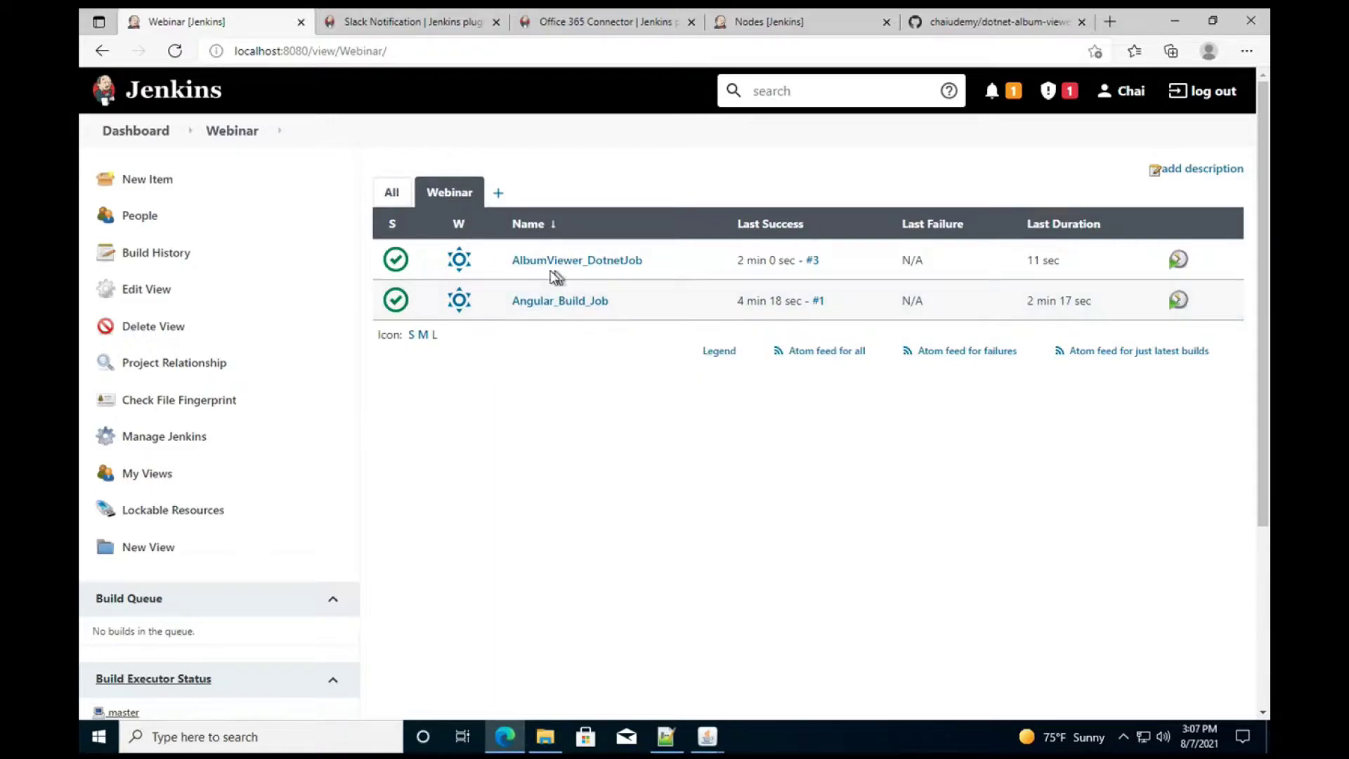
Step: Review the configuration of AlbumViewer_DotnetJob and return to the Webinar view
click(562, 264)
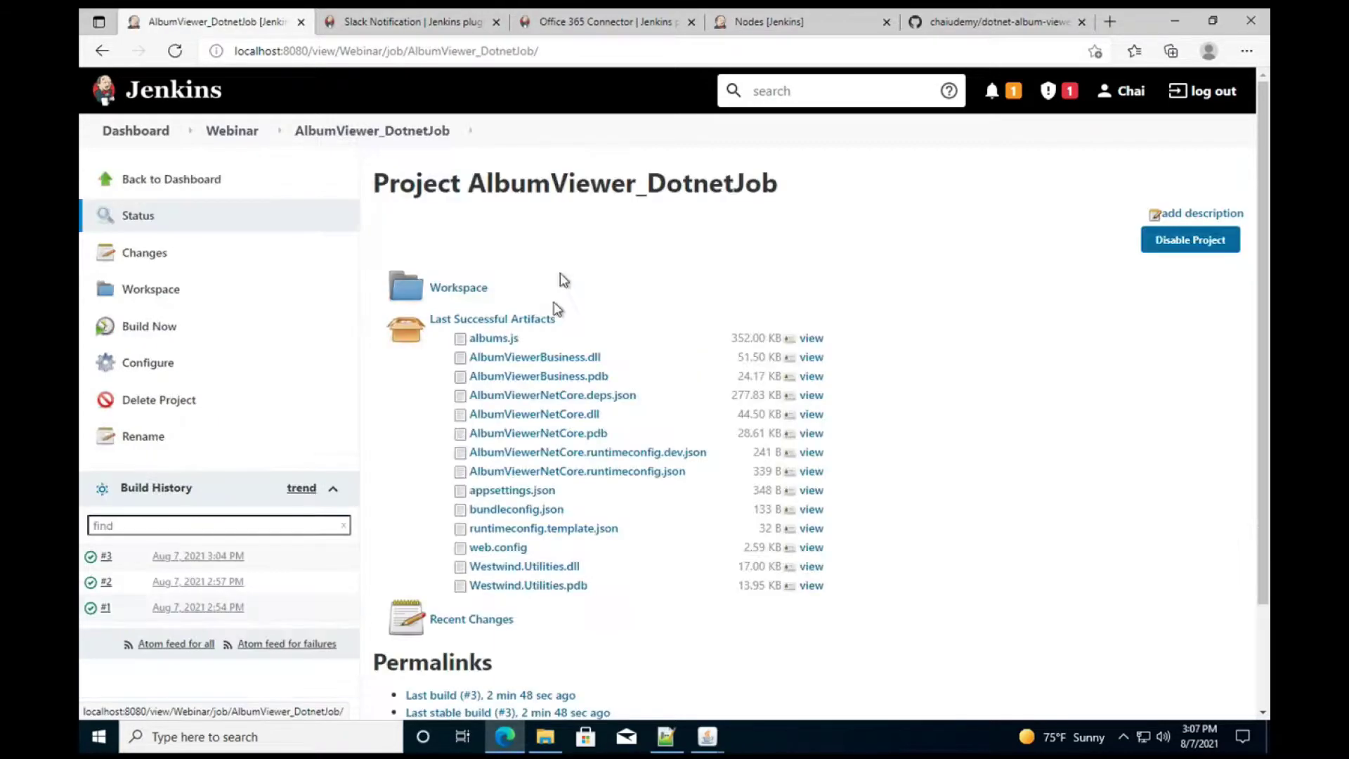
click(149, 362)
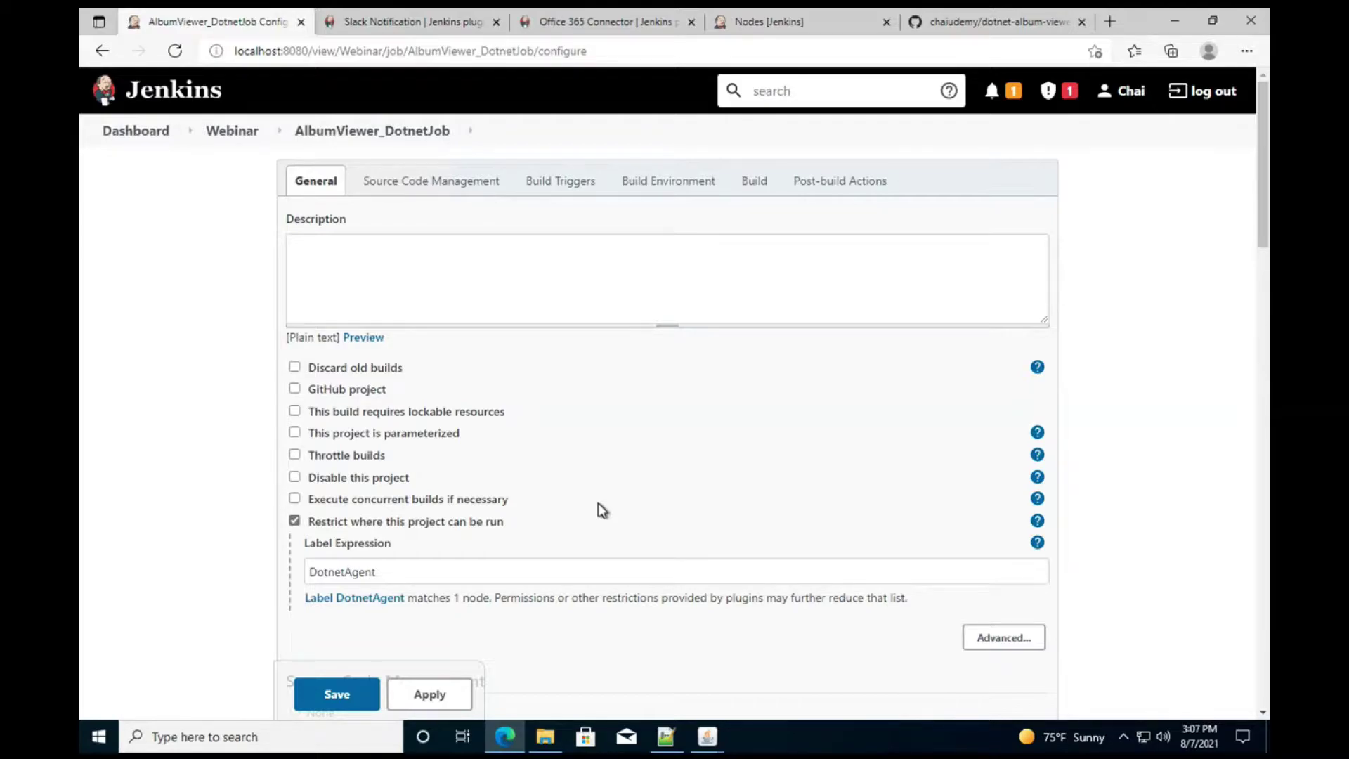
click(222, 133)
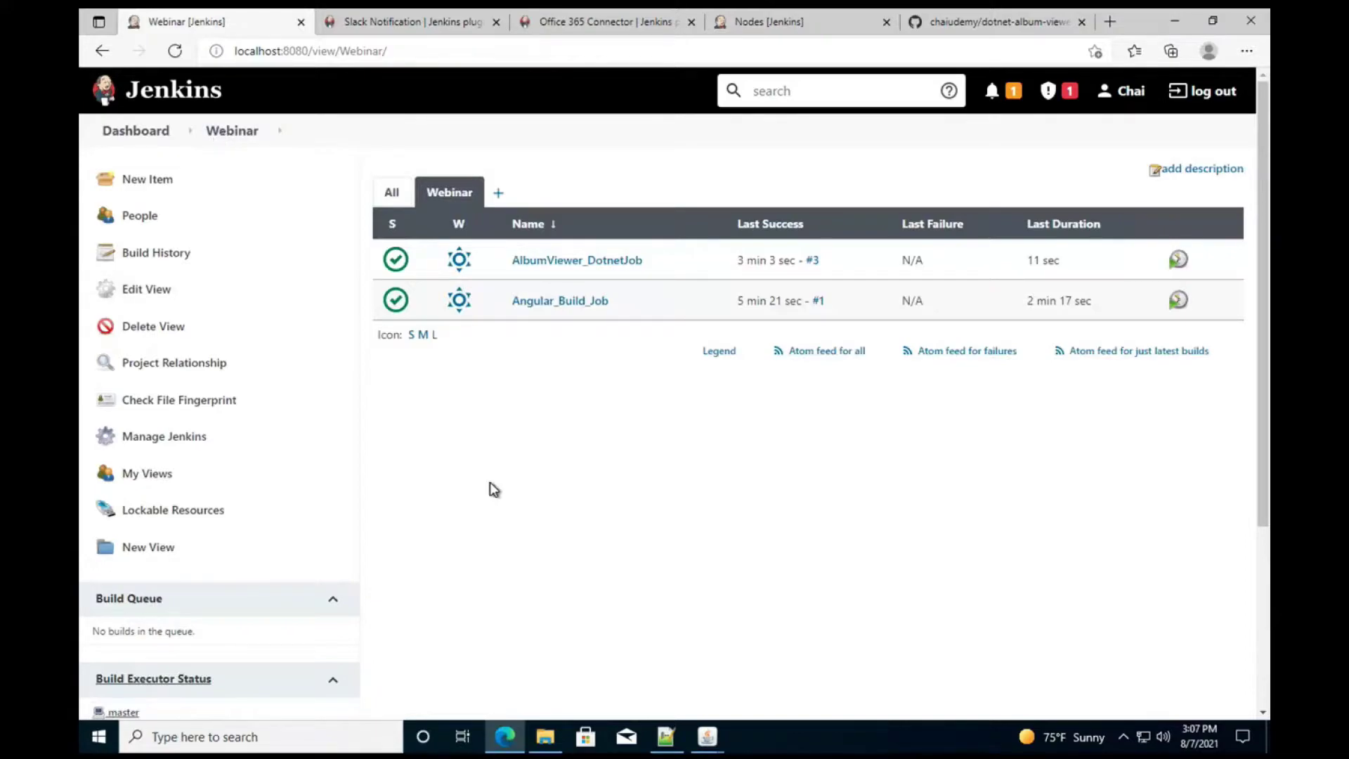
Step: Create a new Pipeline item named Dotnet_Angular_Pipeline in the Webinar view
click(194, 184)
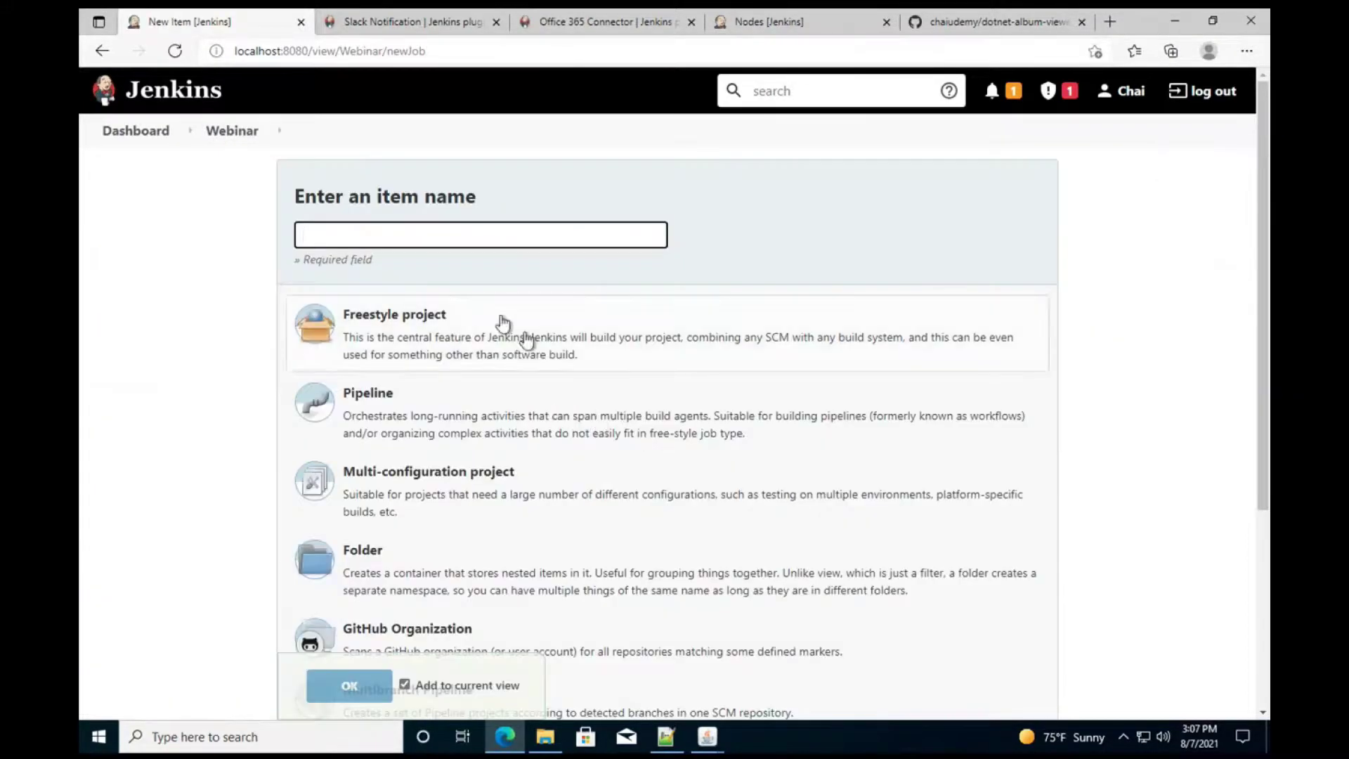
click(416, 231)
text(Donnet_Angu)
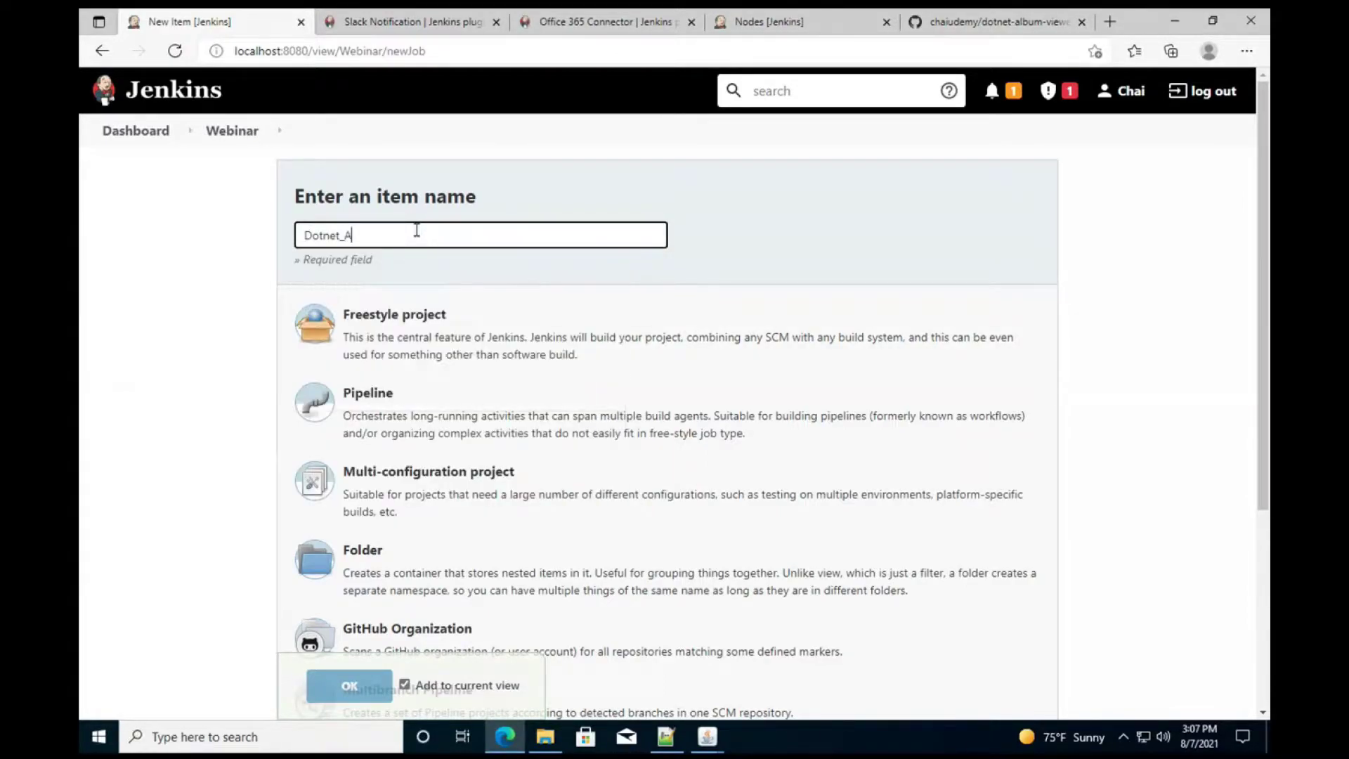
text(lar_pile)
key(BackSpace)
key(BackSpace)
key(BackSpace)
key(BackSpace)
text(Pipeline)
click(487, 316)
click(447, 409)
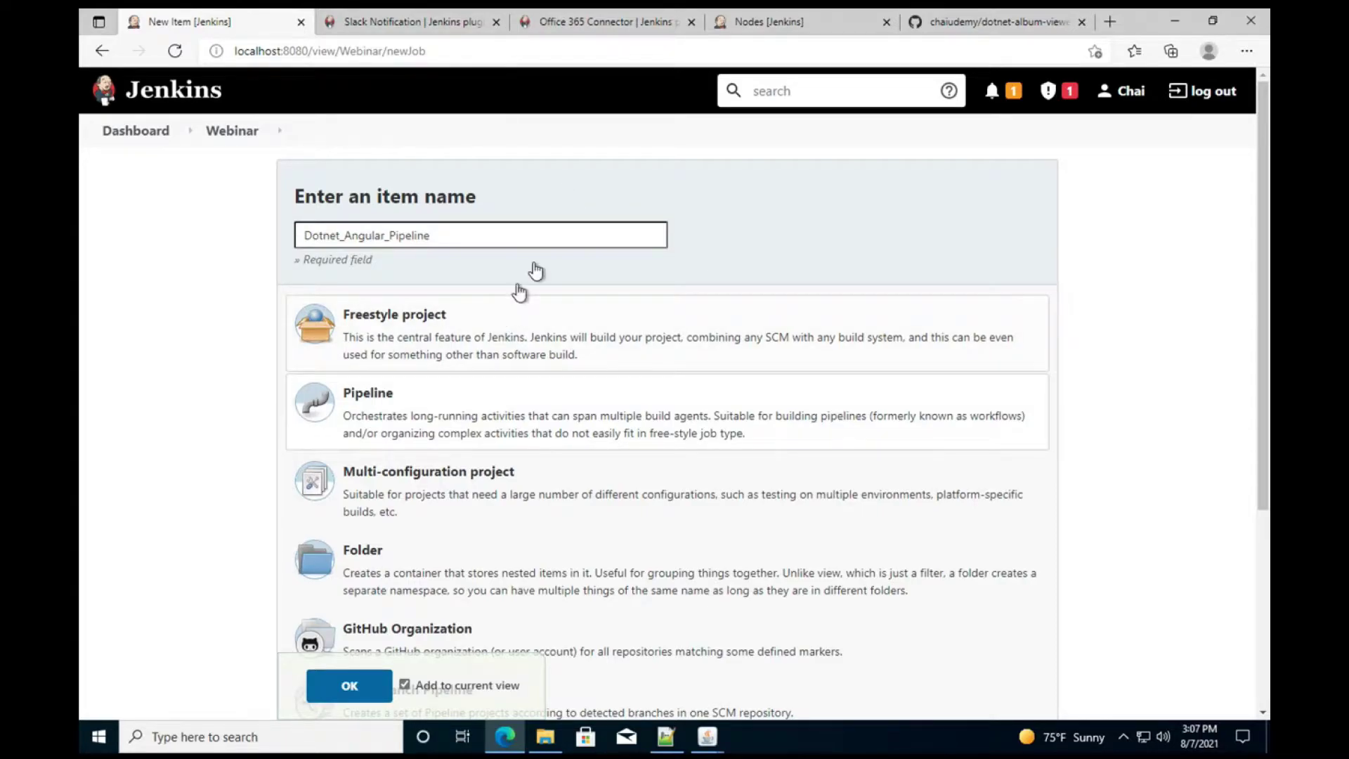
click(355, 688)
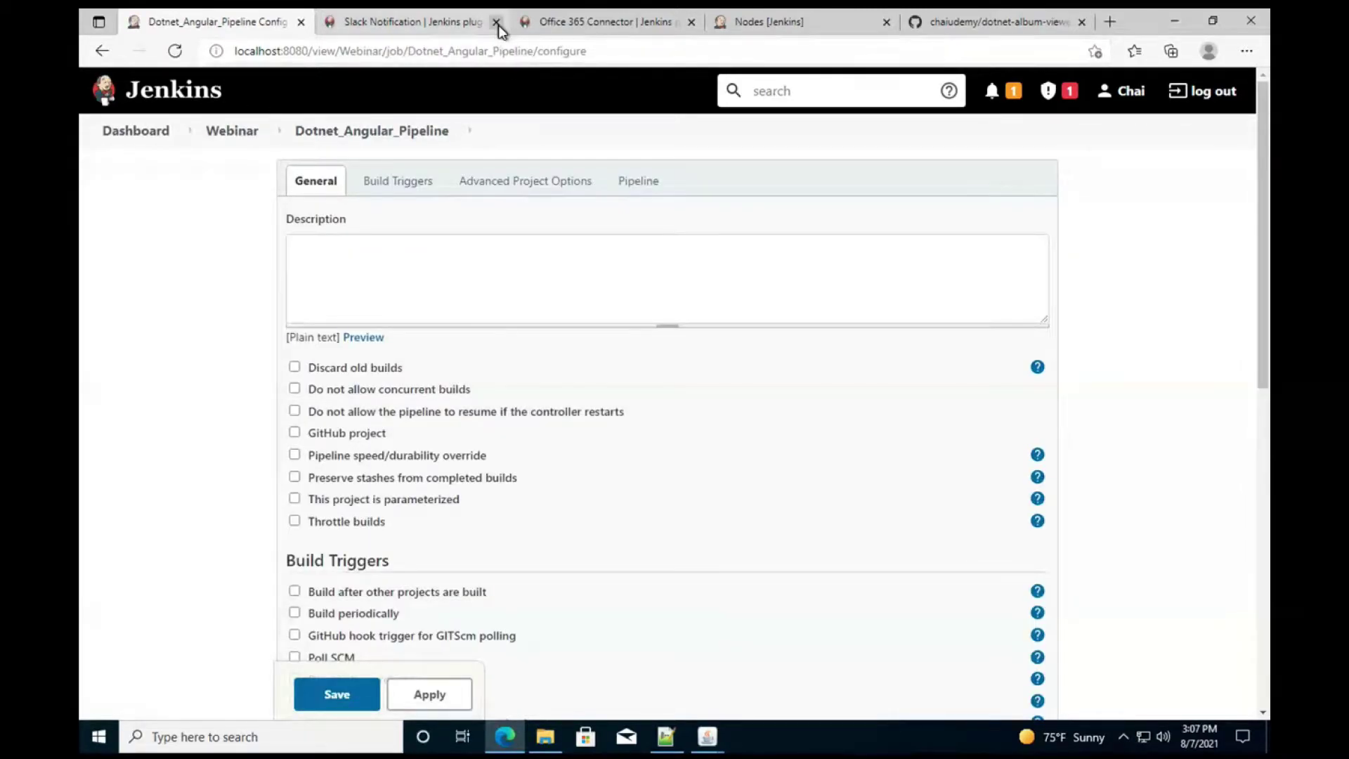
Step: Close the Slack Notification, Office 365 Connector and Nodes pages in the browser
click(497, 22)
click(497, 22)
click(497, 23)
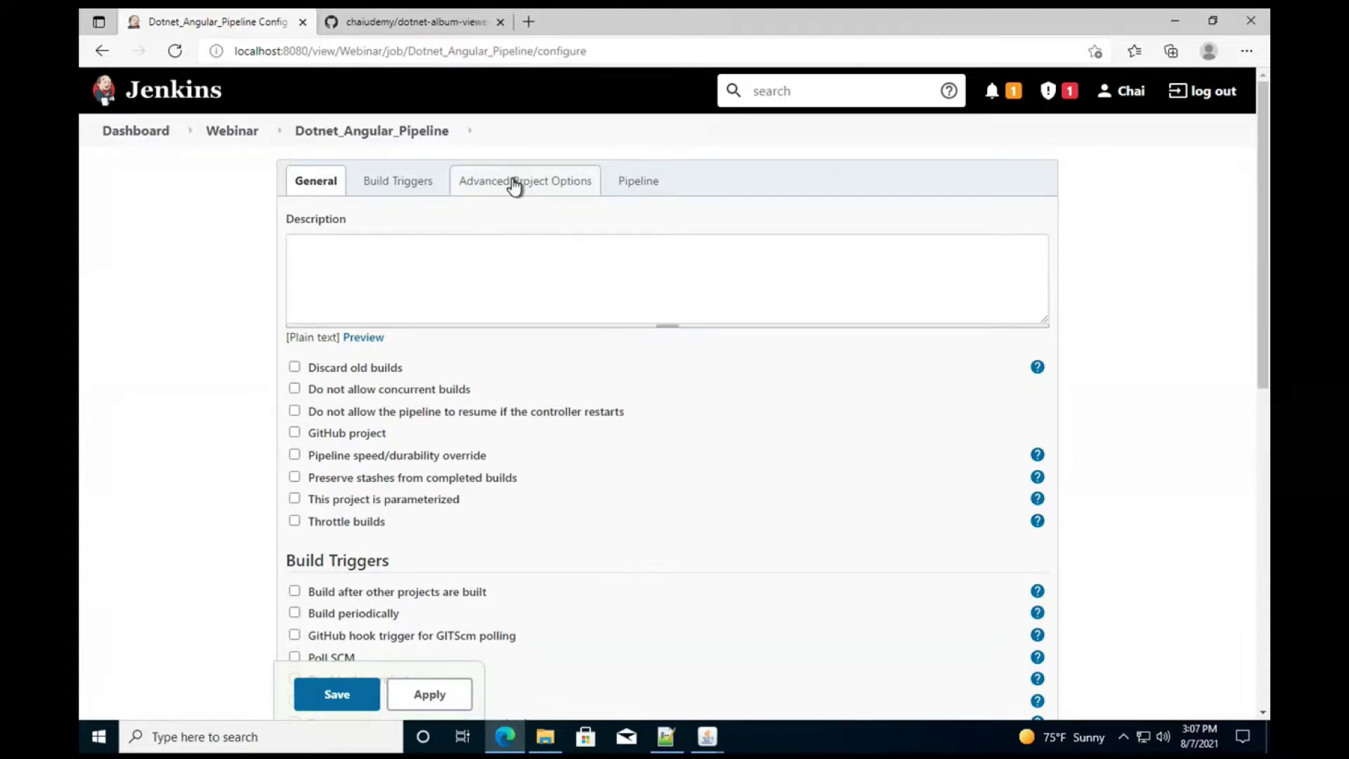
Step: Look over the pipeline script section and general options, and mark the project as parameterized
click(632, 181)
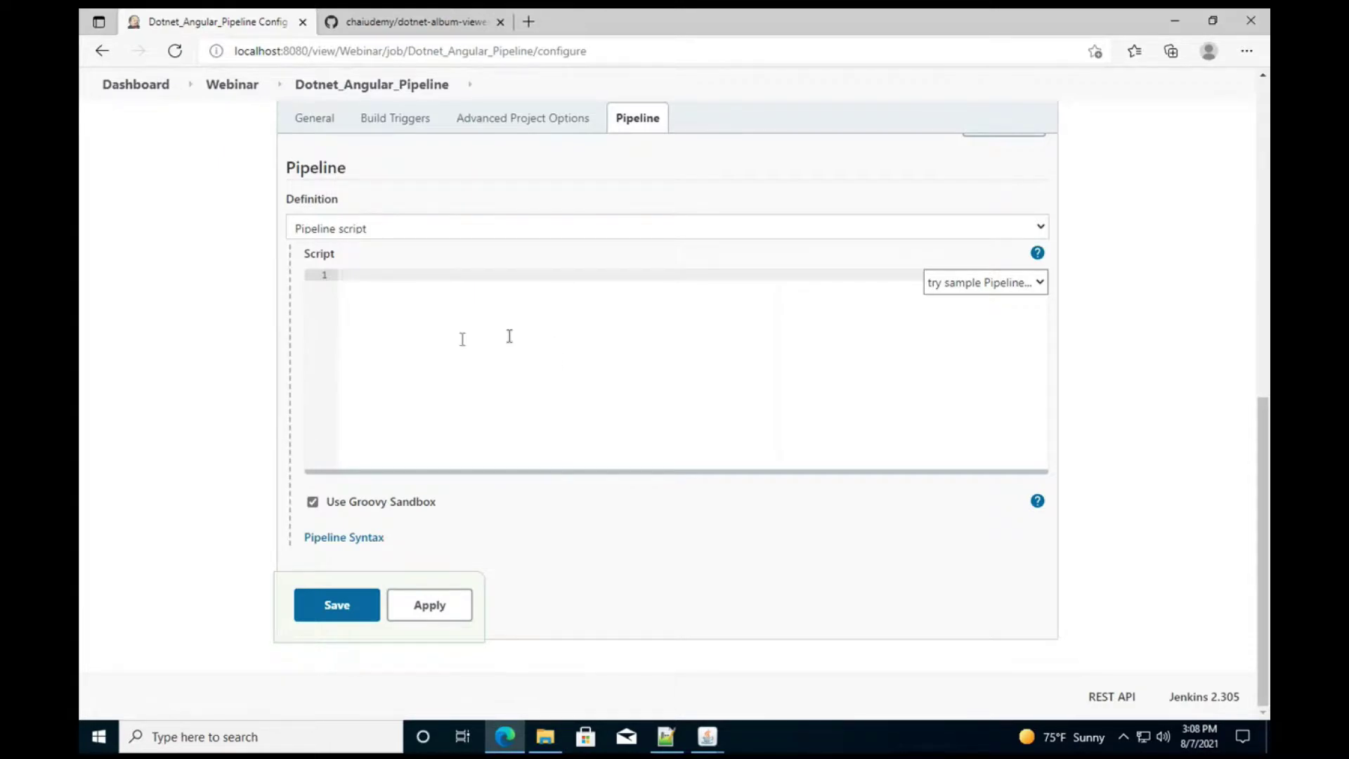
scroll(274, 402, up, 10)
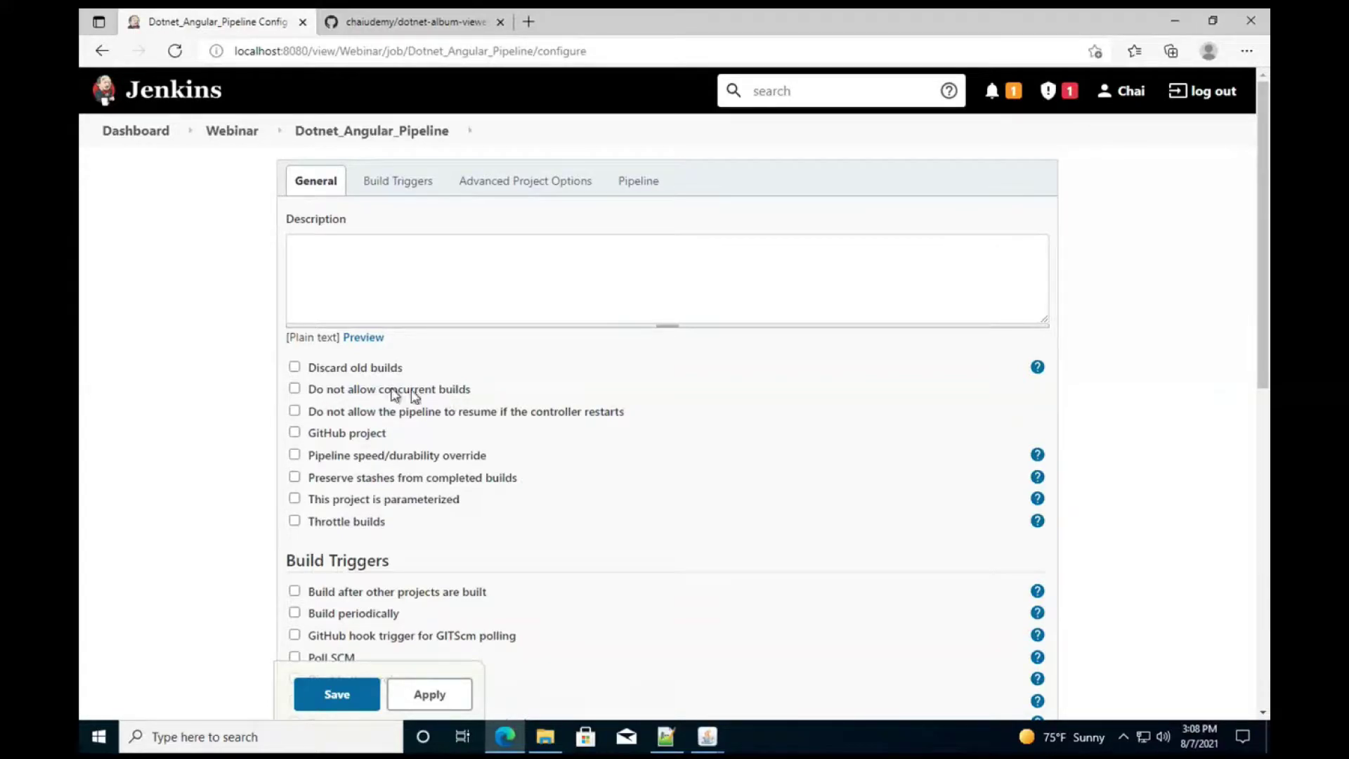
scroll(394, 395, down, 1)
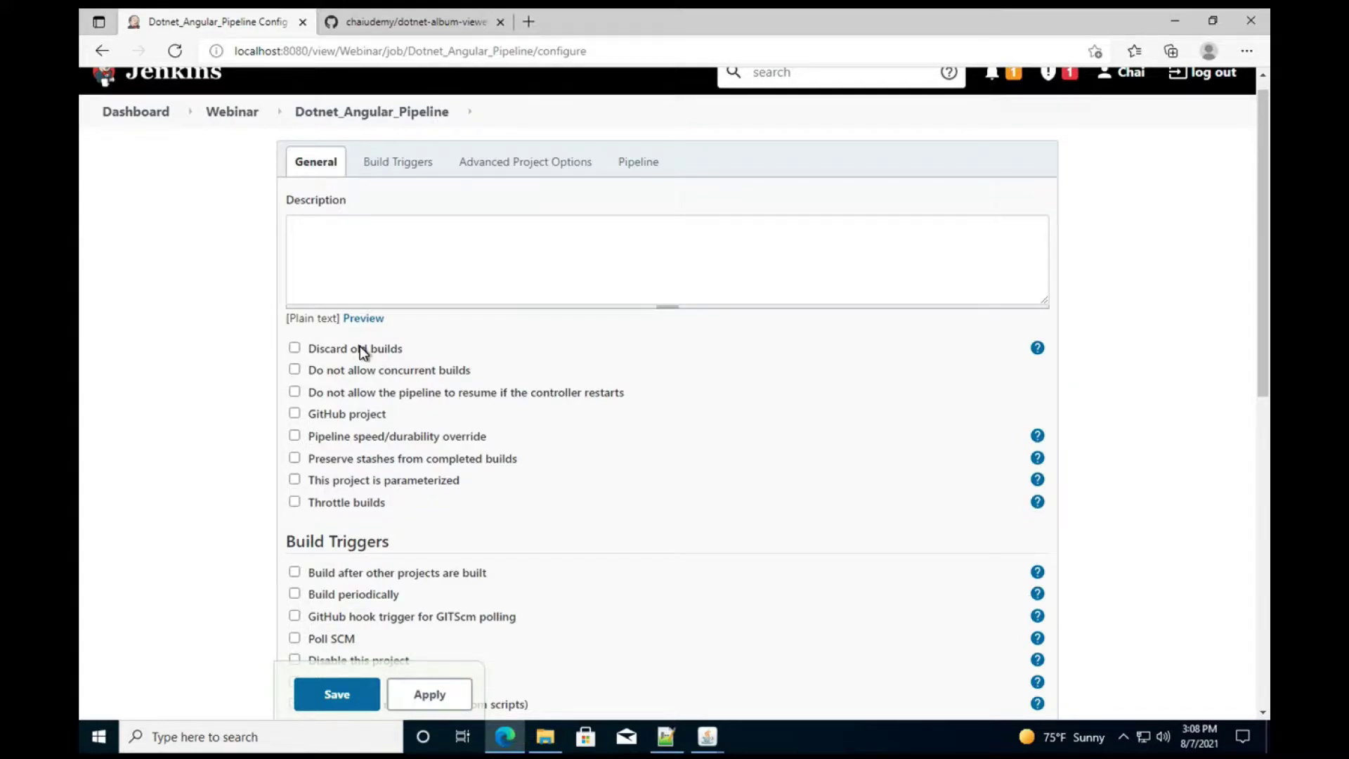
scroll(360, 349, down, 1)
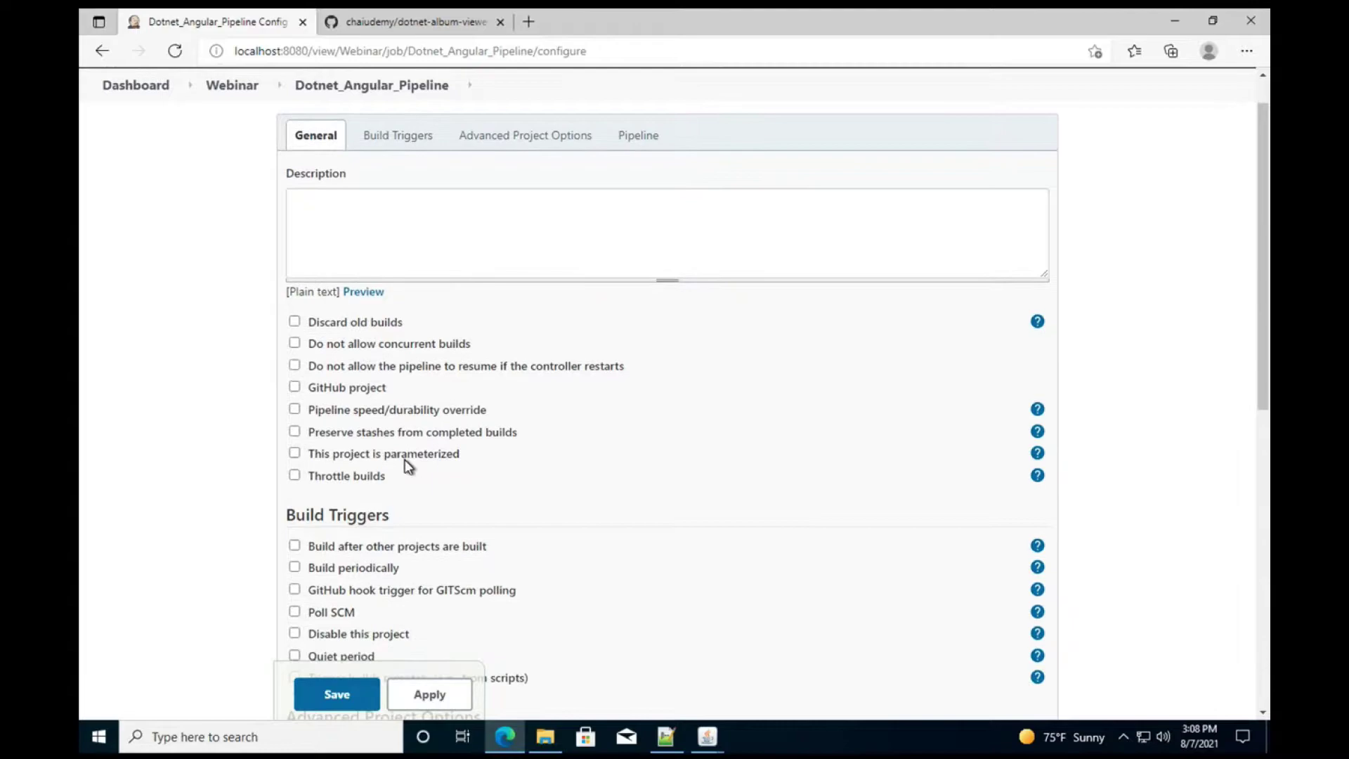
scroll(399, 457, down, 1)
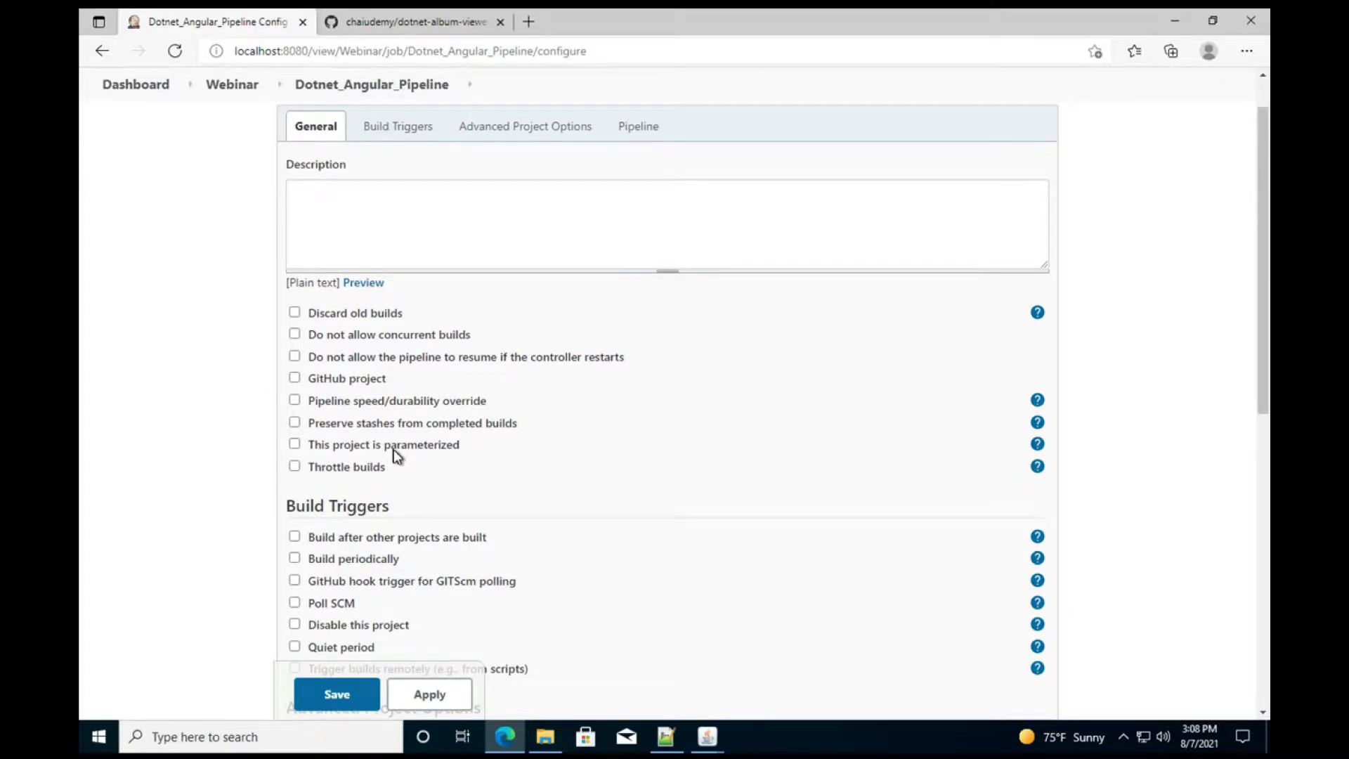
click(294, 445)
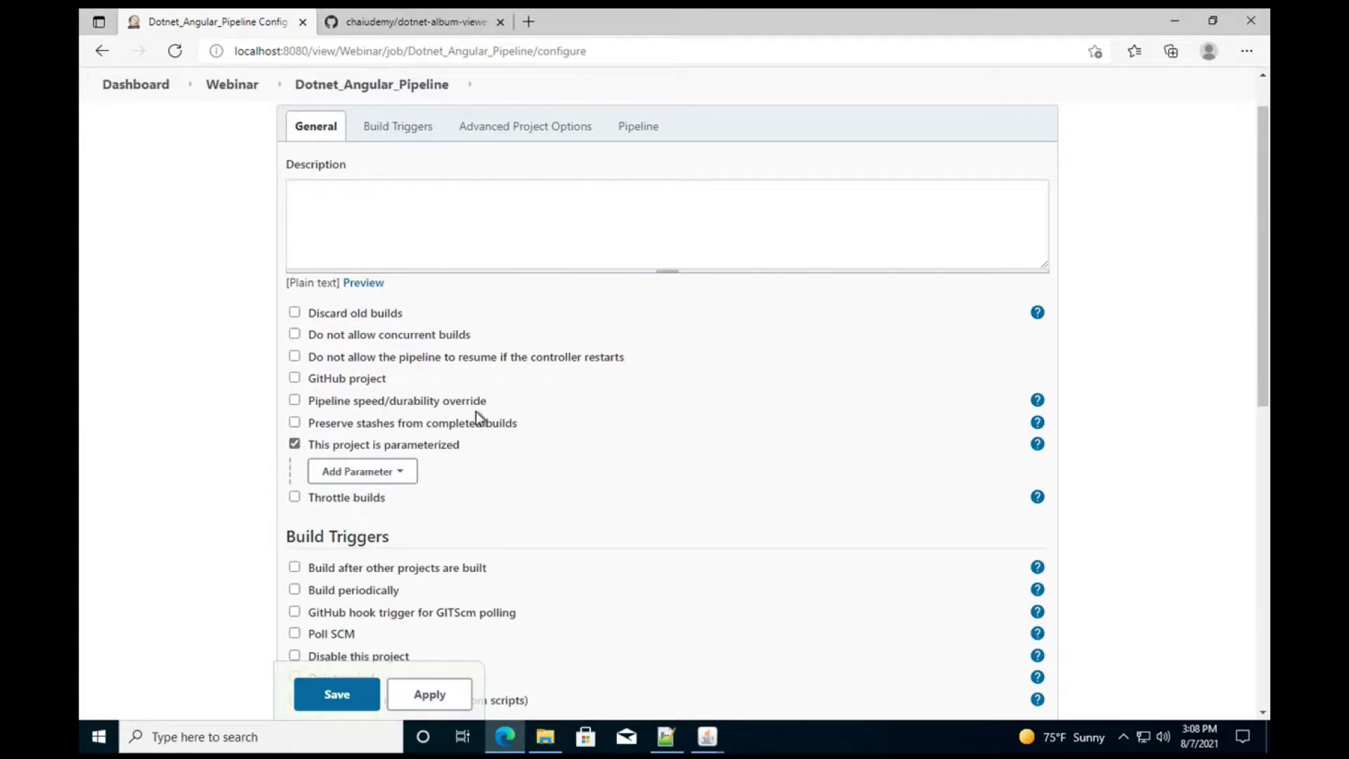
scroll(560, 496, down, 1)
click(372, 436)
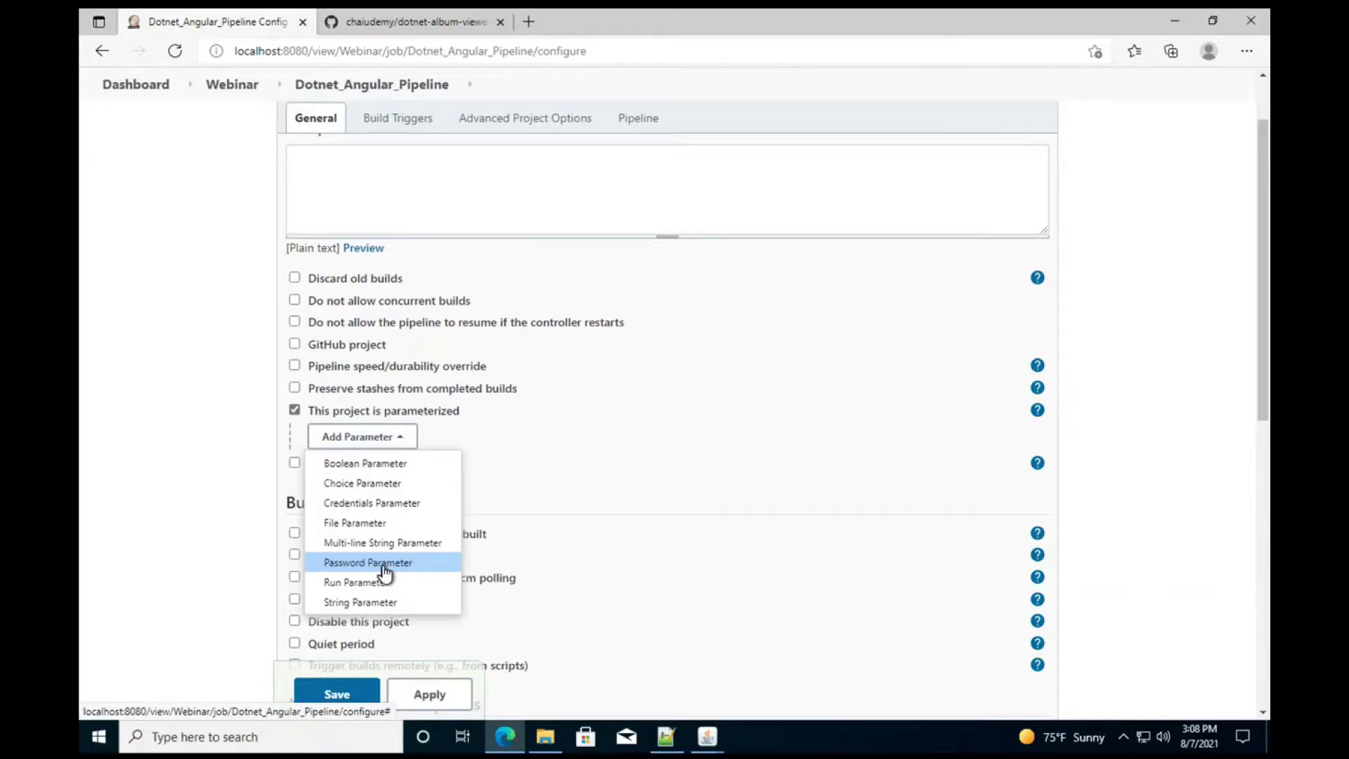
click(359, 465)
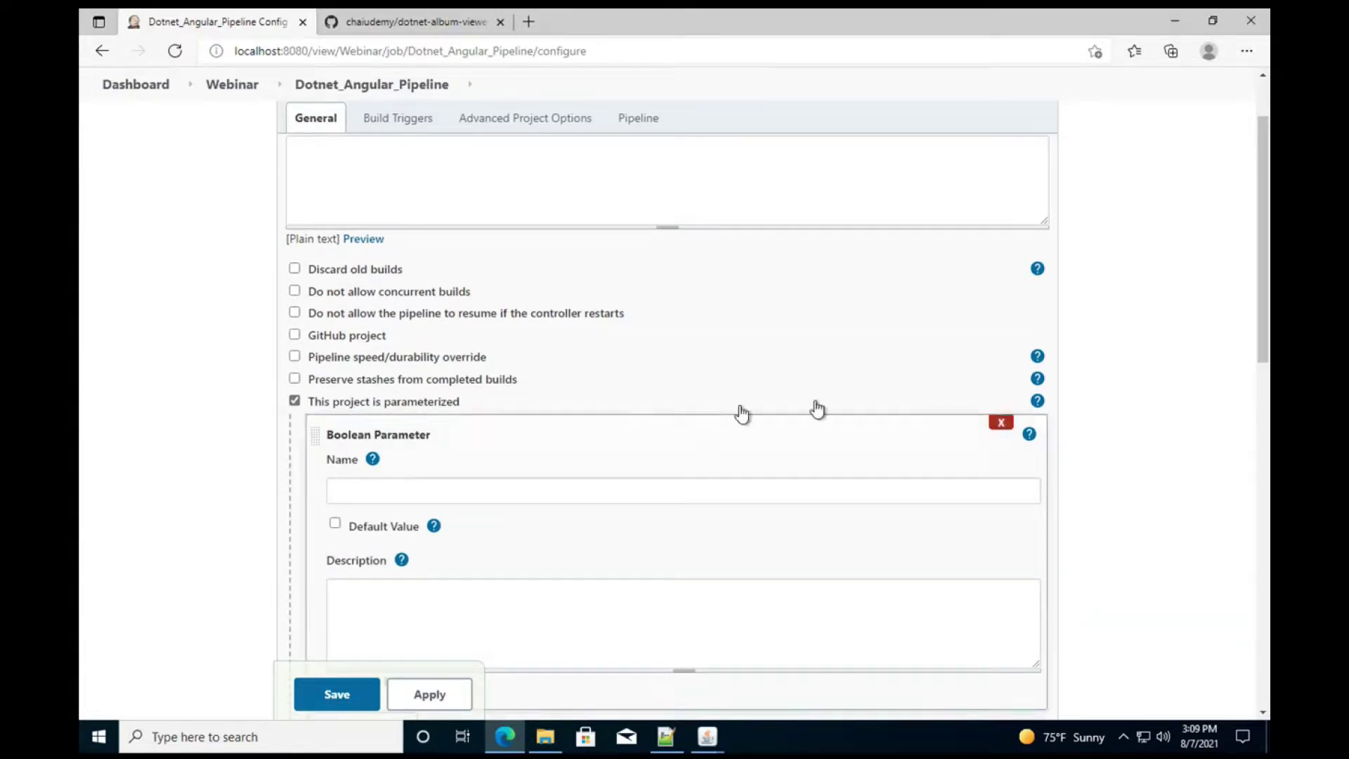
click(1000, 422)
Step: Add a choice parameter named ConfigurationType with the choices Debug and Release
click(359, 430)
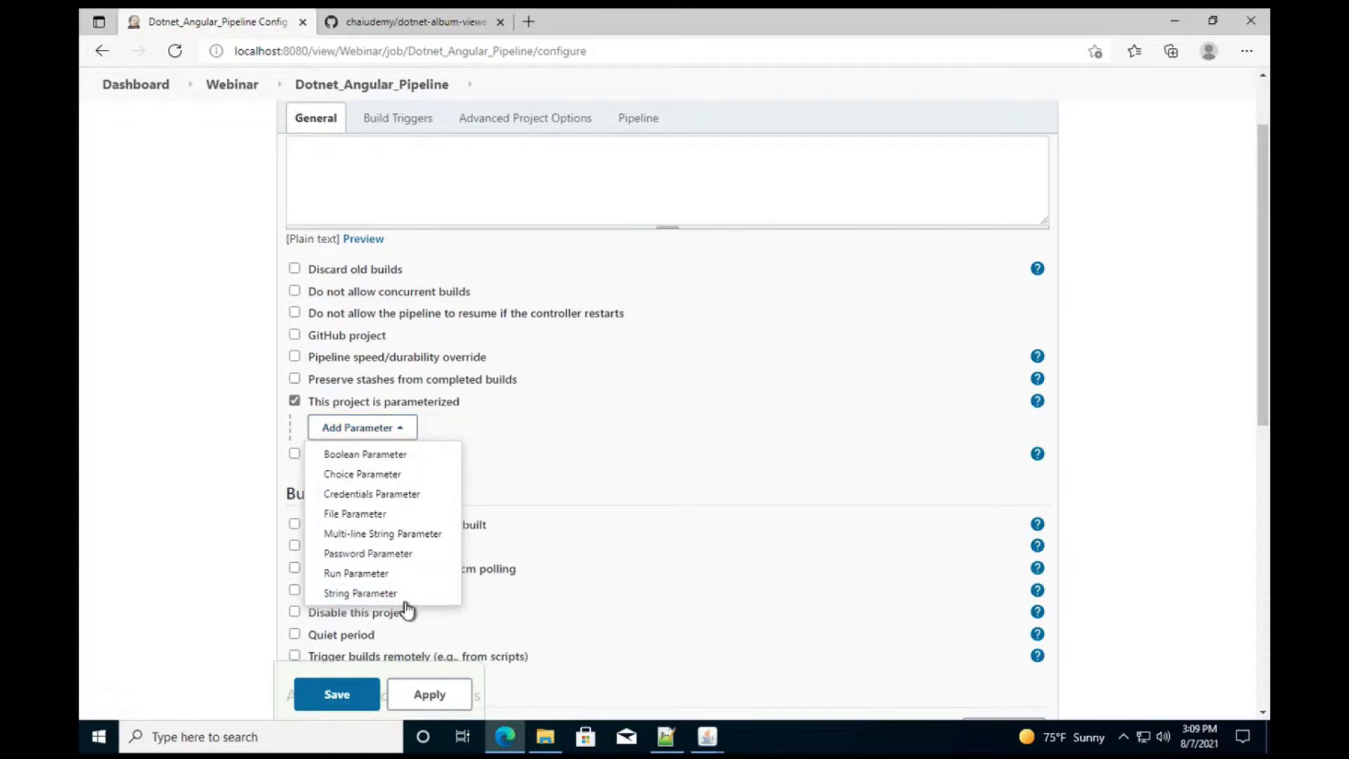
click(361, 473)
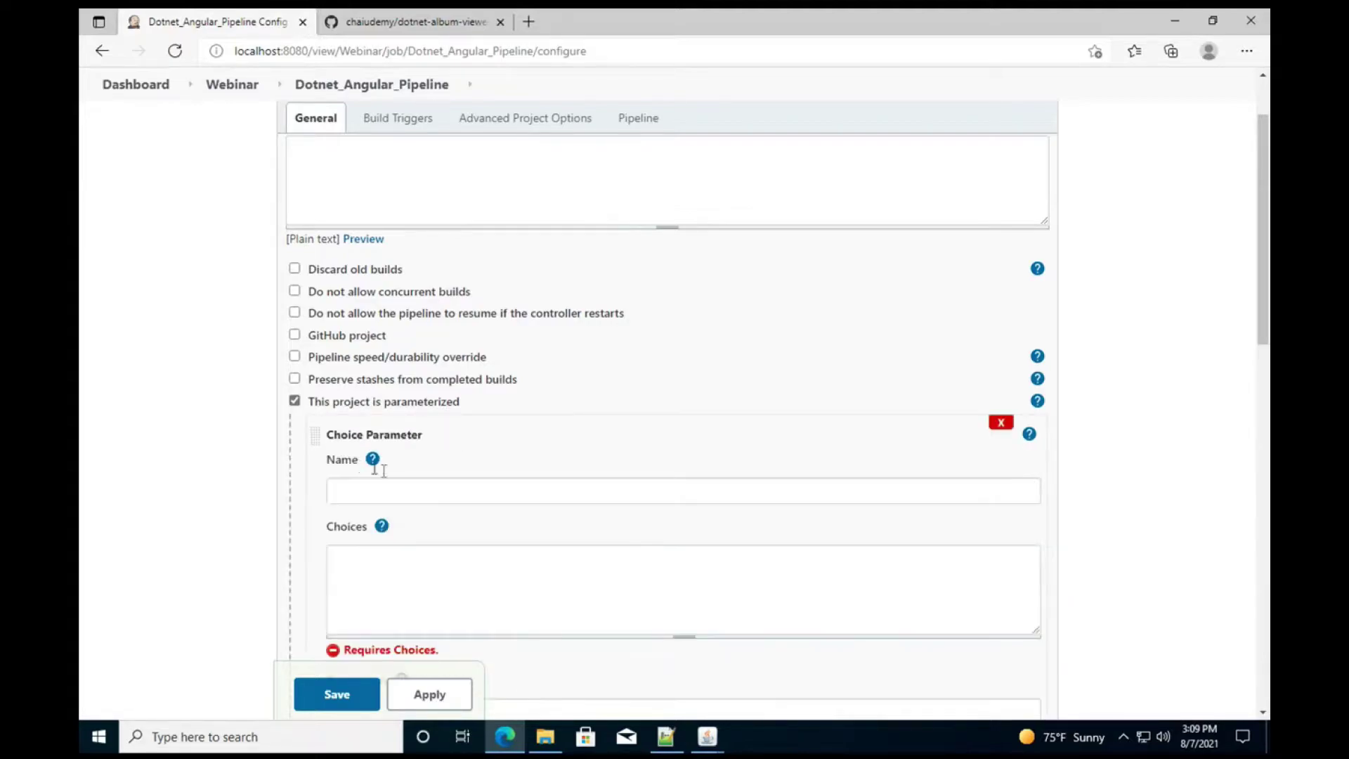
click(406, 489)
text(ConfigurationType)
click(357, 566)
text(Debug)
key(Return)
text(Release)
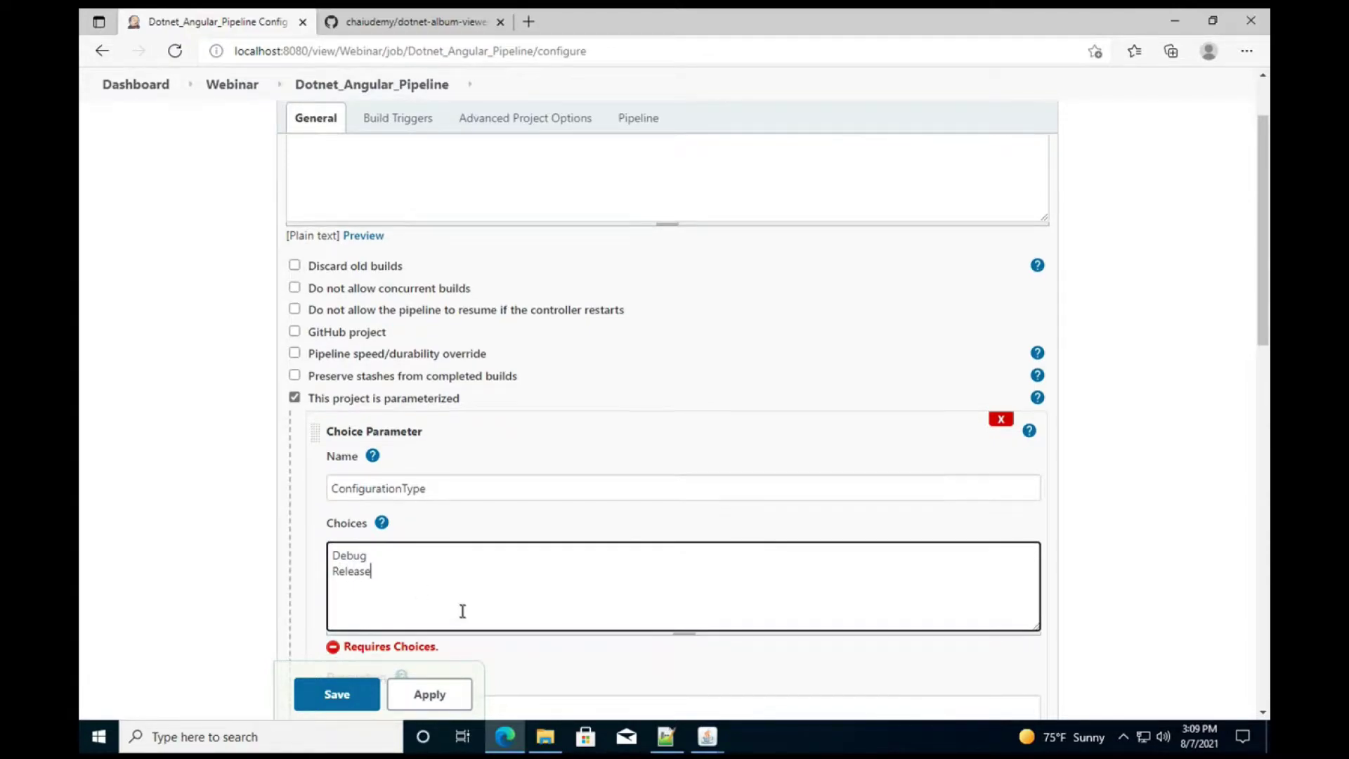
scroll(461, 609, down, 1)
scroll(403, 500, down, 1)
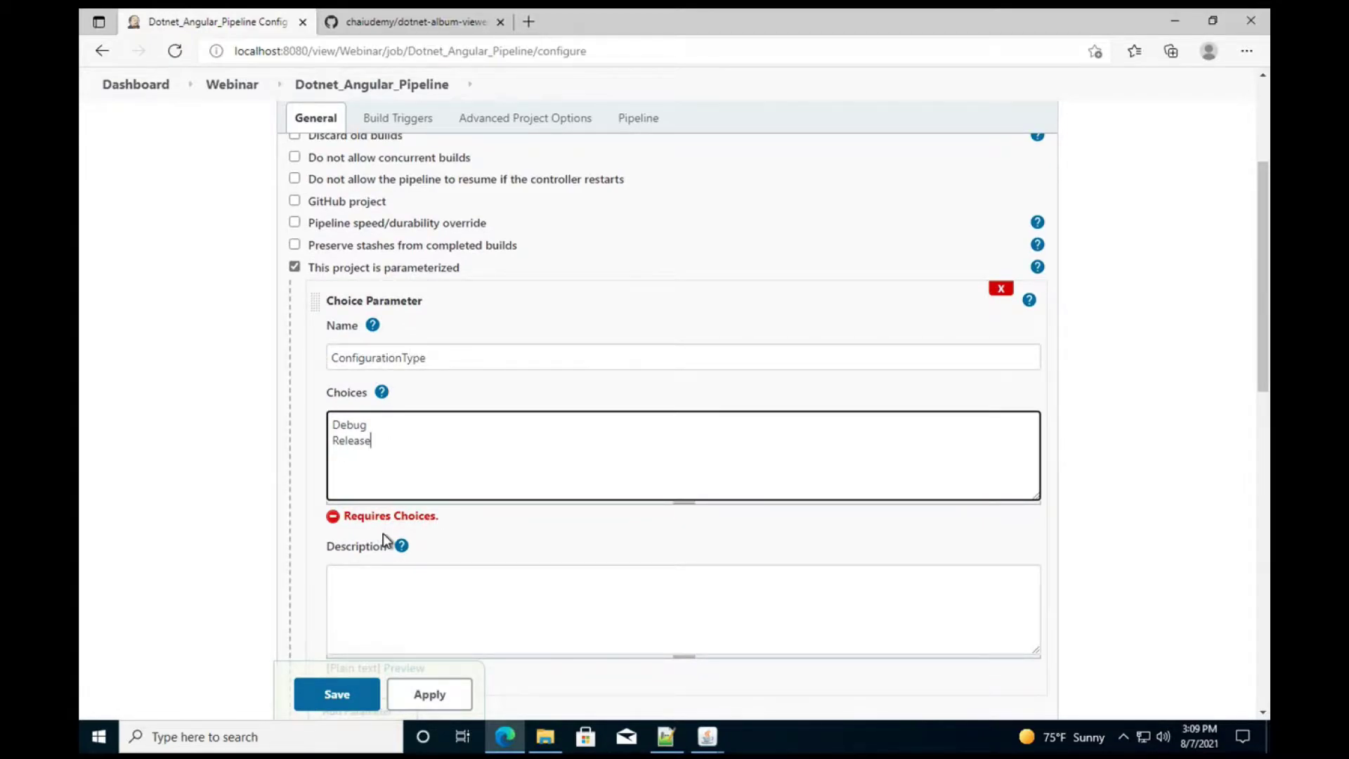
scroll(384, 534, down, 2)
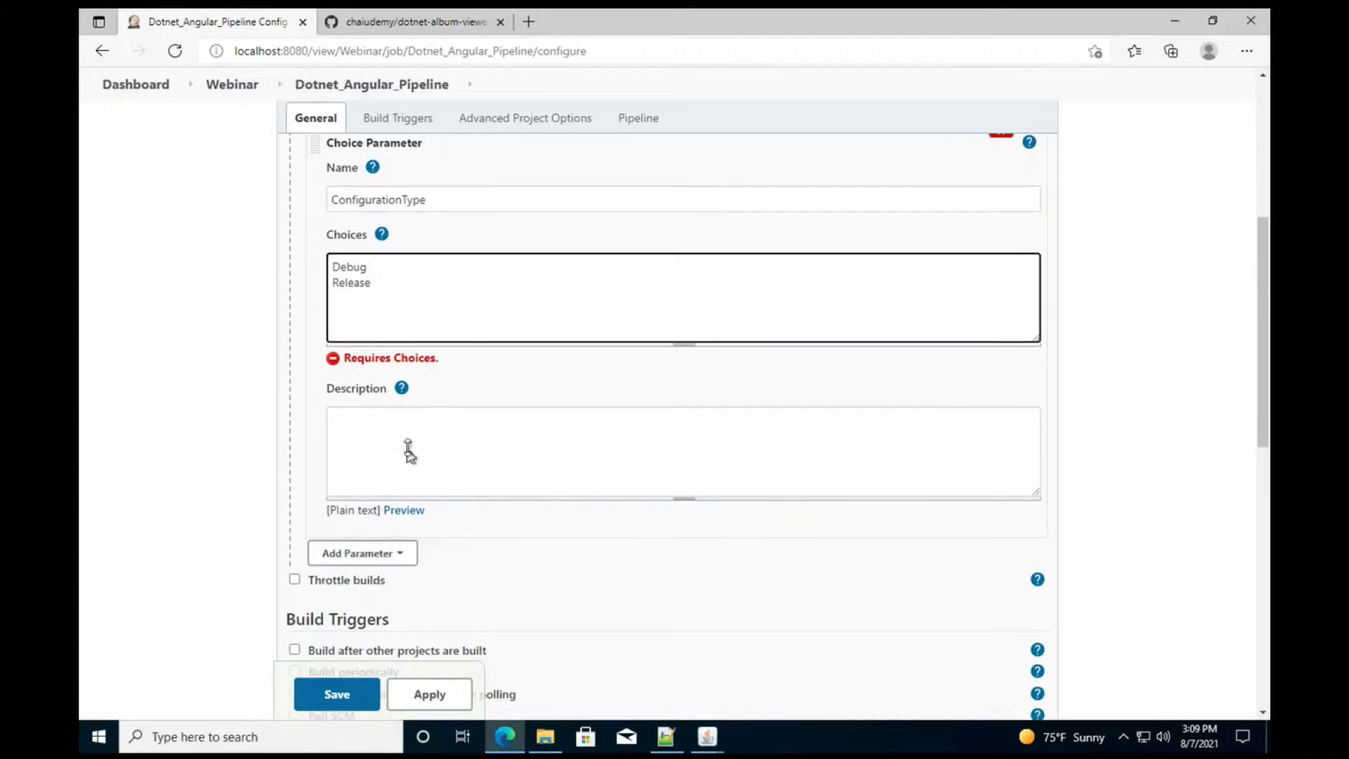
double_click(377, 217)
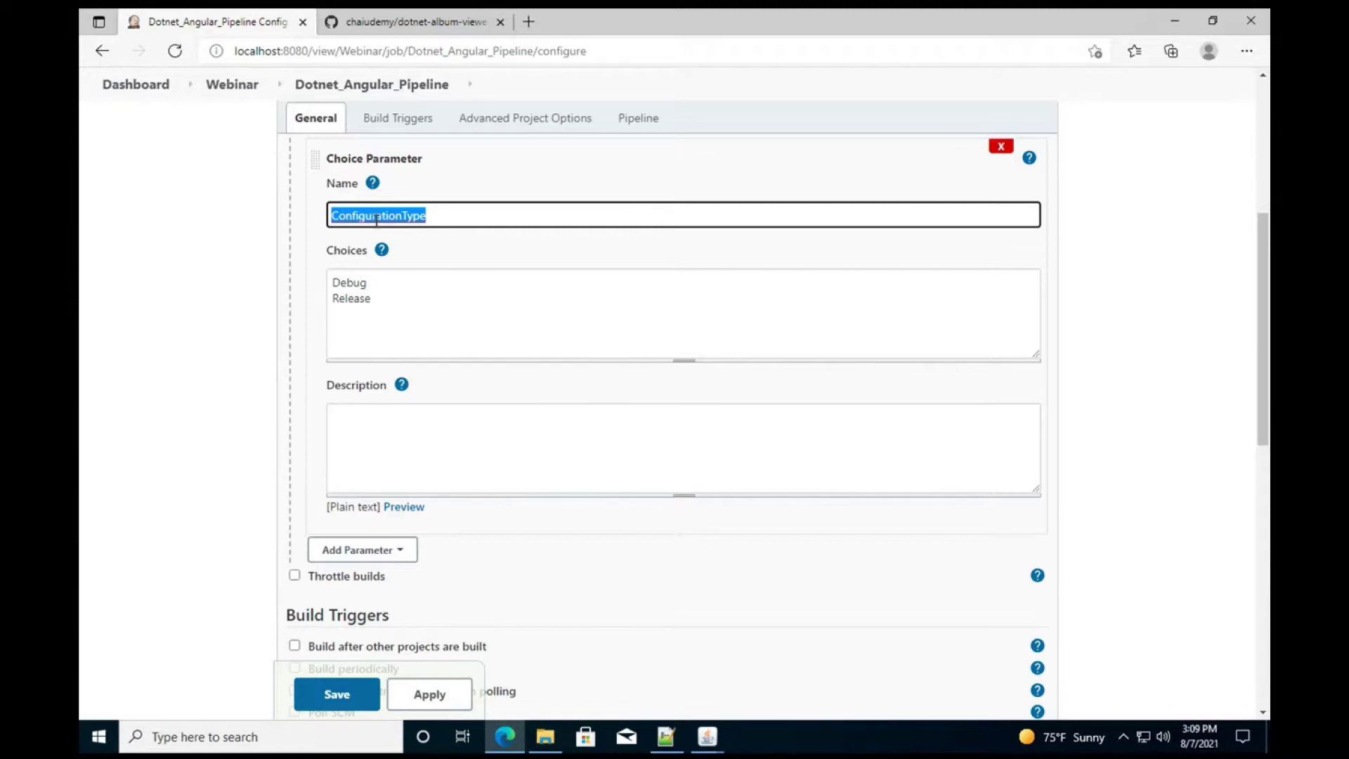
Step: Set the pipeline definition to Pipeline script from SCM
scroll(377, 219, down, 1)
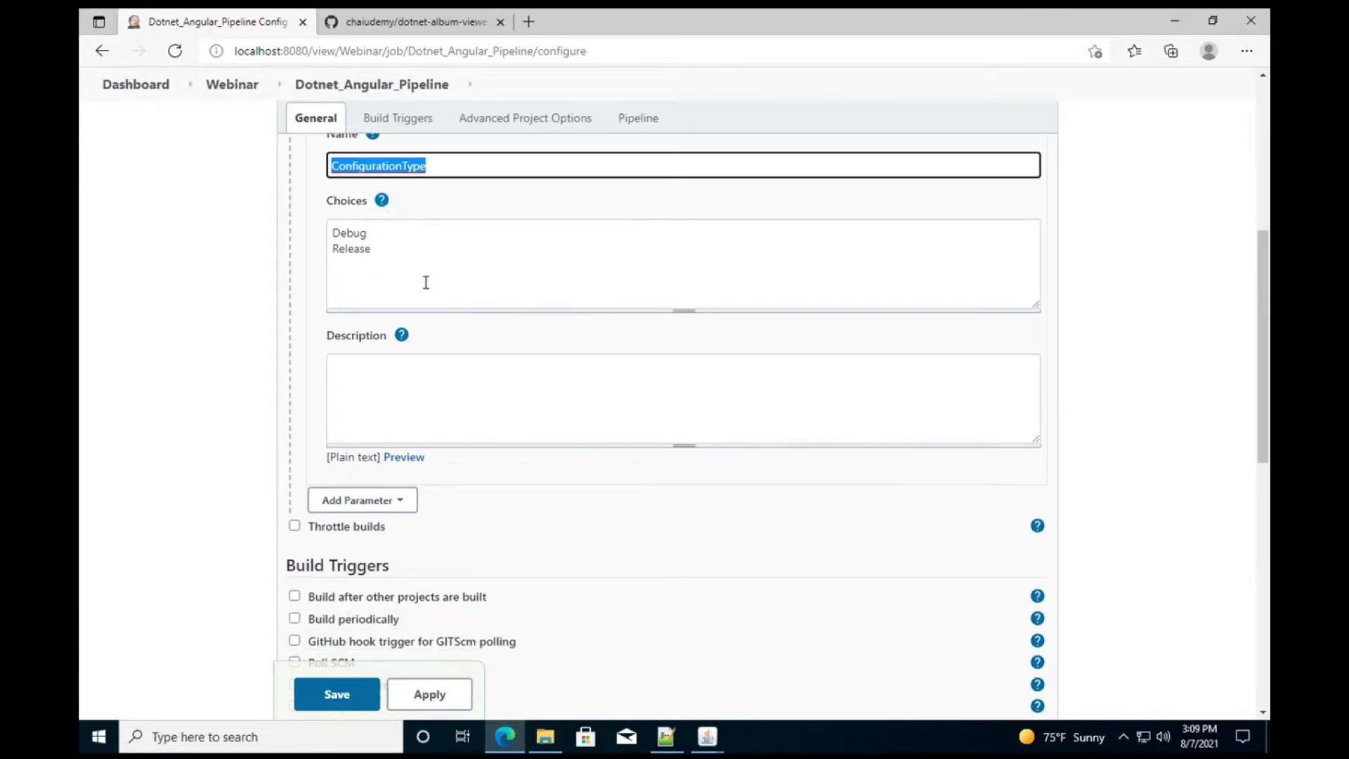
scroll(425, 282, down, 1)
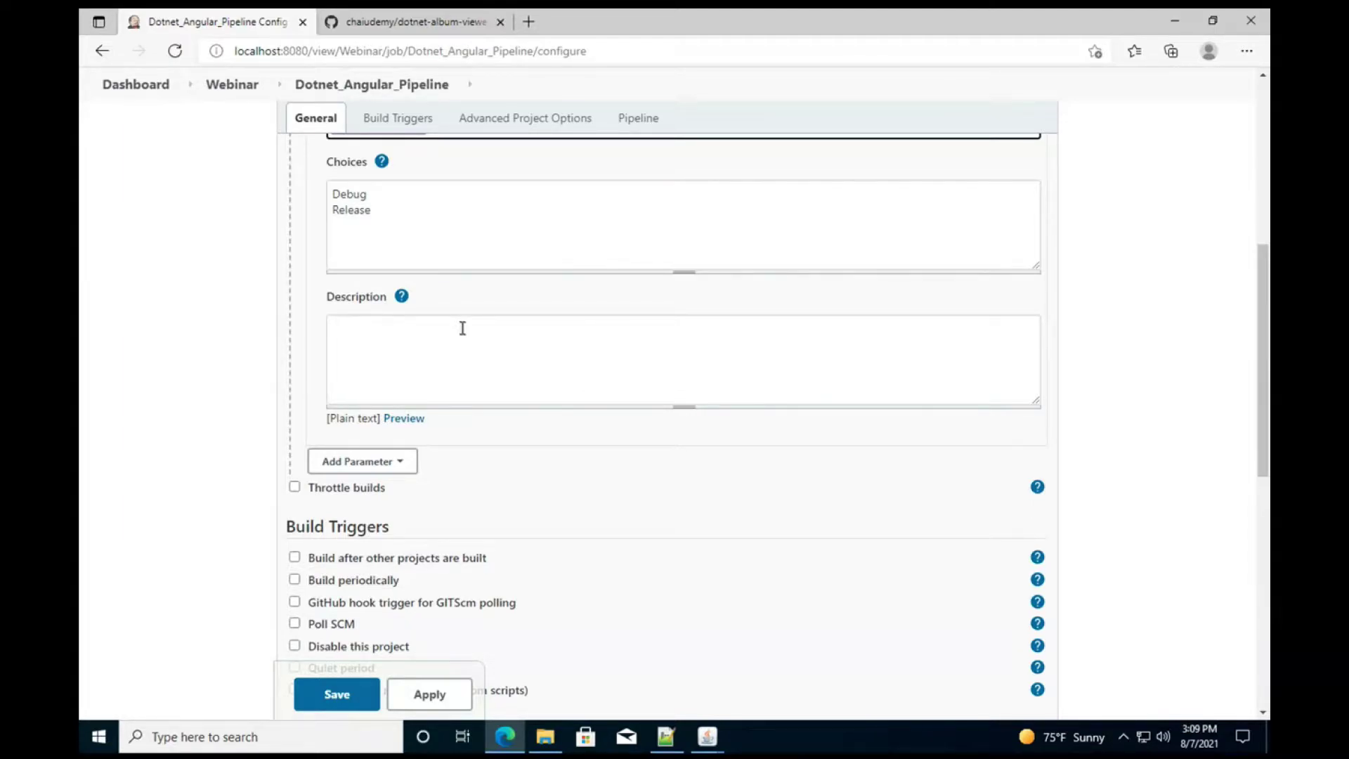
scroll(504, 457, down, 2)
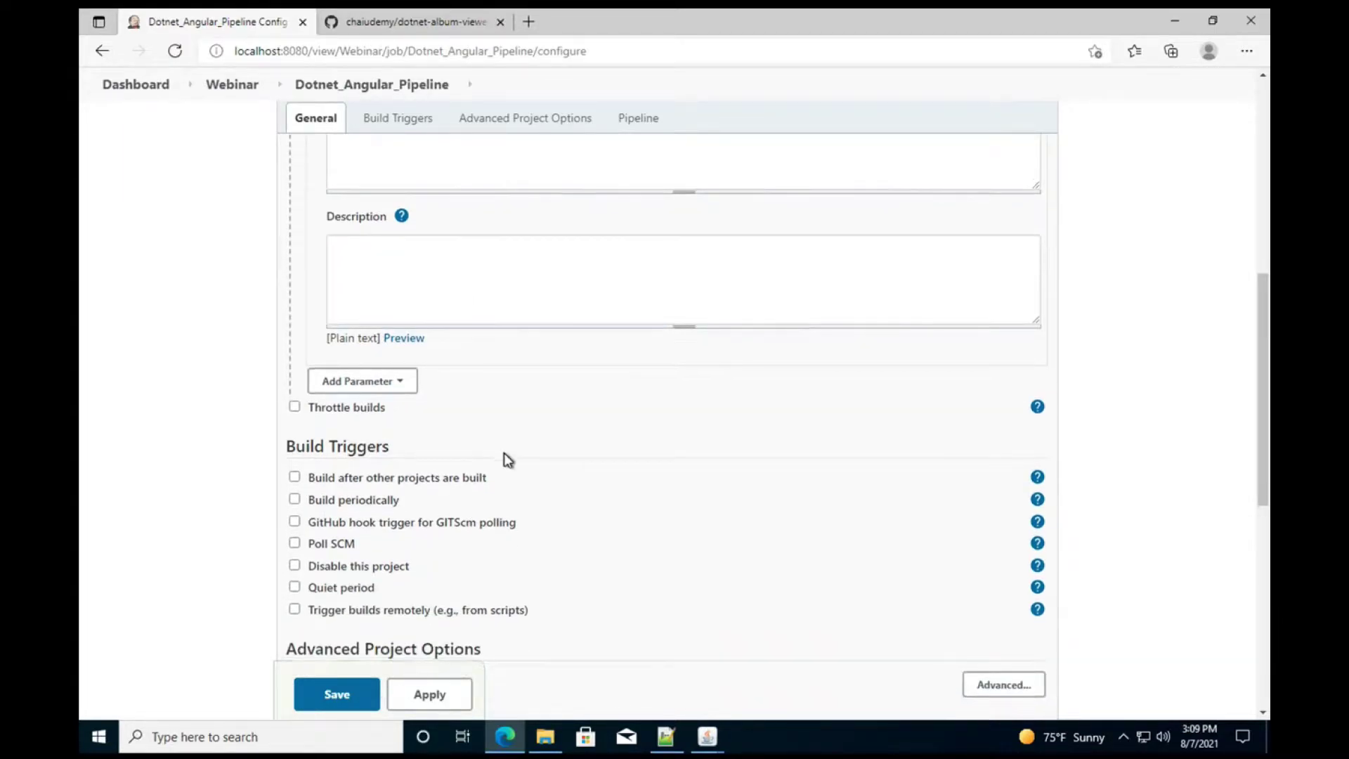
scroll(503, 453, down, 1)
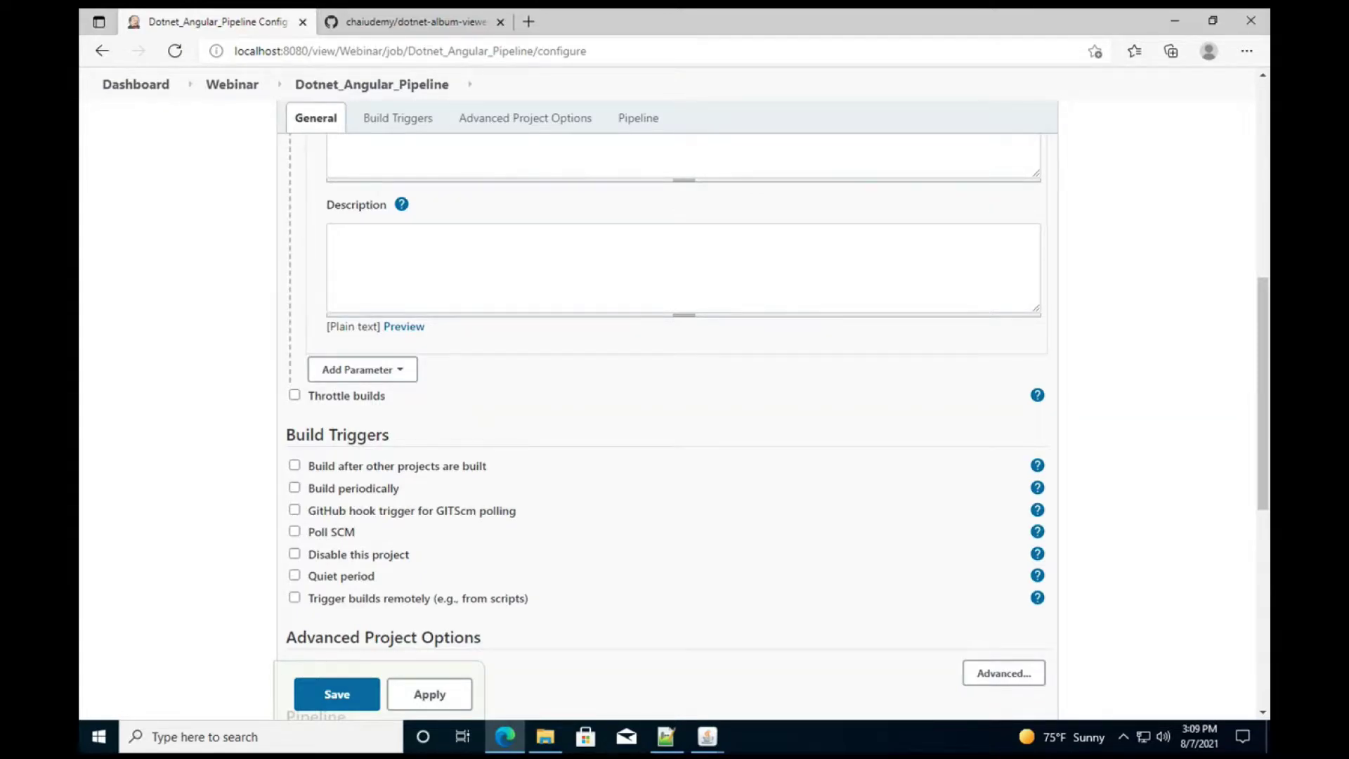
scroll(424, 572, down, 1)
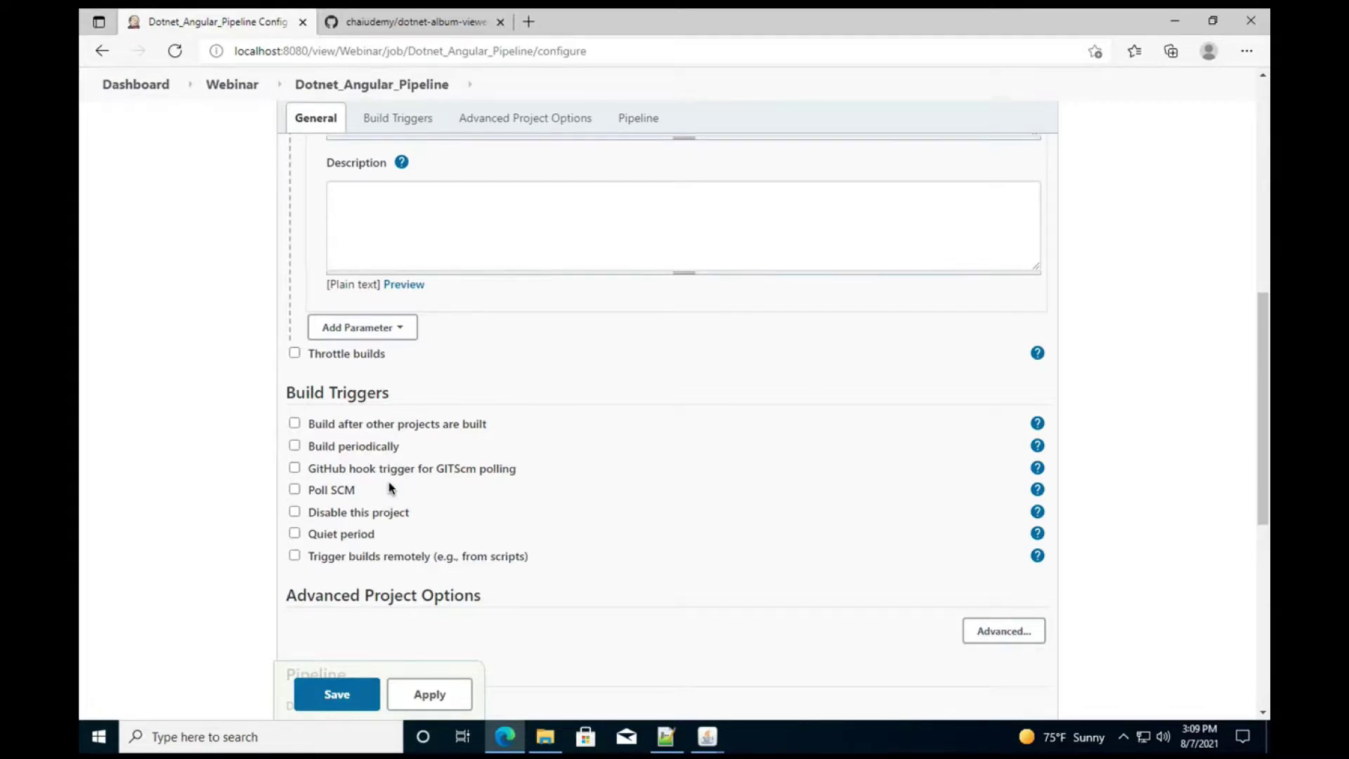
scroll(390, 487, down, 4)
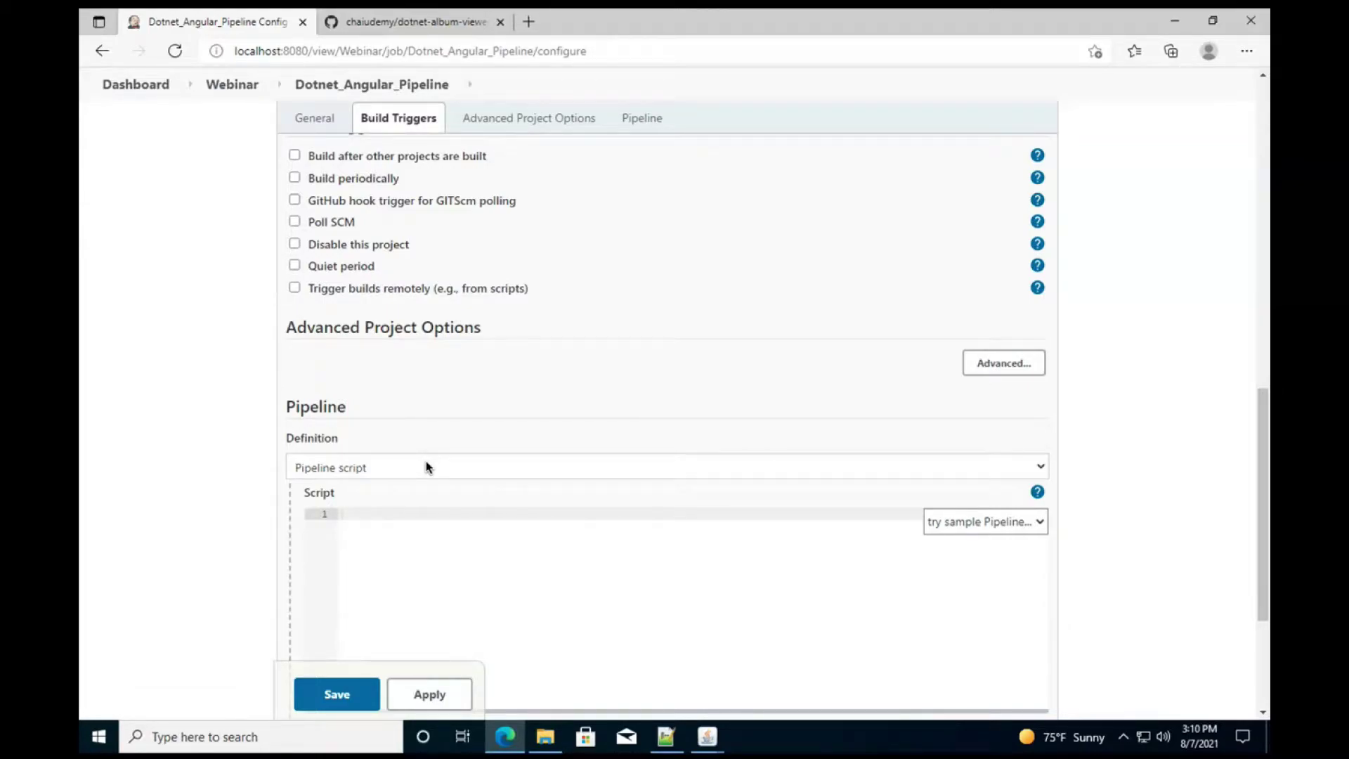
click(401, 469)
click(445, 540)
click(380, 466)
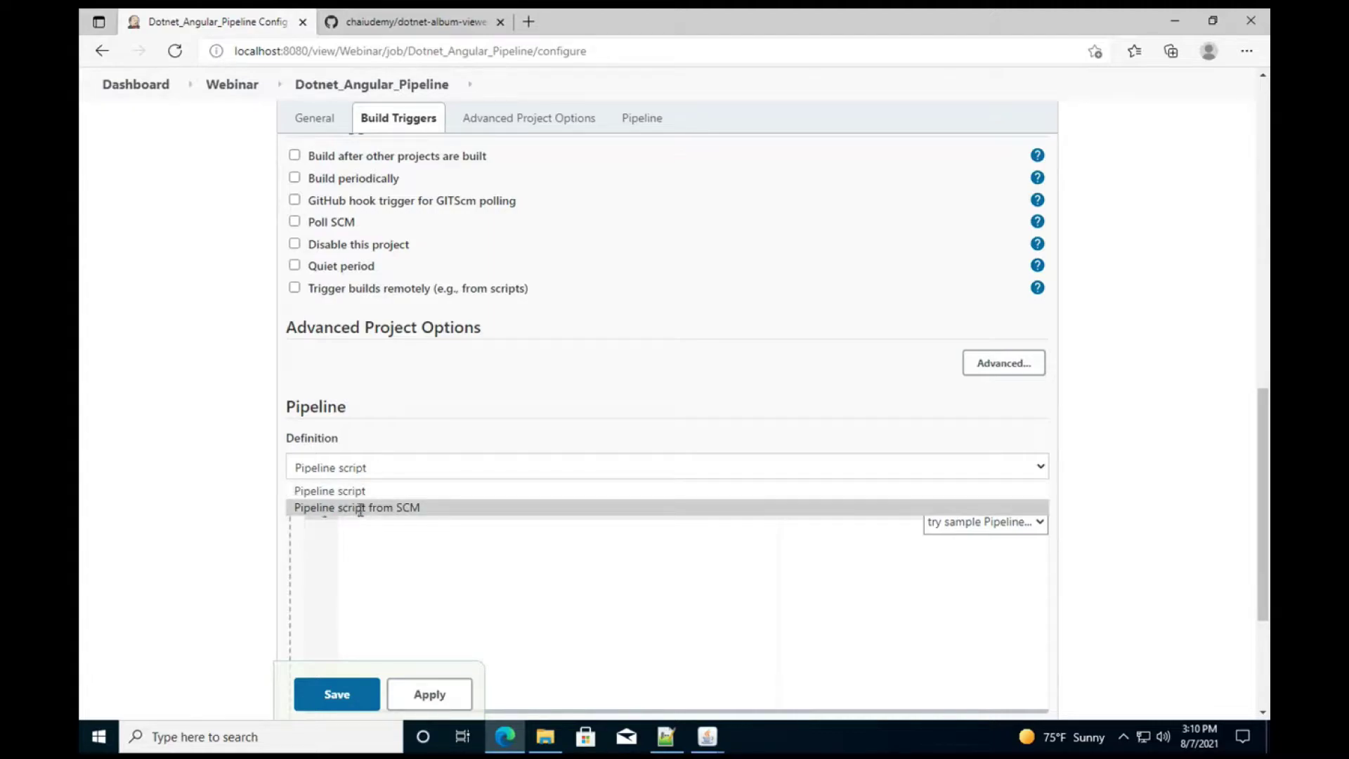
click(360, 508)
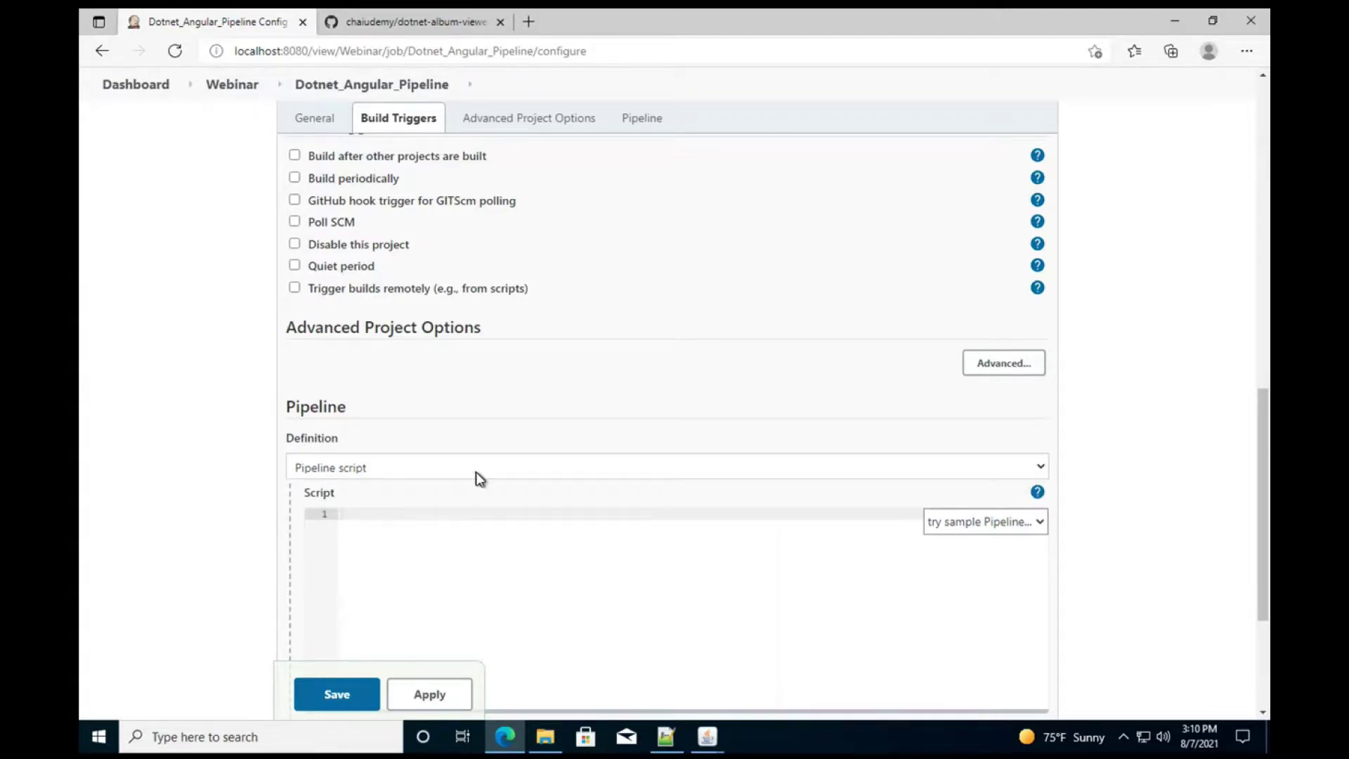
scroll(515, 595, down, 1)
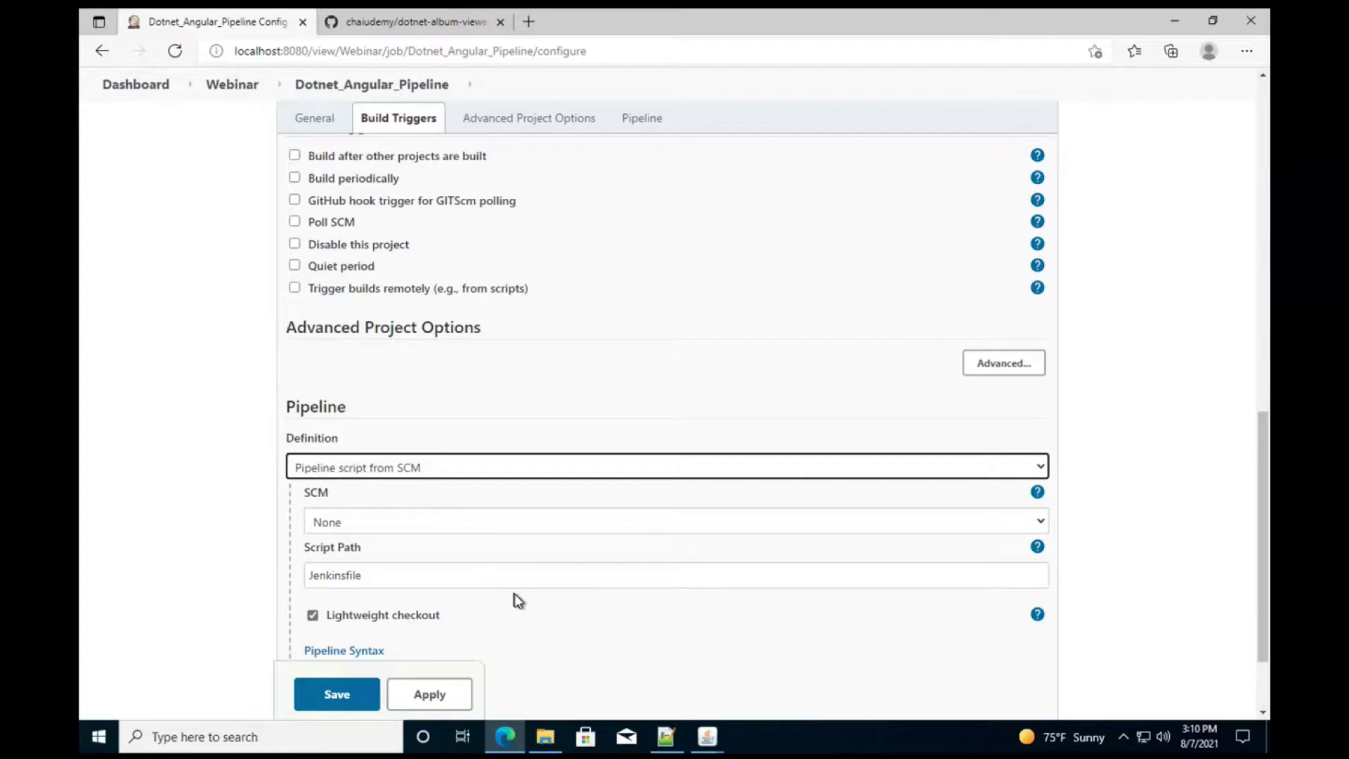
Step: Check the Jenkinsfile script path and switch to the dotnet-album-viewer repository page on GitHub
click(506, 578)
double_click(505, 578)
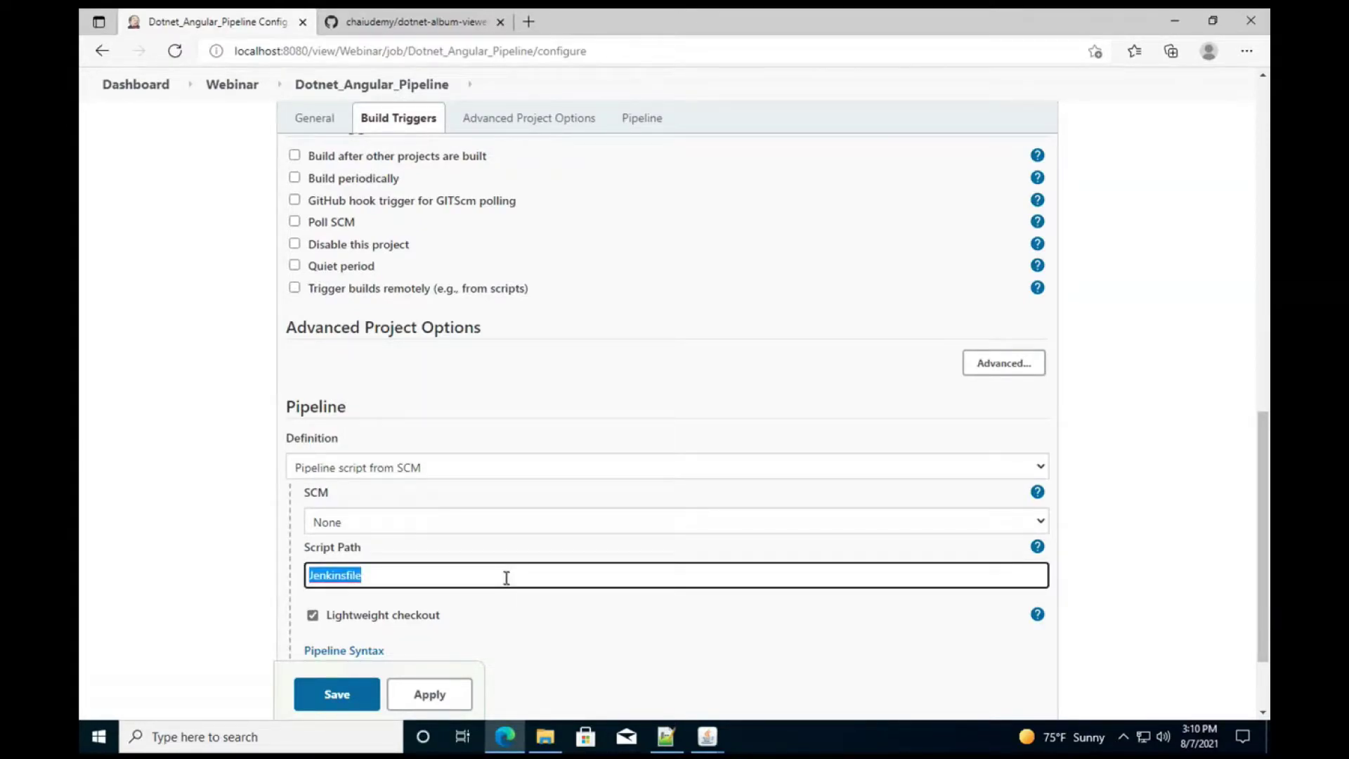
click(458, 440)
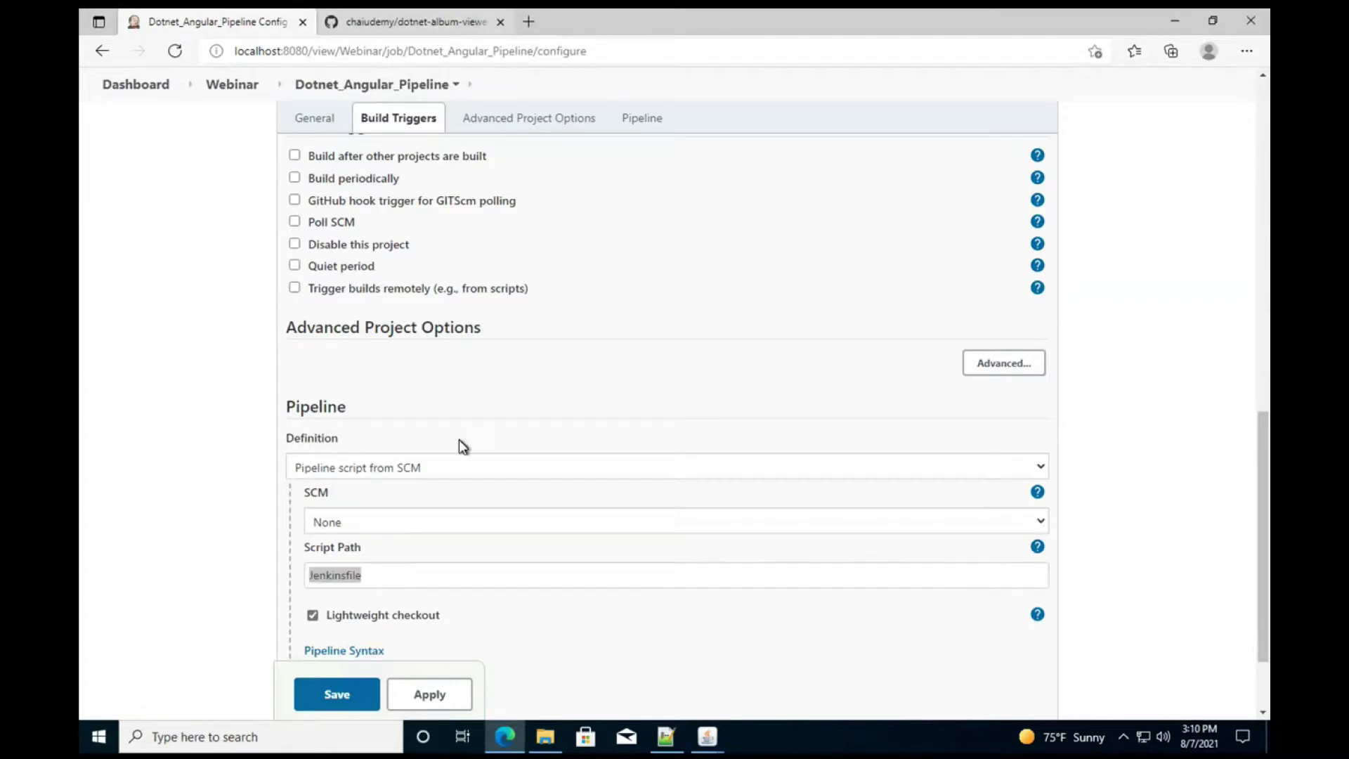
click(398, 25)
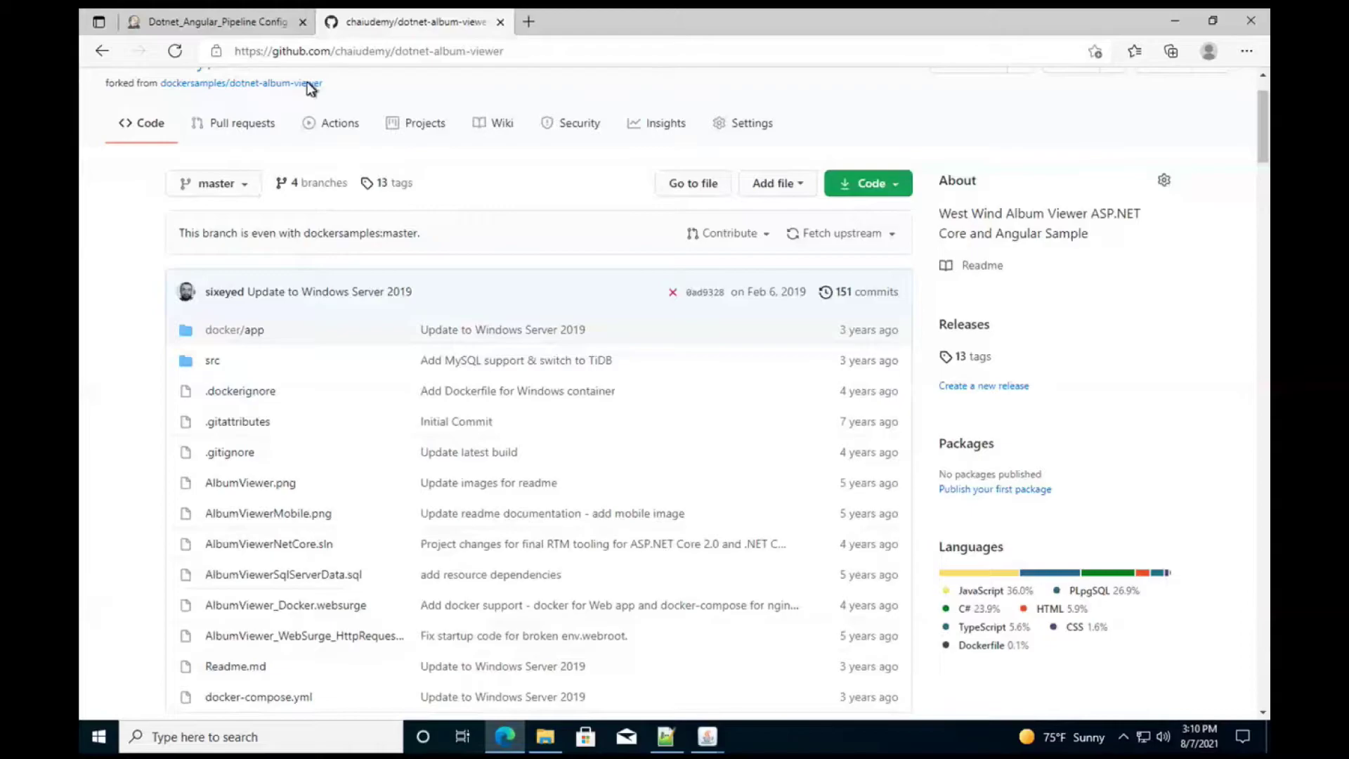
mouse_move(309, 84)
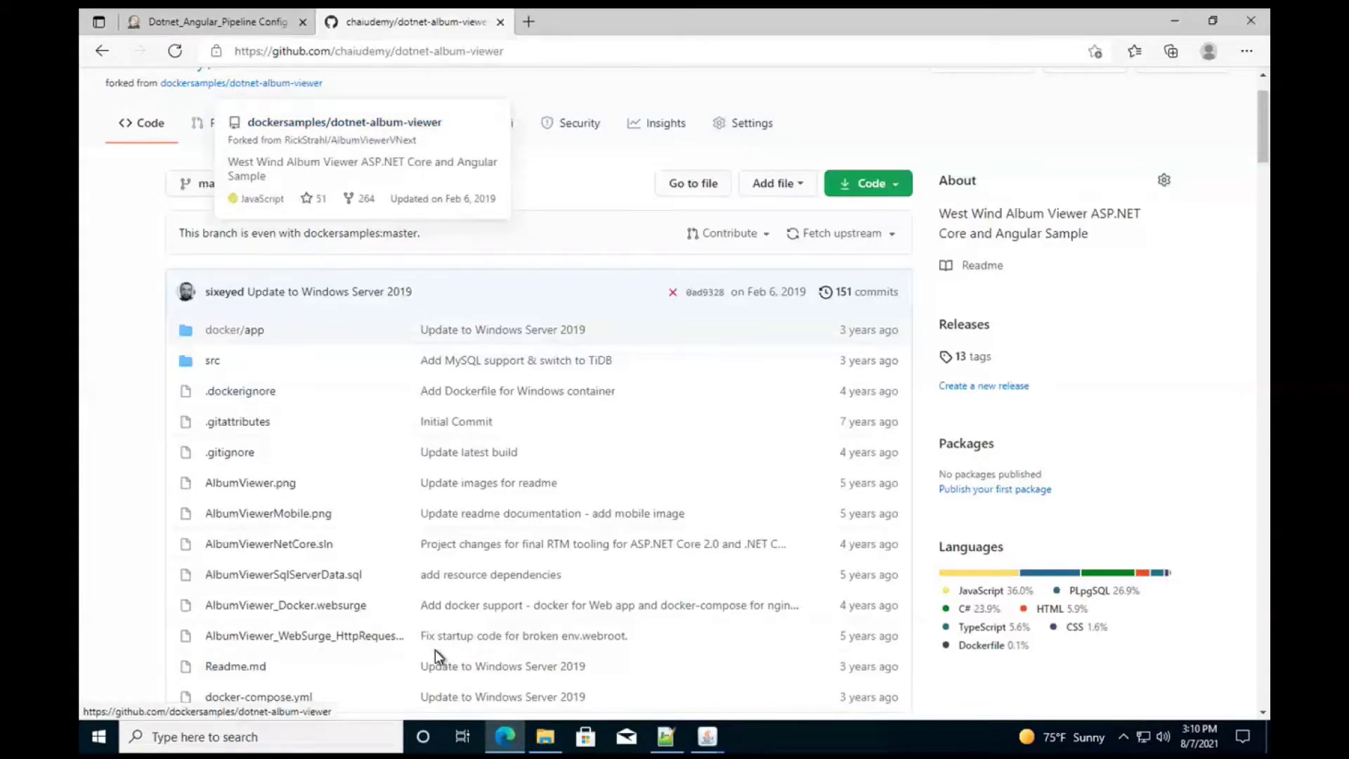
Step: Return from the GitHub repository to the Dotnet_Angular_Pipeline configuration and set the pipeline definition to Pipeline script
scroll(435, 652, down, 2)
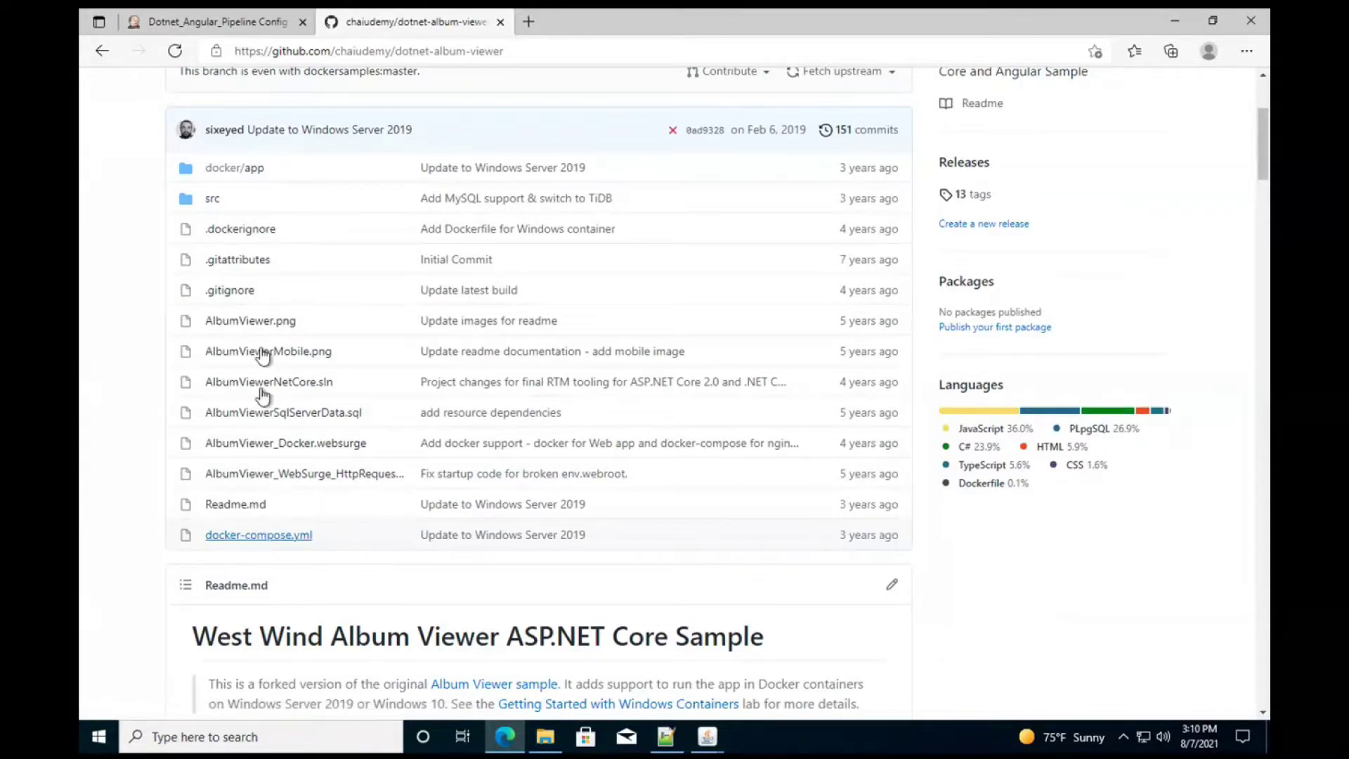
click(203, 23)
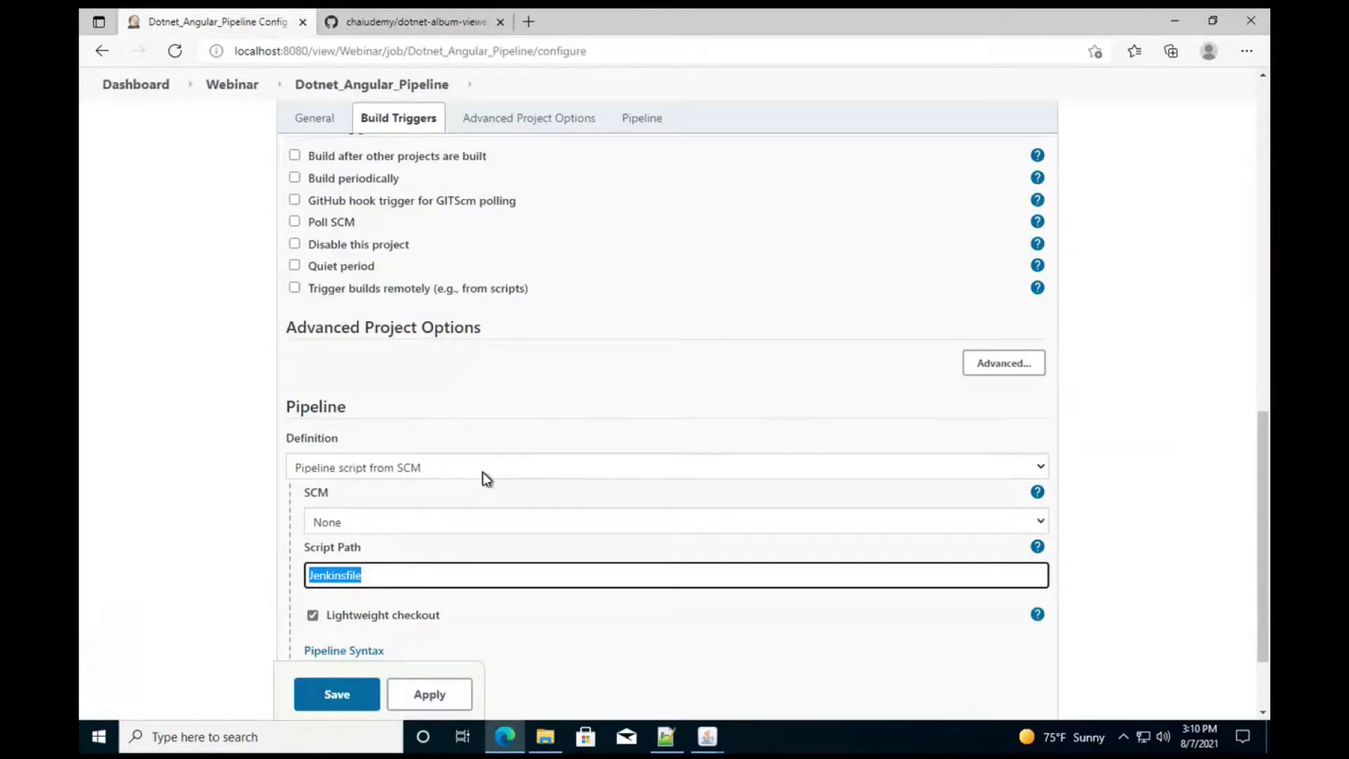
click(484, 480)
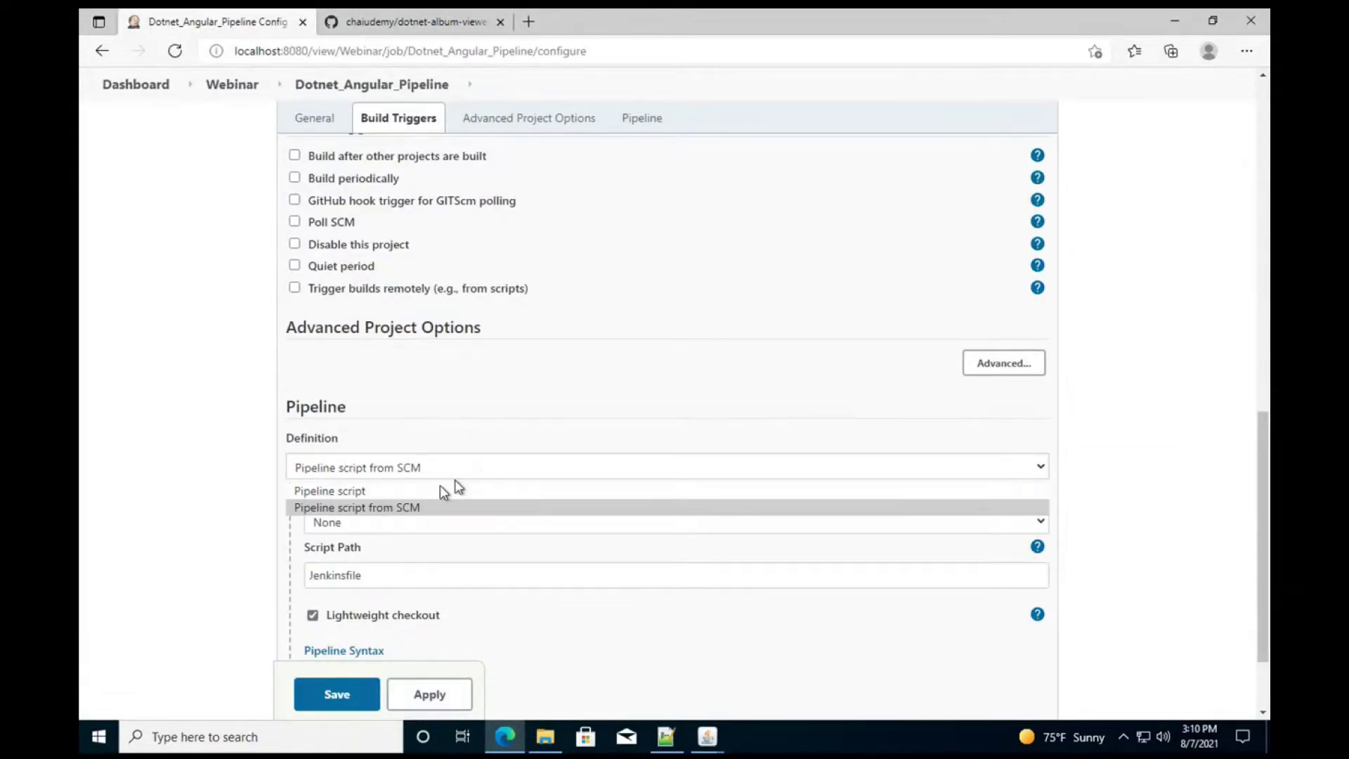
click(375, 492)
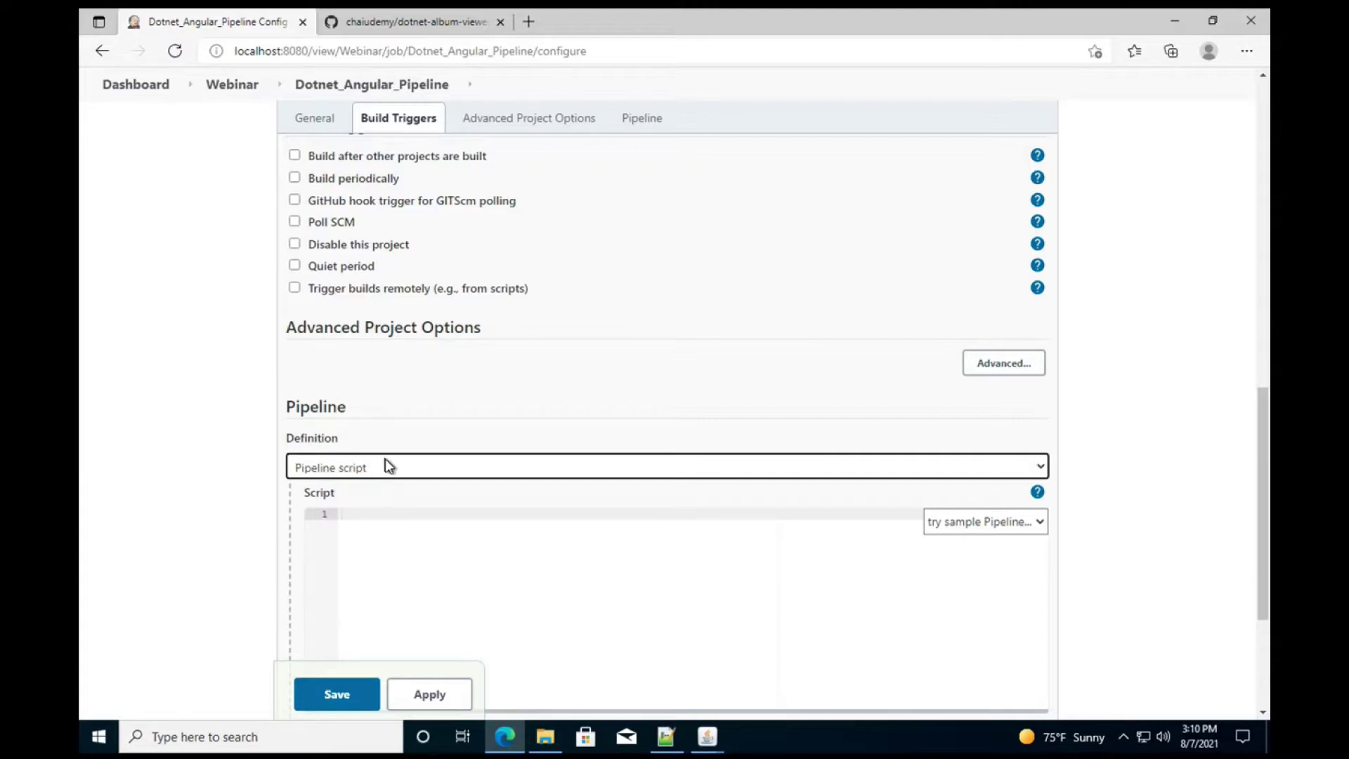
click(385, 463)
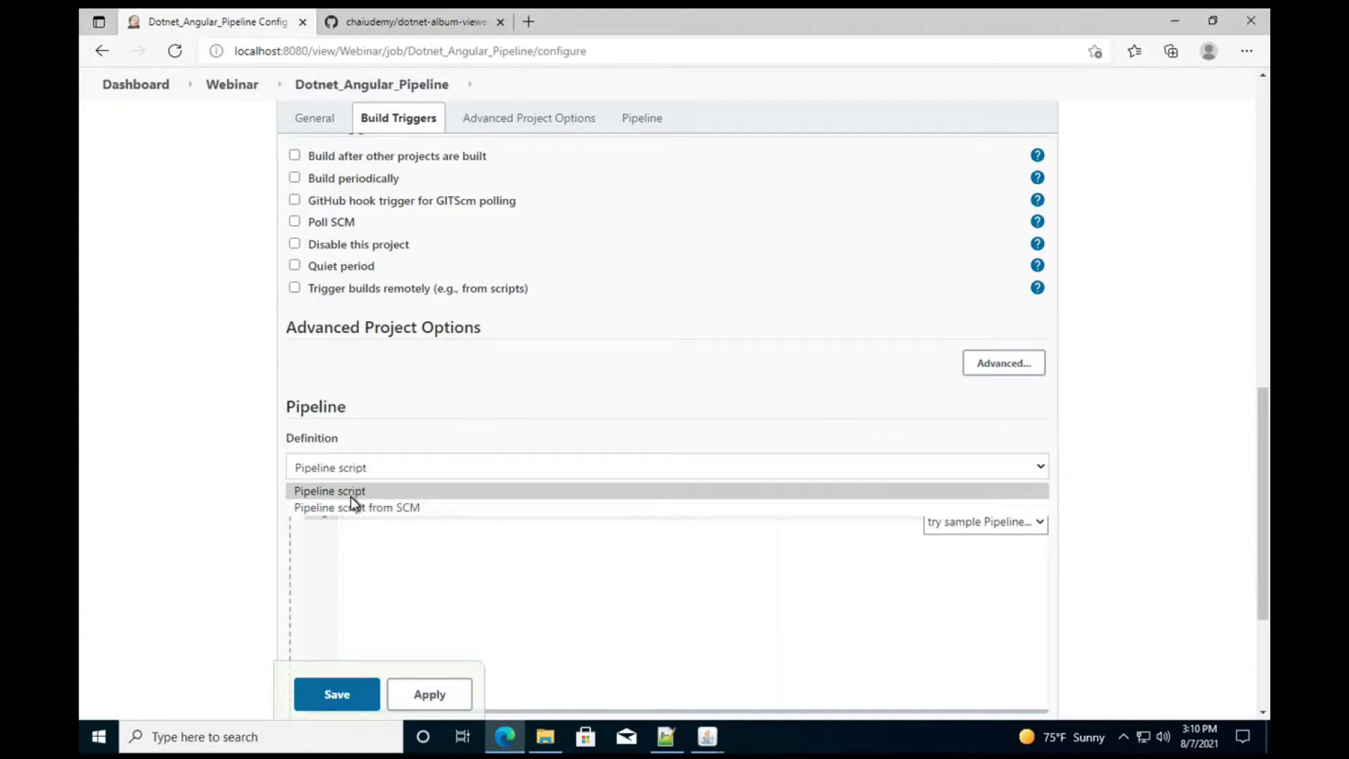
click(351, 495)
Step: Load the Scripted Pipeline sample into the script editor
scroll(473, 491, down, 1)
click(689, 520)
click(1003, 485)
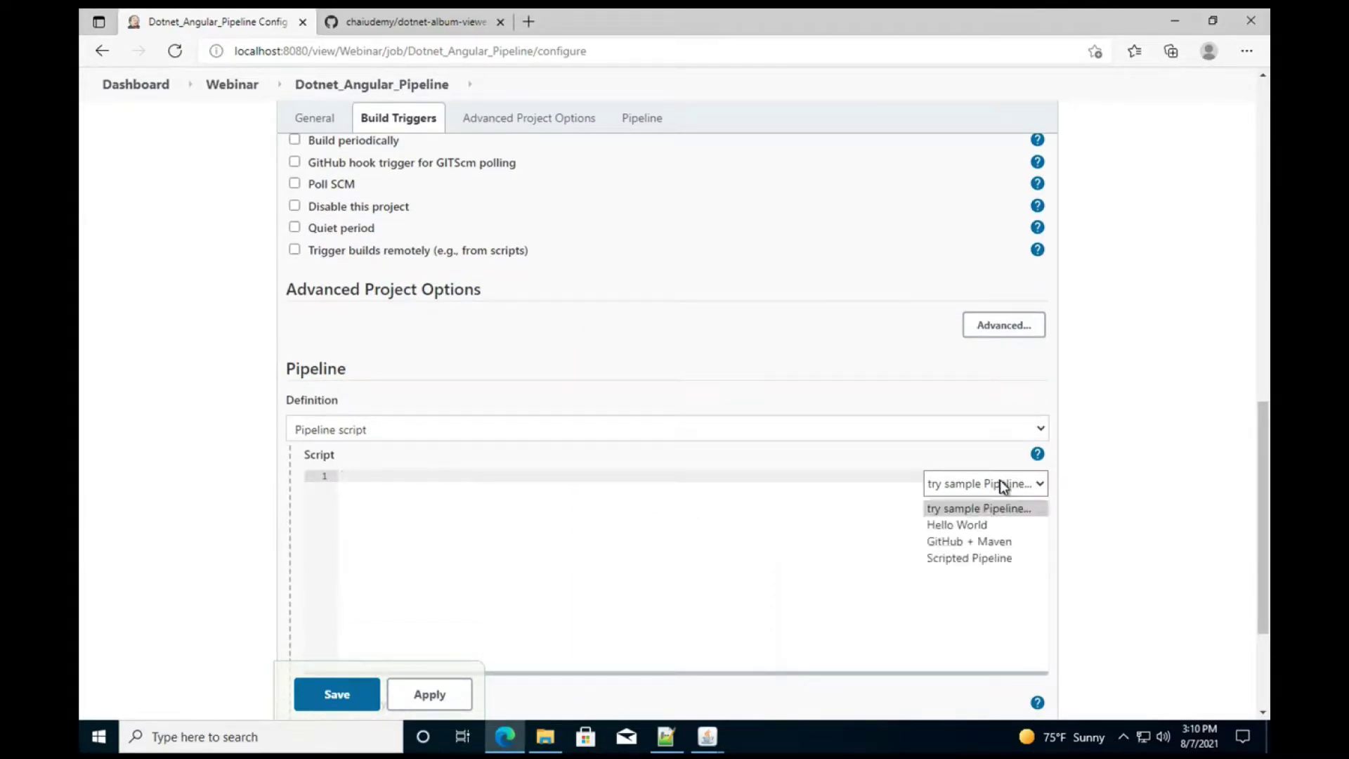
click(954, 558)
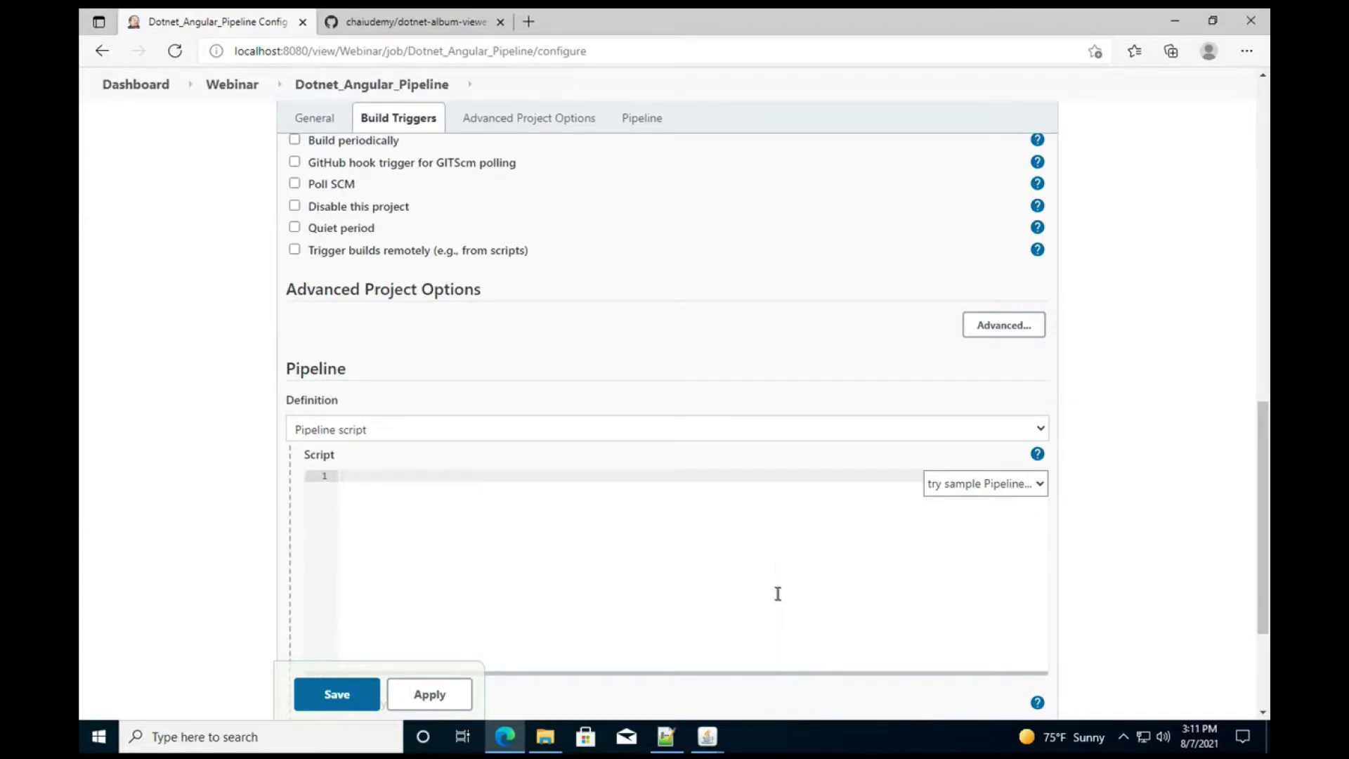
Step: Load the Hello World sample pipeline into the script editor
click(968, 491)
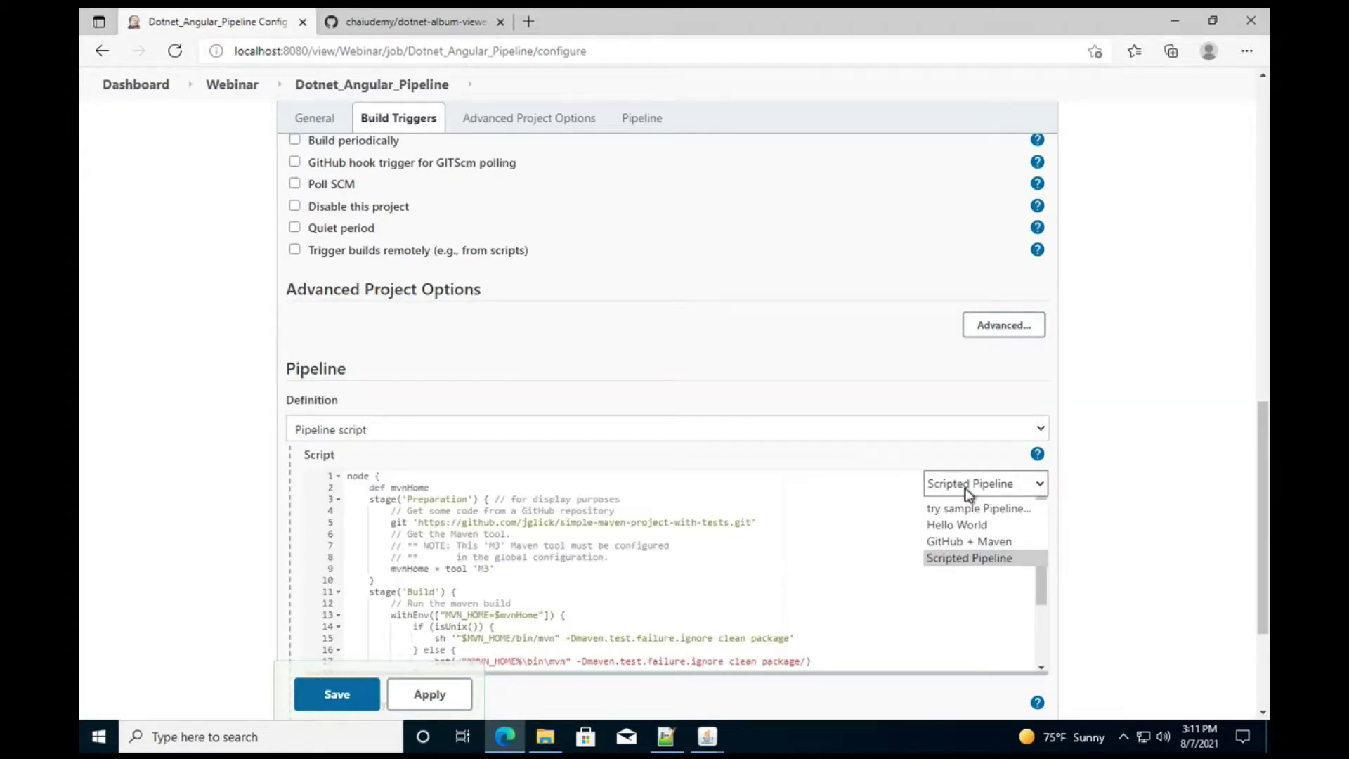
click(952, 524)
click(746, 550)
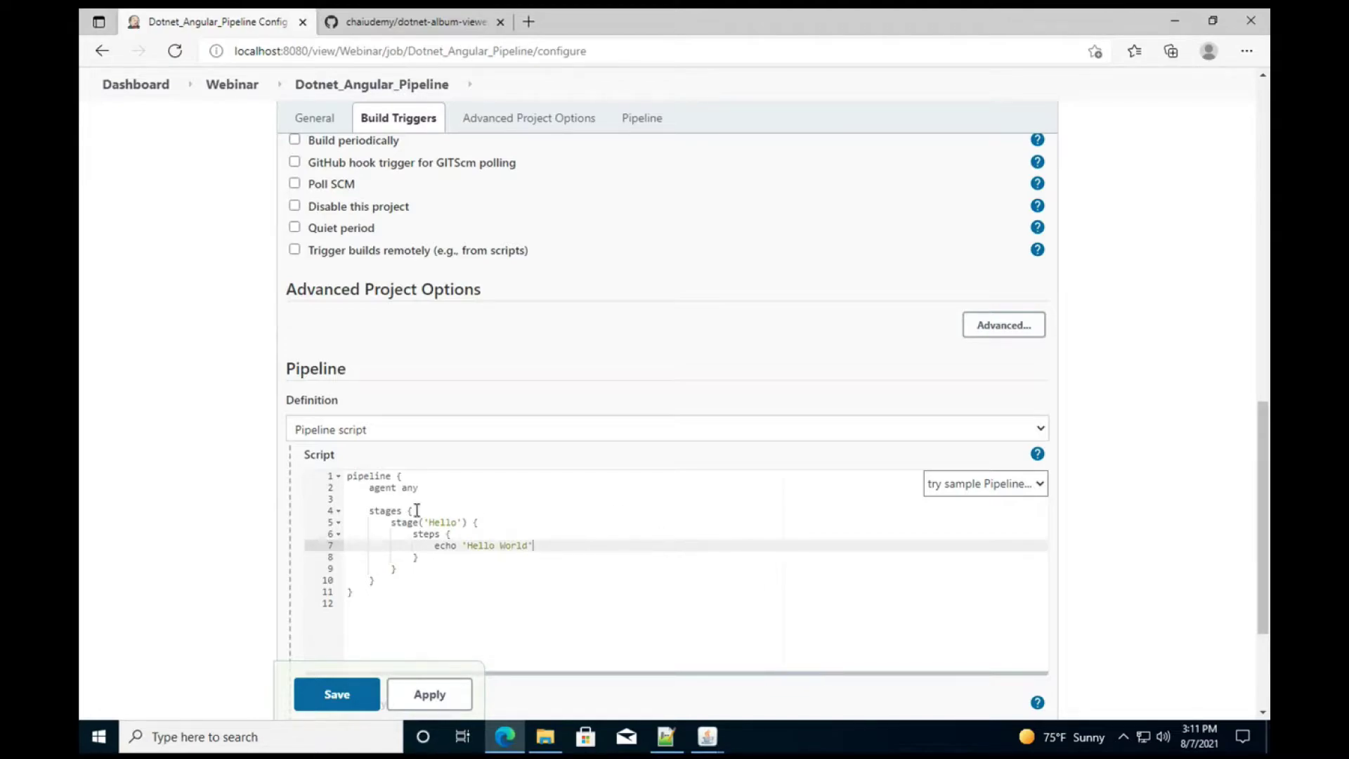
Step: Examine the structure of the Hello World script, from the pipeline block to its stages and steps
click(362, 476)
double_click(363, 476)
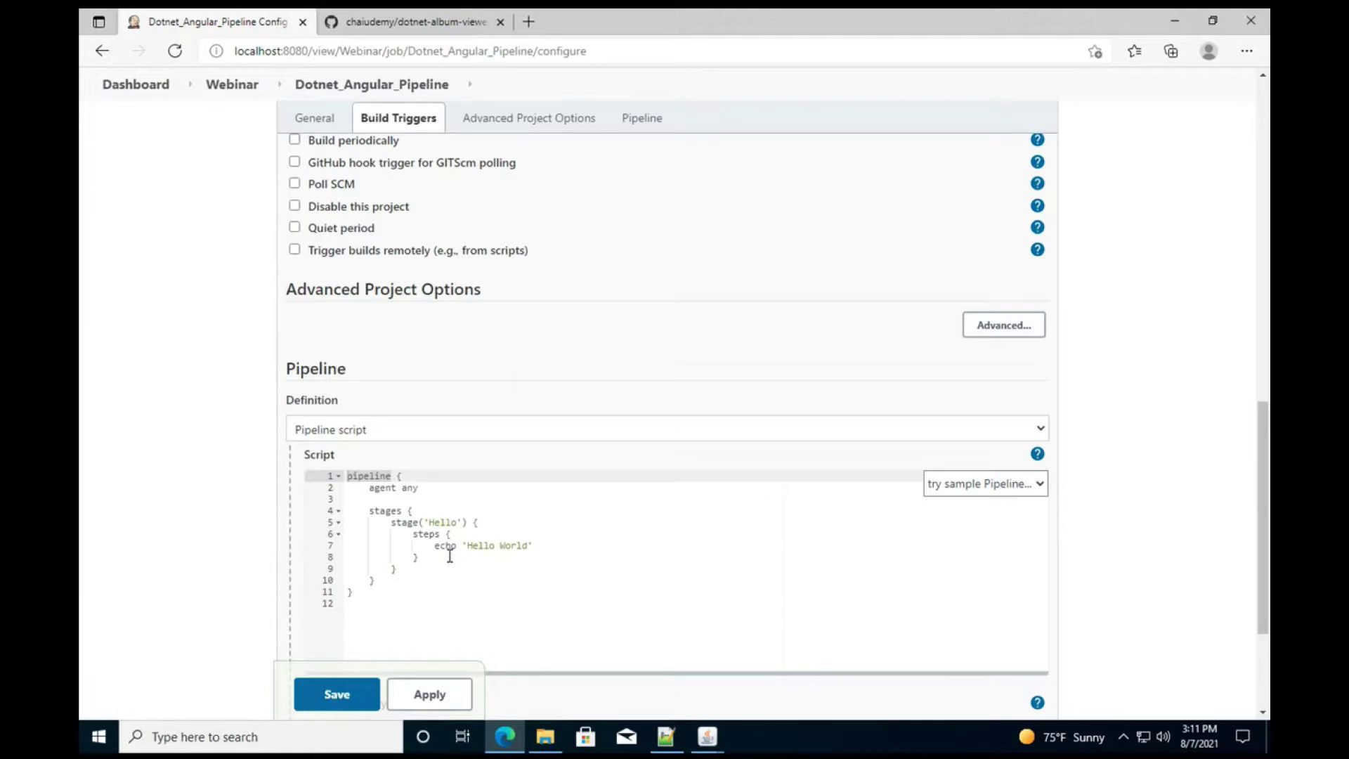
click(561, 567)
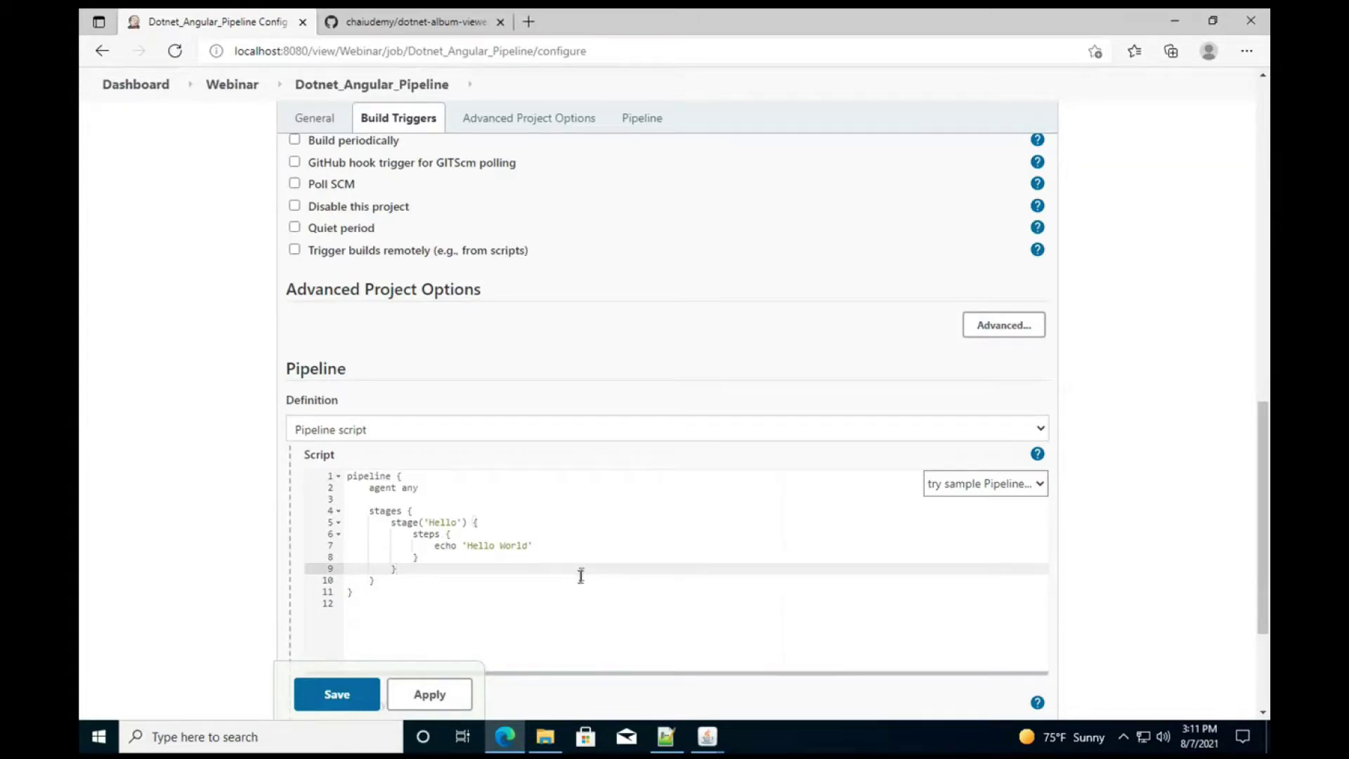
click(567, 536)
scroll(567, 536, down, 1)
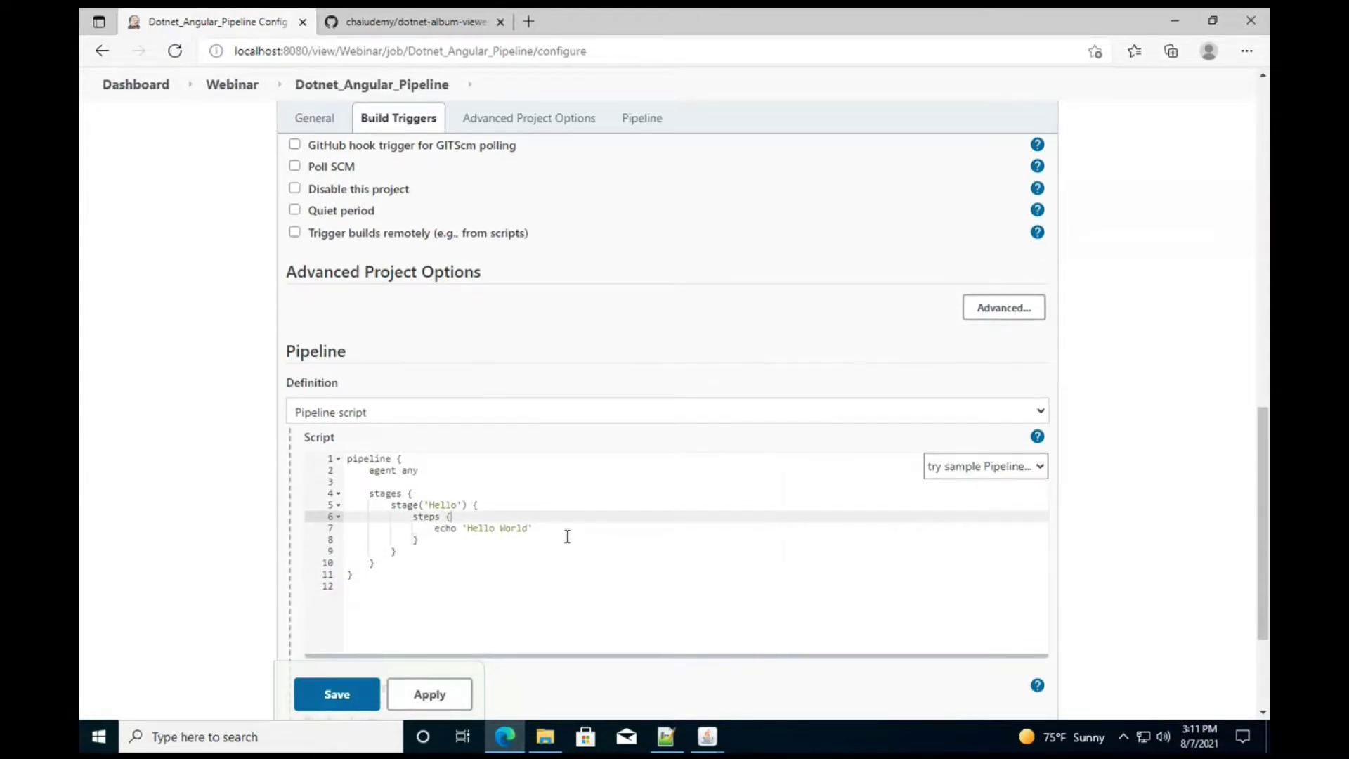
click(366, 457)
double_click(366, 457)
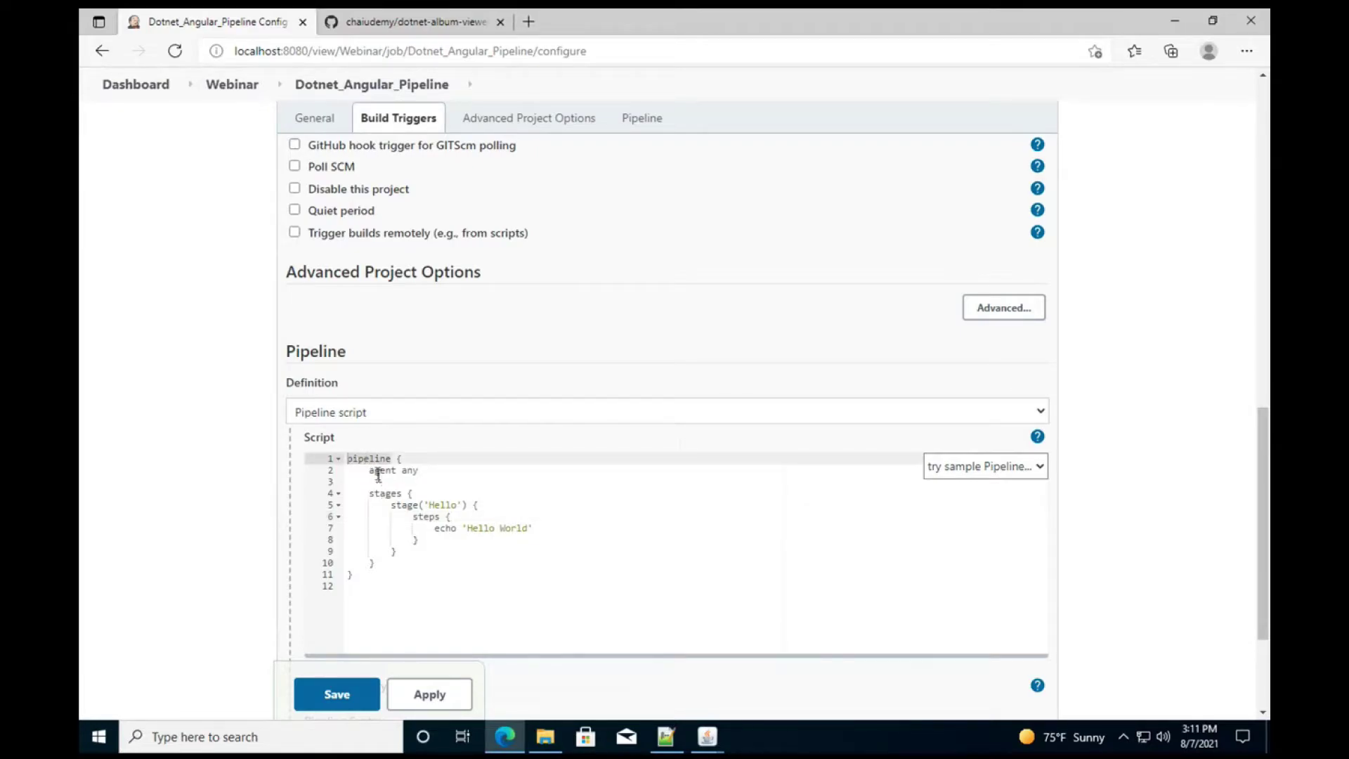
double_click(384, 494)
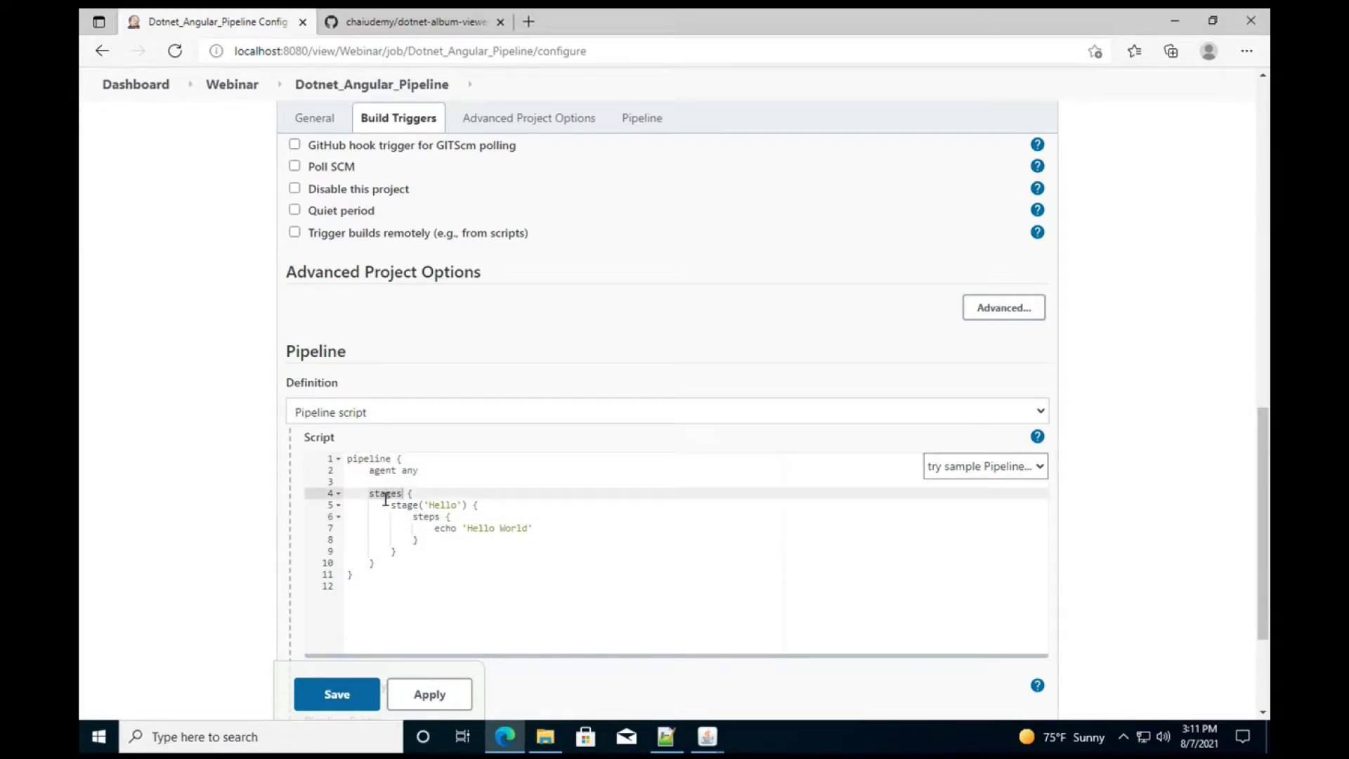
click(382, 510)
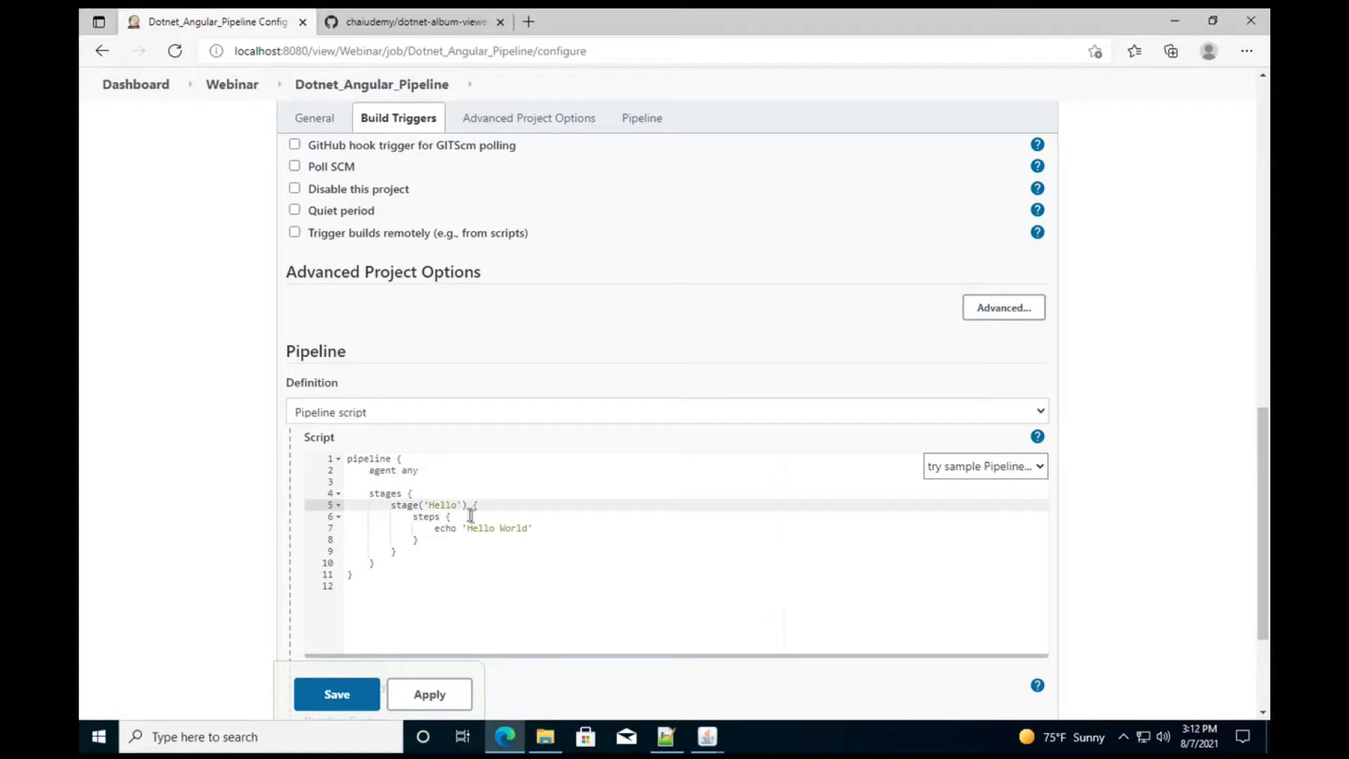
Step: Replace the agent value any with {label "master"} in the pipeline script
double_click(410, 471)
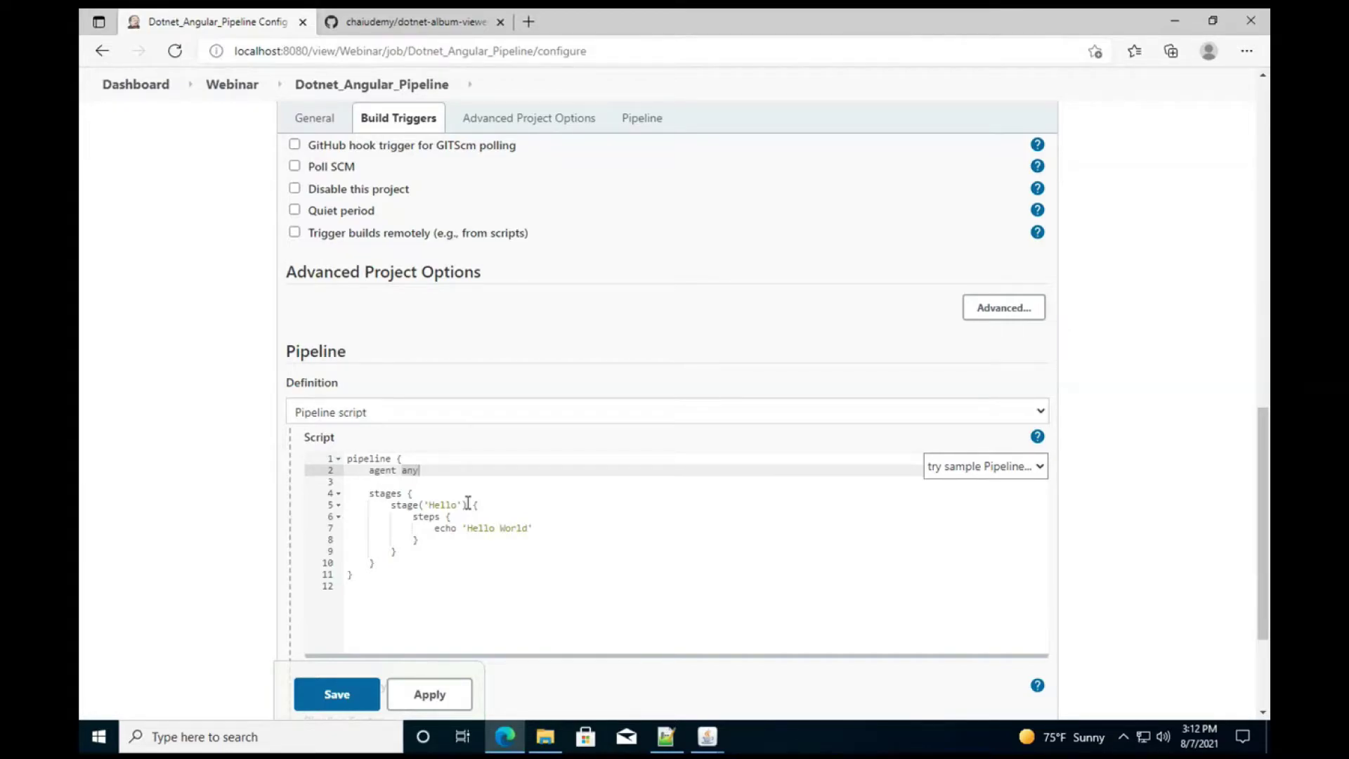
text({label "master)
double_click(465, 470)
scroll(541, 587, up, 1)
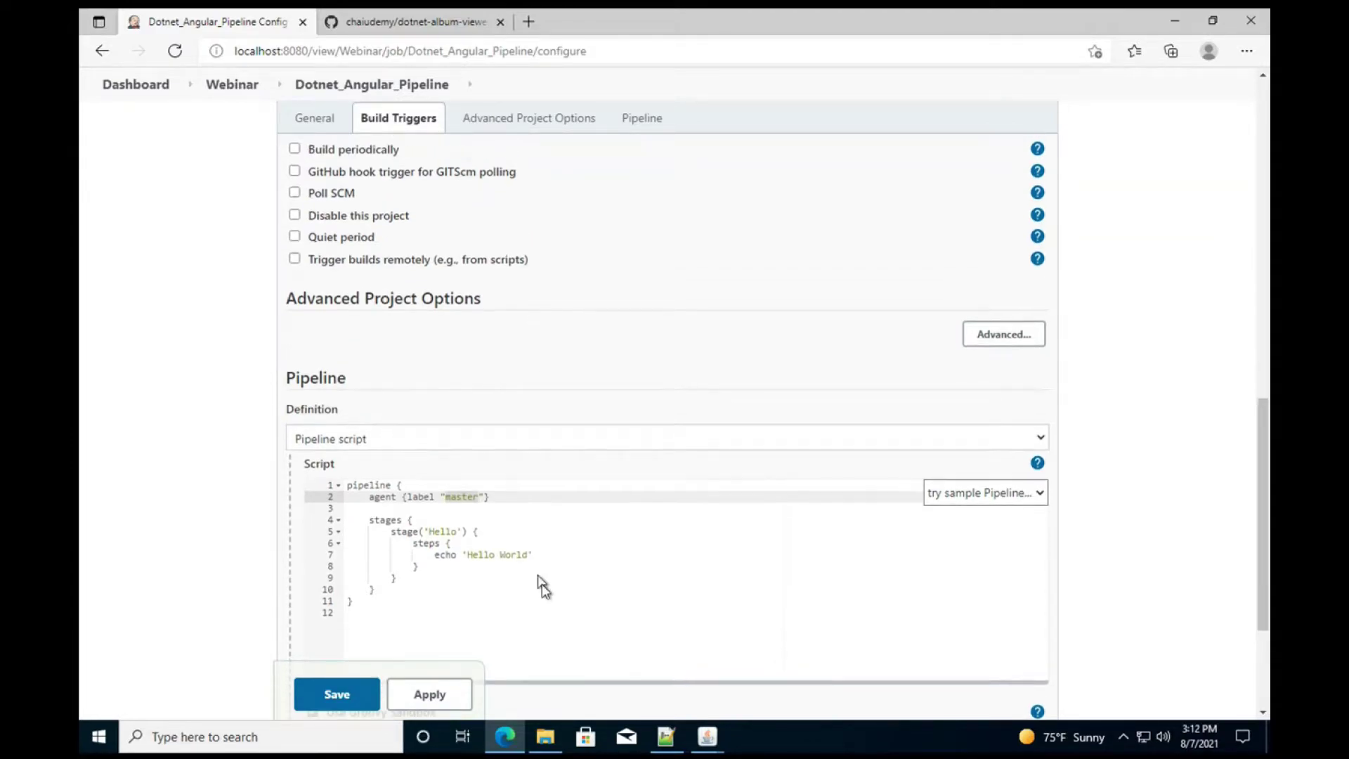
scroll(518, 518, down, 1)
click(524, 517)
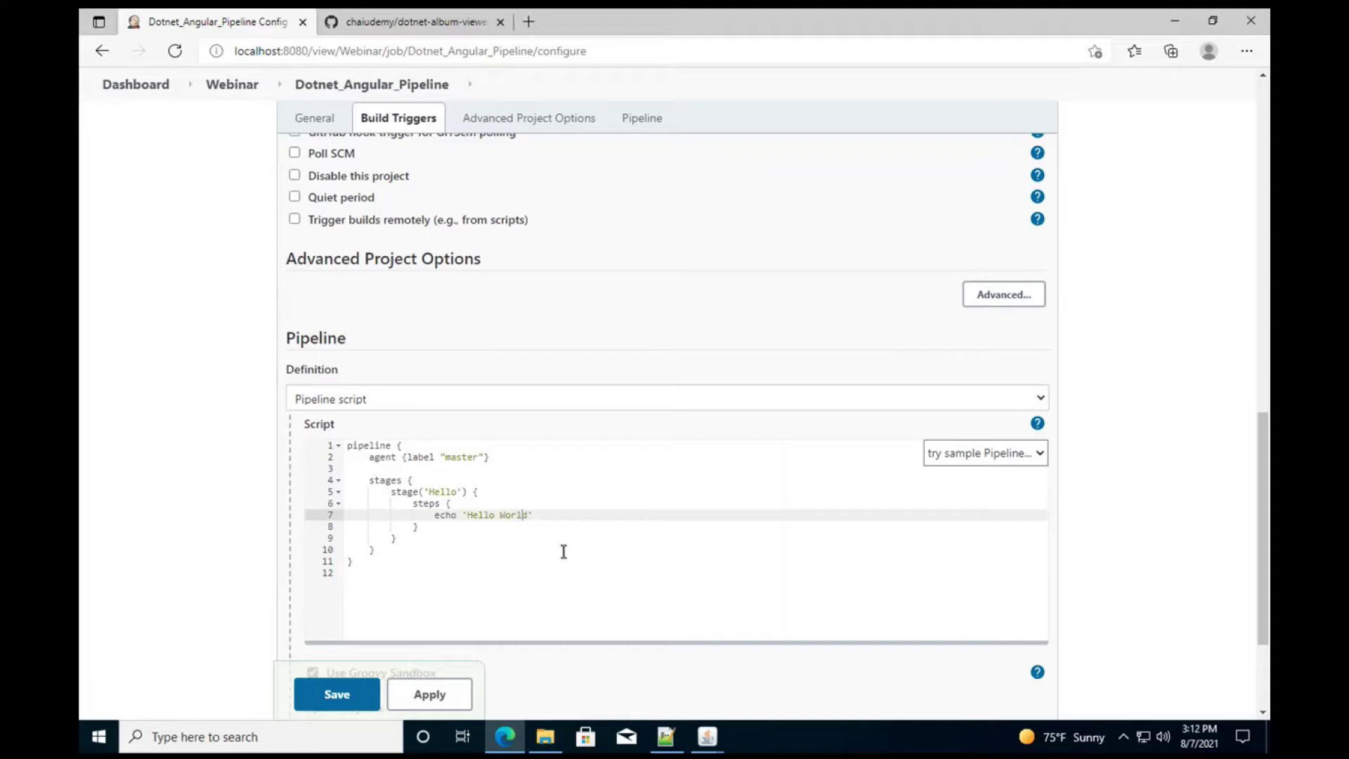
Step: Rename the Hello stage in the pipeline script as AngularCode
scroll(563, 551, down, 1)
double_click(441, 456)
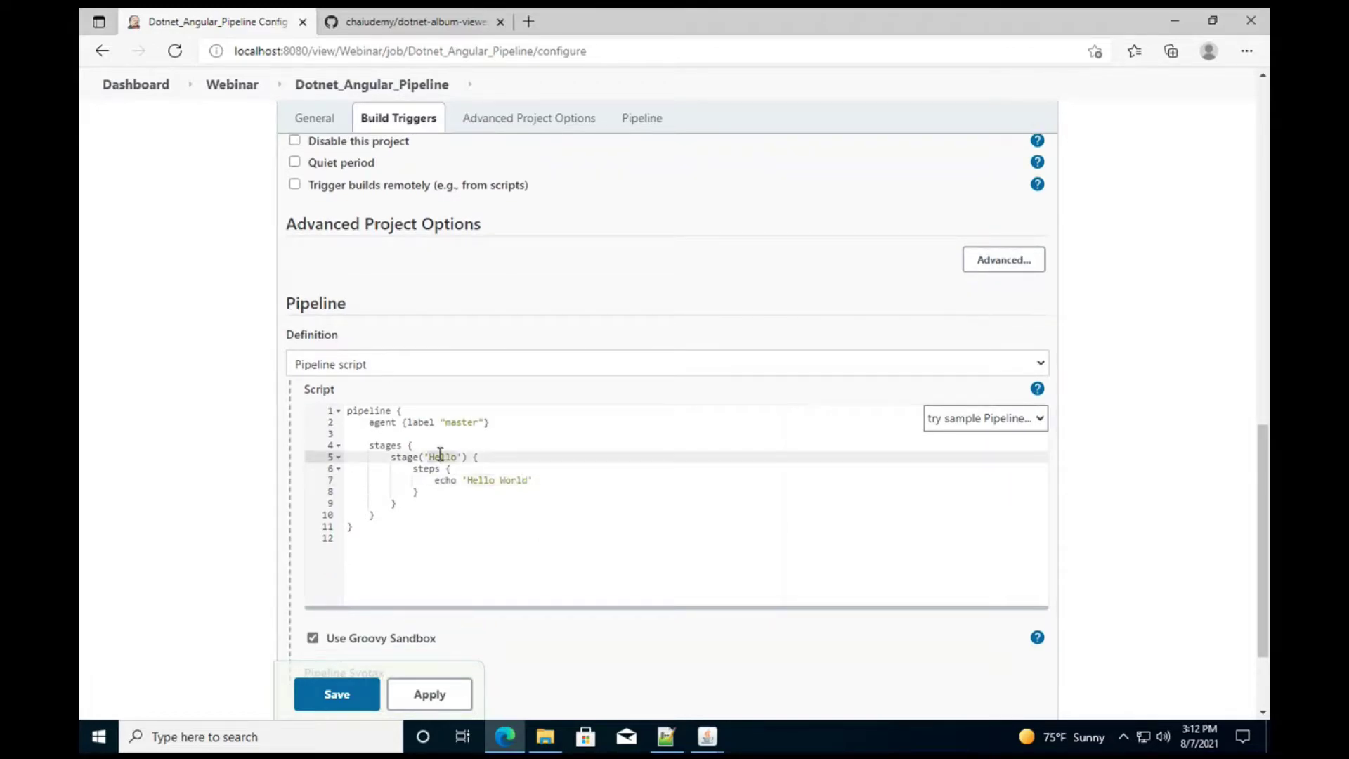
text(Do)
key(BackSpace)
key(BackSpace)
text(AngularCode)
Step: Duplicate the AngularCode stage block directly below itself and name the copy DotNetCode
shift+click(425, 503)
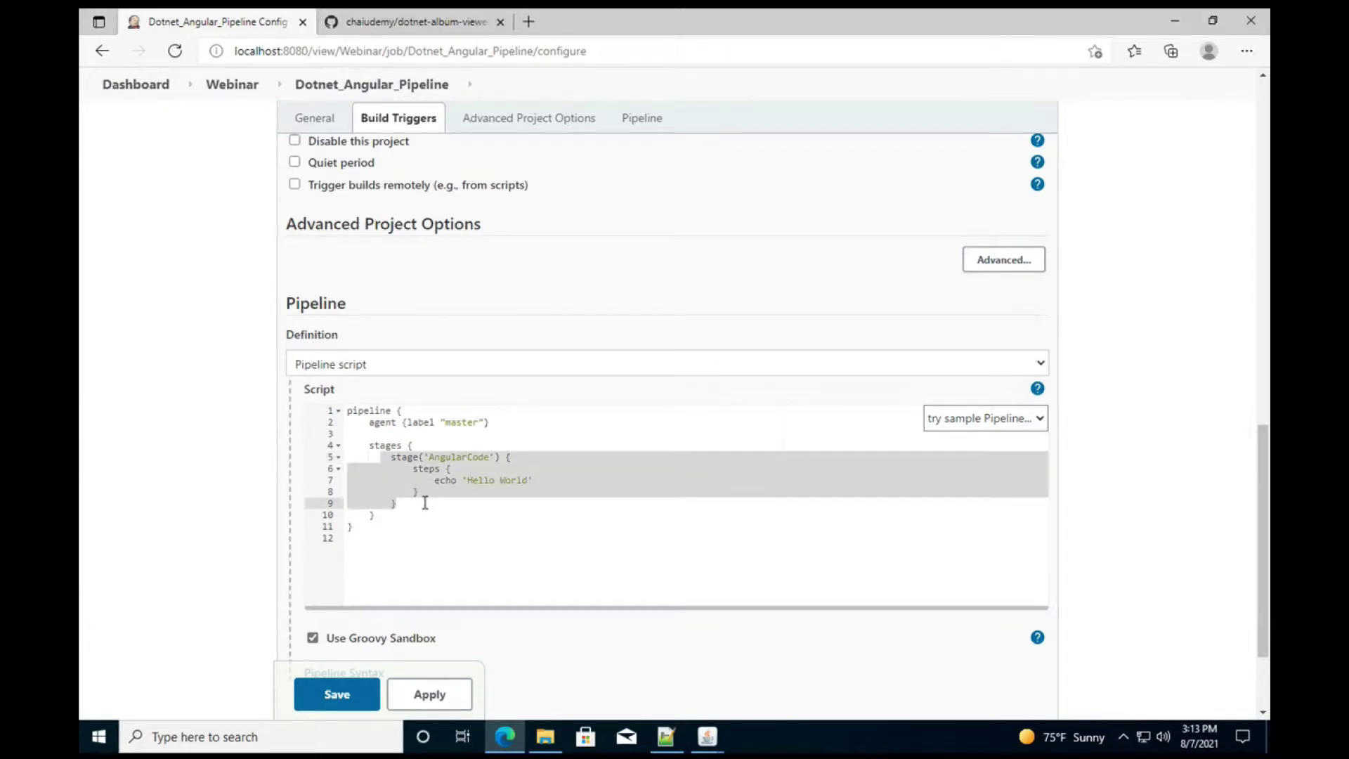
key(ctrl+c)
click(425, 503)
key(Return)
key(ctrl+v)
double_click(460, 515)
text(DotnetCo)
click(458, 513)
key(super+period)
key(Escape)
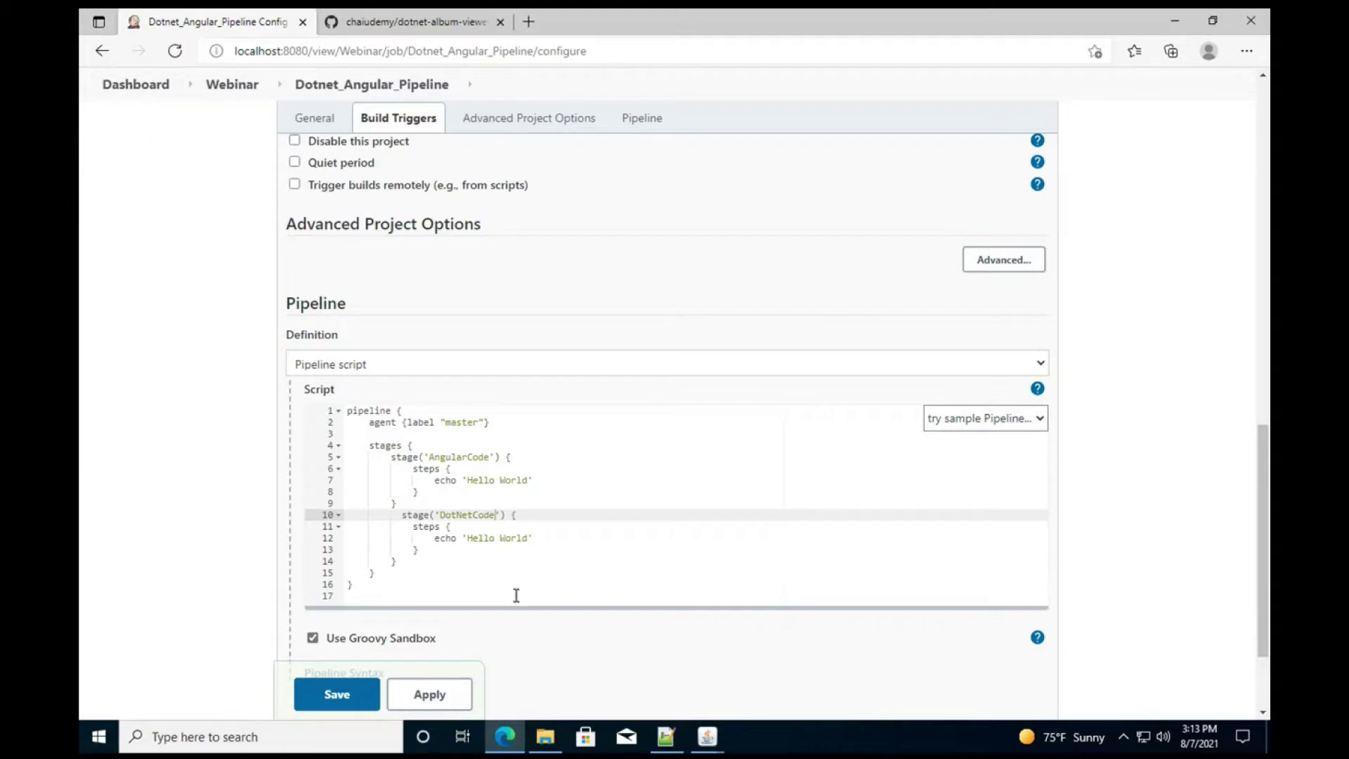
Step: Open the Pipeline Syntax snippet generator and choose the sample step azureWebAppPublish: Publish an Azure Web App
scroll(516, 595, down, 1)
click(463, 410)
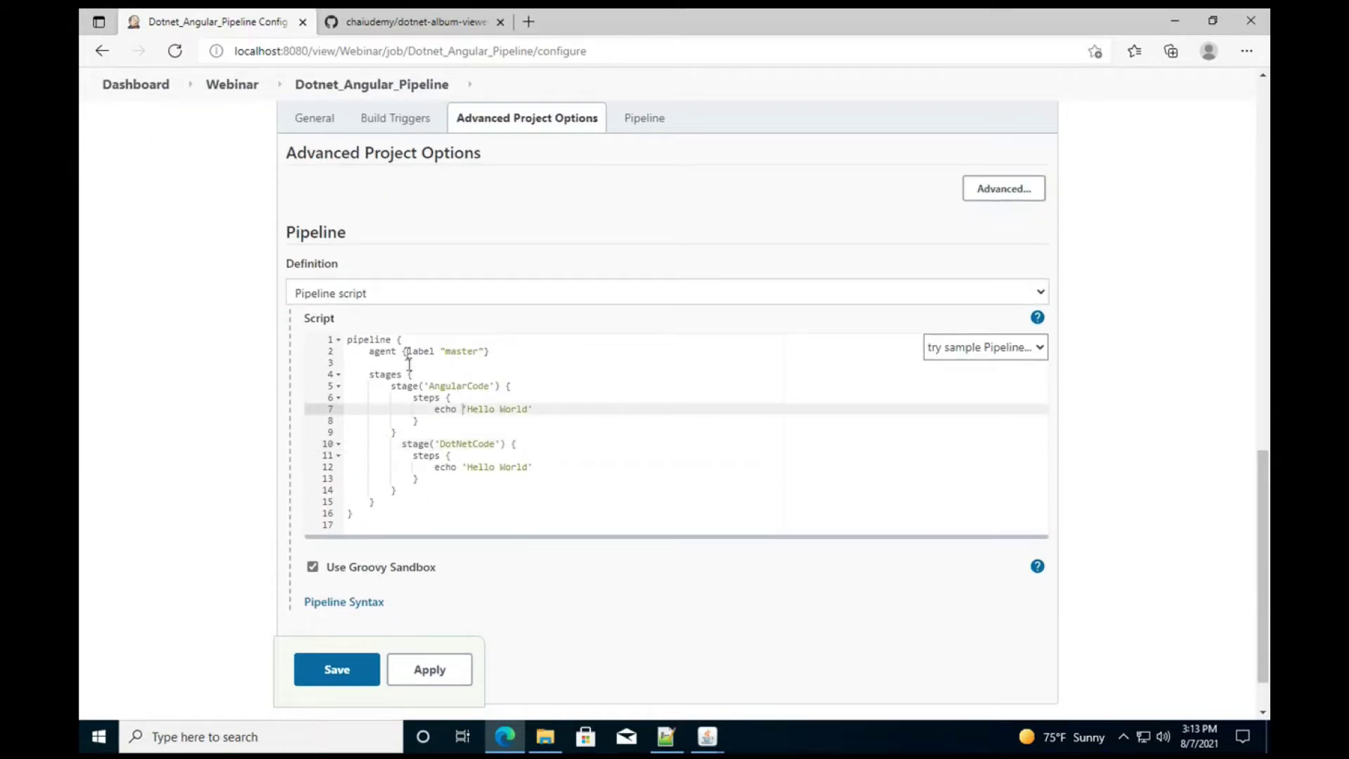
click(353, 603)
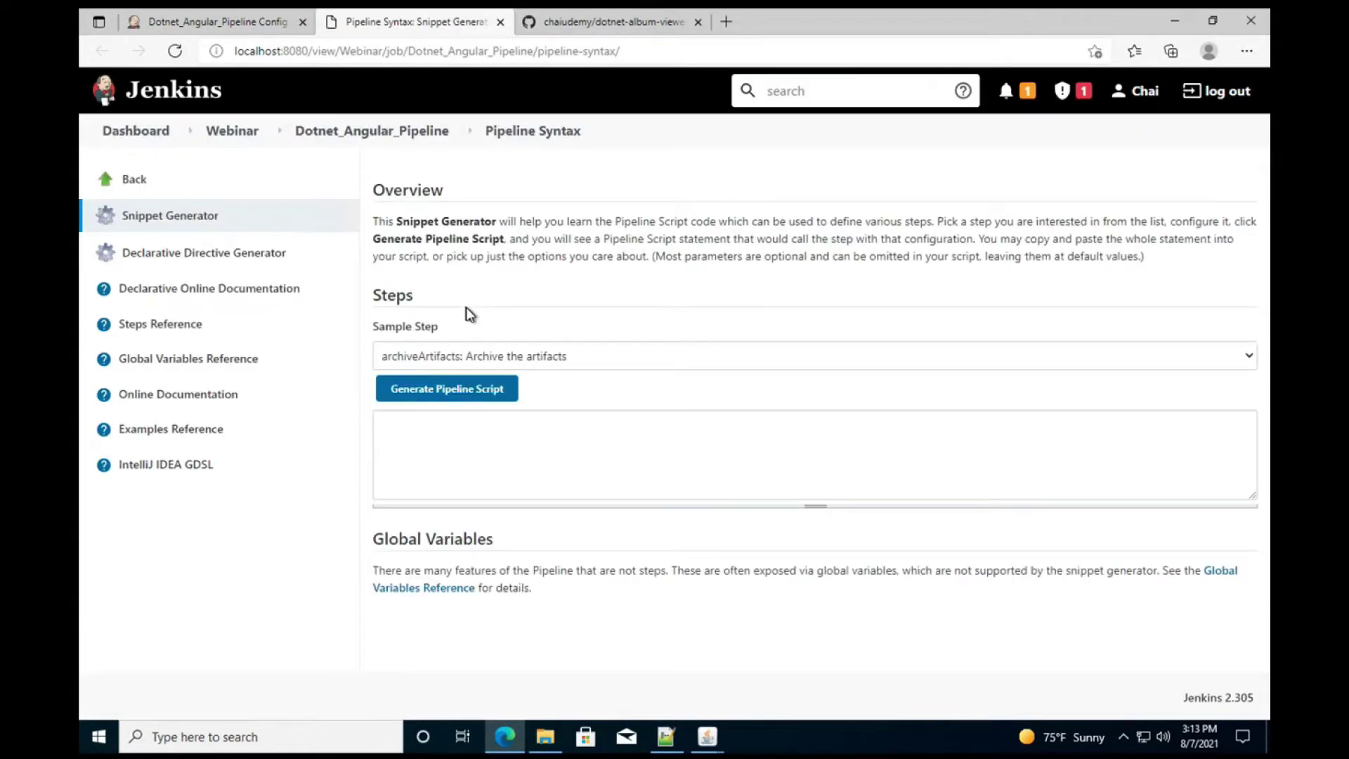
click(477, 356)
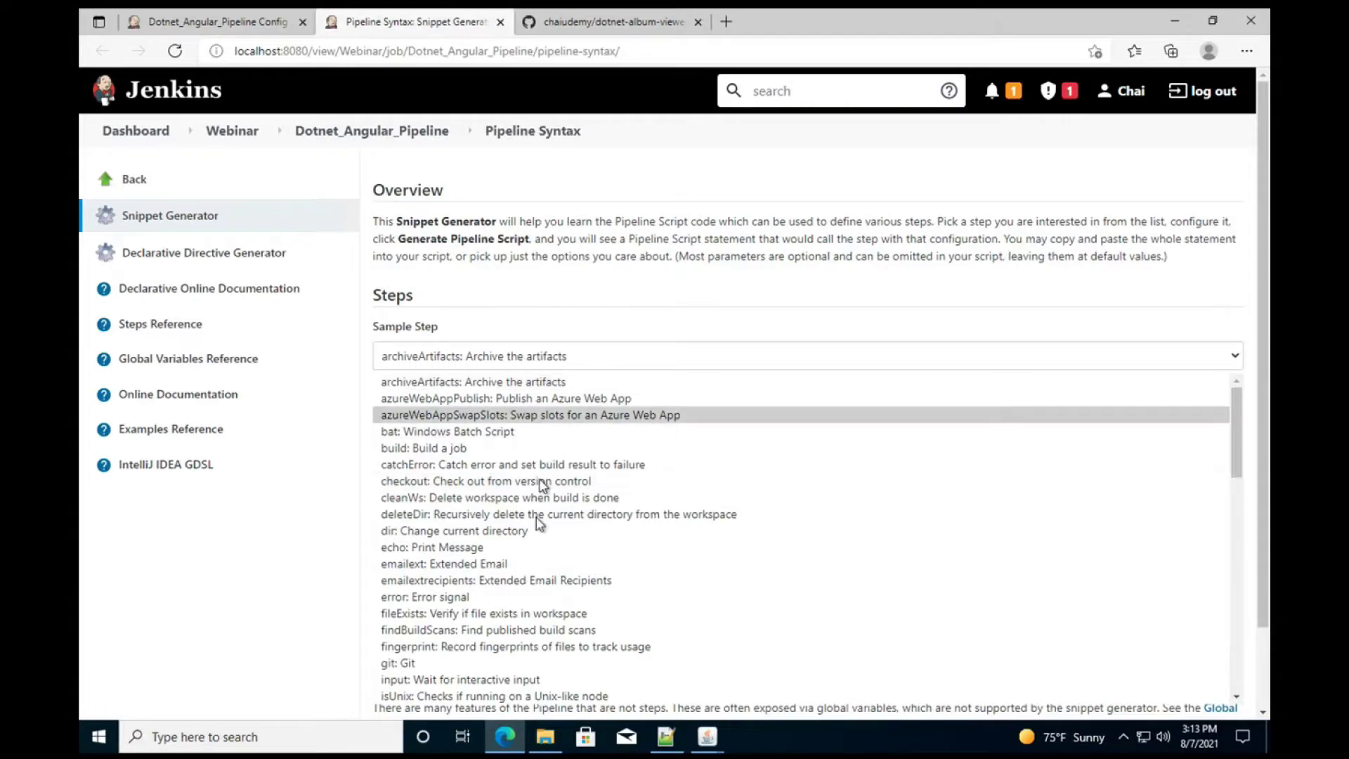
scroll(532, 517, down, 2)
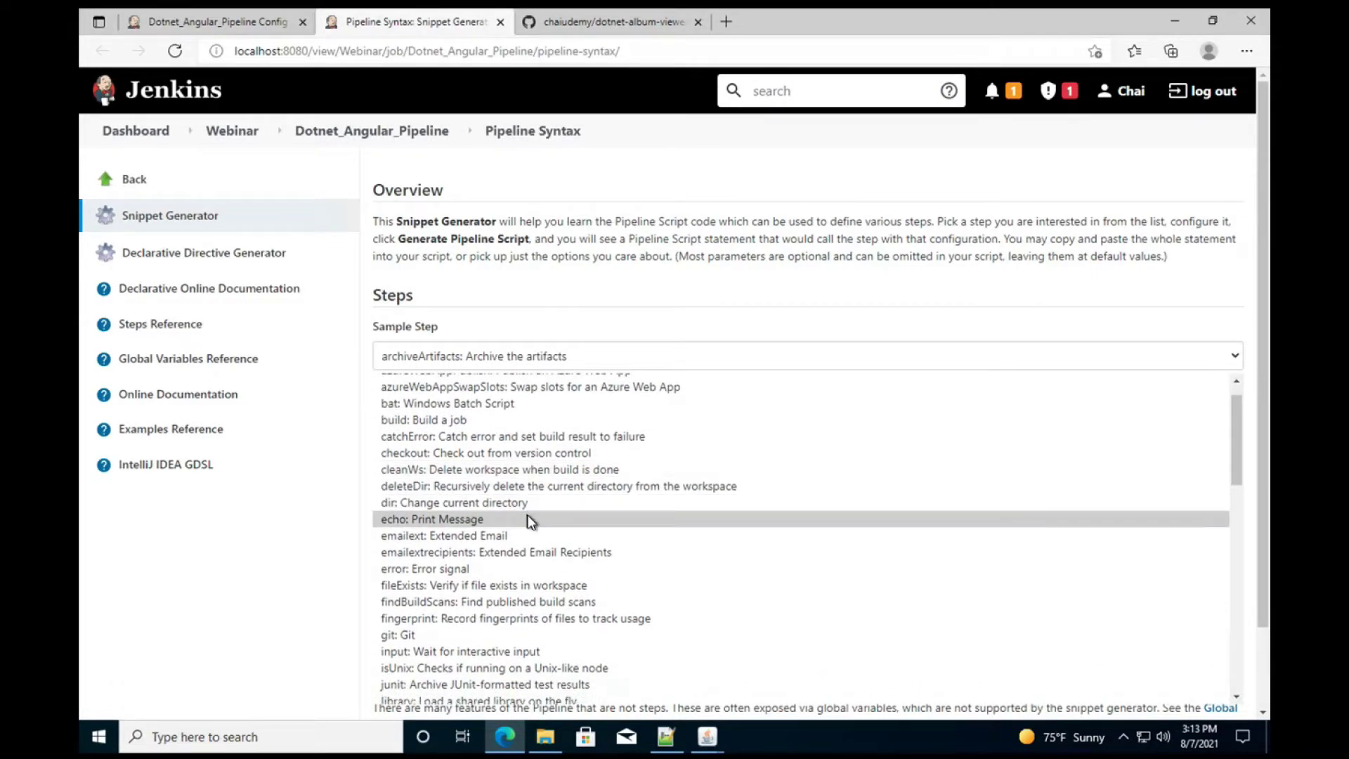
scroll(529, 517, up, 1)
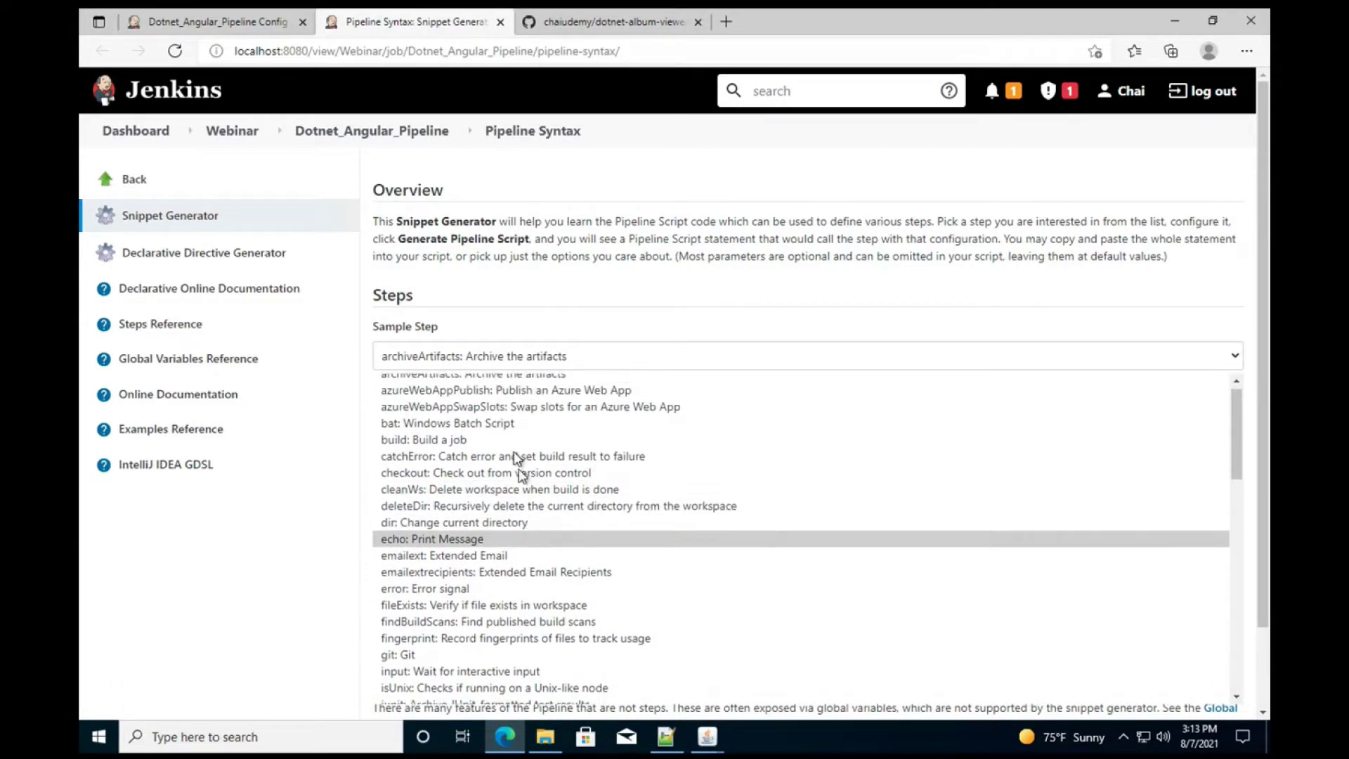
click(487, 391)
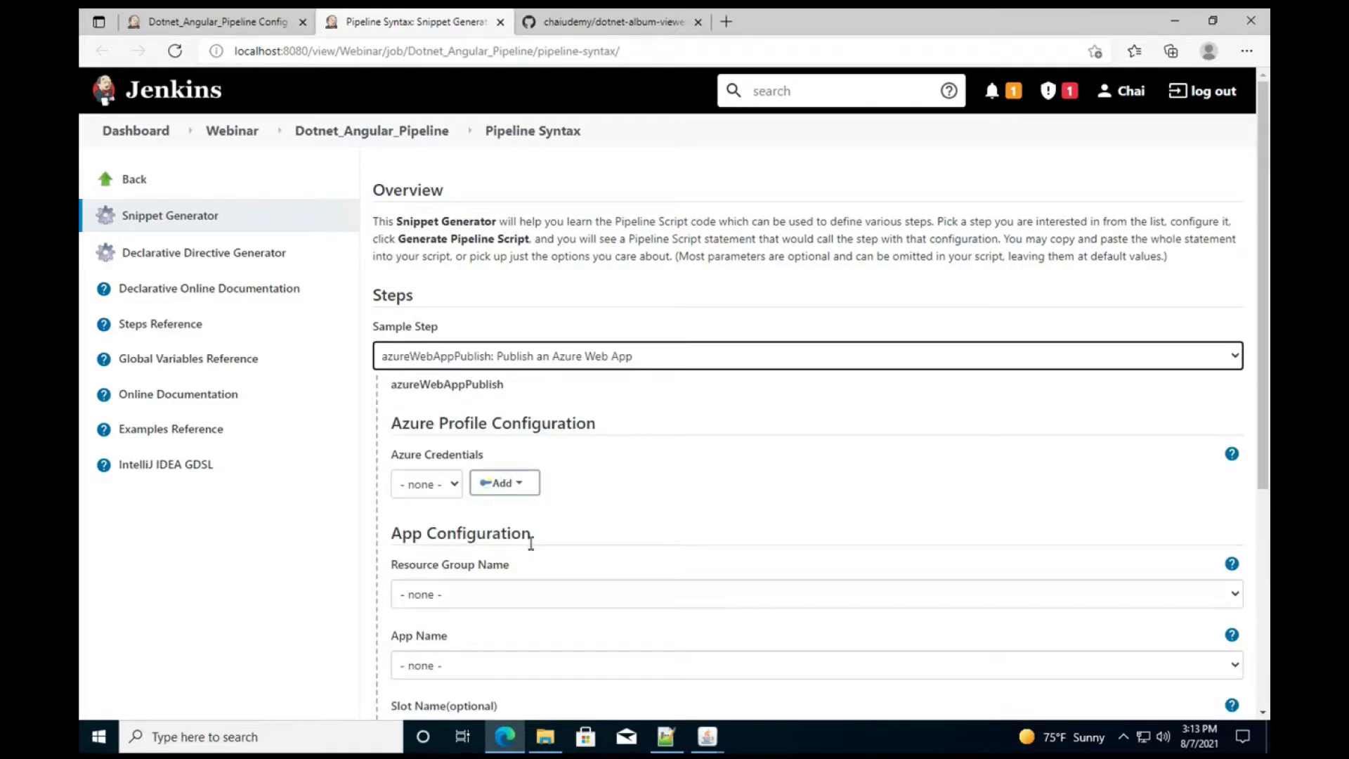
Step: Check the Azure credentials options and generate the azureWebAppPublish pipeline script without filling in any fields
scroll(530, 543, down, 1)
click(442, 404)
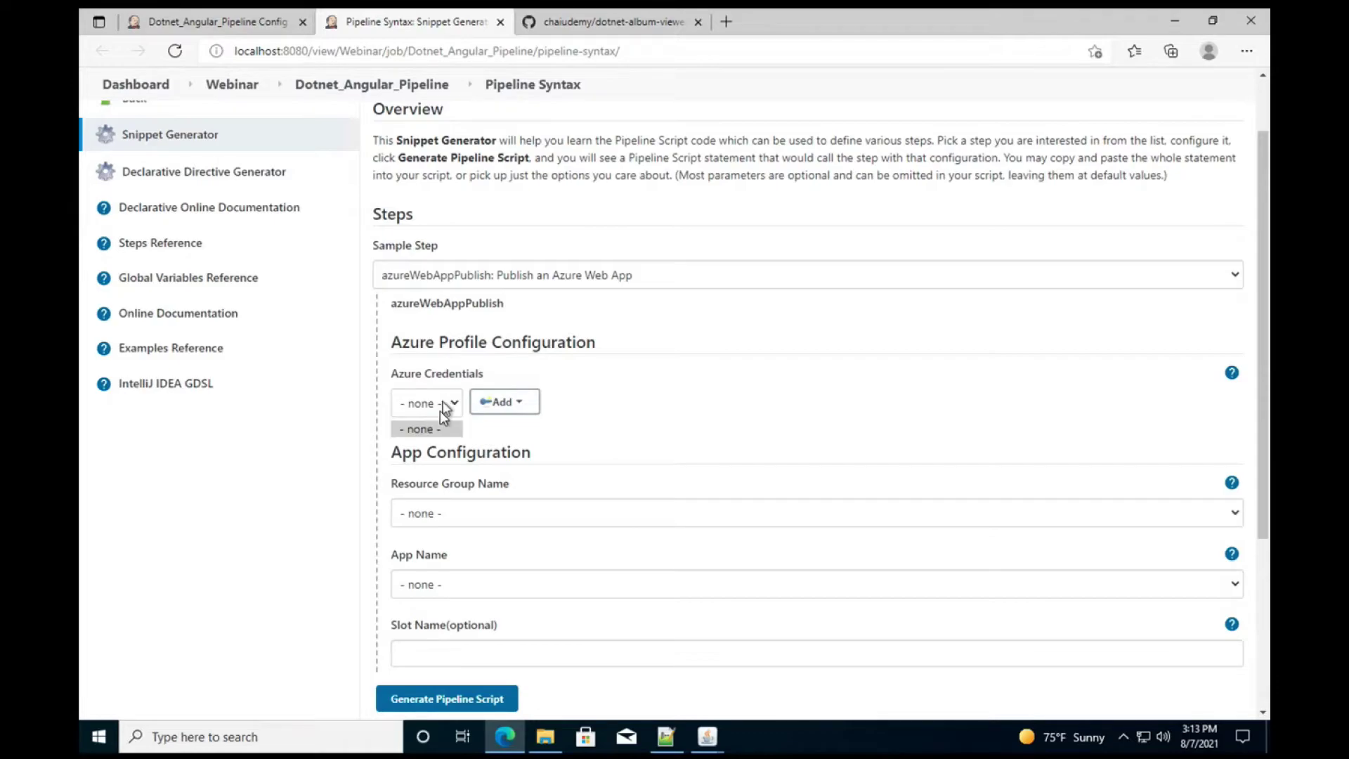
click(504, 401)
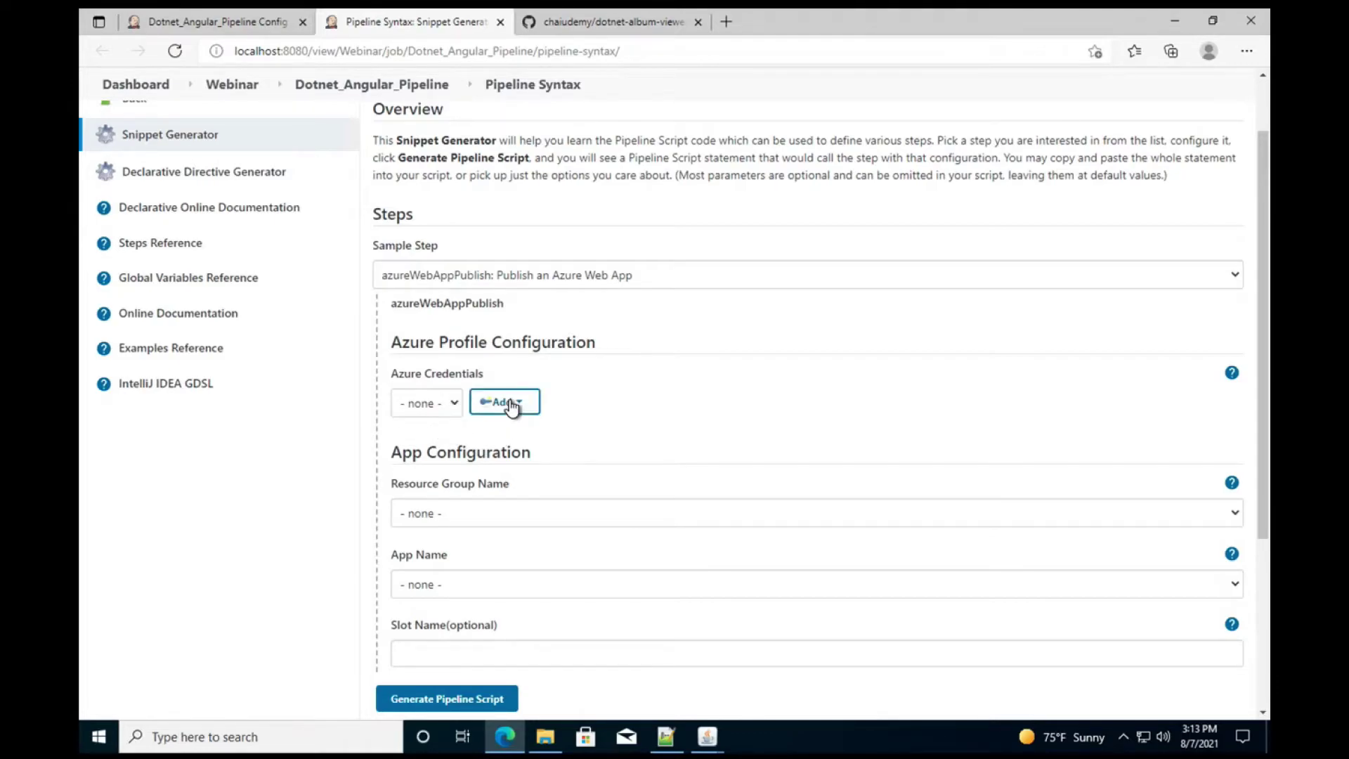
scroll(569, 433, down, 2)
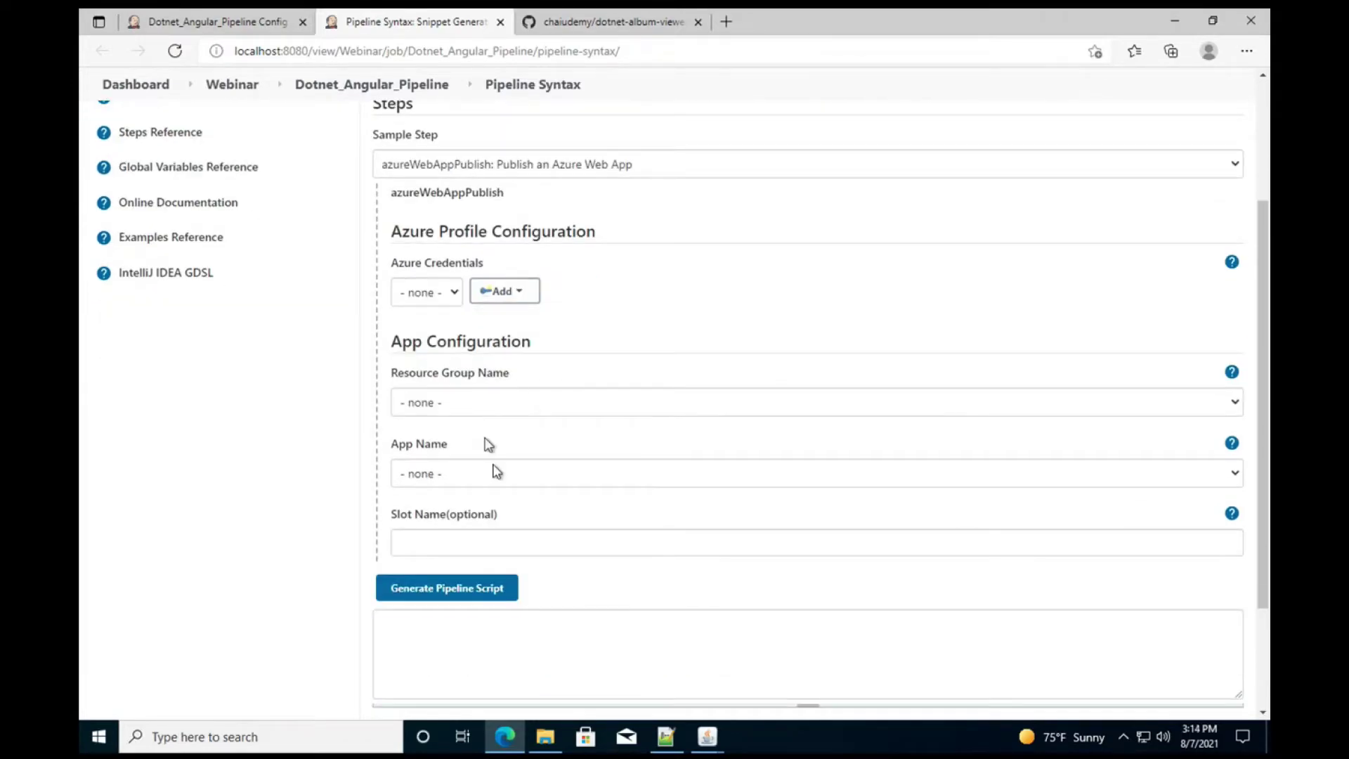
click(445, 590)
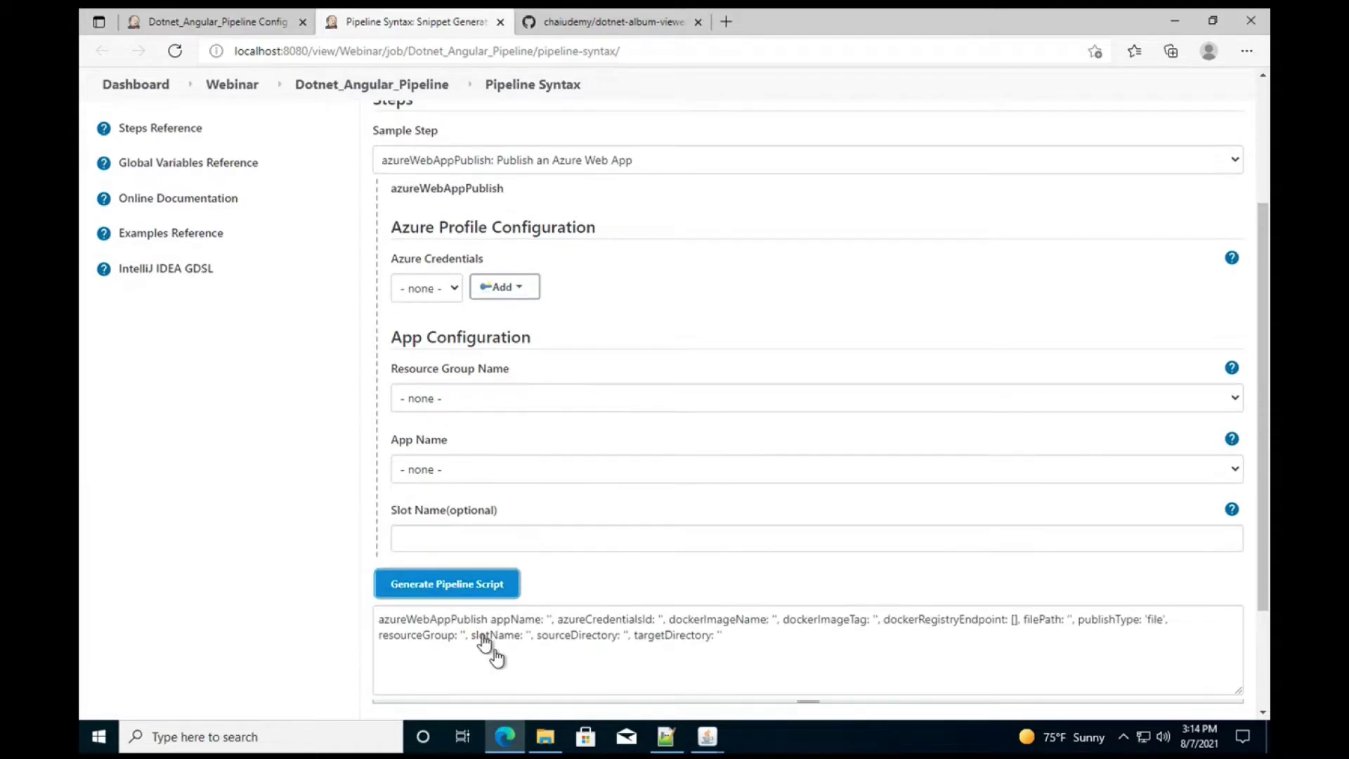
scroll(565, 626, down, 1)
click(588, 609)
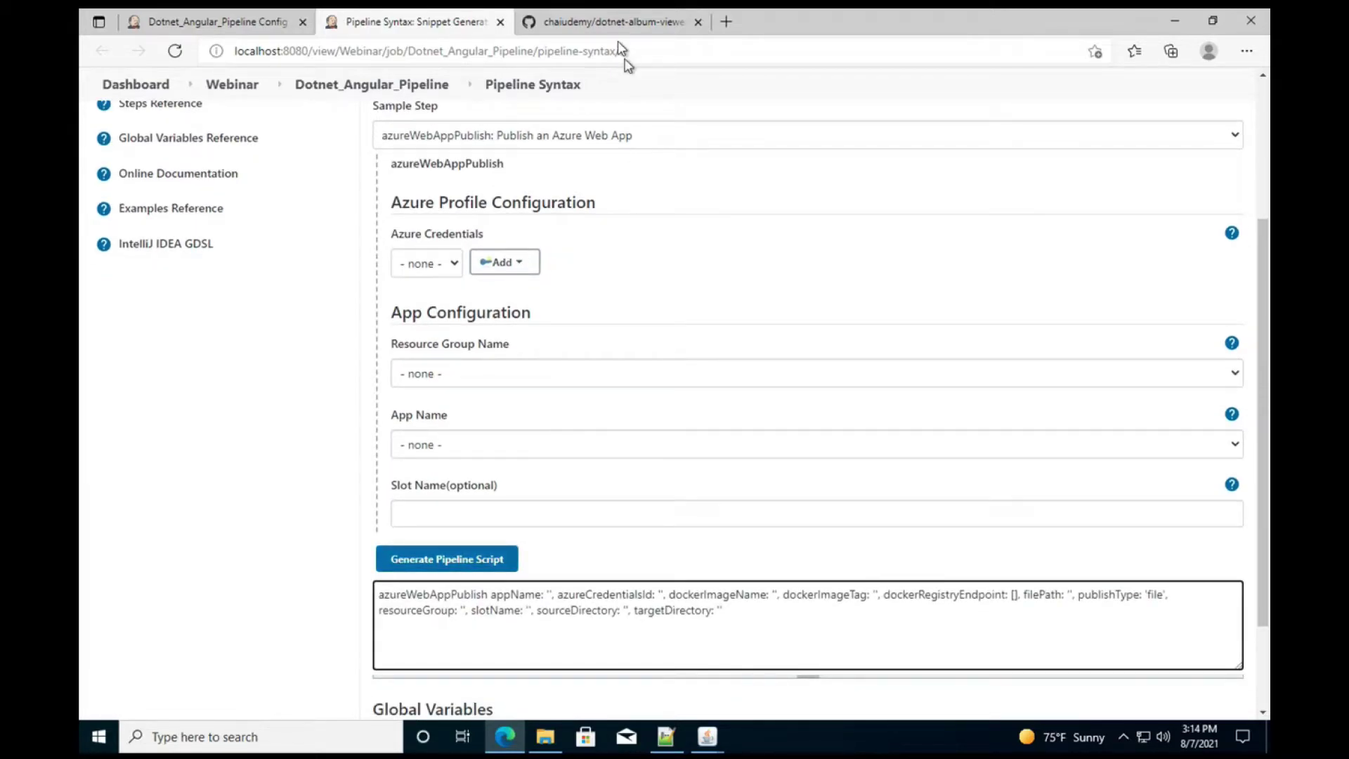
Step: Look at the echo line of the DotNetCode stage in the pipeline configuration and return to the snippet generator
click(272, 22)
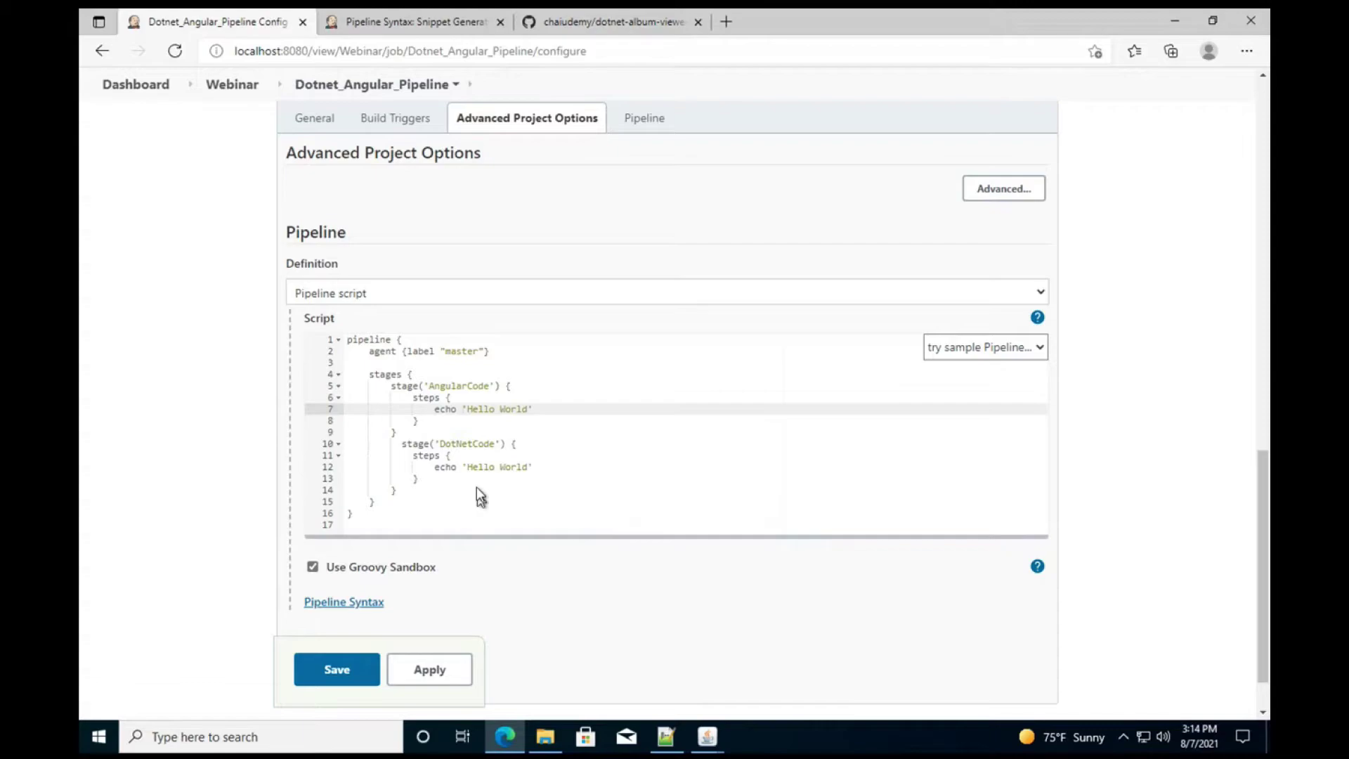
click(471, 469)
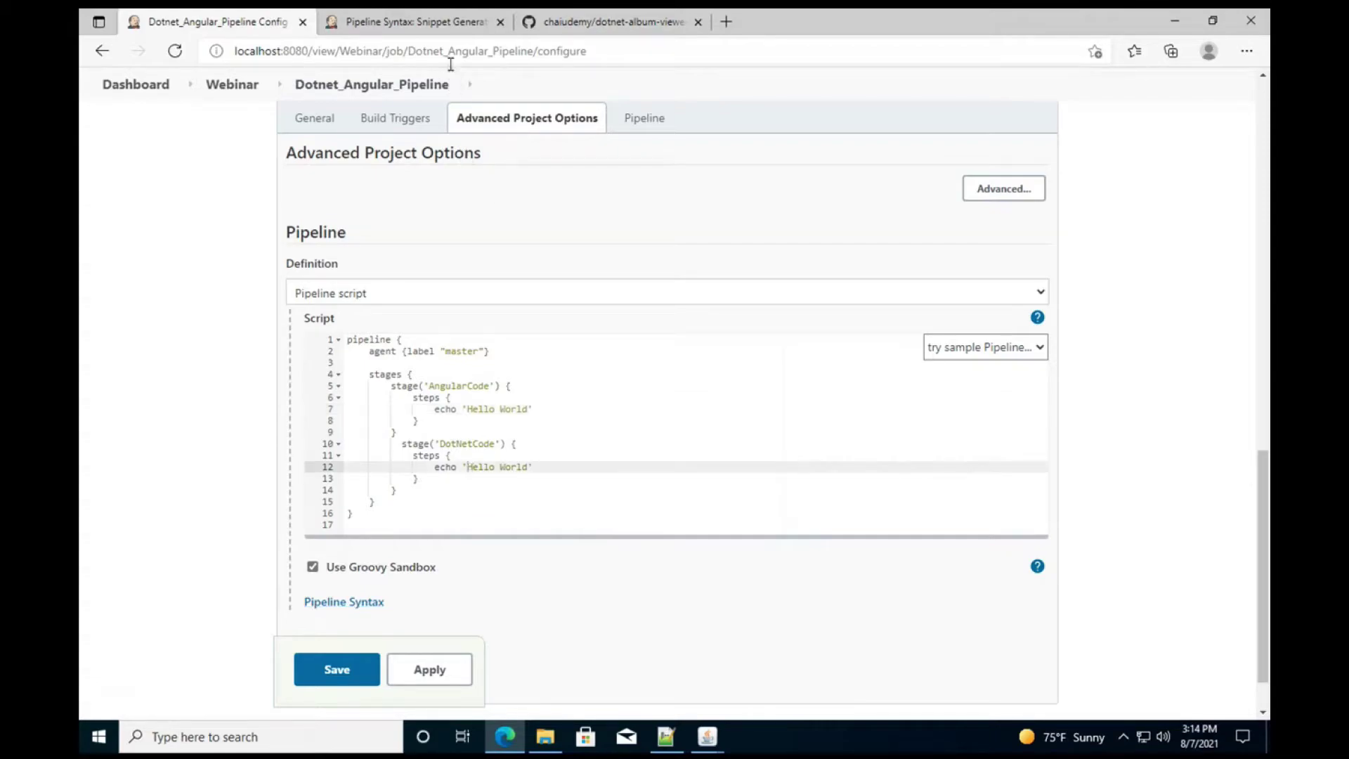
click(416, 22)
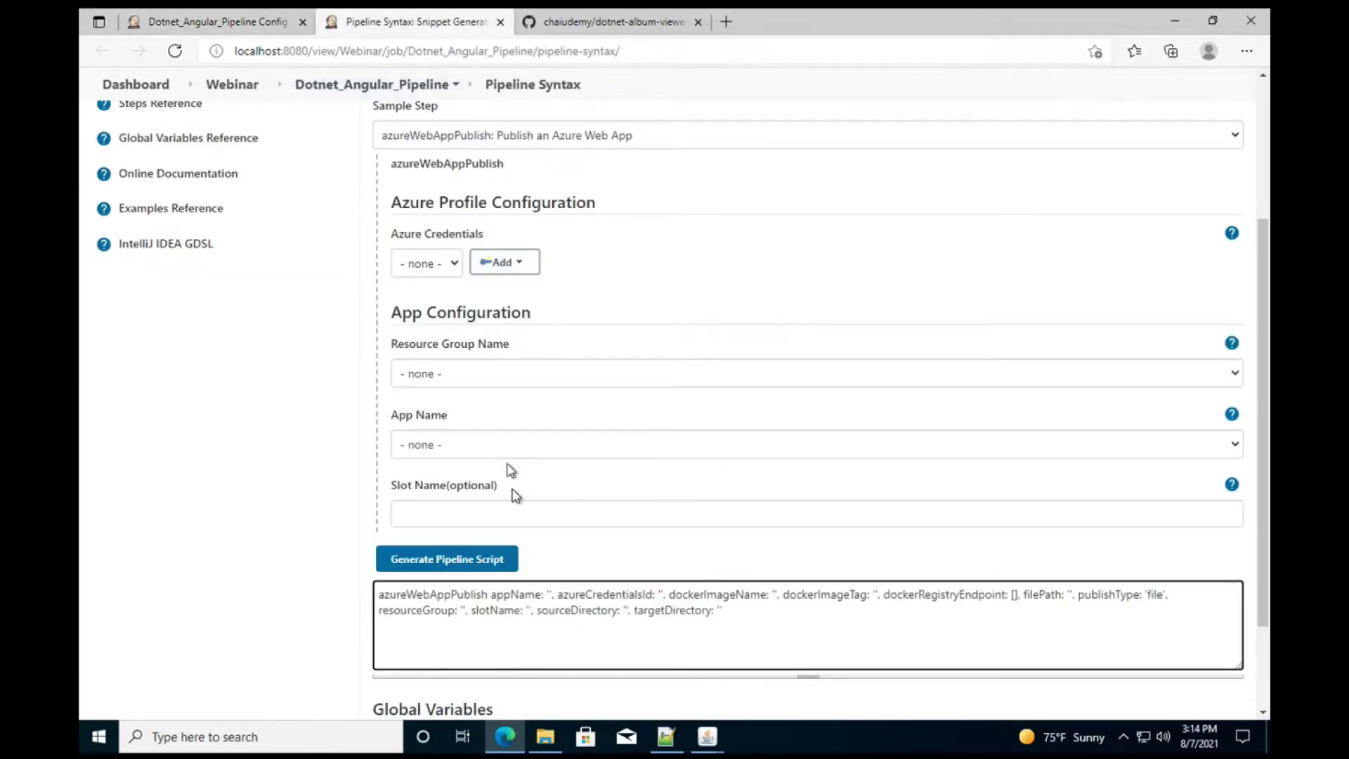
Step: Generate an archiveArtifacts: Archive the artifacts script with the path /src/AlbumViewerNetCore/bin/Debug/netcoreapp2.0/* copied from the open Notepad++ file
click(560, 138)
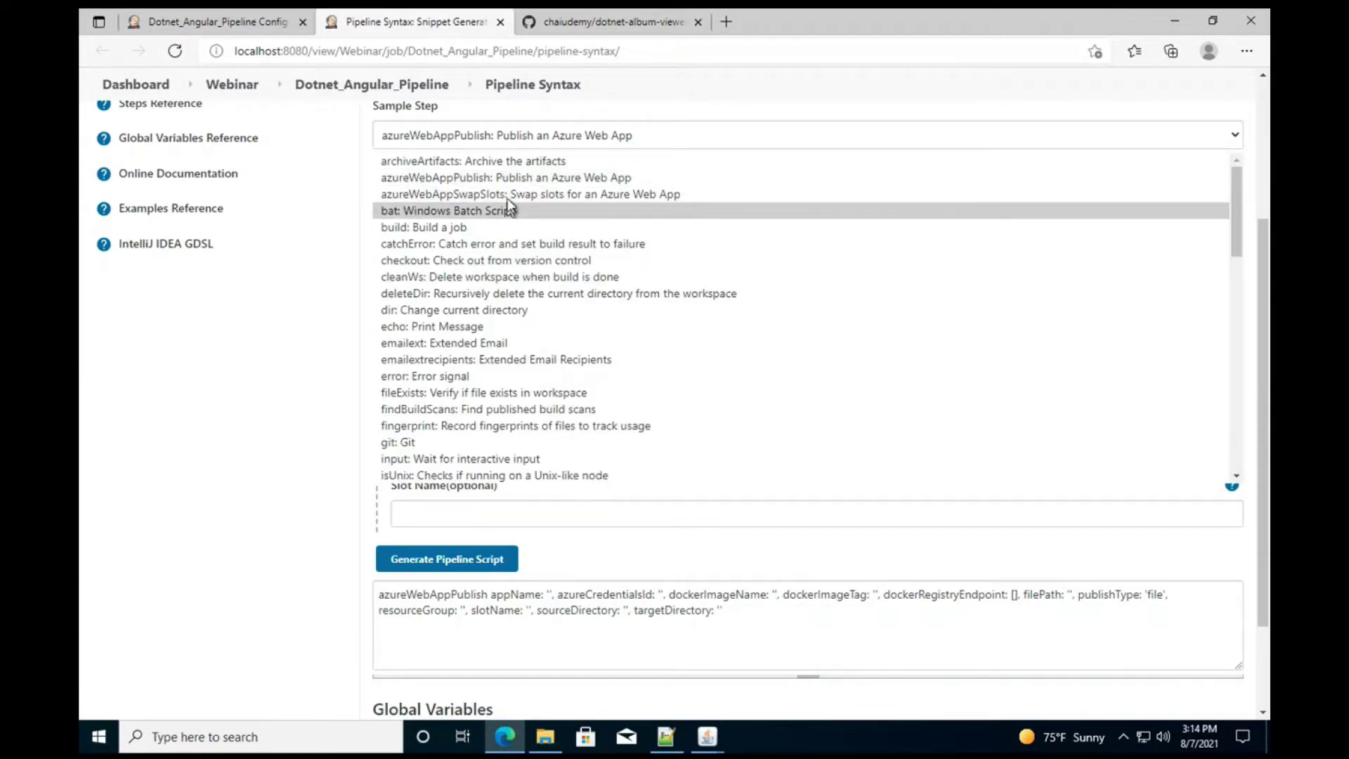
click(479, 161)
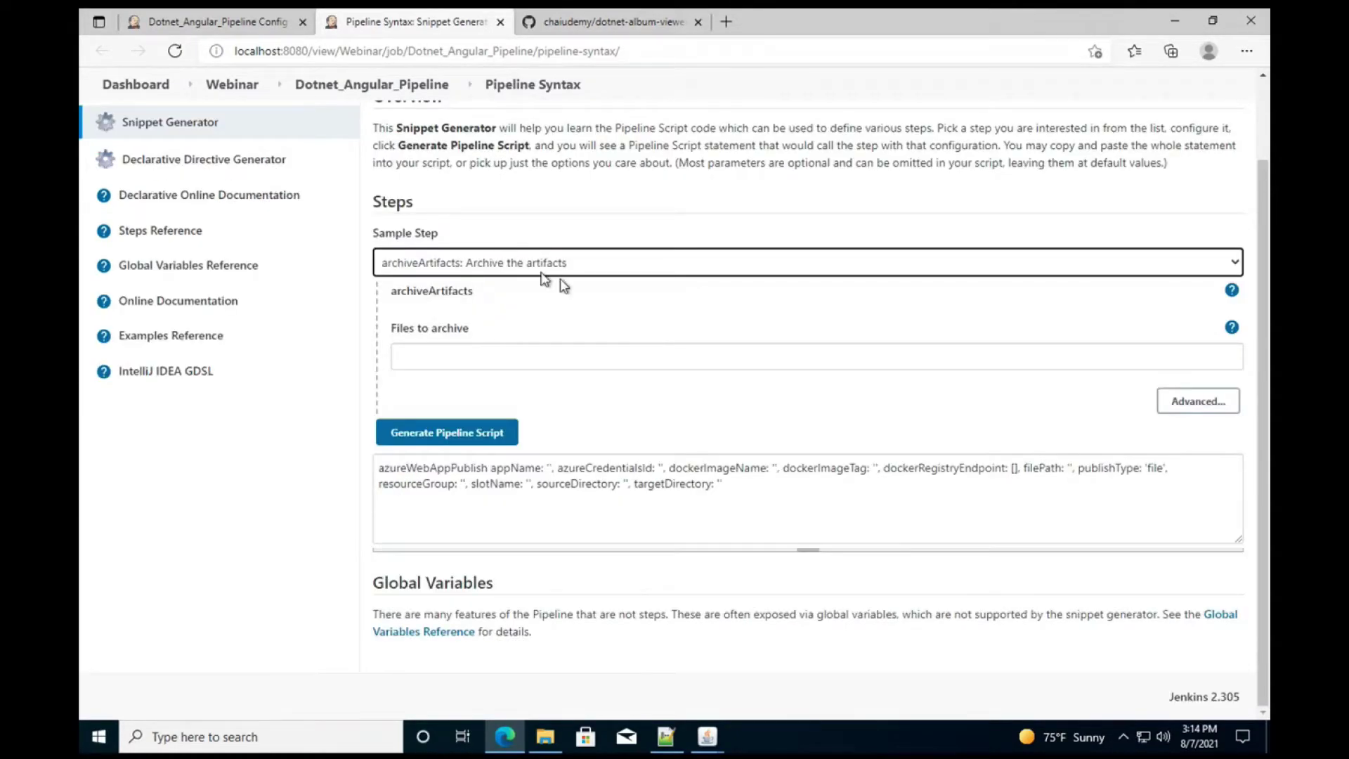
click(469, 355)
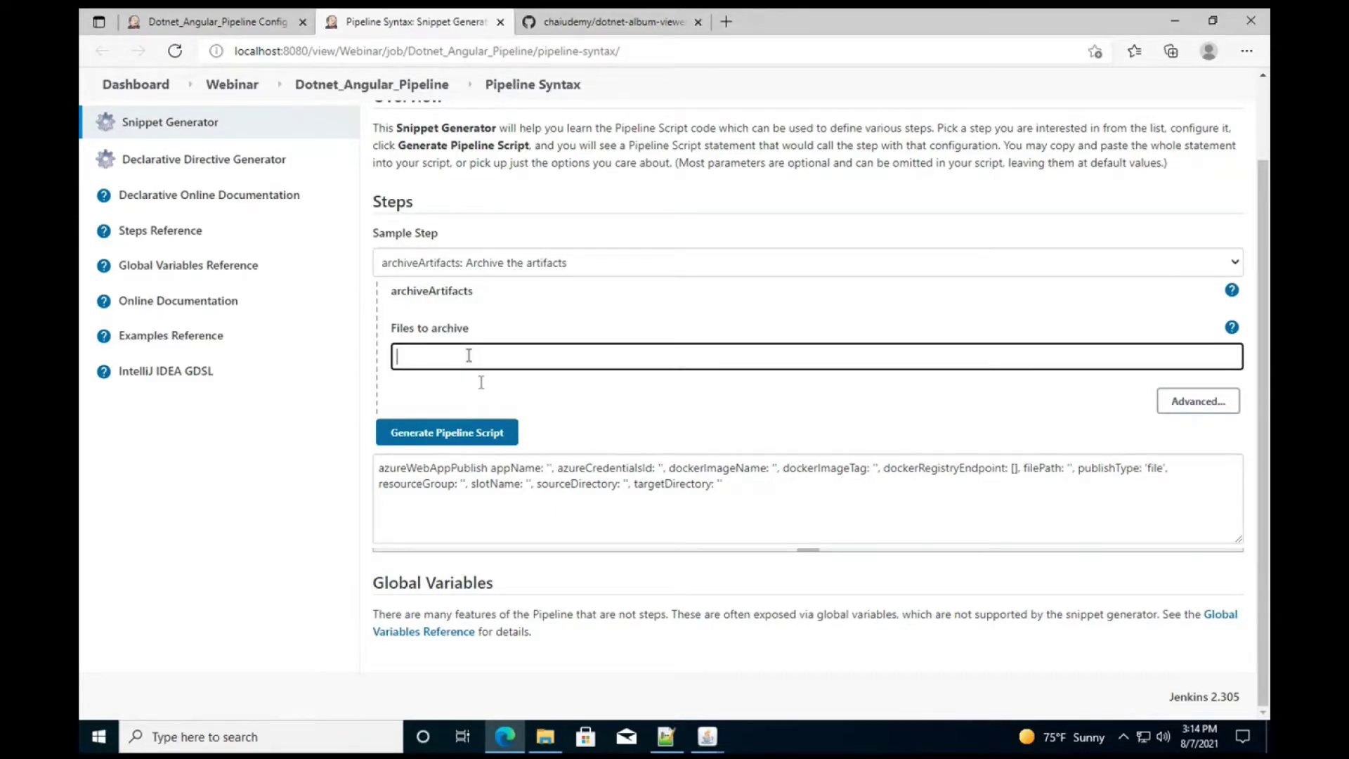
click(668, 739)
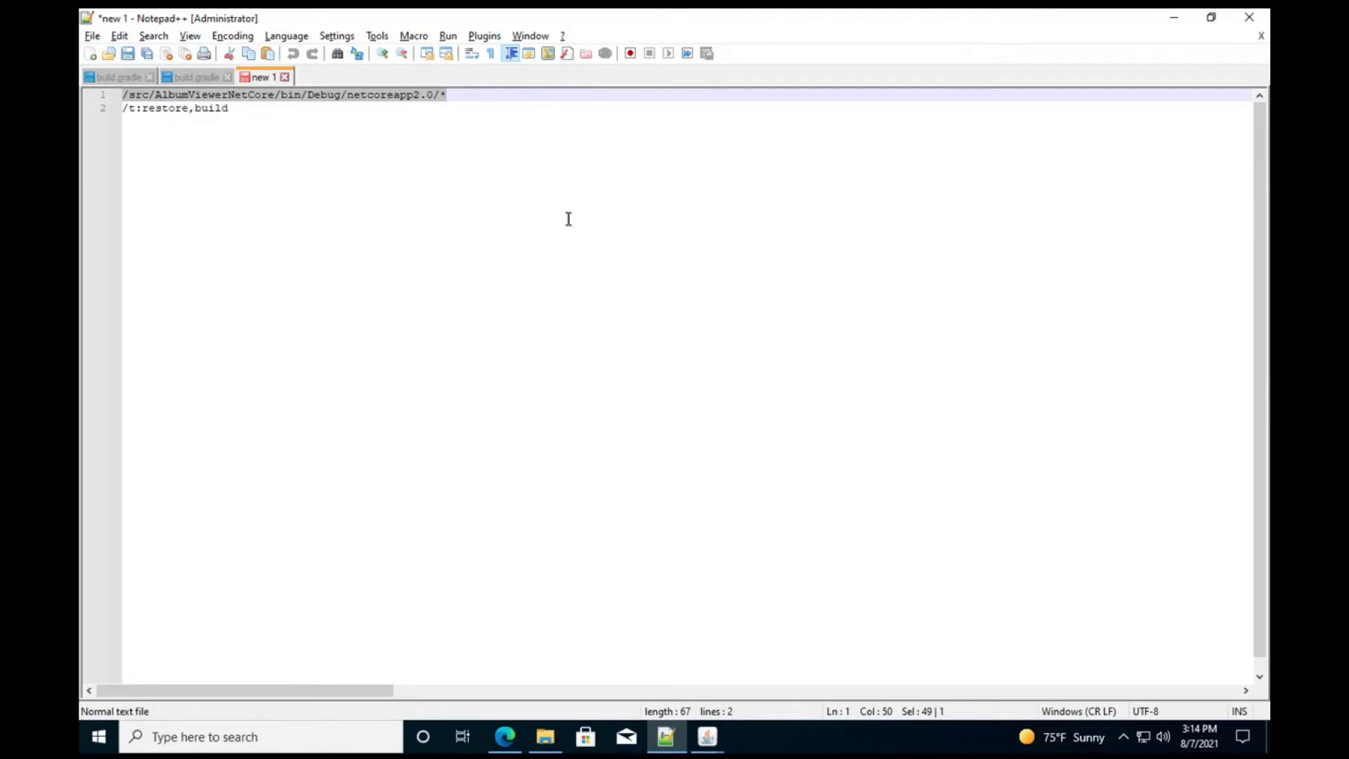
key(ctrl+c)
key(alt+Tab)
key(ctrl+v)
click(449, 434)
Step: Select the whole generated archiveArtifacts script and look over the stages in the pipeline configuration's script
click(649, 474)
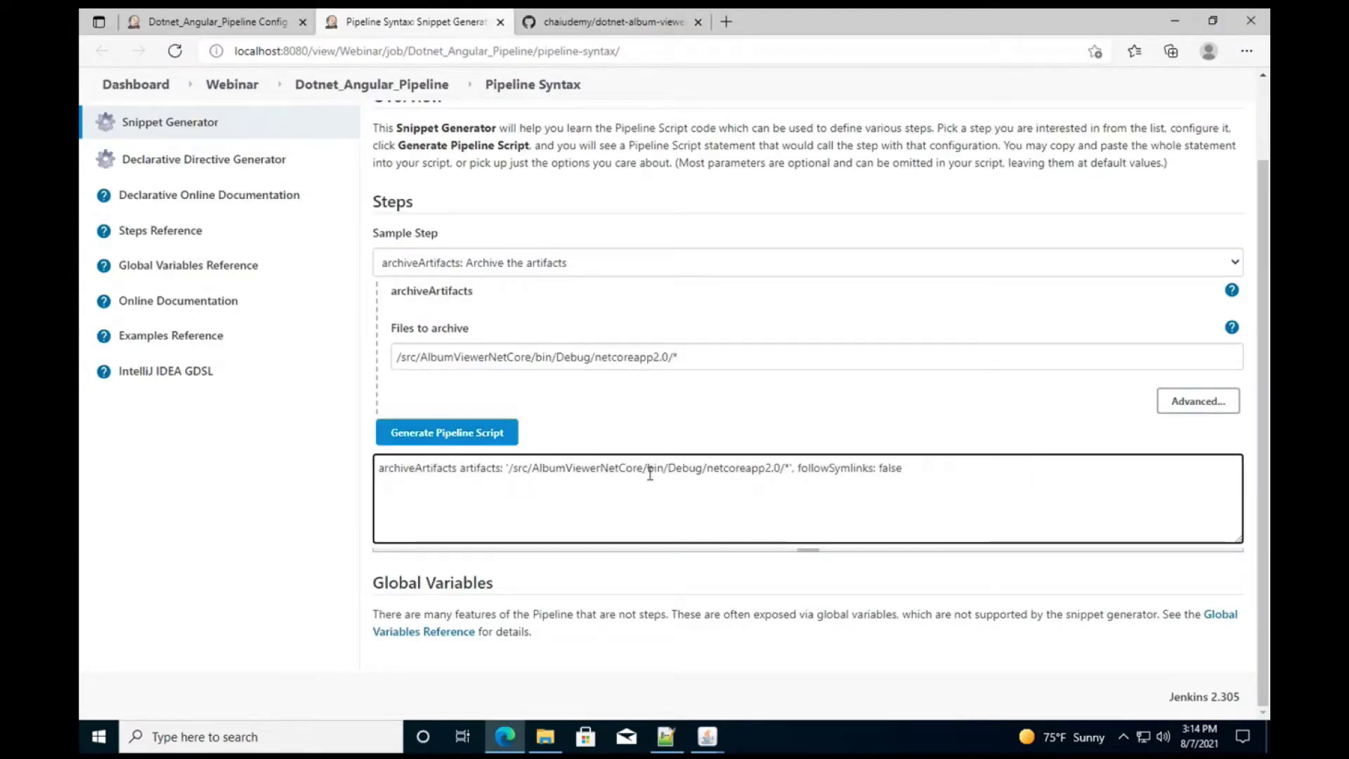
key(ctrl+a)
click(650, 474)
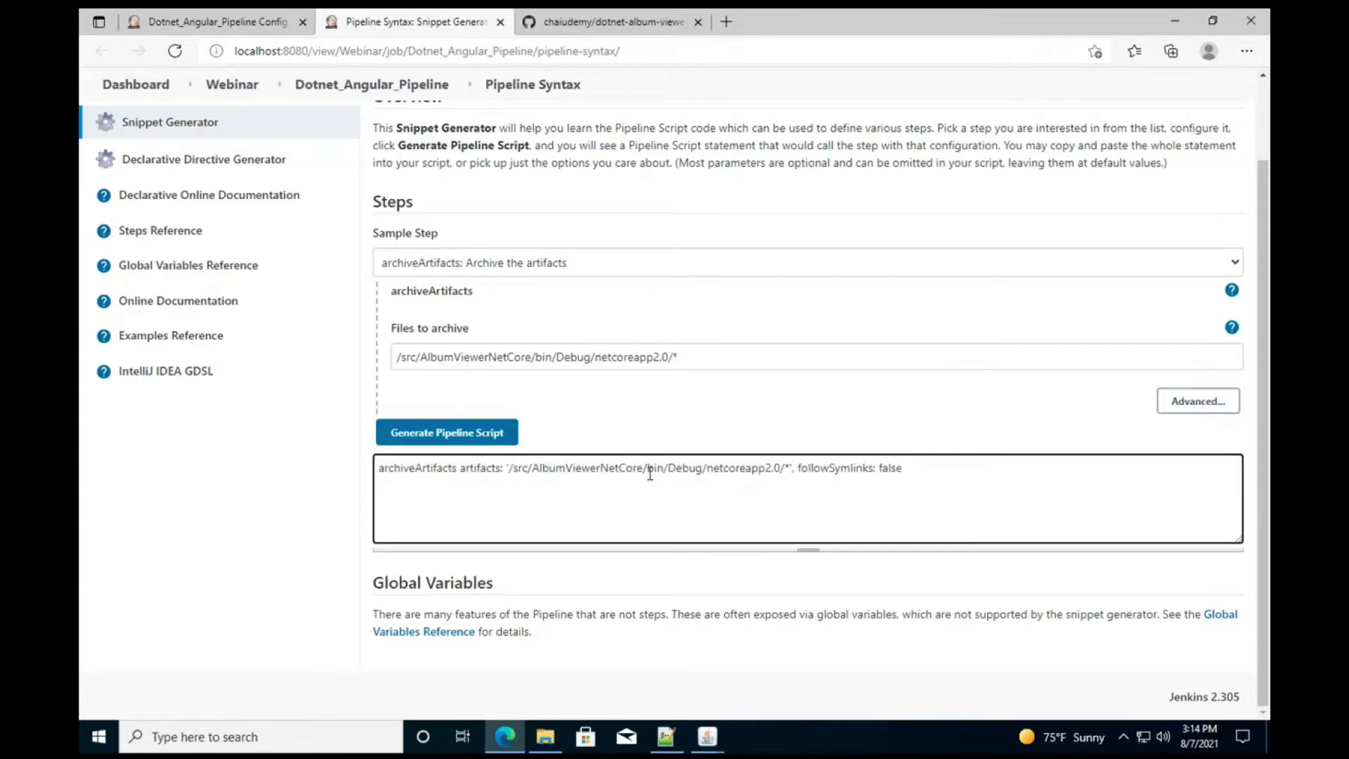
key(ctrl+a)
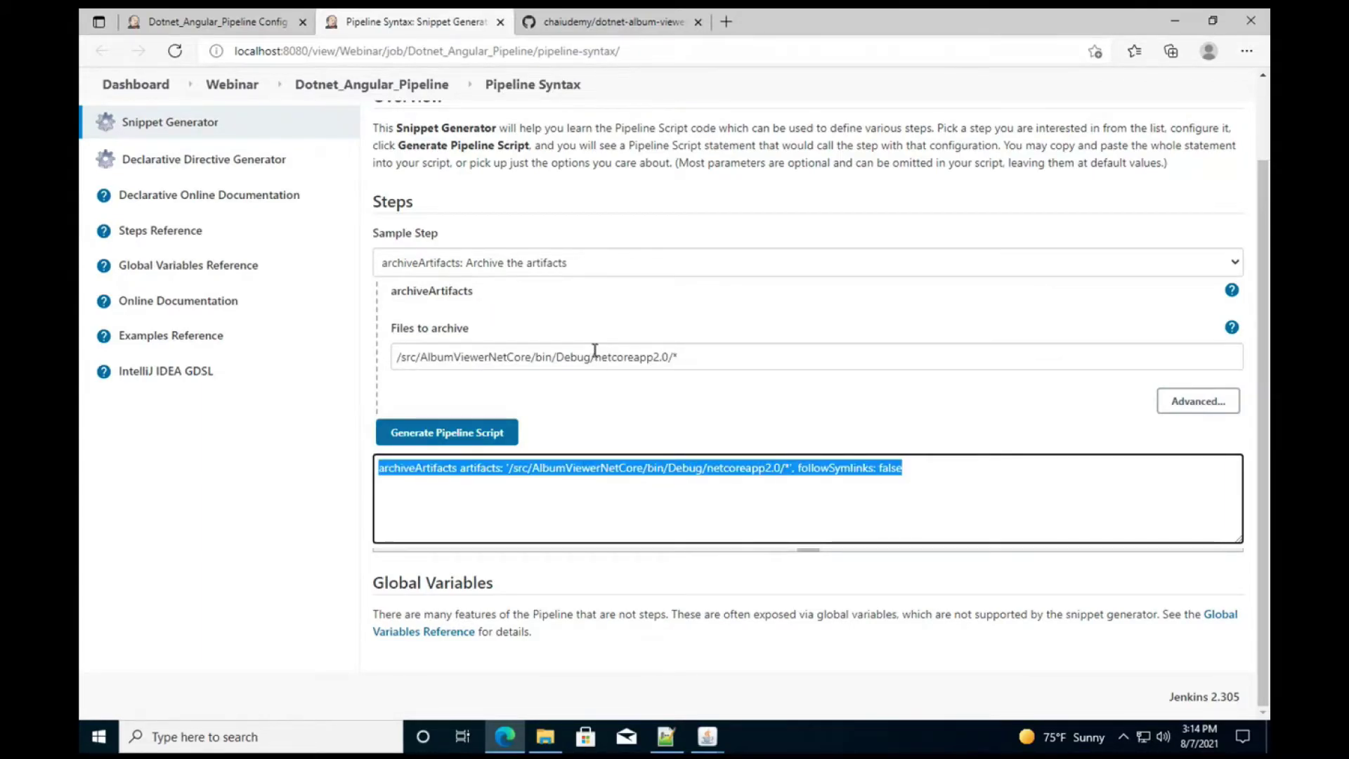
scroll(590, 330, up, 1)
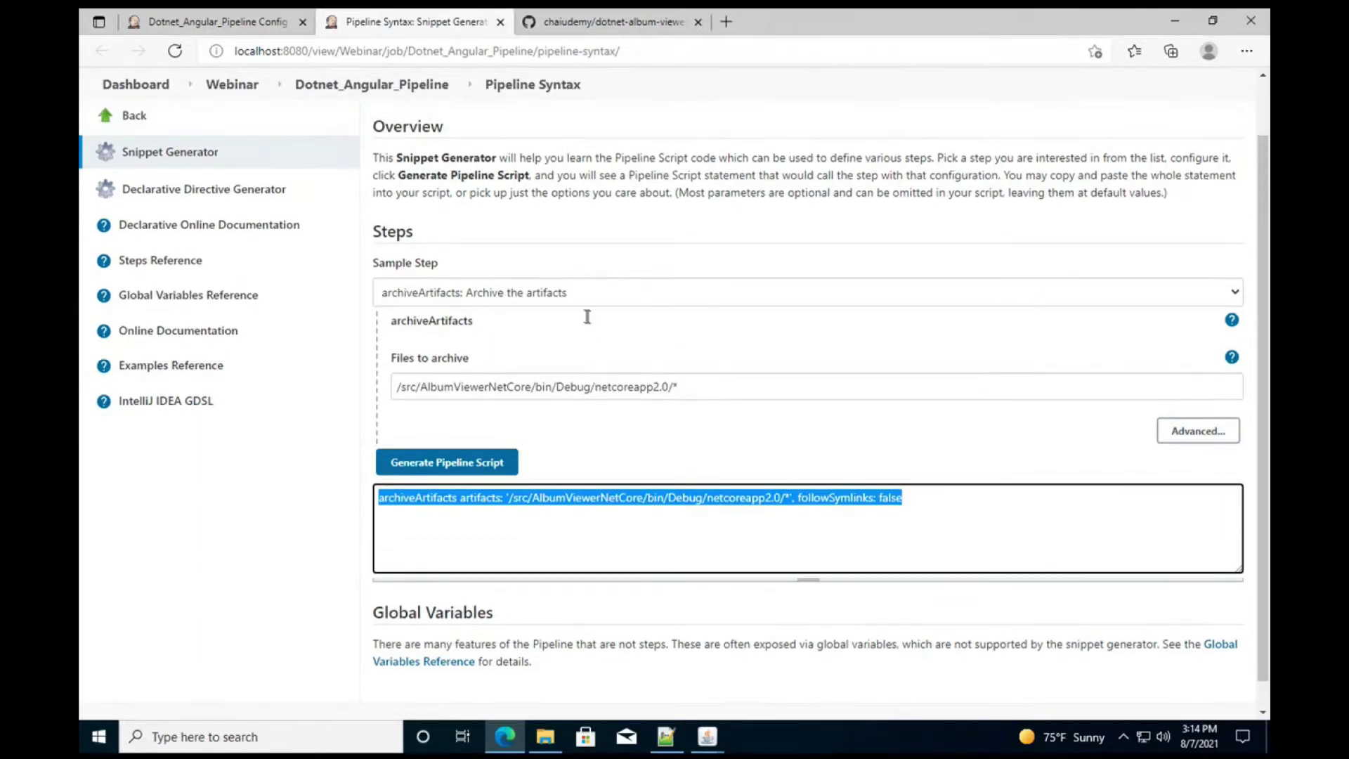
click(264, 21)
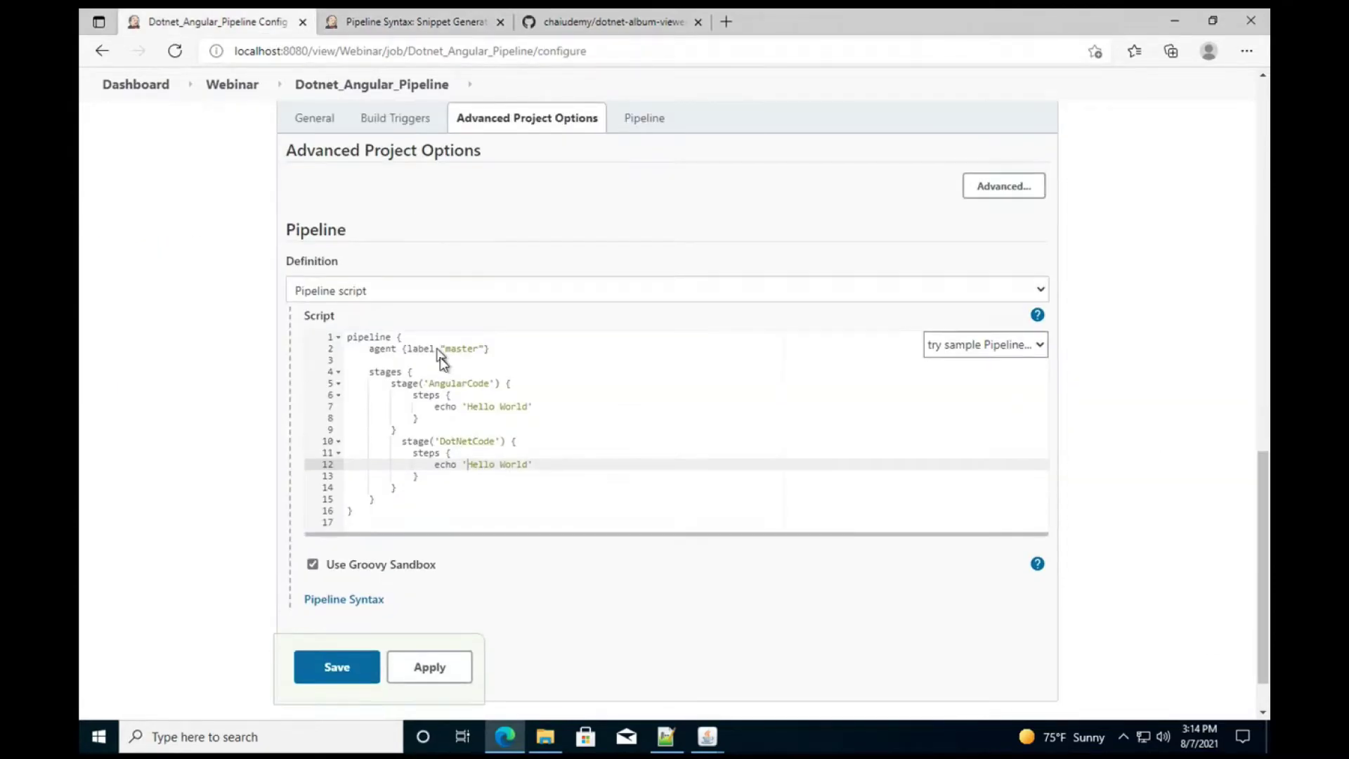
scroll(450, 309, down, 1)
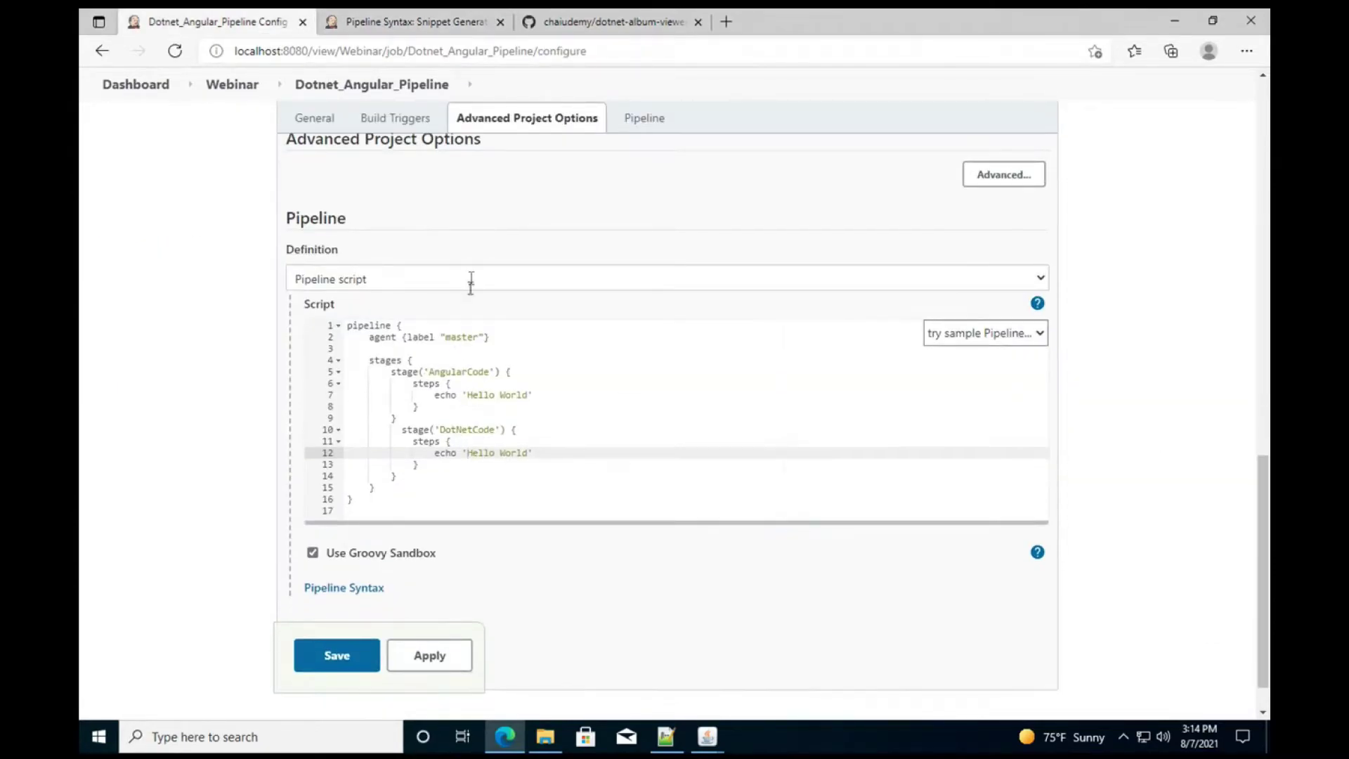
click(458, 19)
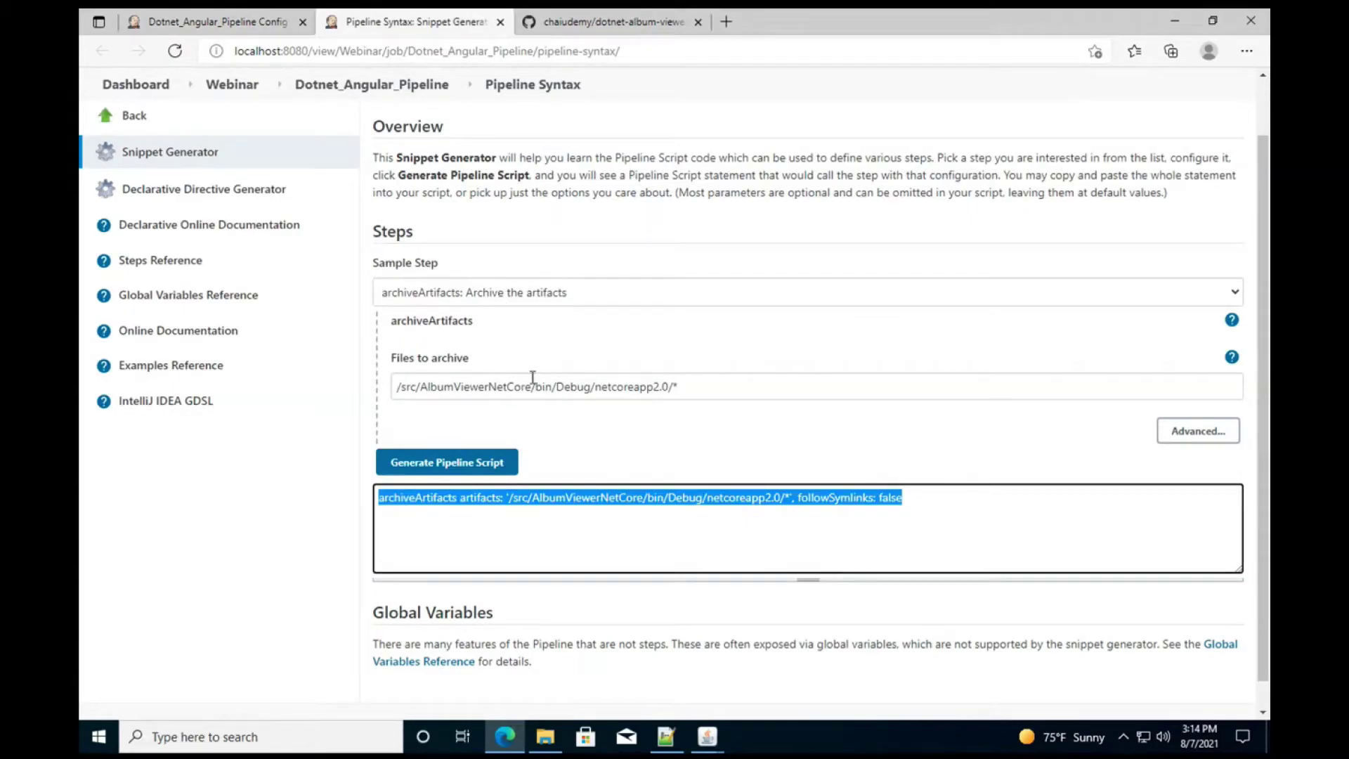
click(544, 327)
click(521, 292)
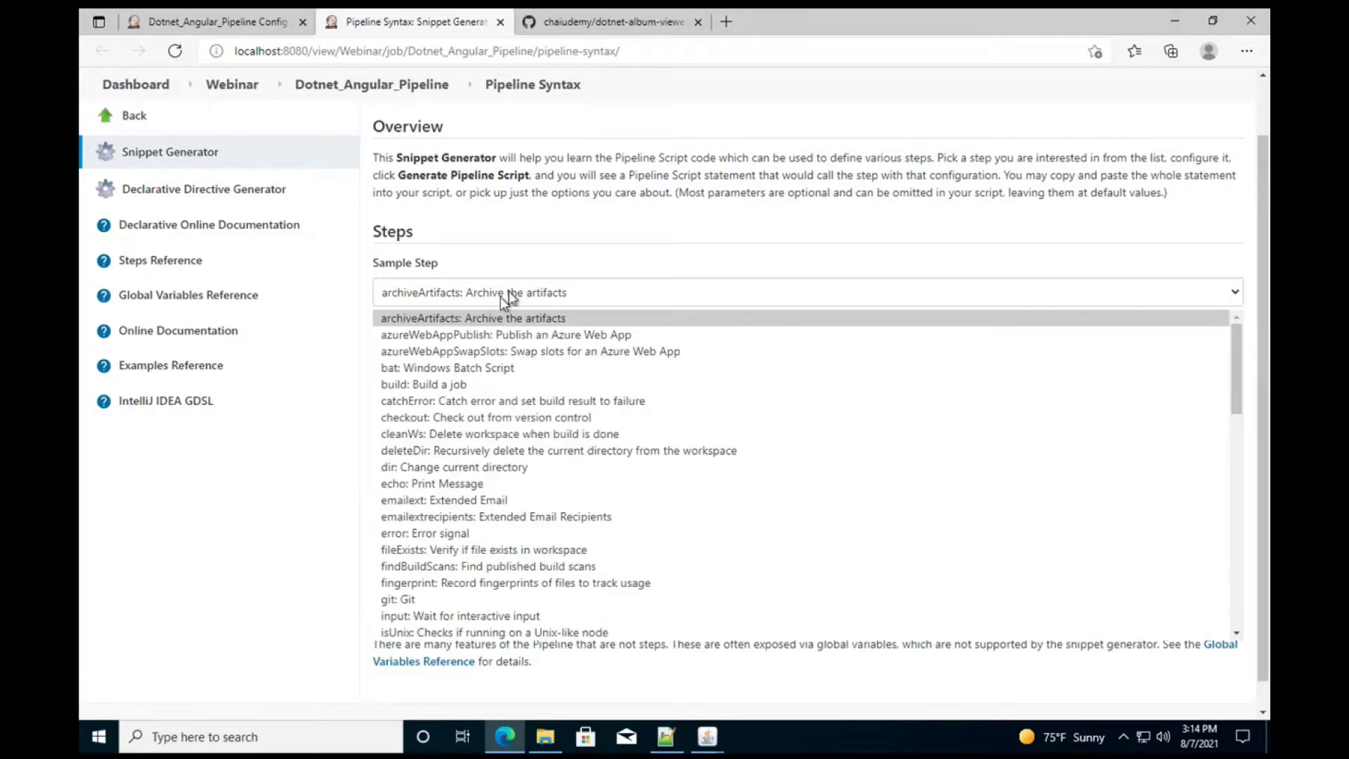
click(449, 385)
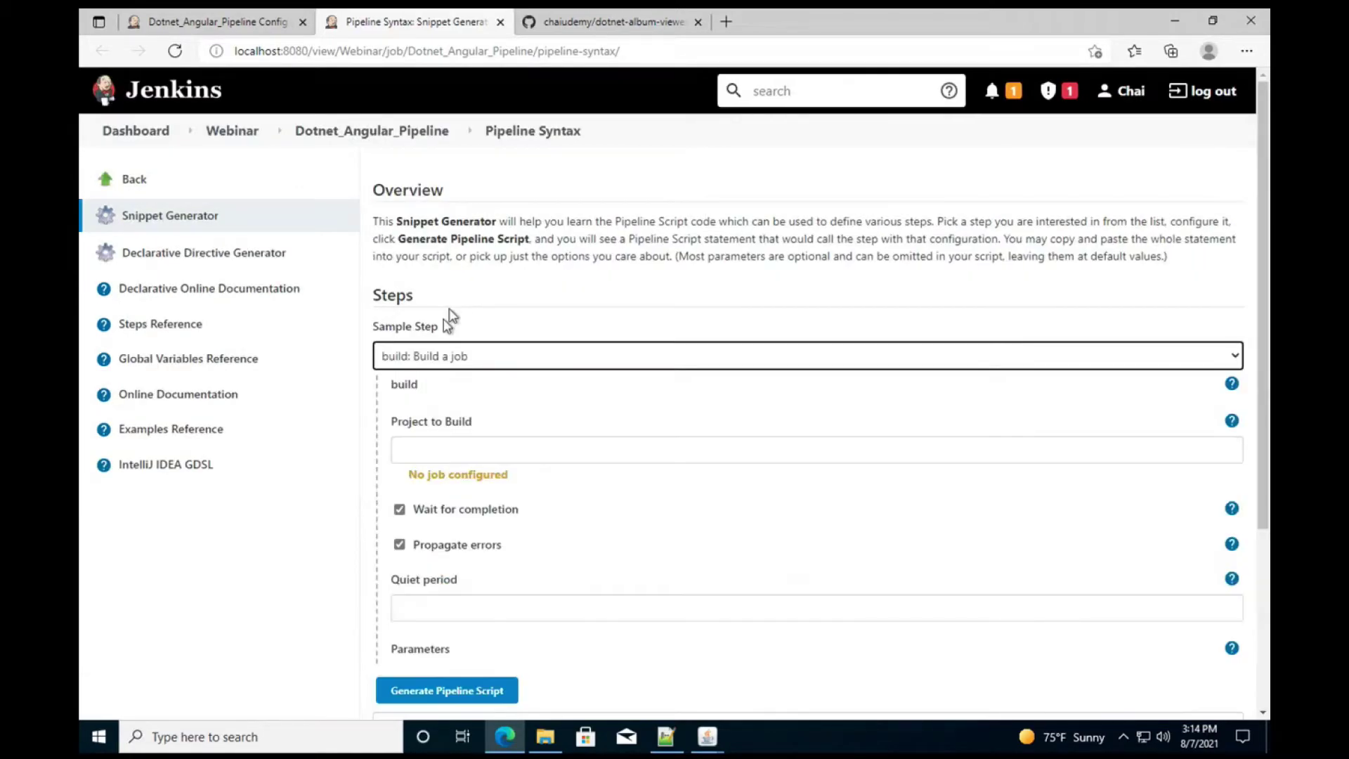
click(445, 439)
text(Dotnet)
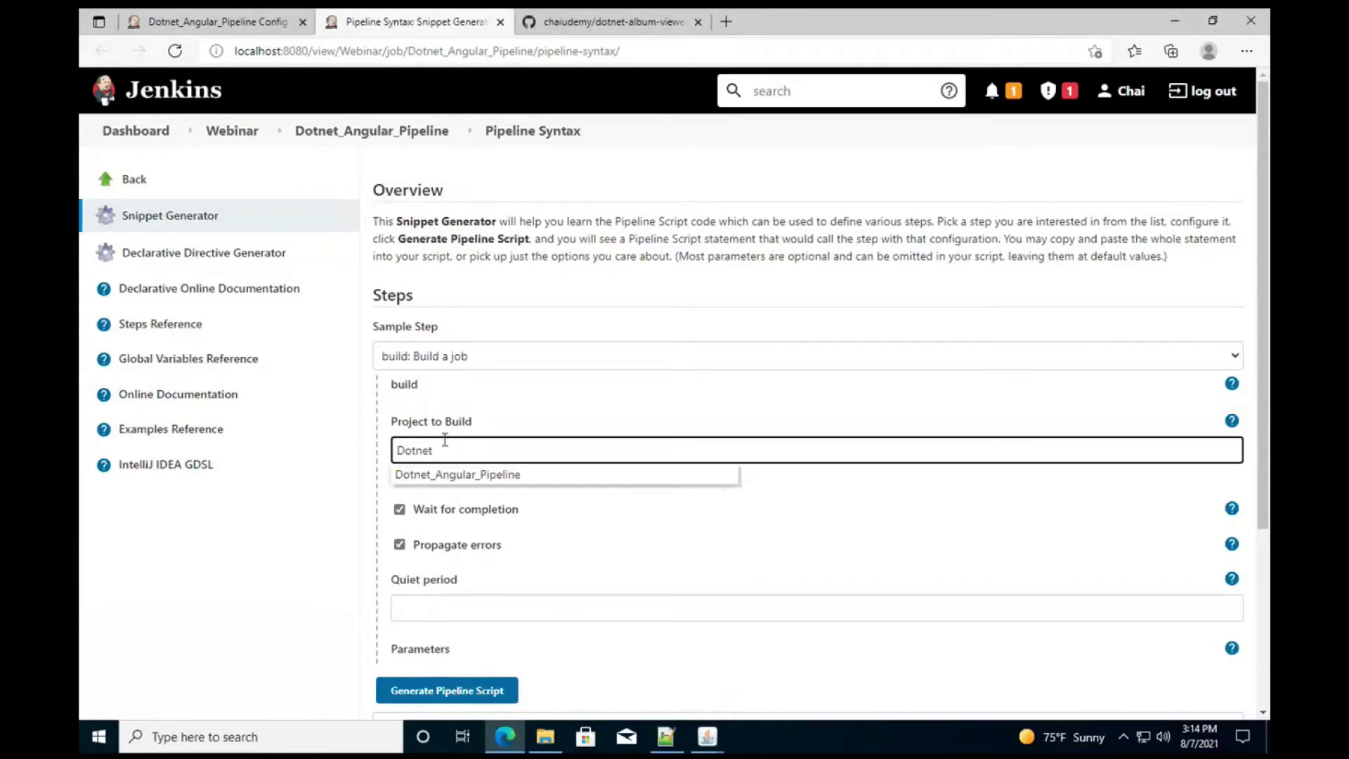
click(441, 482)
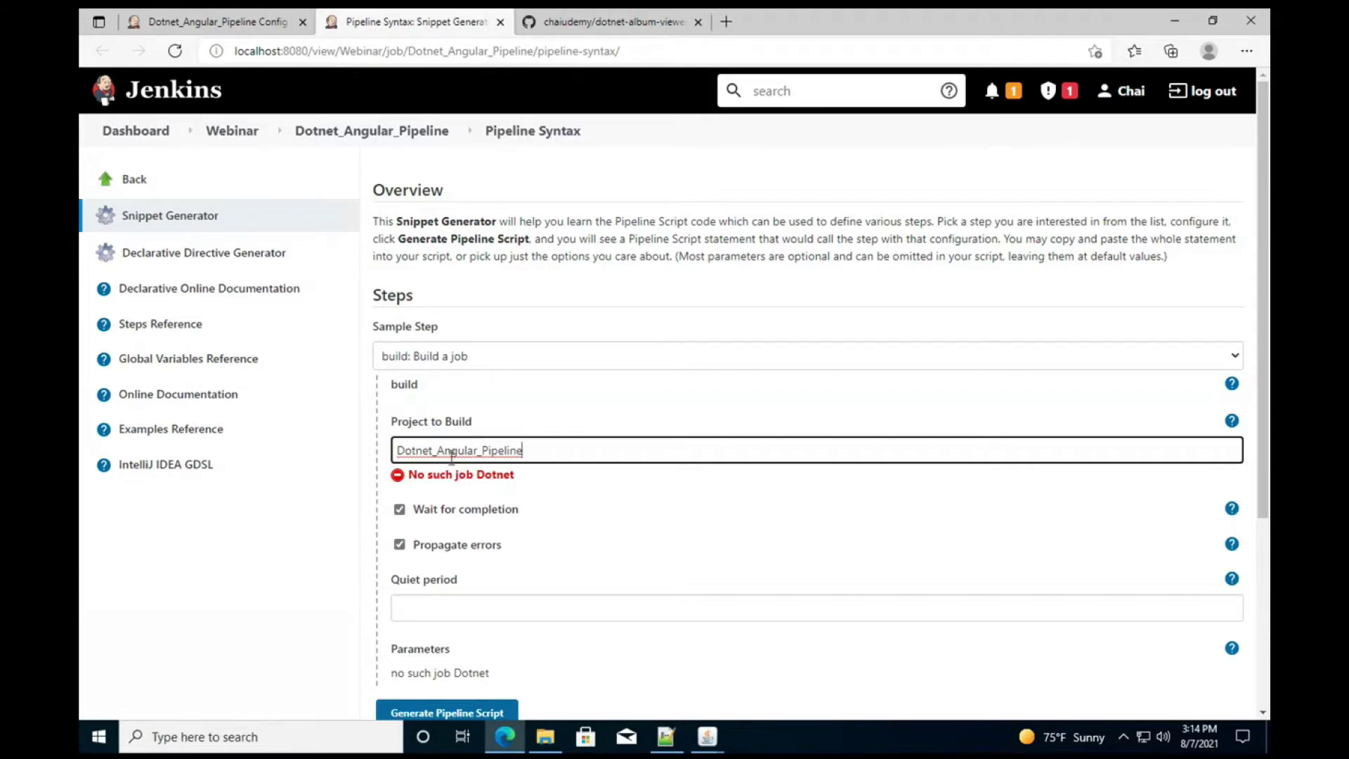
double_click(449, 452)
key(BackSpace)
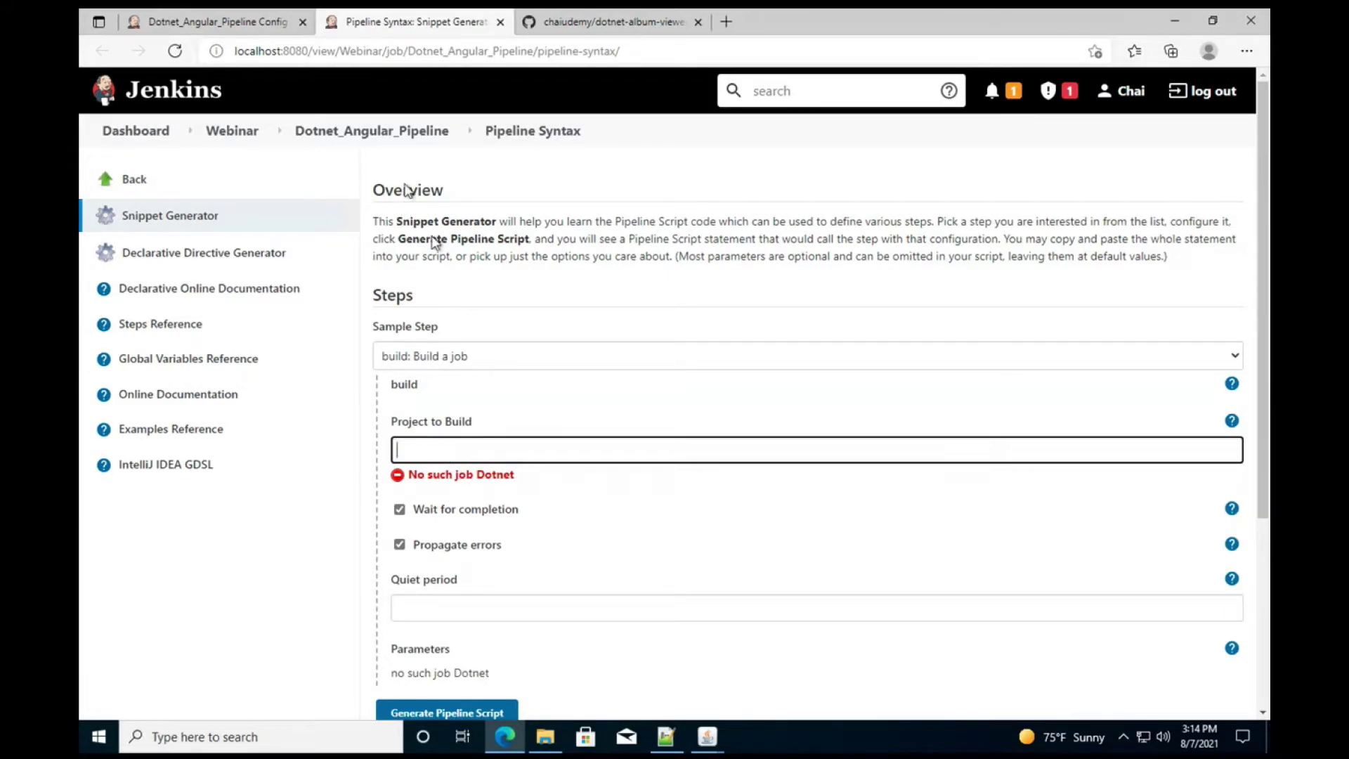
text(Webinar)
key(BackSpace)
key(BackSpace)
key(BackSpace)
key(BackSpace)
key(BackSpace)
key(BackSpace)
key(BackSpace)
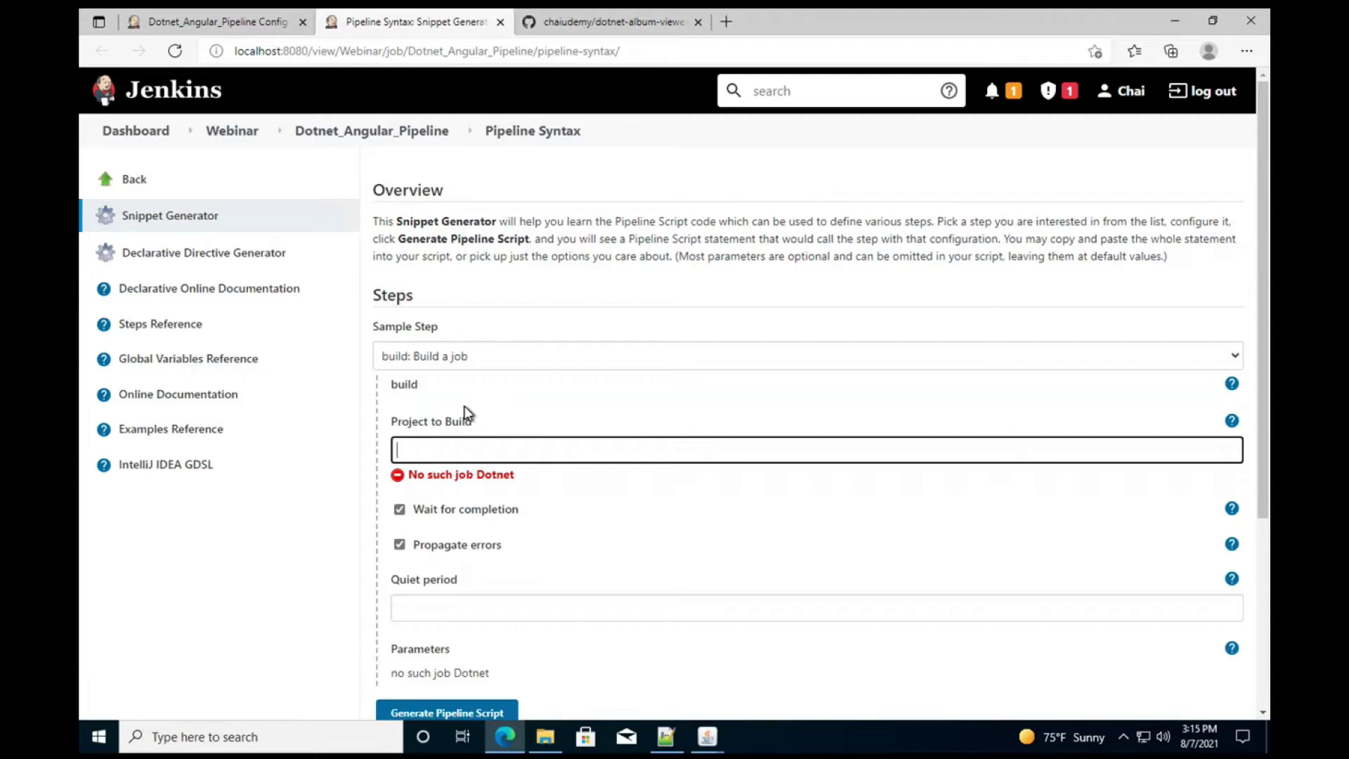
Step: Look up the job names in the Webinar view and return to the snippet generator
click(280, 26)
scroll(442, 211, up, 4)
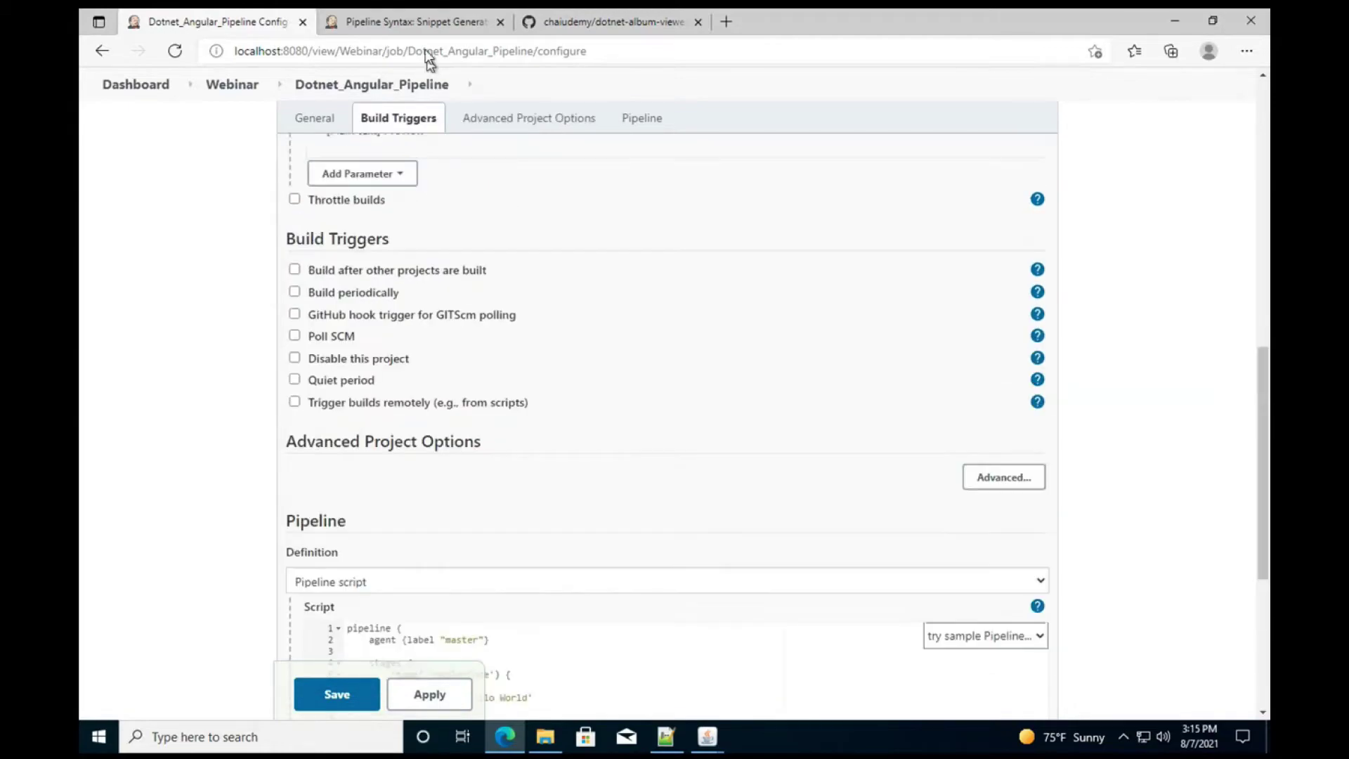
click(418, 23)
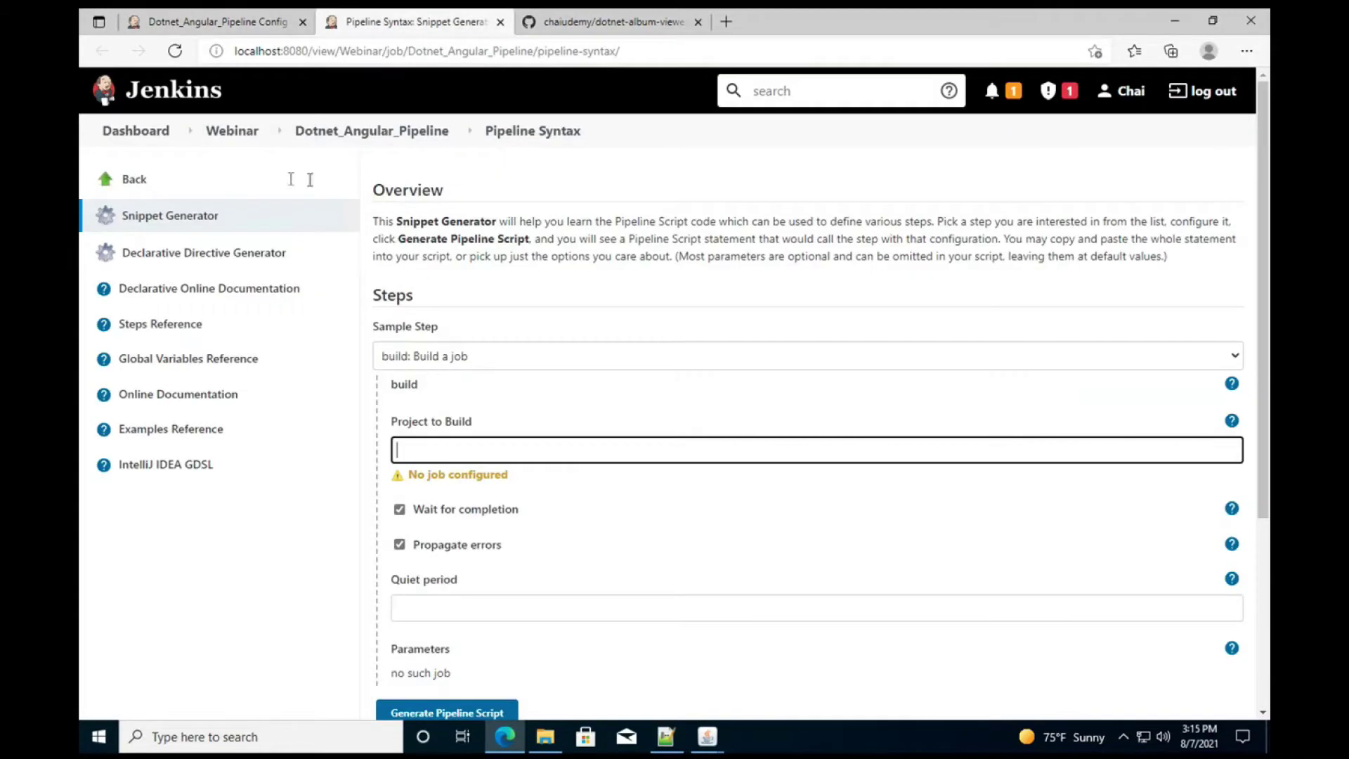
click(232, 137)
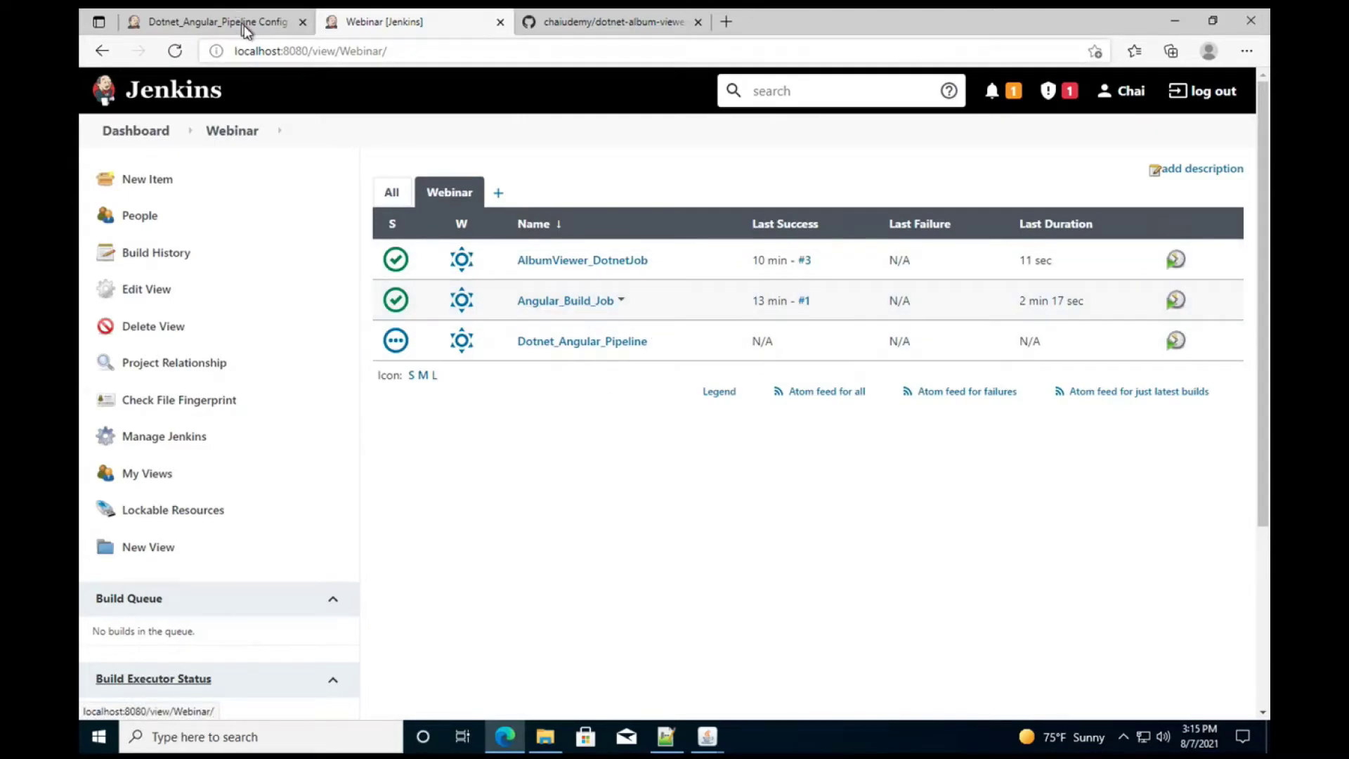
click(102, 50)
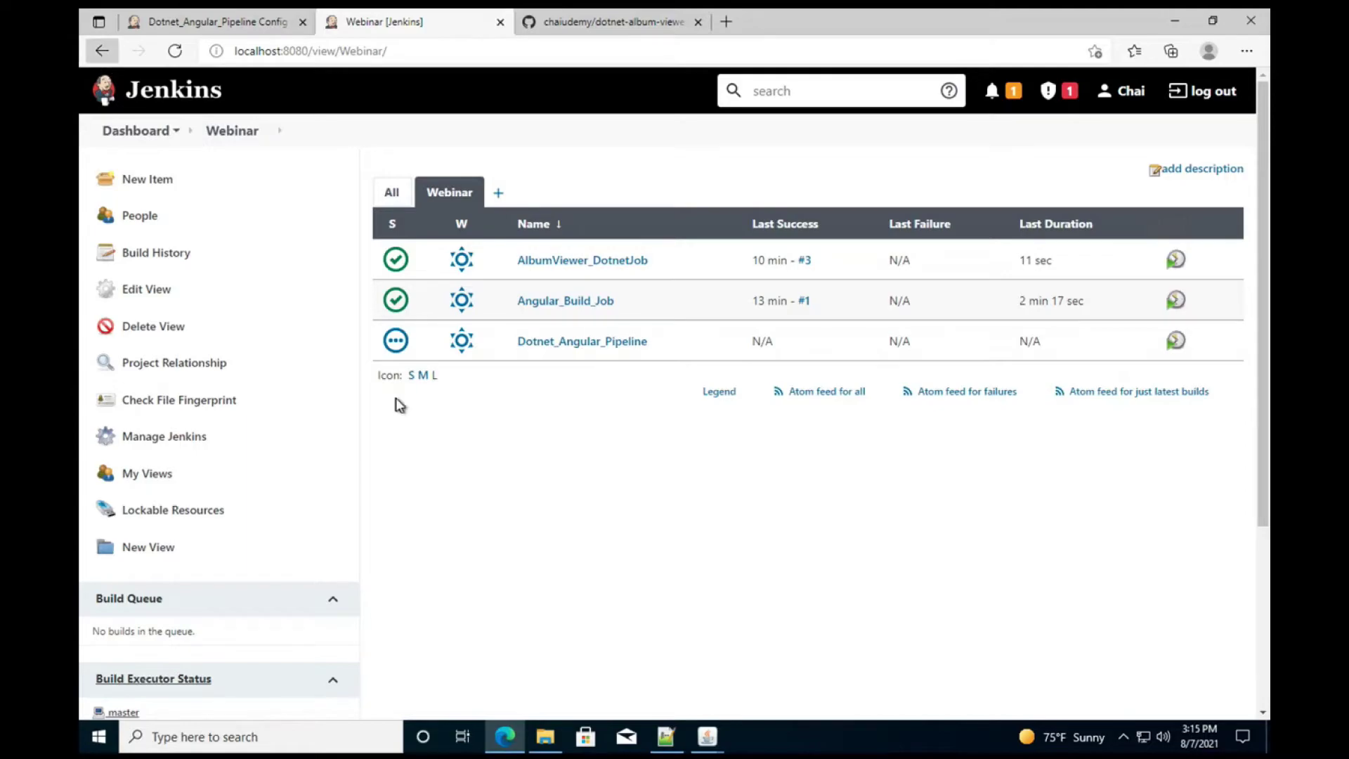
Step: Choose the sample step build: Build a job and generate the pipeline script for the project Angular_Build_Job
click(485, 358)
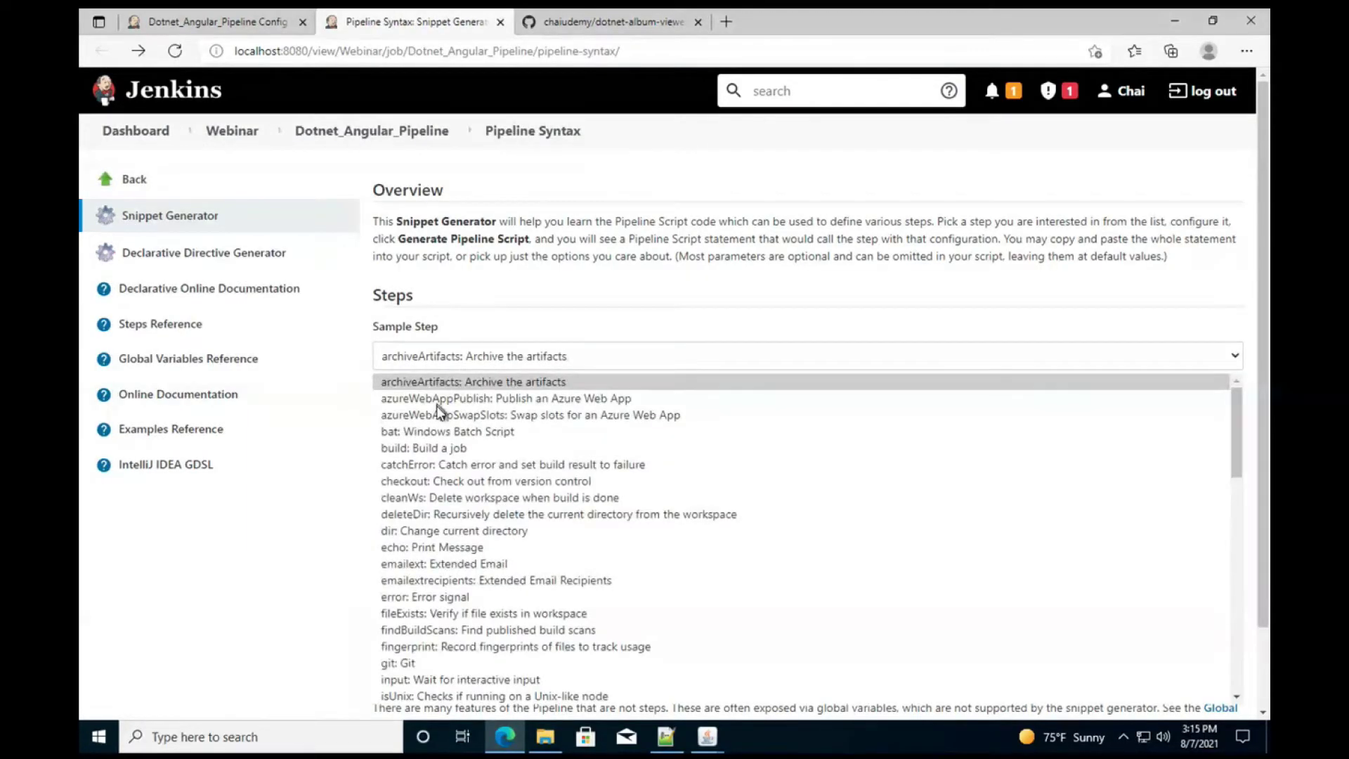
click(419, 449)
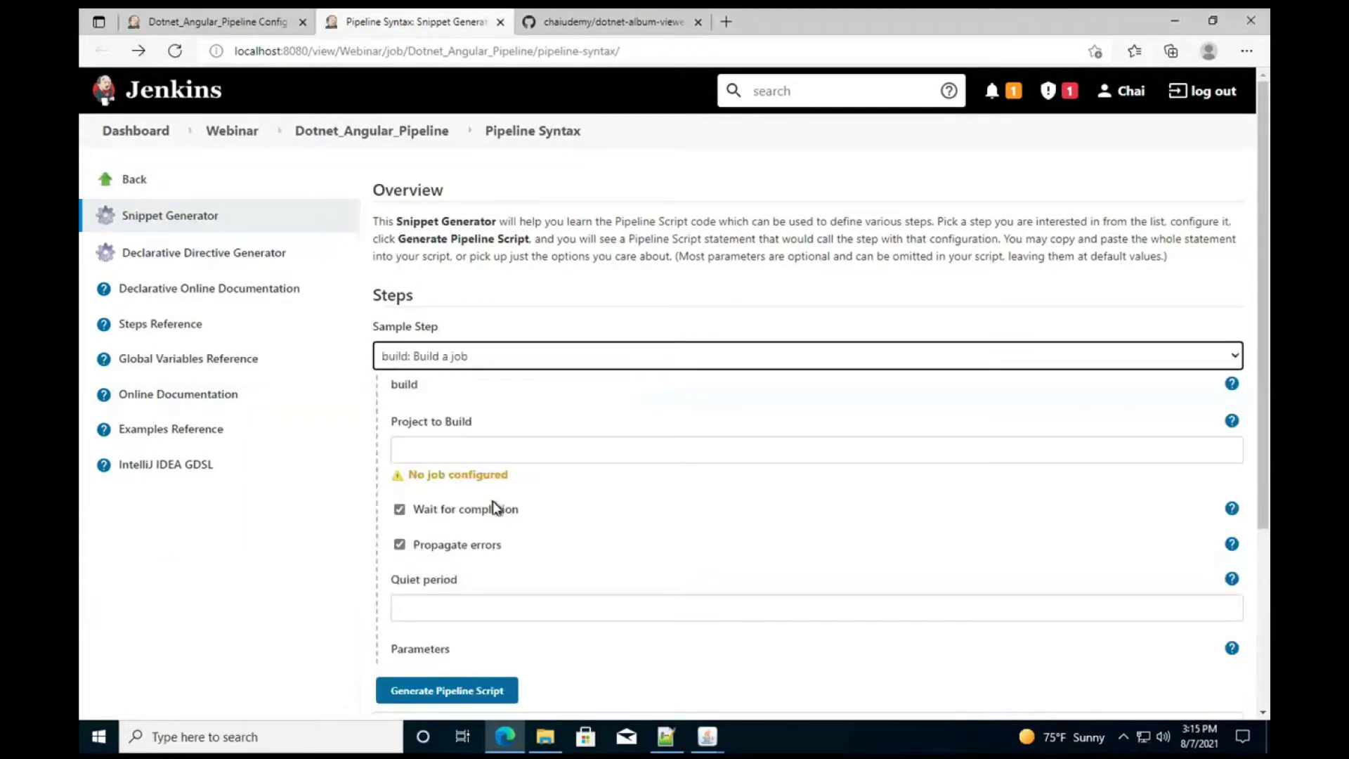
click(435, 443)
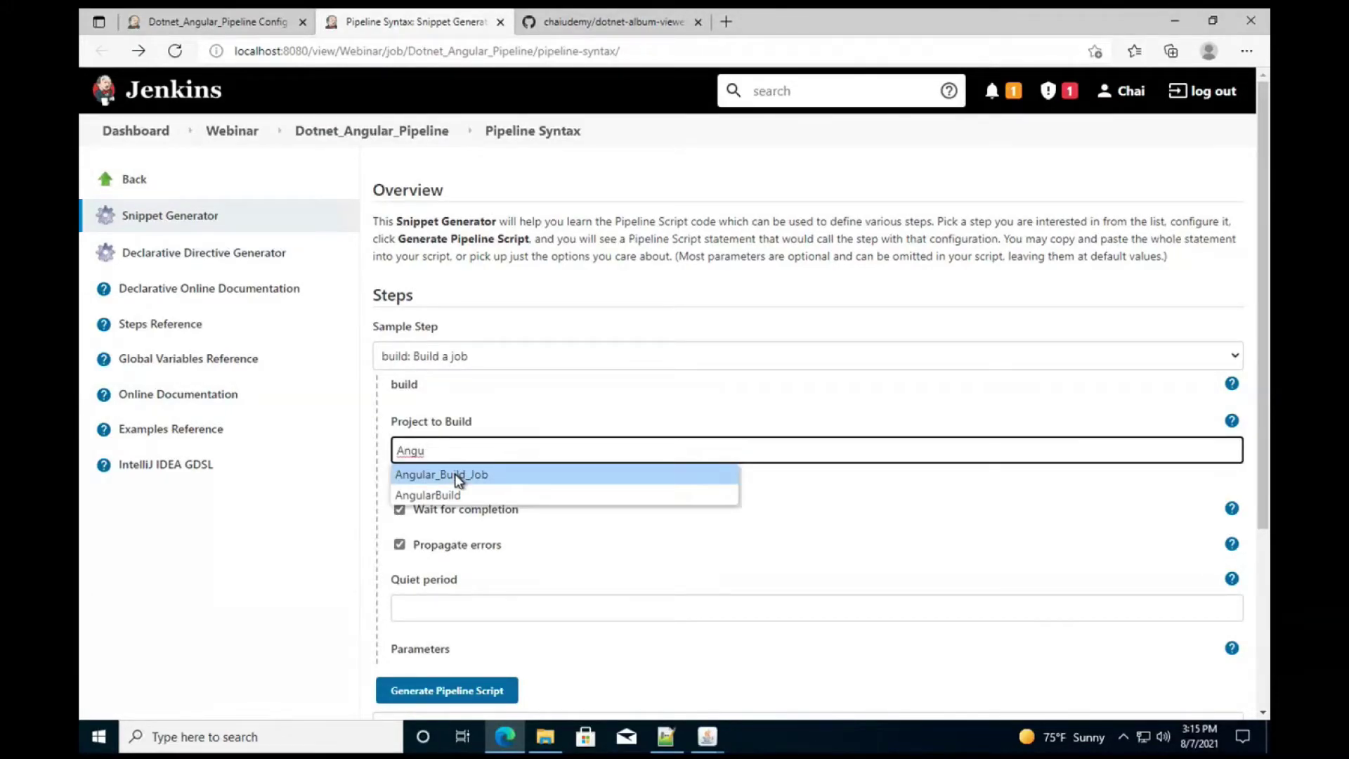
click(457, 475)
scroll(547, 560, down, 1)
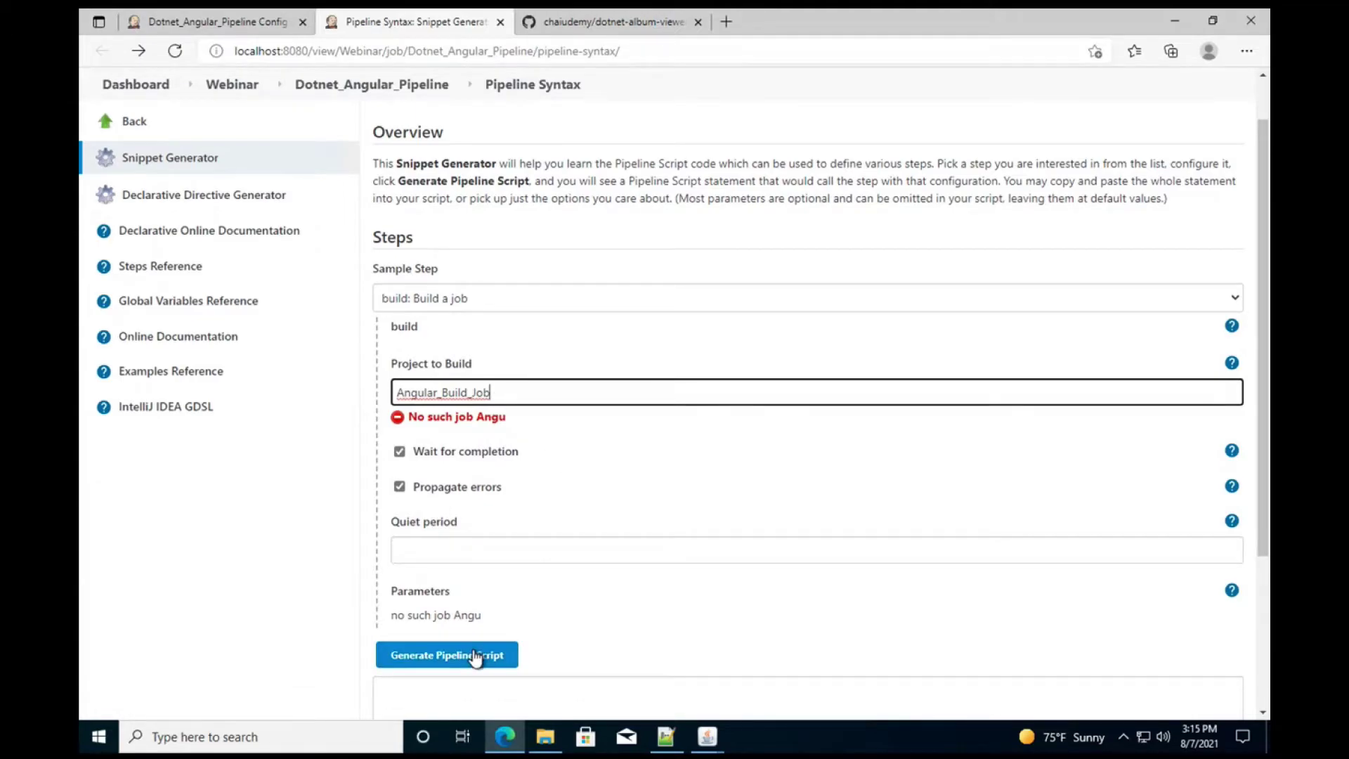
click(482, 654)
scroll(562, 643, down, 1)
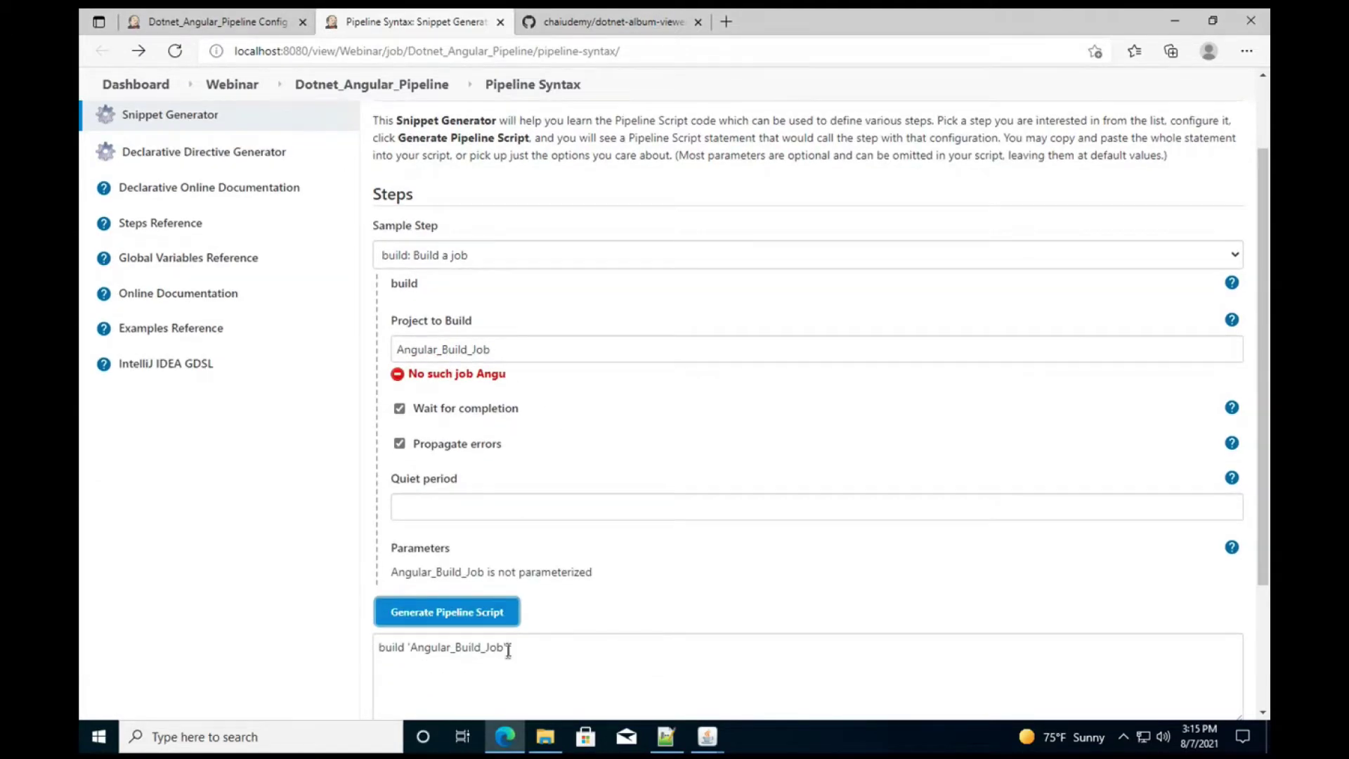
Step: Copy the generated build 'Angular_Build_Job' line and replace the echo line of the AngularCode stage with it
triple_click(504, 654)
key(ctrl+c)
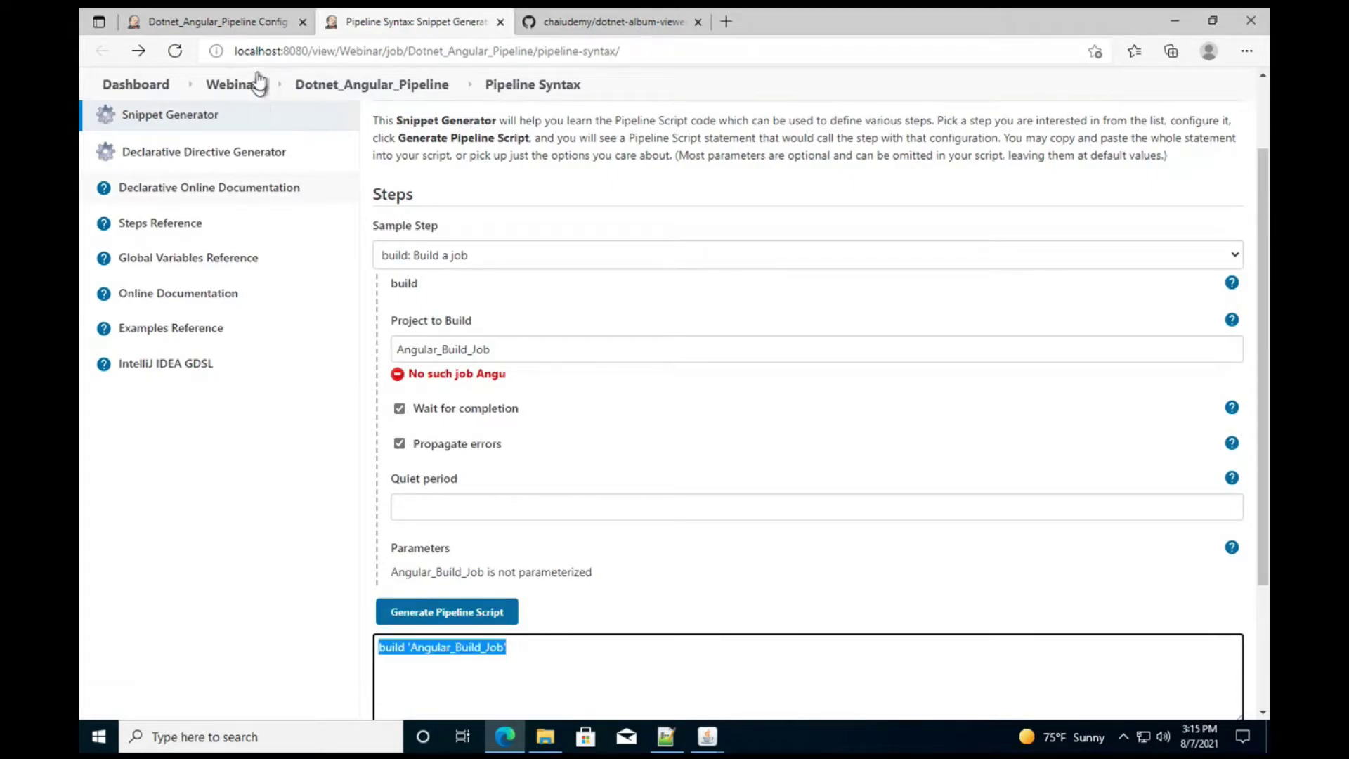
click(260, 26)
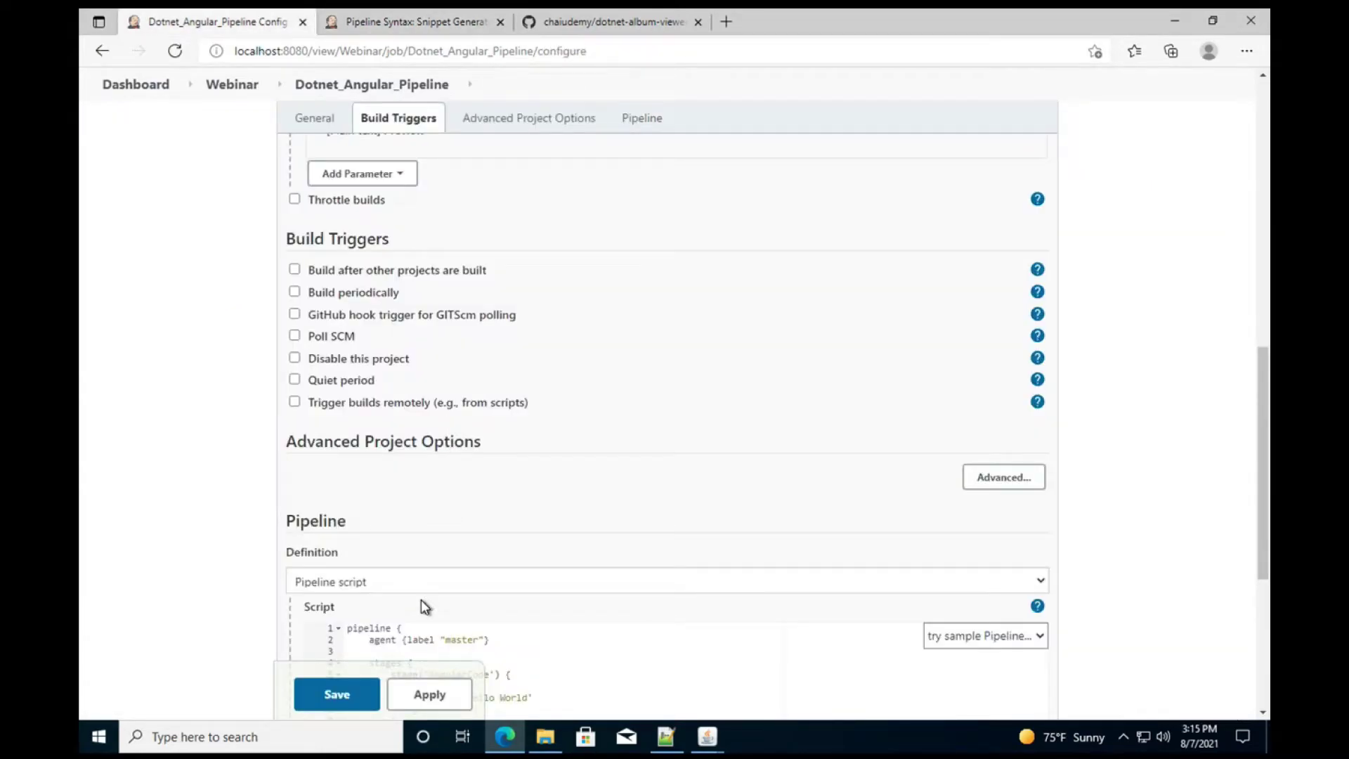
click(473, 655)
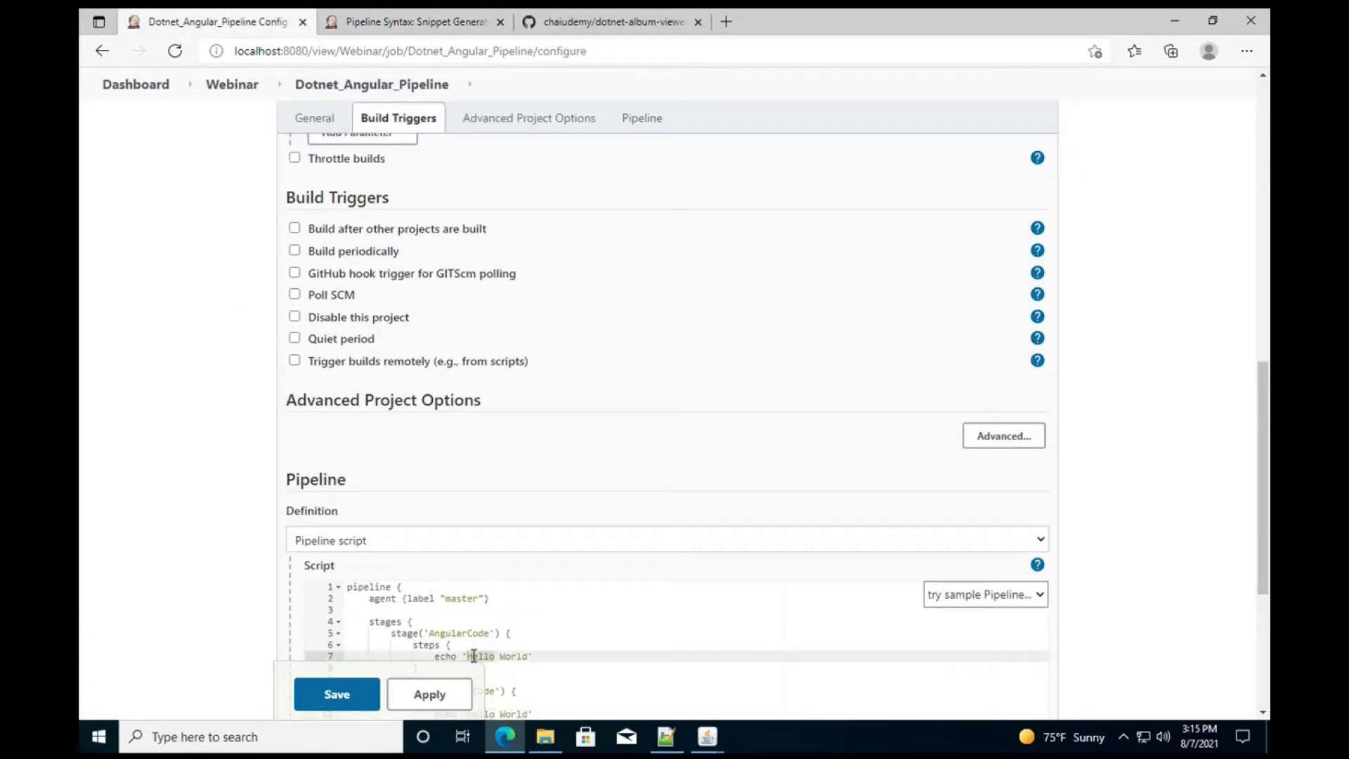
triple_click(473, 655)
key(ctrl+v)
scroll(569, 580, down, 4)
Step: Replace the echo line of the DotNetCode stage with the copied build line and delete the job name inside its quotes
click(545, 452)
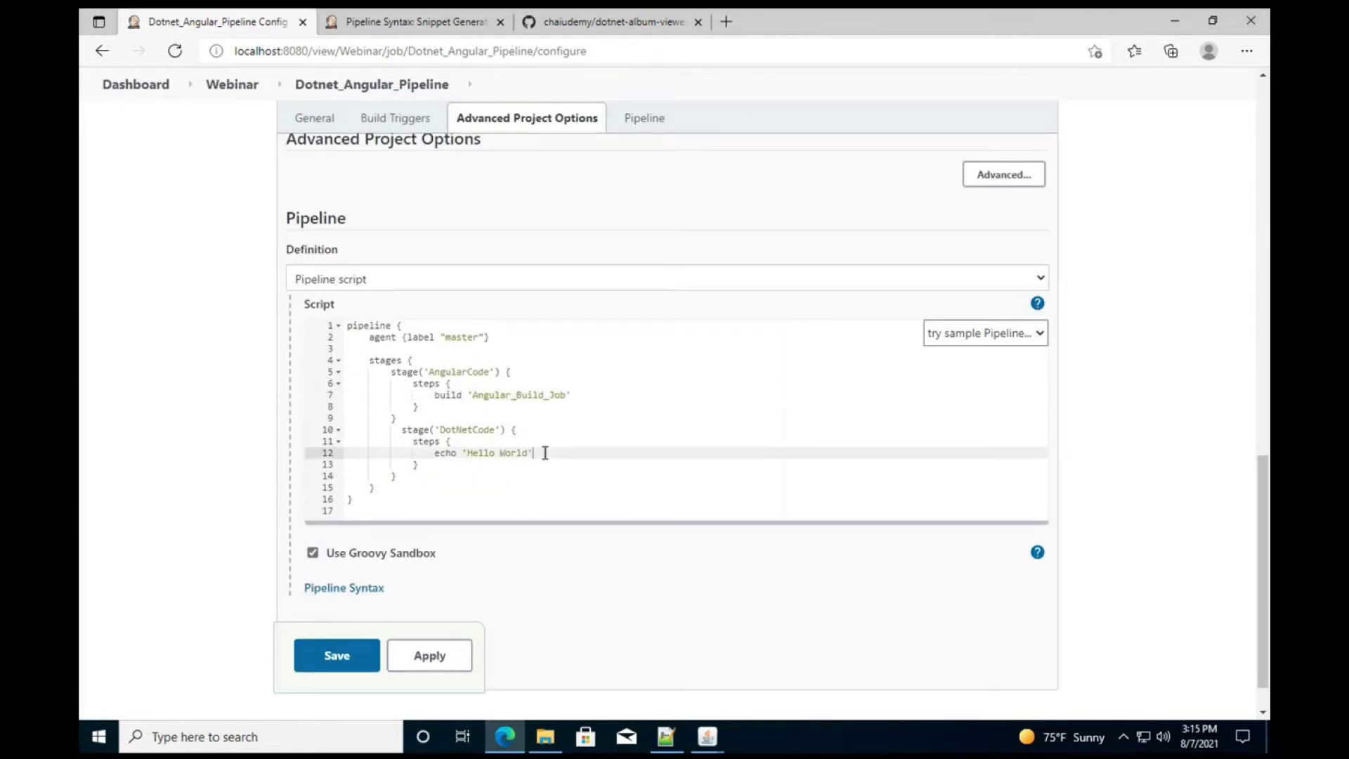
triple_click(545, 452)
key(ctrl+v)
double_click(530, 450)
key(BackSpace)
Step: Copy the name AlbumViewer_DotnetJob from that job's project page and insert it into the DotNetCode stage's build line
click(410, 24)
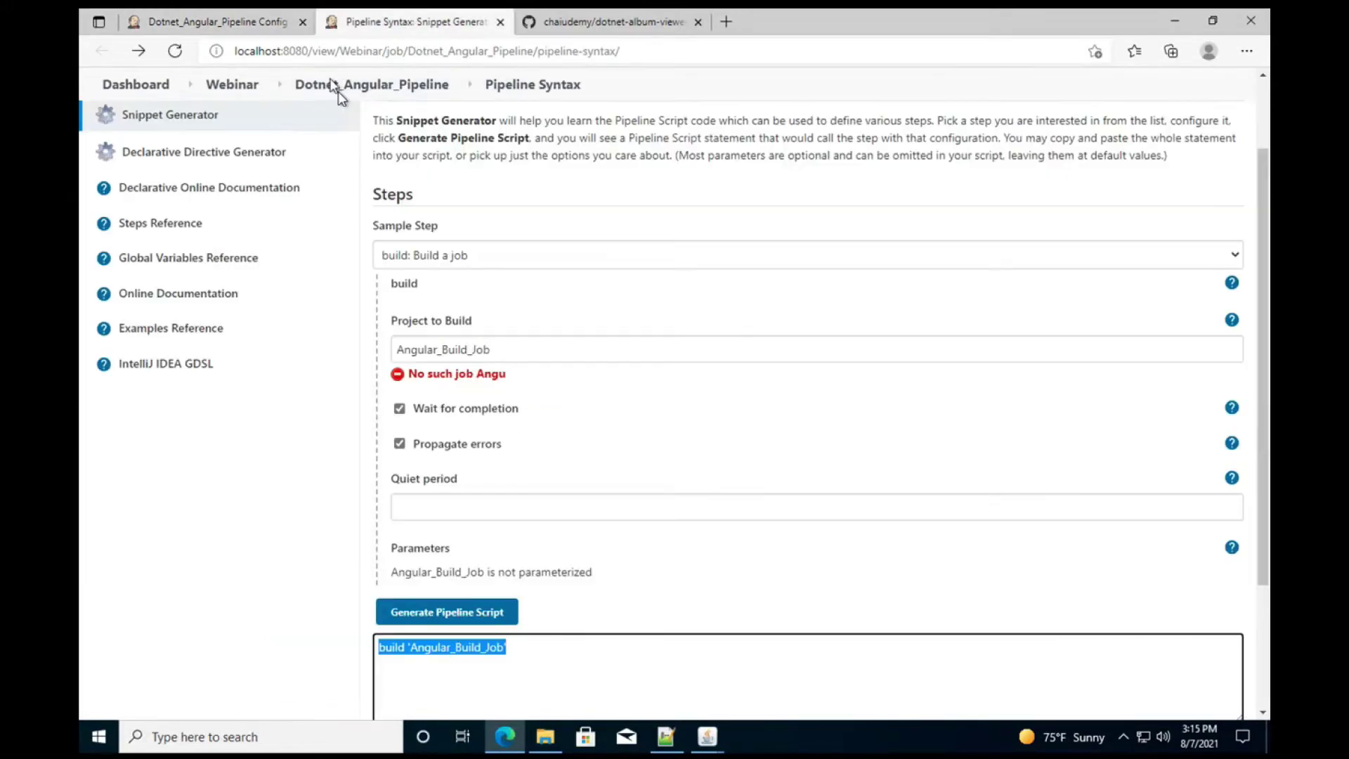
click(227, 90)
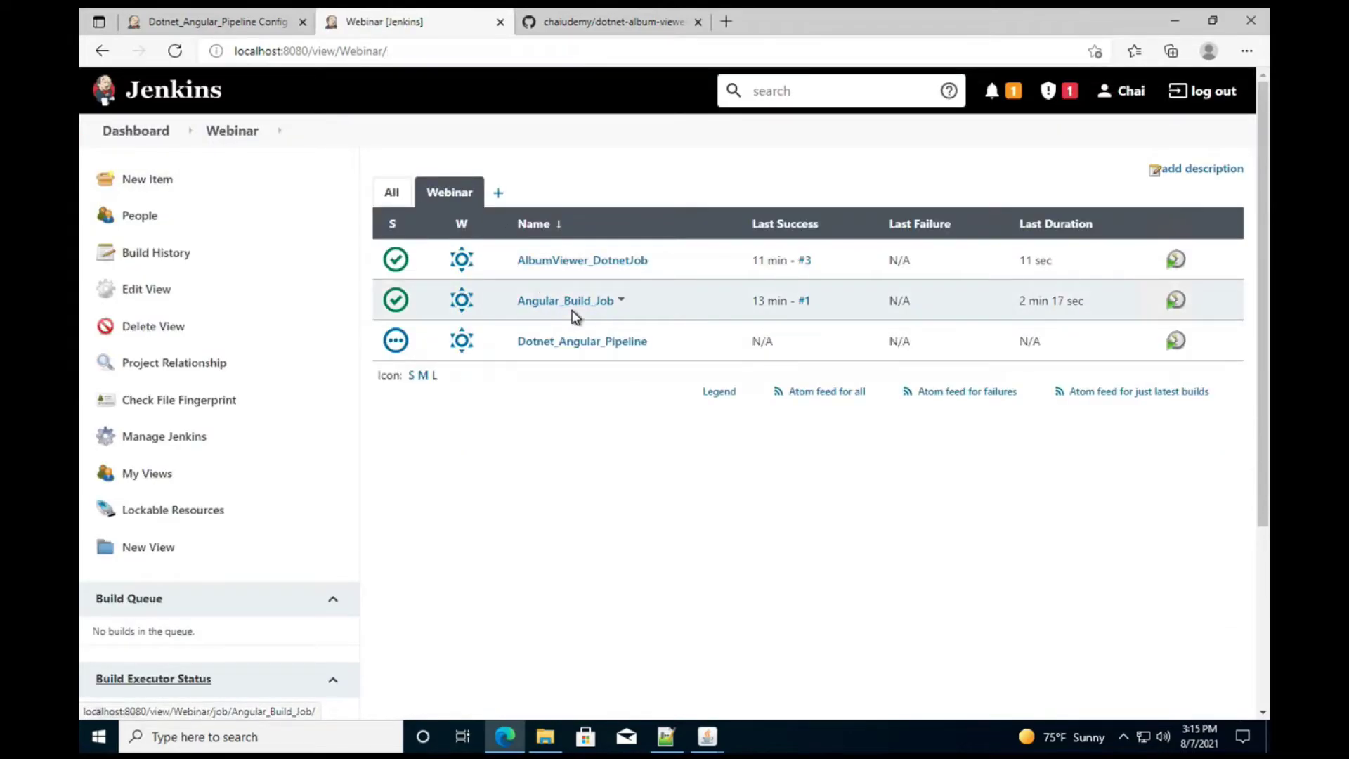
click(577, 269)
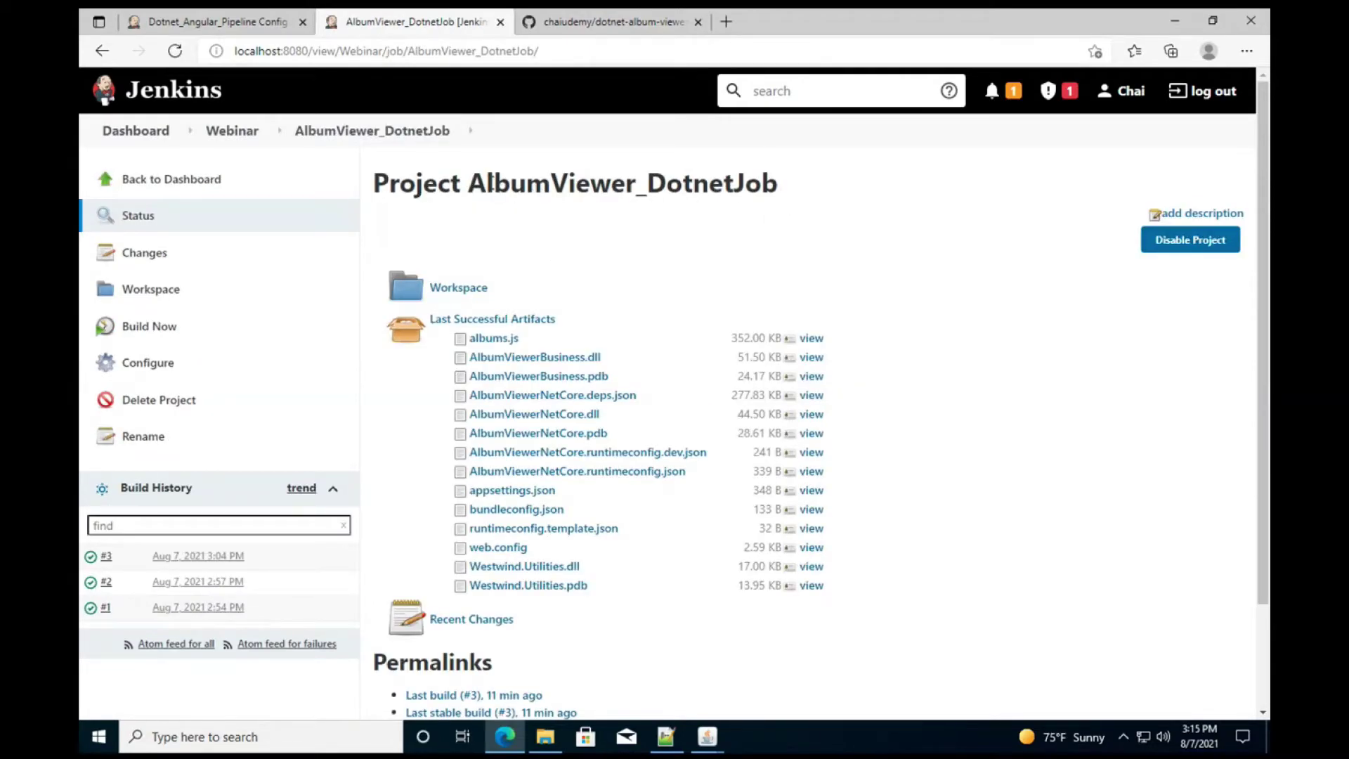
double_click(477, 176)
key(ctrl+c)
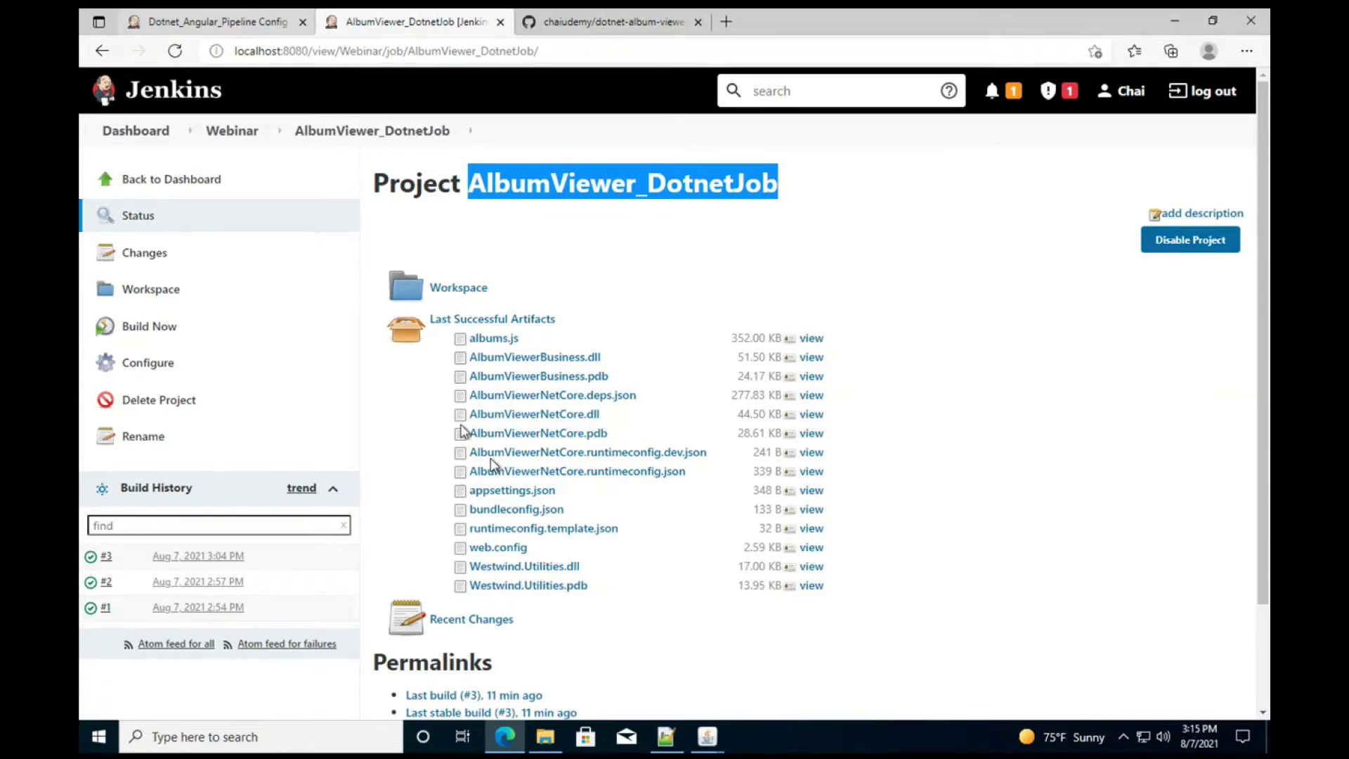
click(229, 25)
key(ctrl+v)
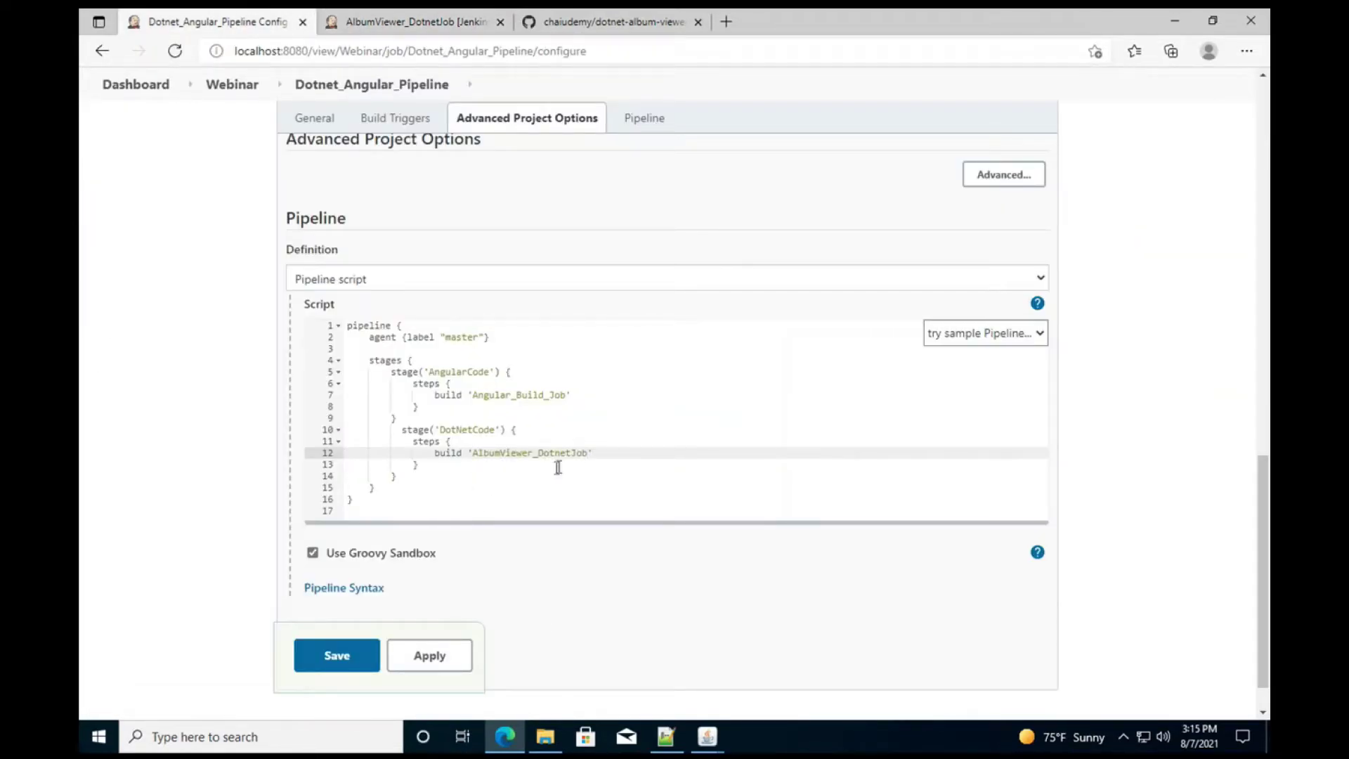
Step: Copy the DotNetCode stage's code down to the closing brace of its steps block and insert the copy two lines below
click(479, 377)
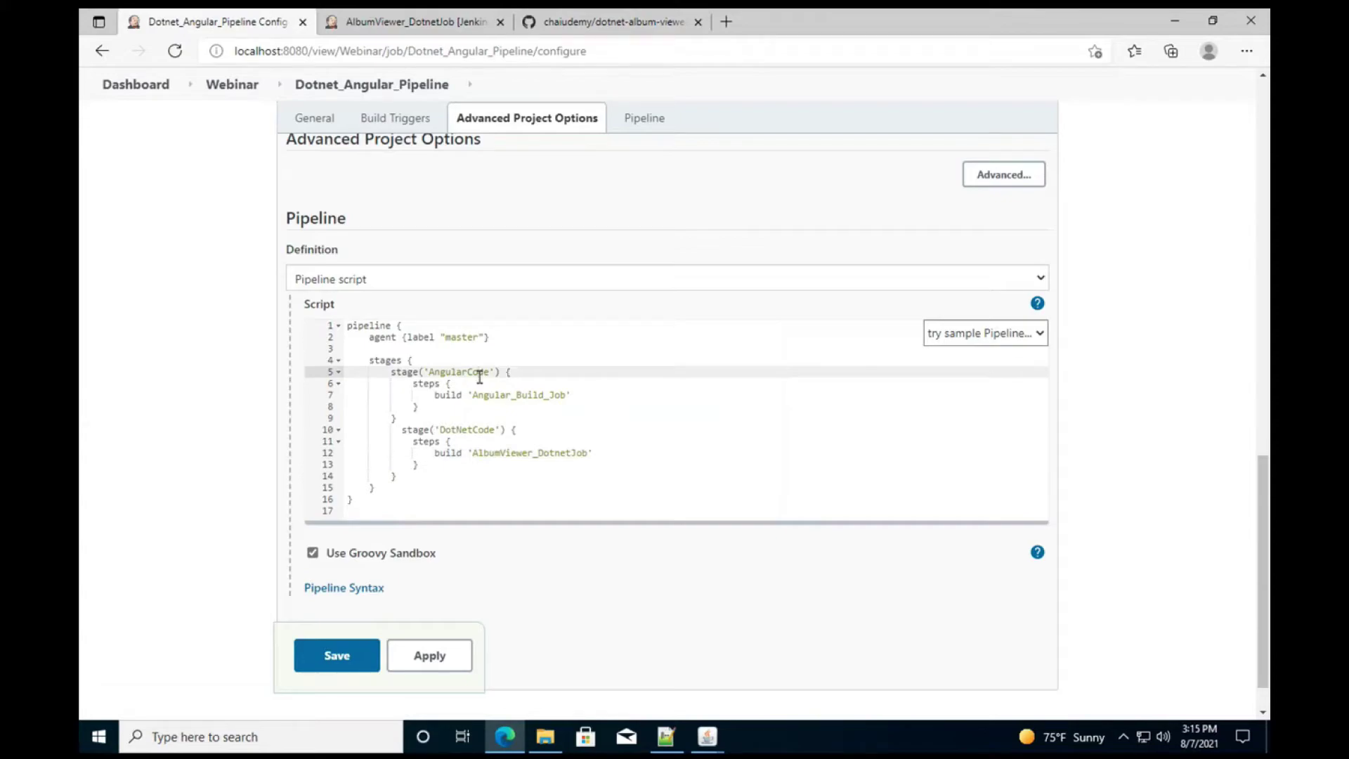
click(503, 449)
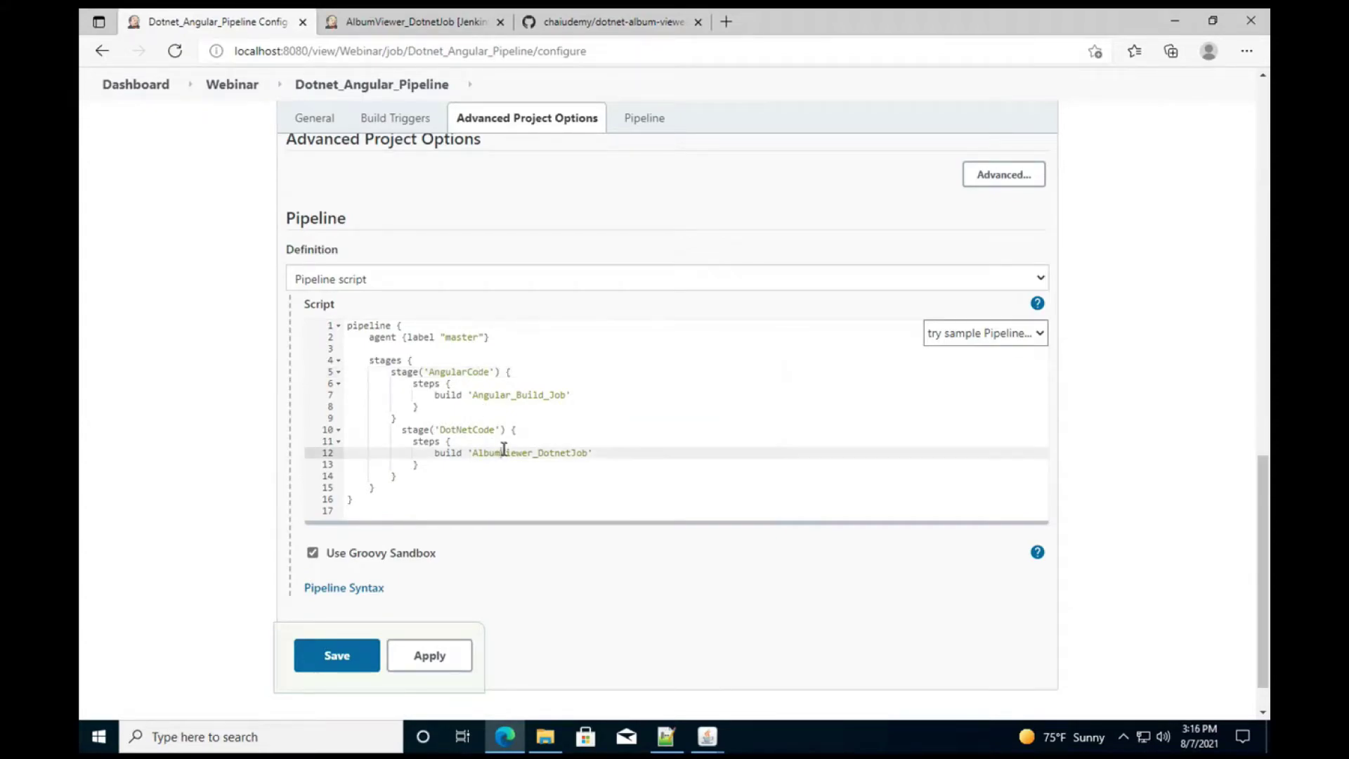
click(434, 467)
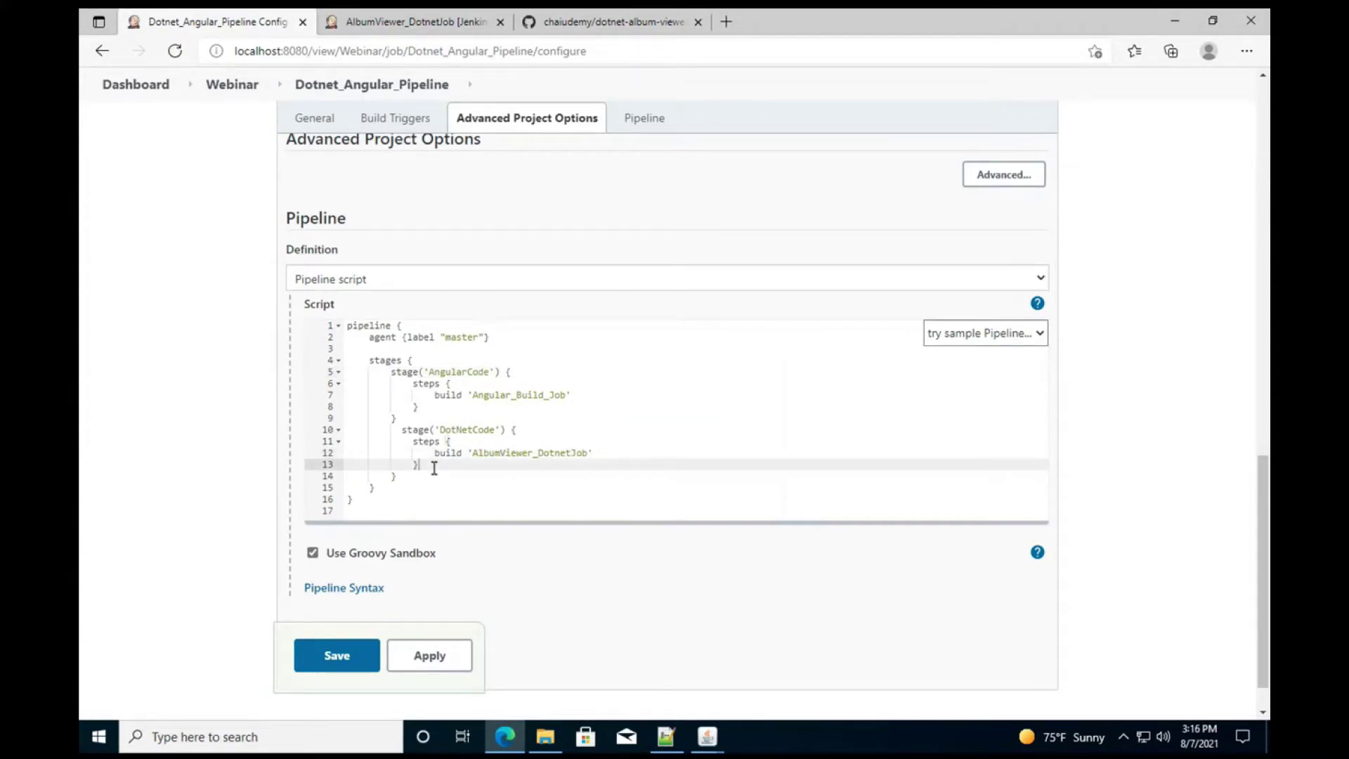
key(shift+Up)
key(shift+Up)
key(shift+Up)
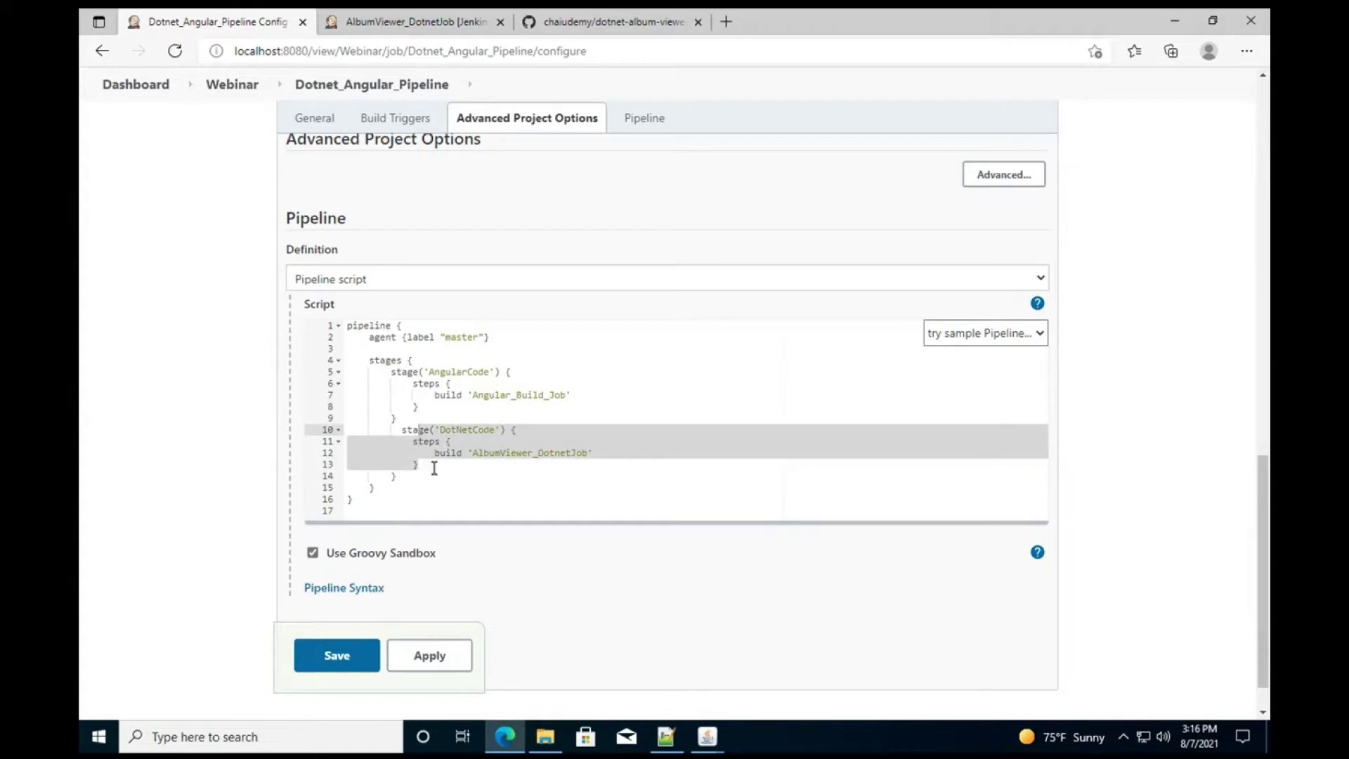
key(ctrl+c)
click(435, 468)
key(Return)
key(Return)
key(ctrl+v)
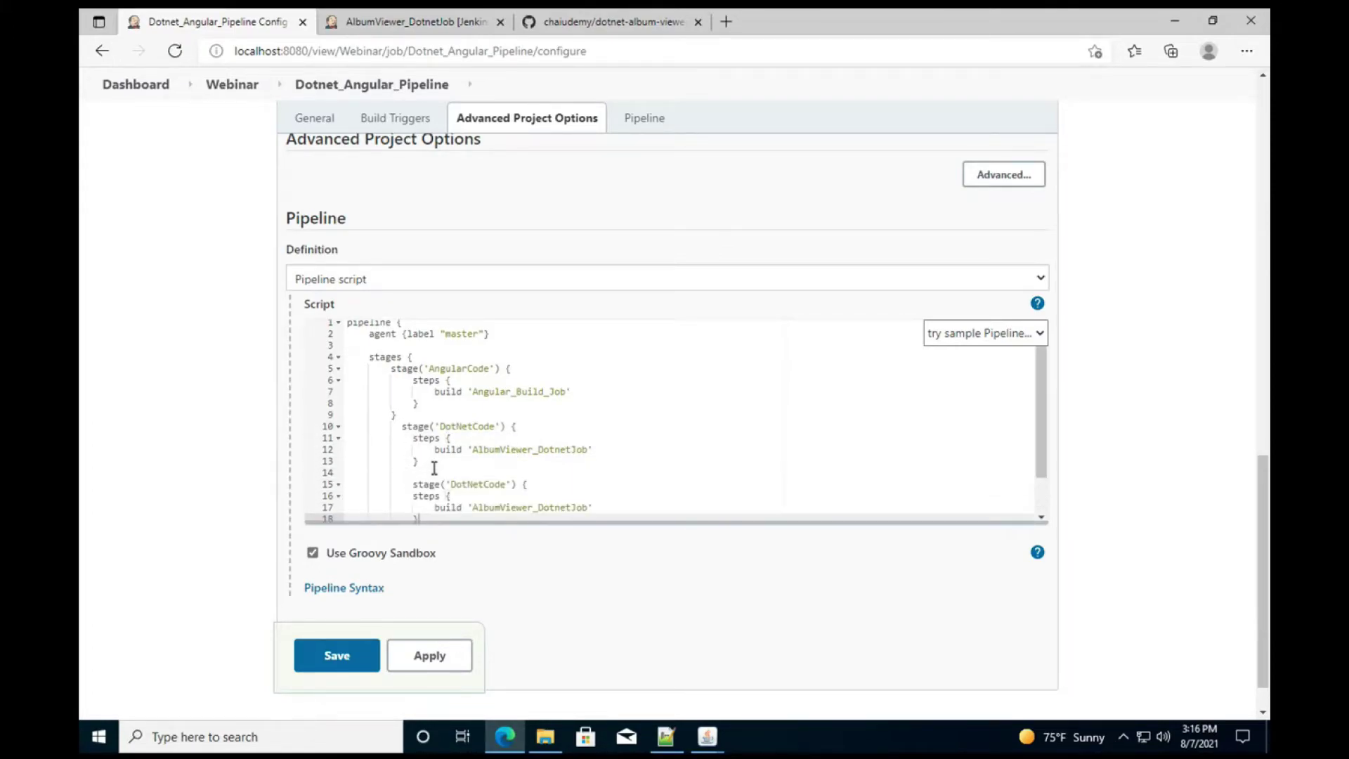
Step: Rename the duplicated stage to Archive and delete the build line from its steps block
double_click(478, 483)
text(Archiv)
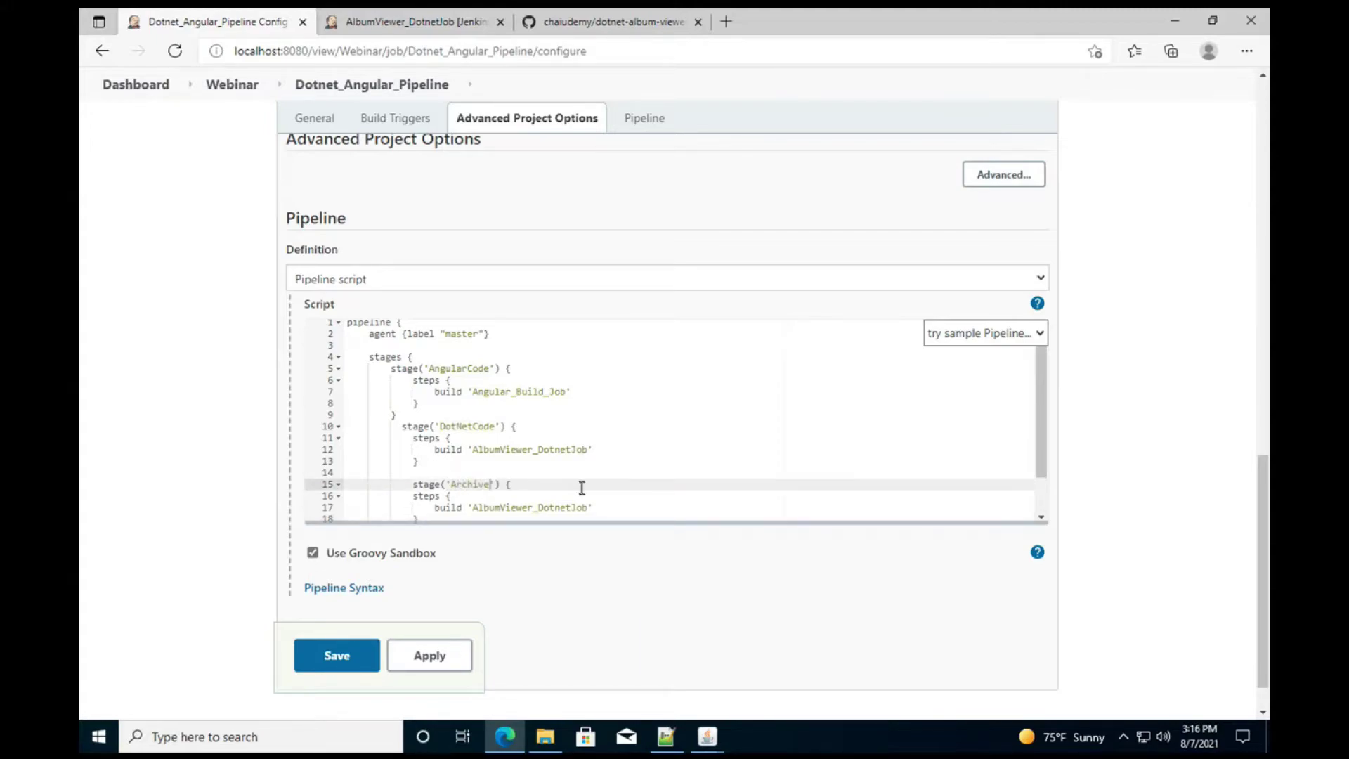
scroll(582, 487, down, 1)
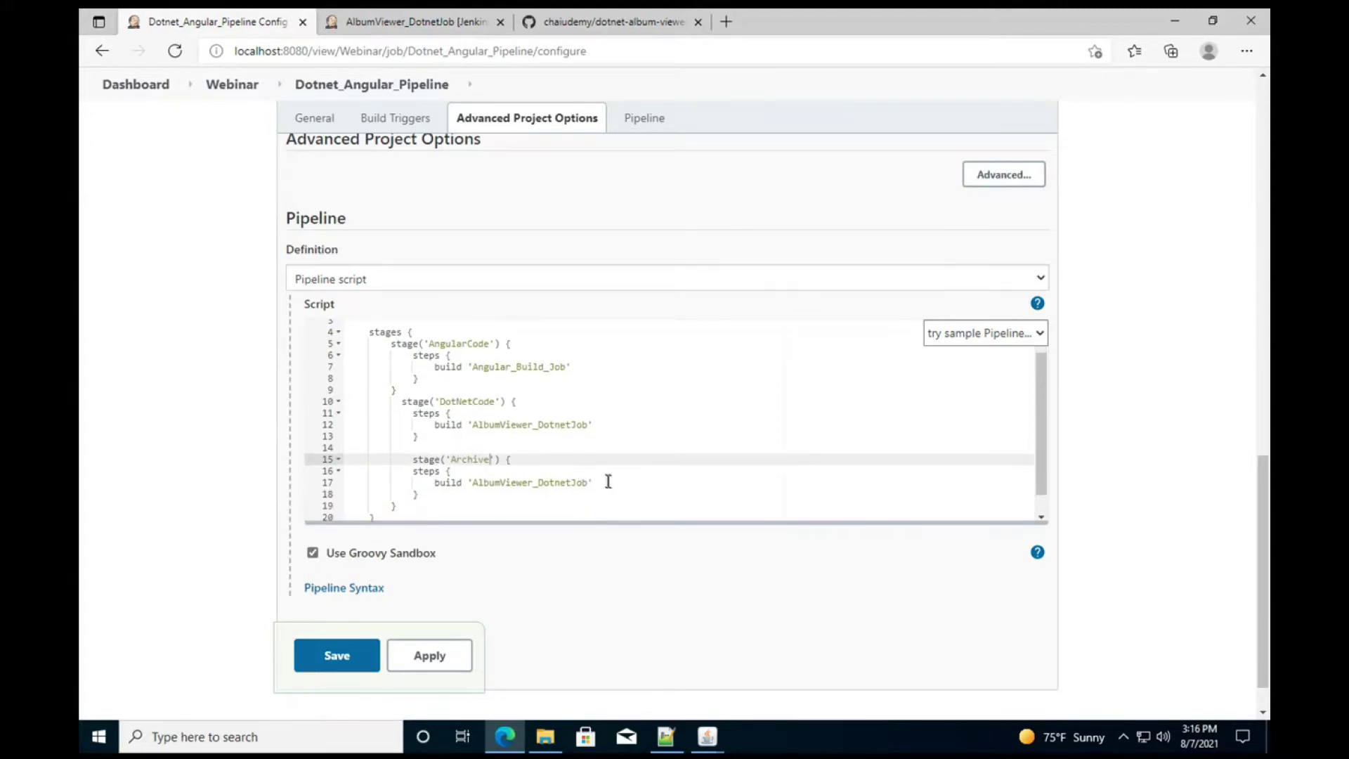
click(608, 481)
key(shift+Home)
key(BackSpace)
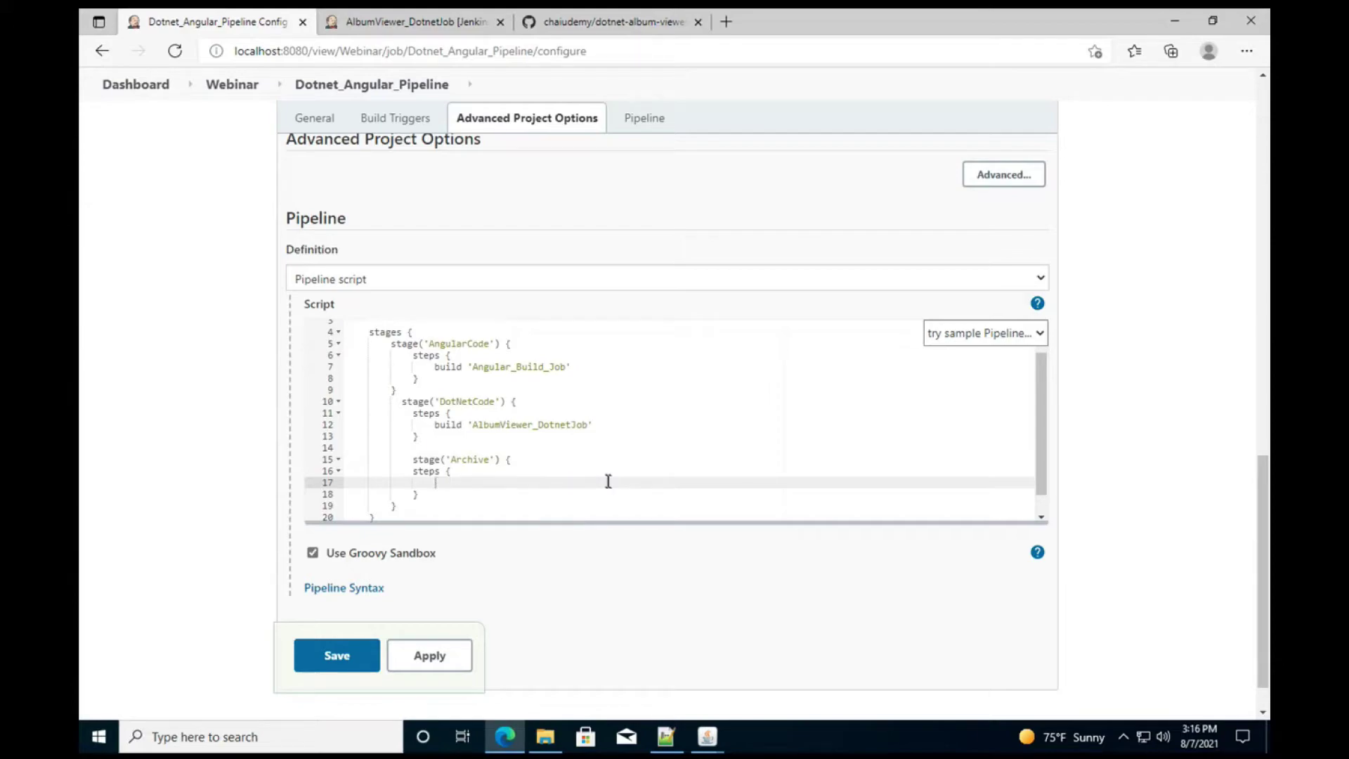
Step: In the other Jenkins tab, open the configuration of Dotnet_Angular_Pipeline and its Pipeline Syntax snippet generator
click(418, 19)
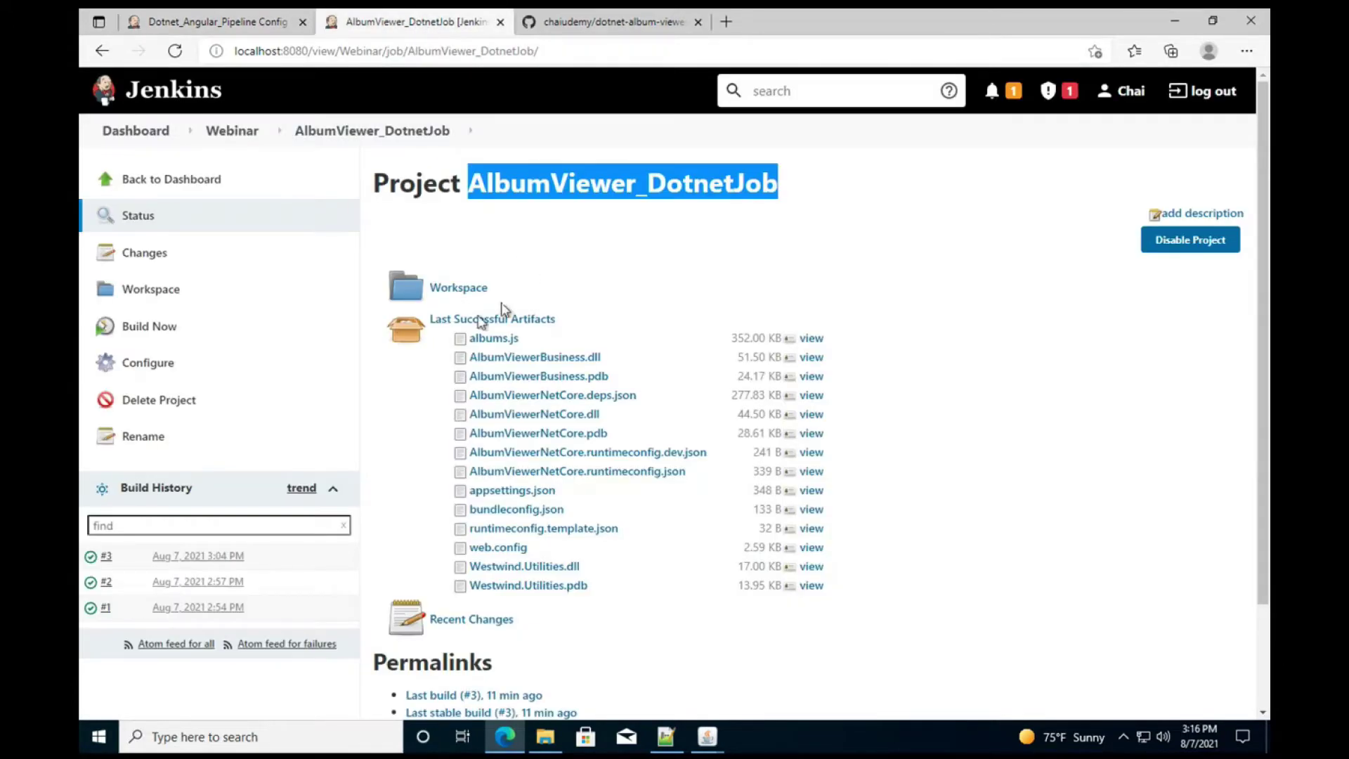
click(102, 51)
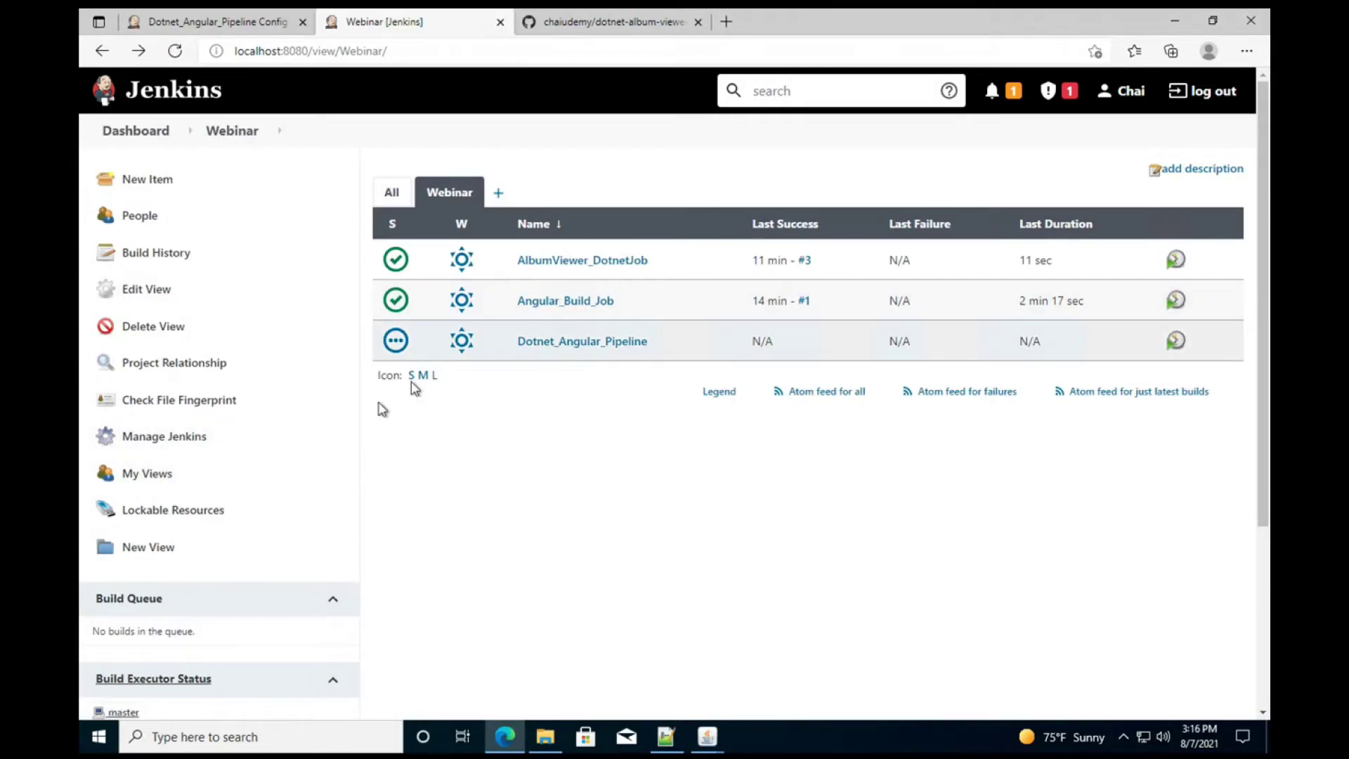
click(538, 342)
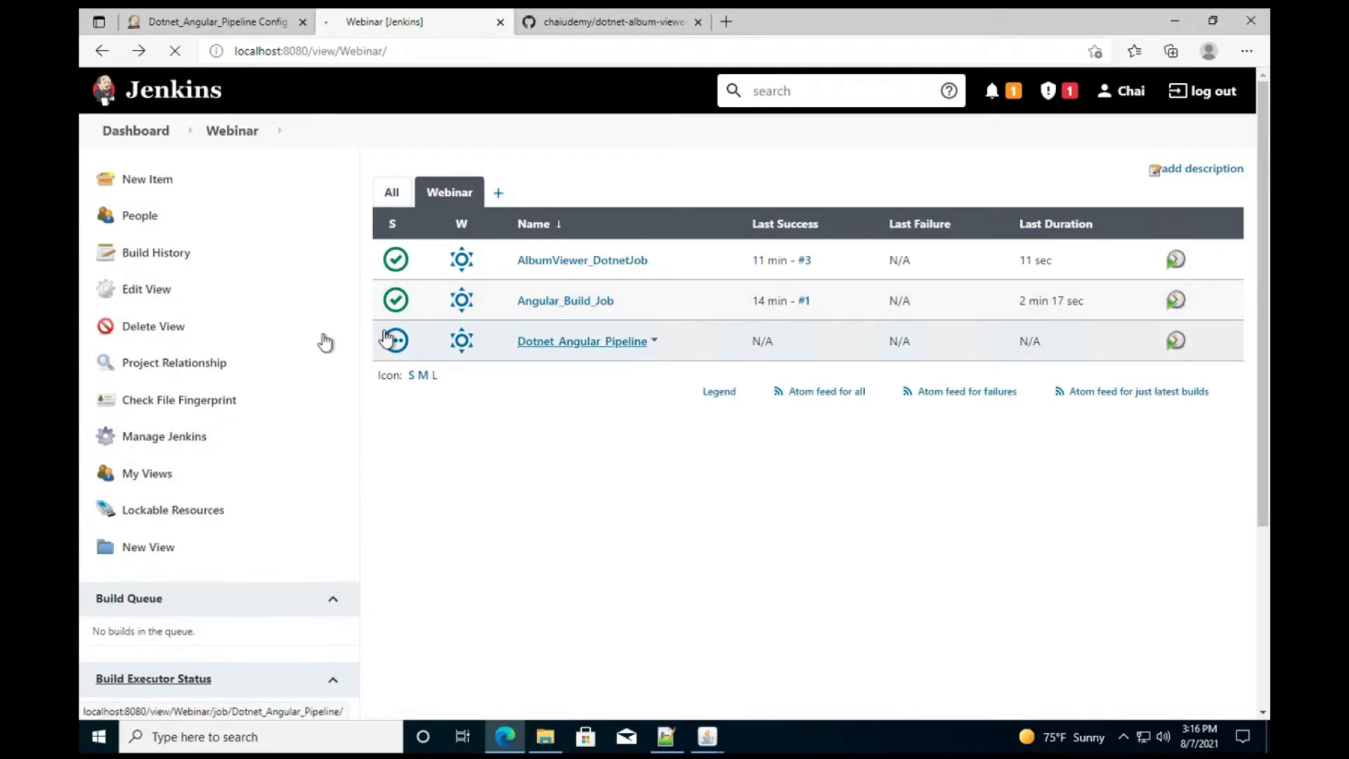
click(140, 336)
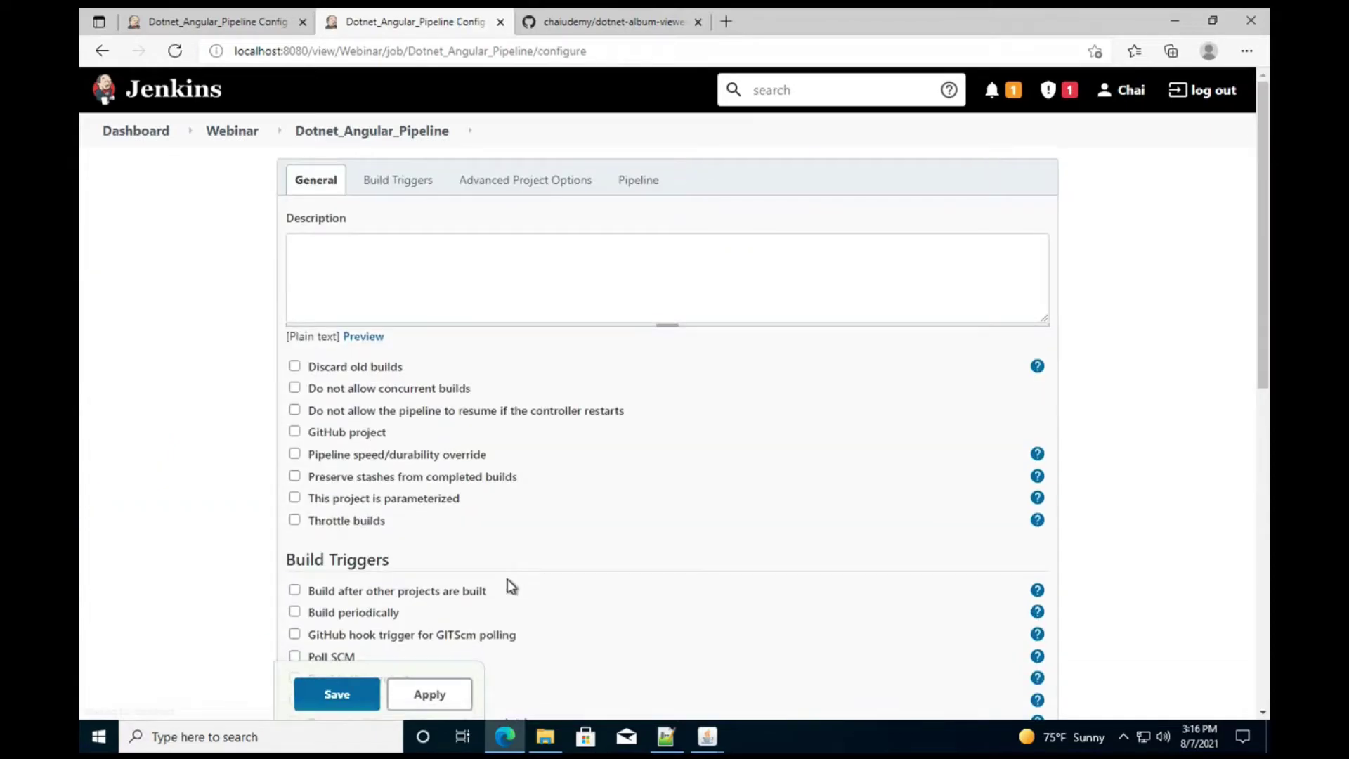
scroll(509, 585, down, 10)
scroll(510, 587, down, 2)
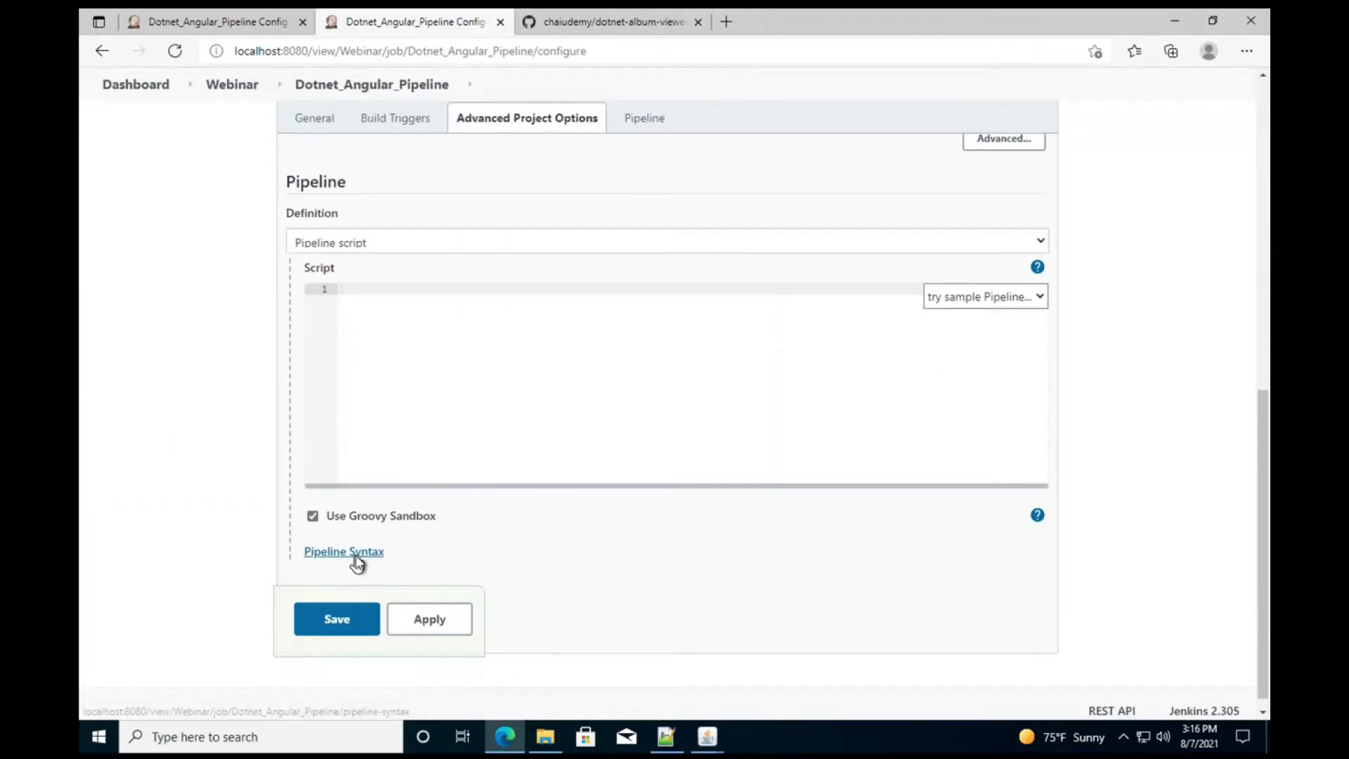
click(355, 557)
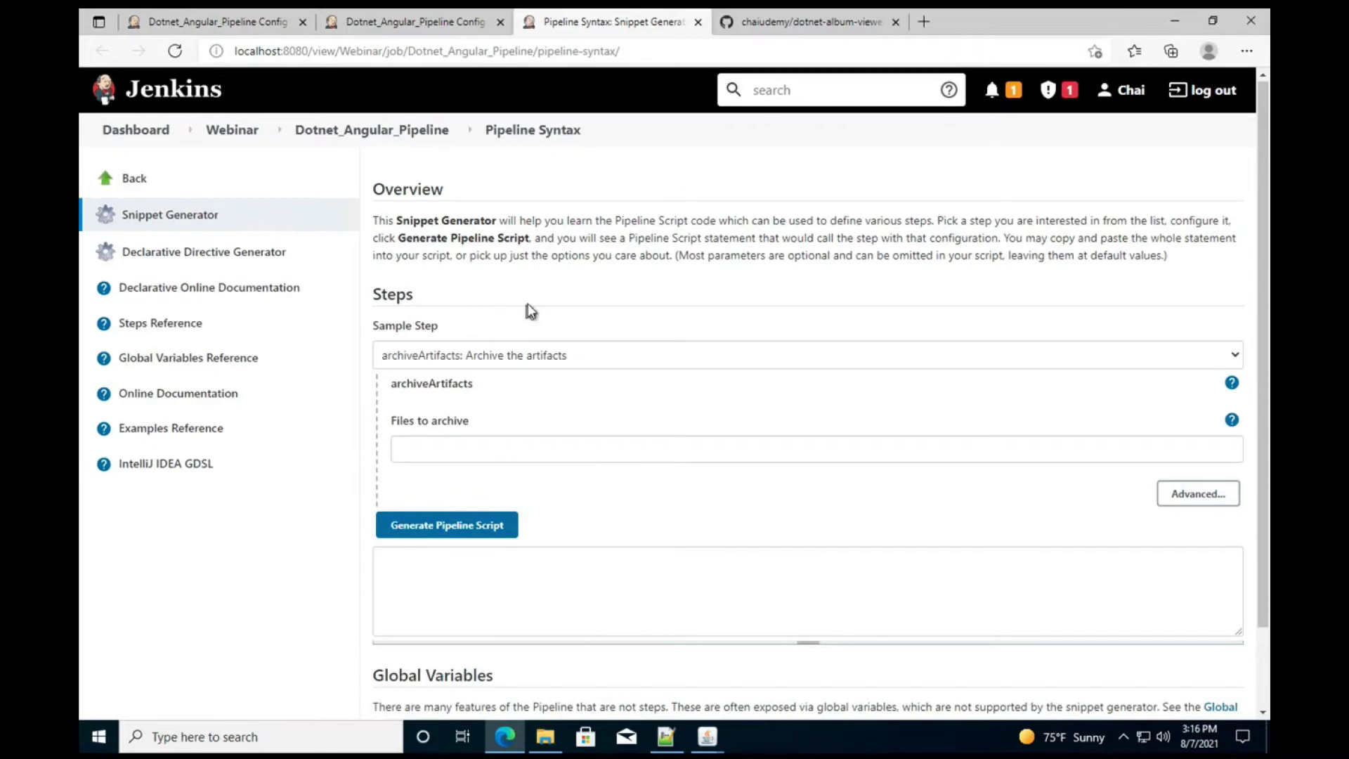
Step: Generate the script for archiveArtifacts: Archive the artifacts without naming files, copy it, and return to the pipeline script being edited
scroll(510, 340, down, 1)
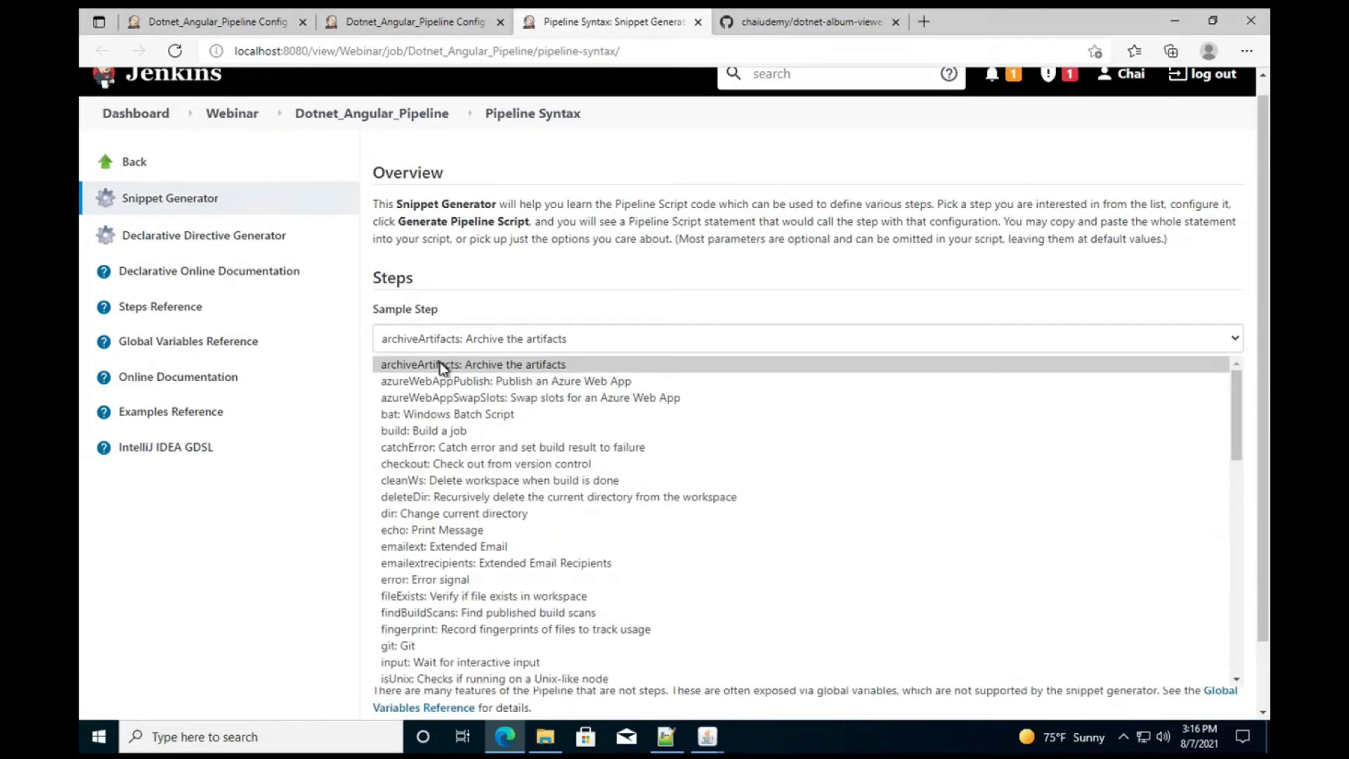
click(443, 365)
click(481, 507)
click(538, 595)
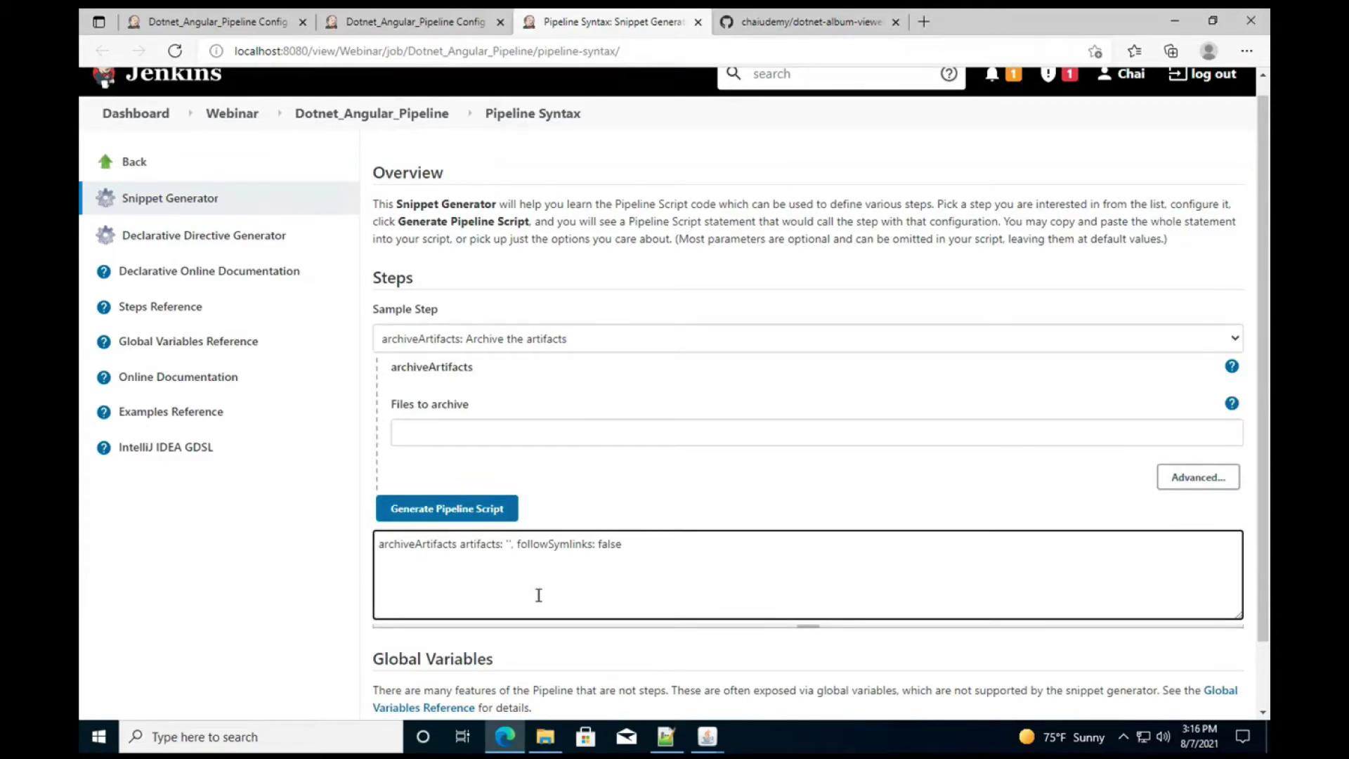
key(ctrl+a)
click(207, 21)
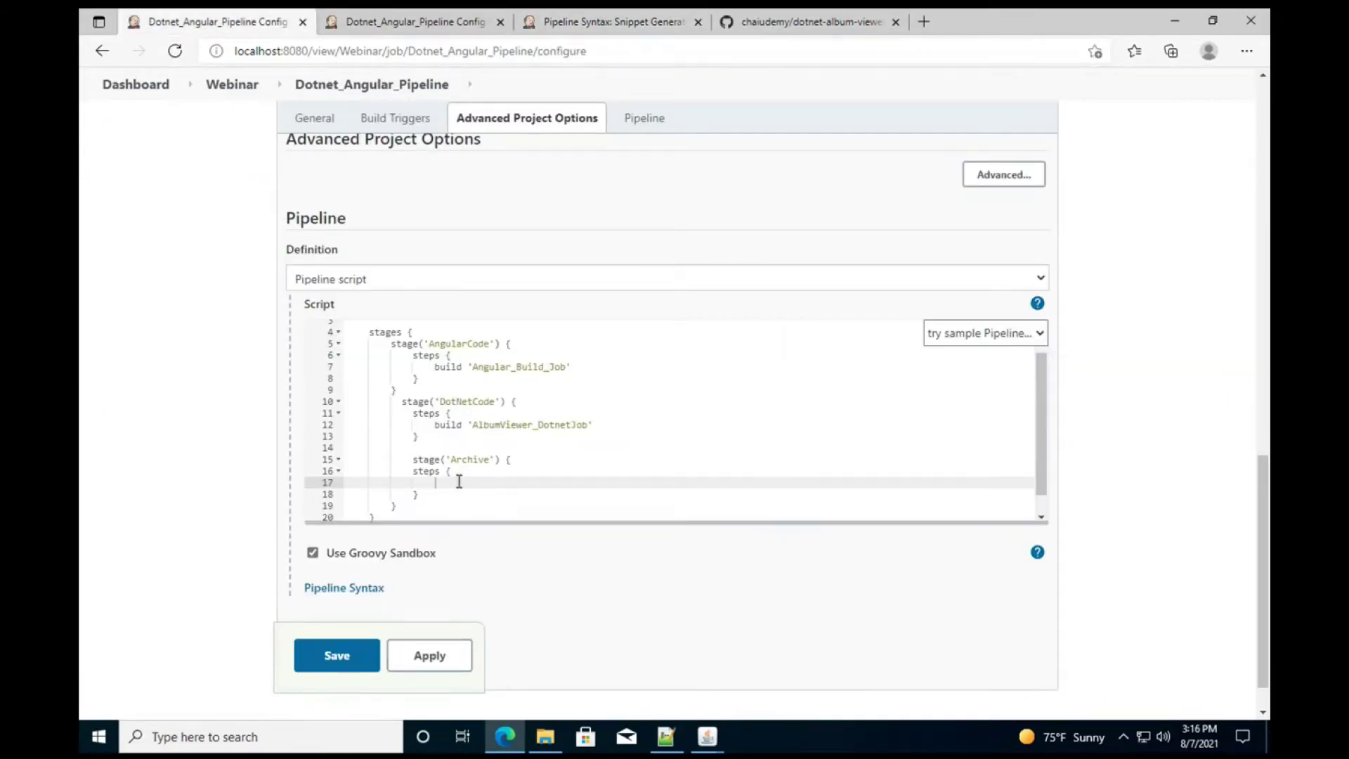
key(super)
key(ctrl+v)
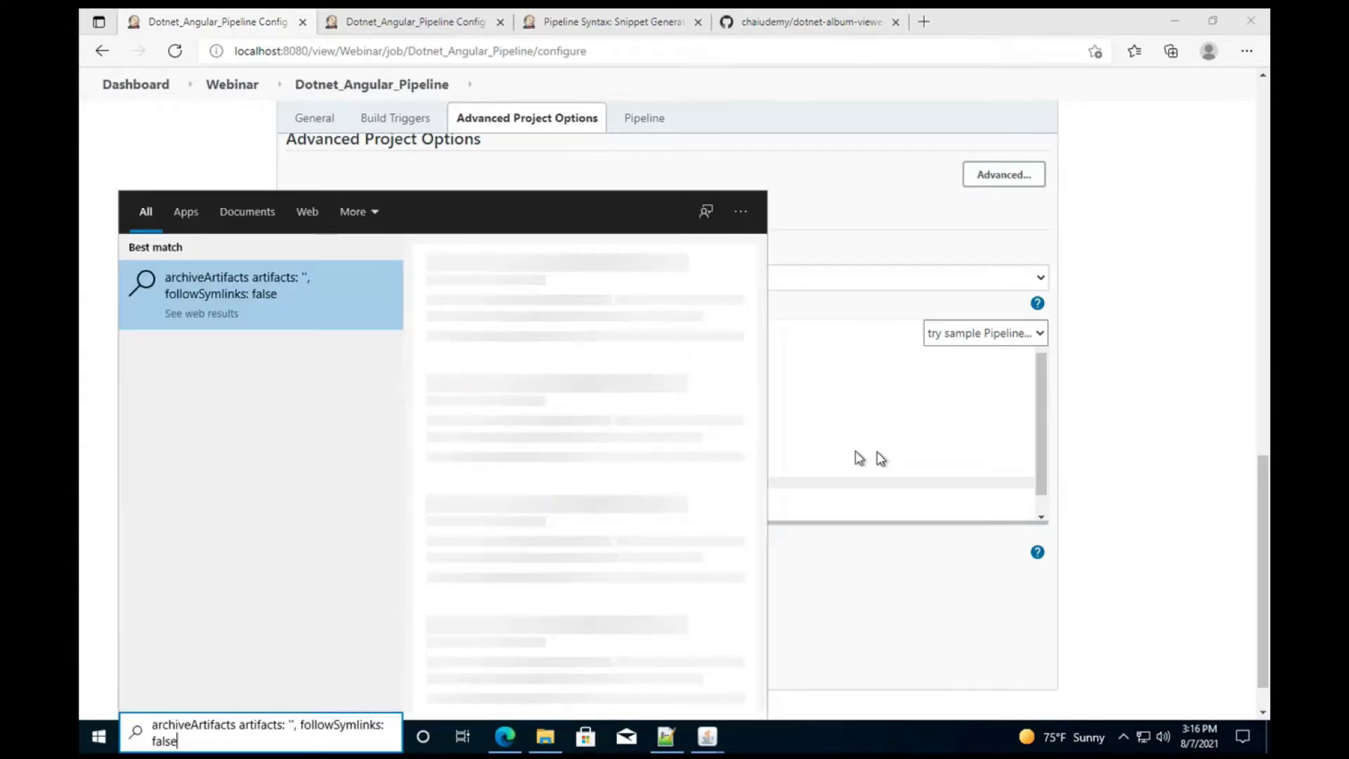
key(Escape)
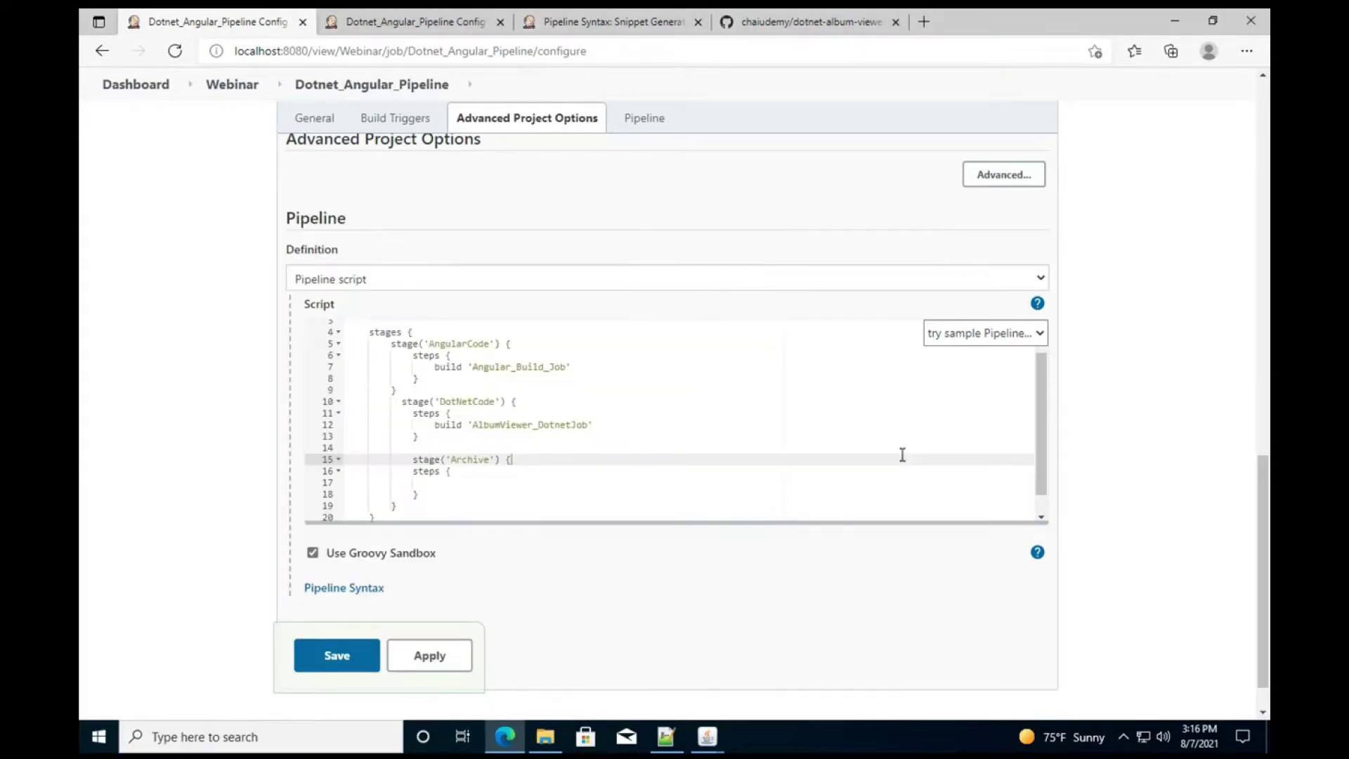
Step: Insert the copied archiveArtifacts line into the steps block of the Archive stage
click(535, 494)
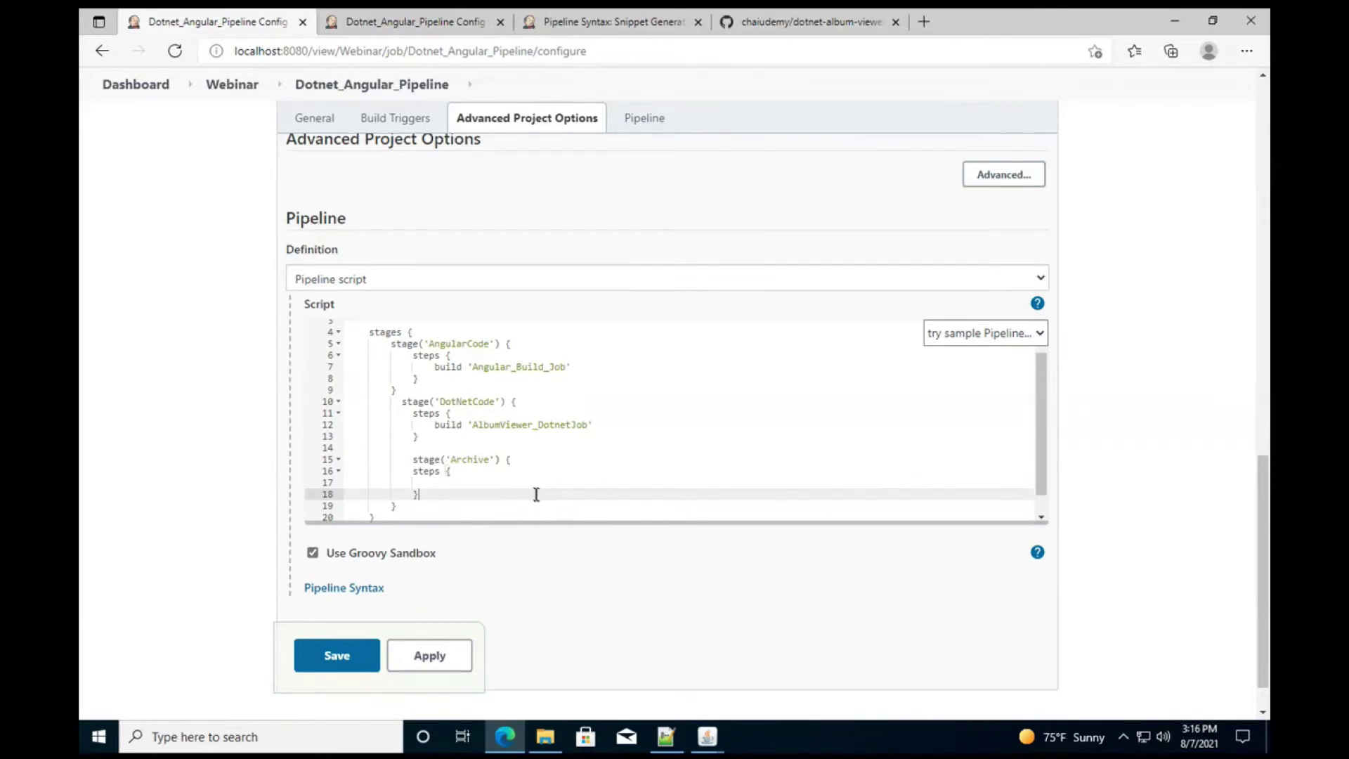
key(Up)
key(ctrl+v)
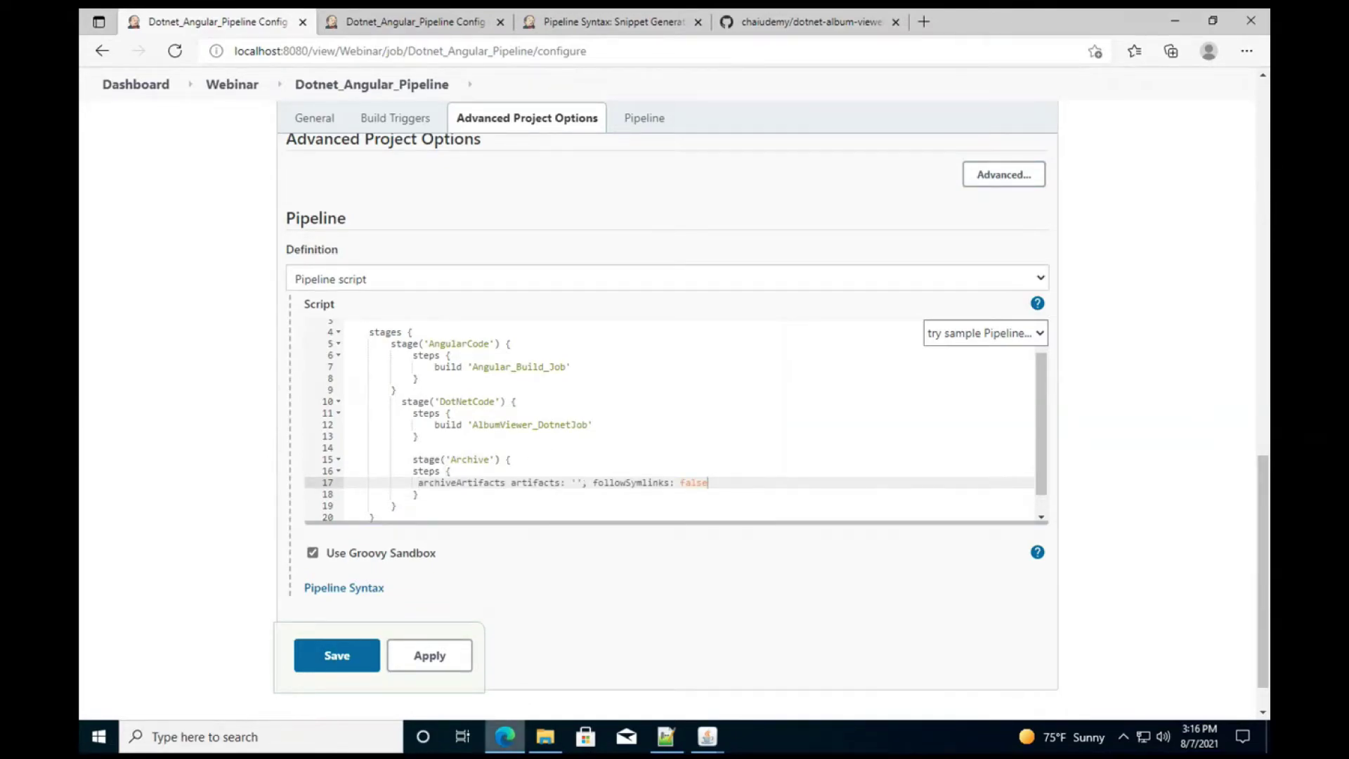
Step: In File Explorer, open docker\app inside the Angular_Build_Job workspace, copy the folder's full path, and return to the pipeline script
click(546, 736)
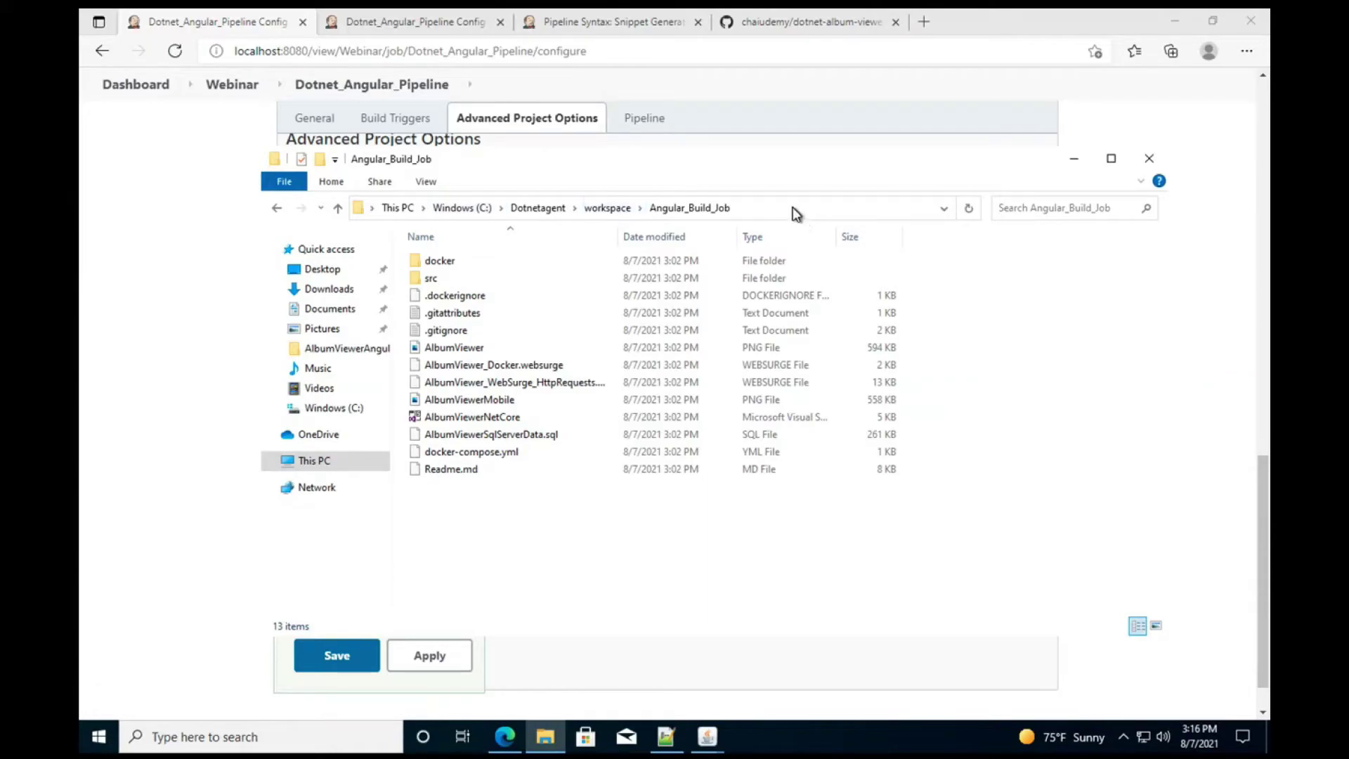
double_click(440, 261)
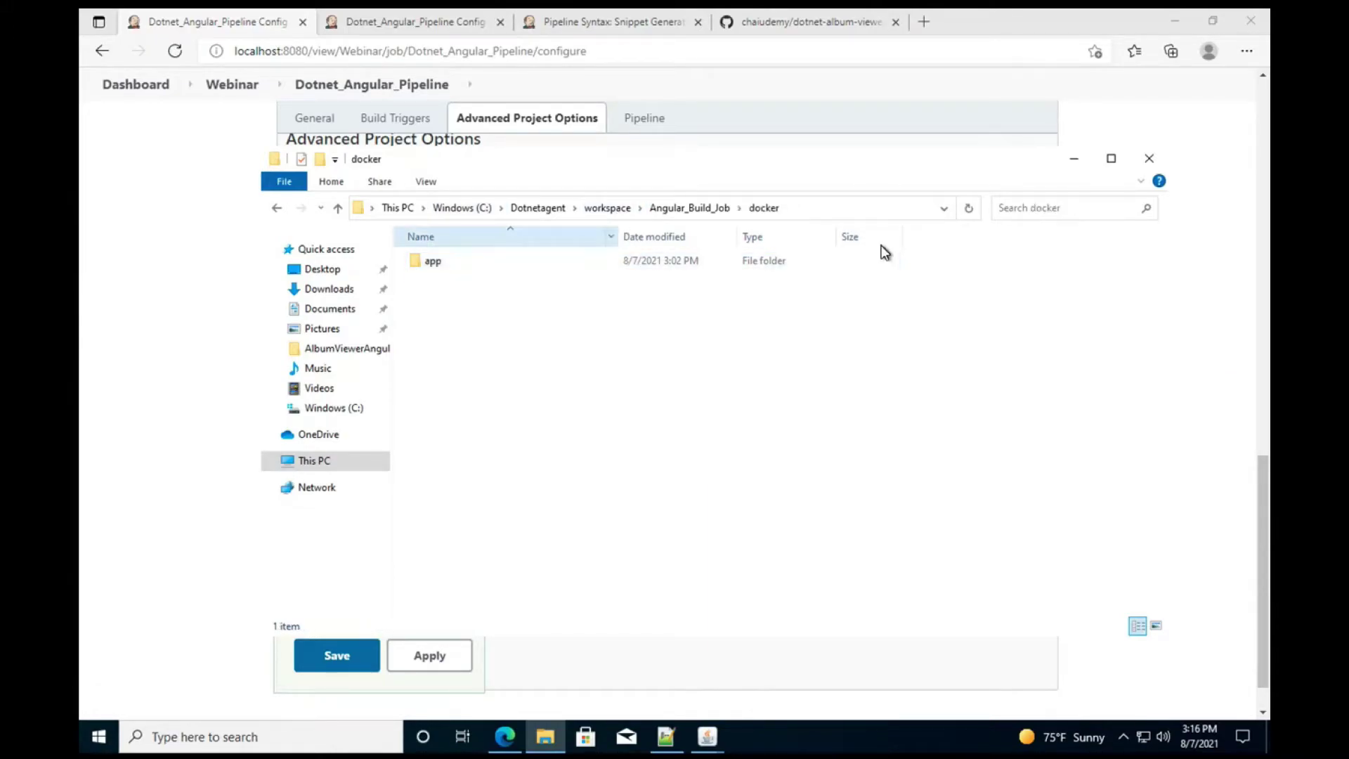
double_click(644, 269)
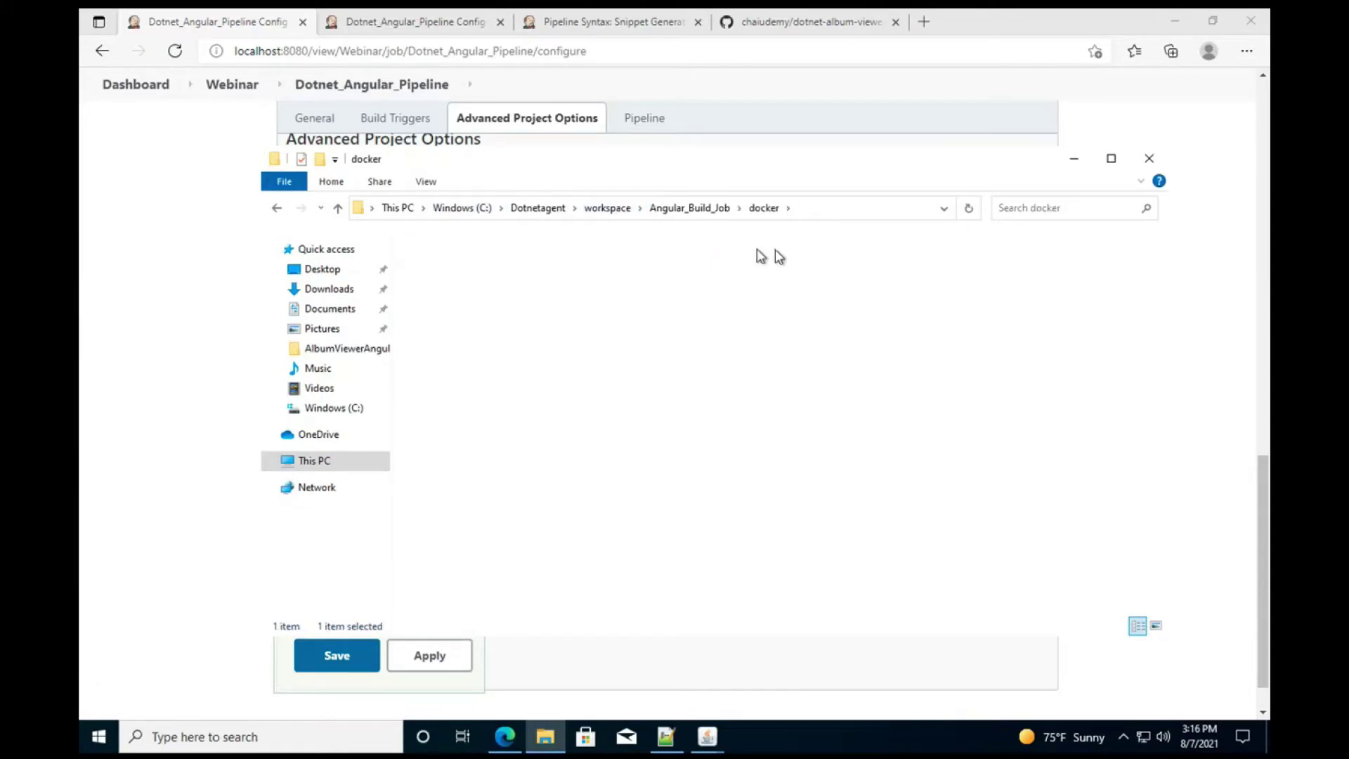
click(834, 216)
key(ctrl+c)
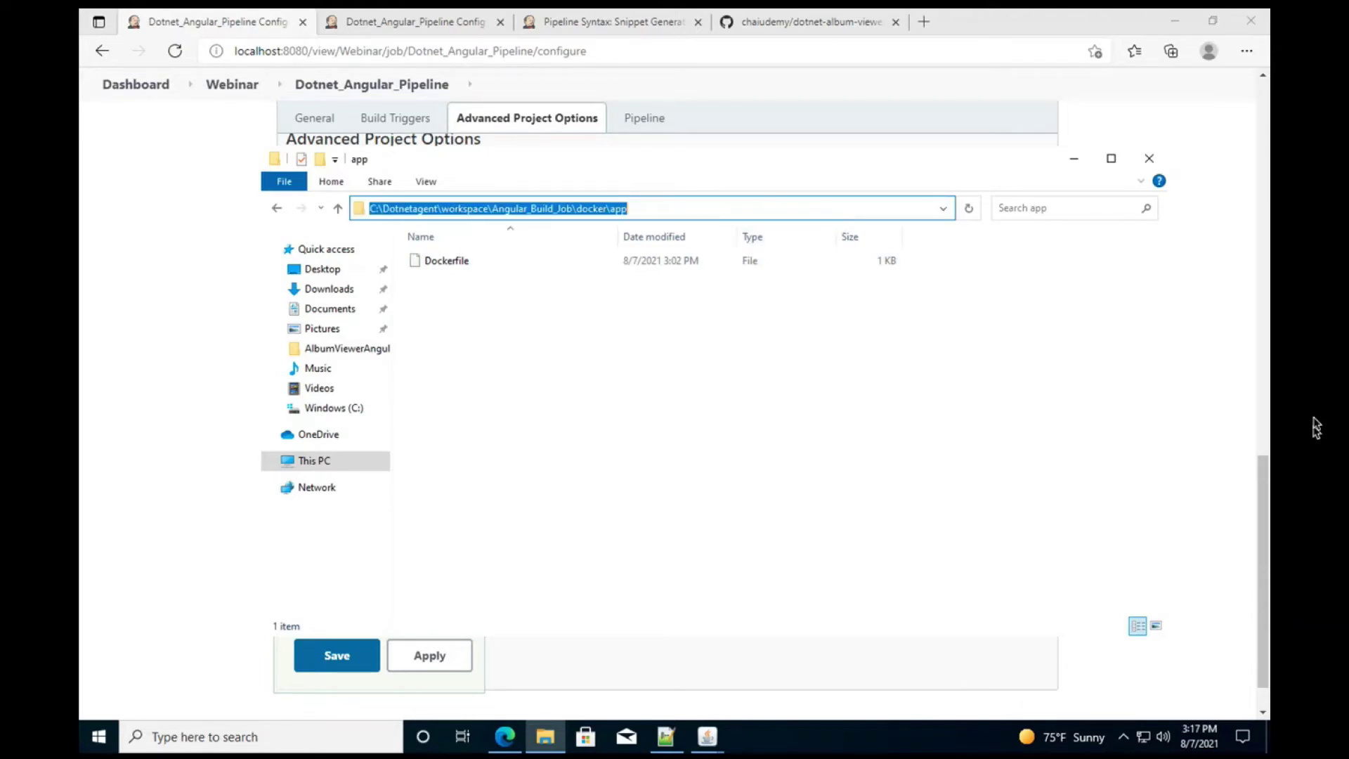
click(1213, 194)
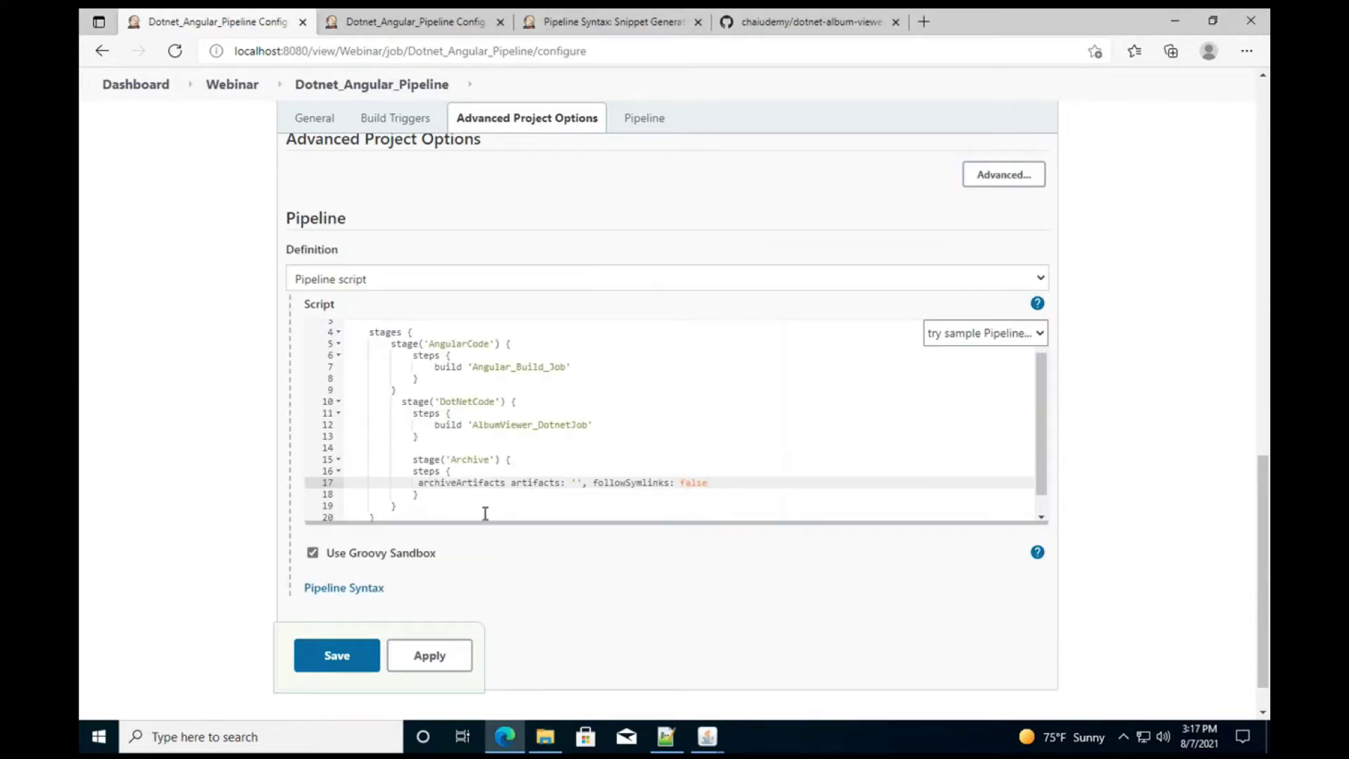
Step: Insert the copied path between the artifacts quotes of the Archive stage, add a trailing backslash, and apply the configuration
key(Up)
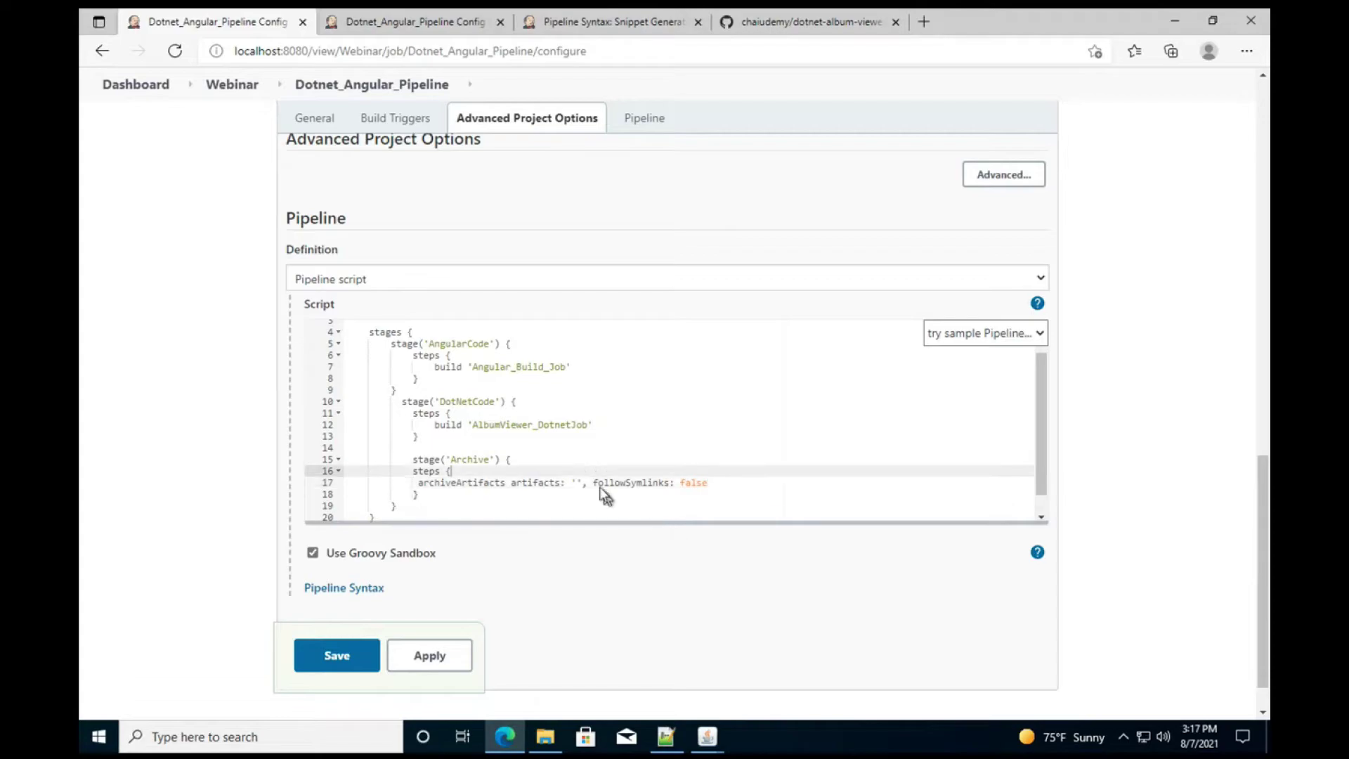
key(Down)
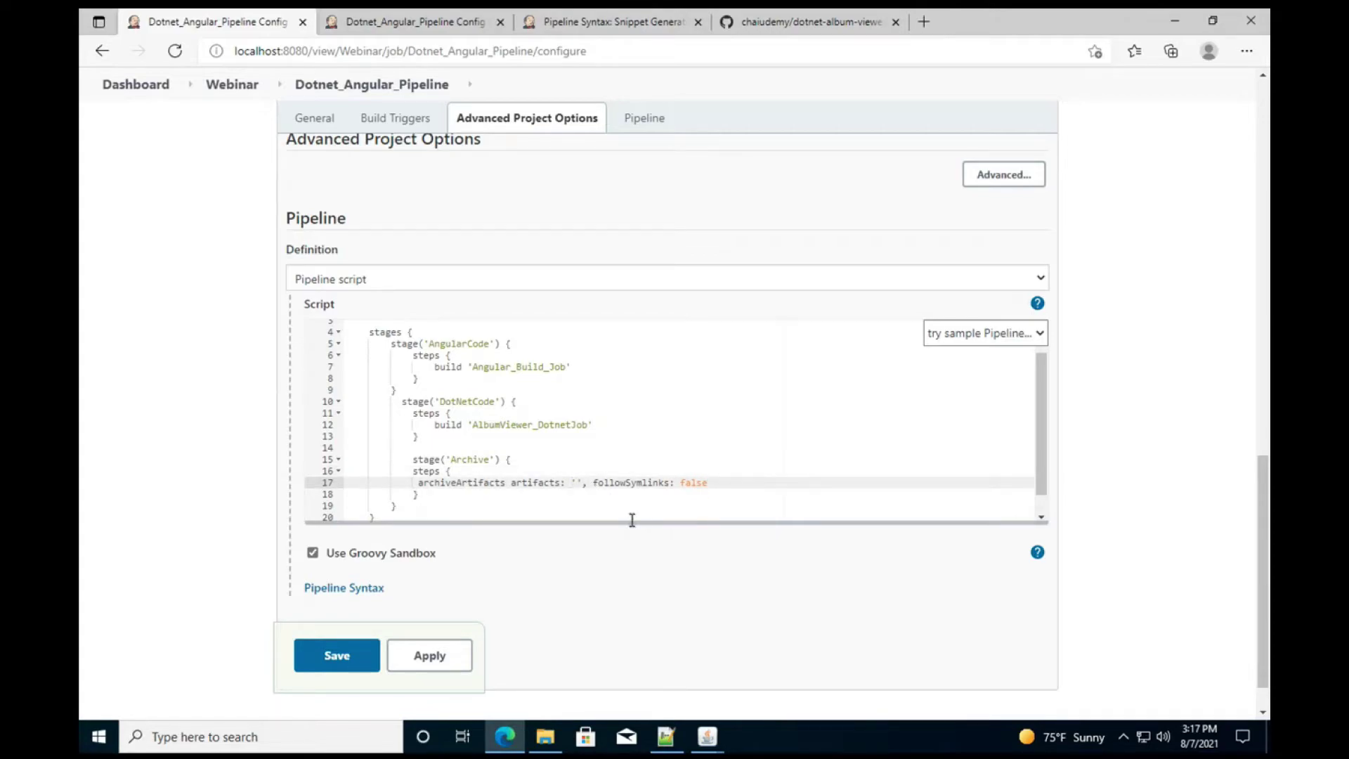
key(ctrl+v)
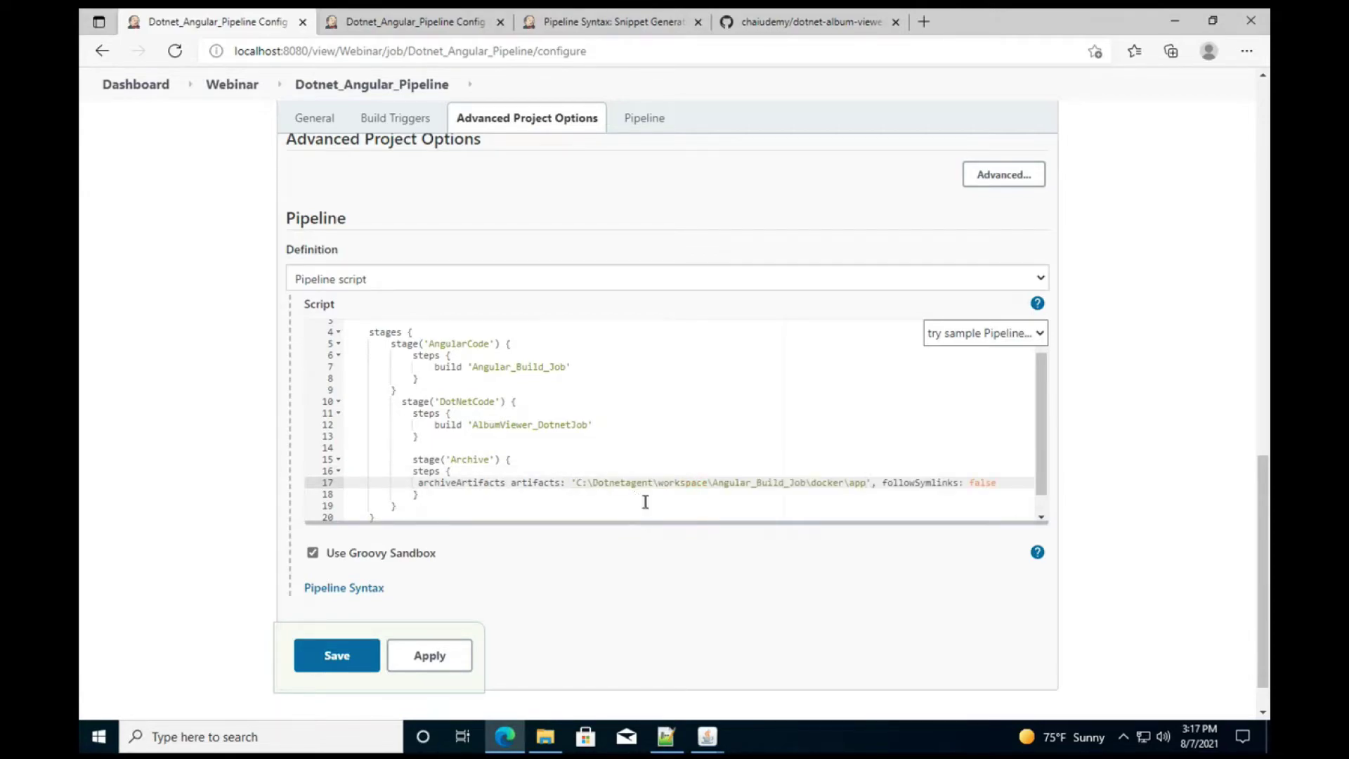
text(\)
click(420, 657)
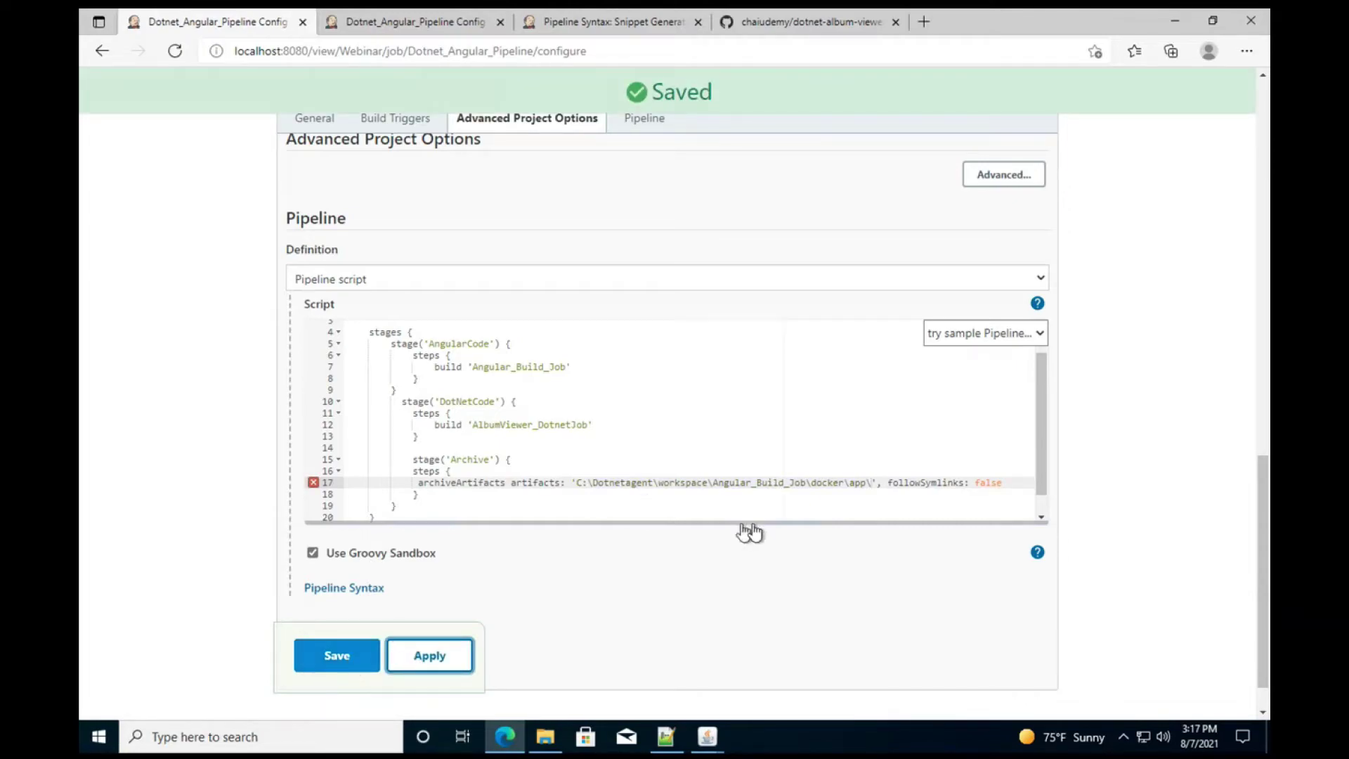
Step: Escape the artifacts path in the Archive stage by doubling each of its backslashes
click(598, 482)
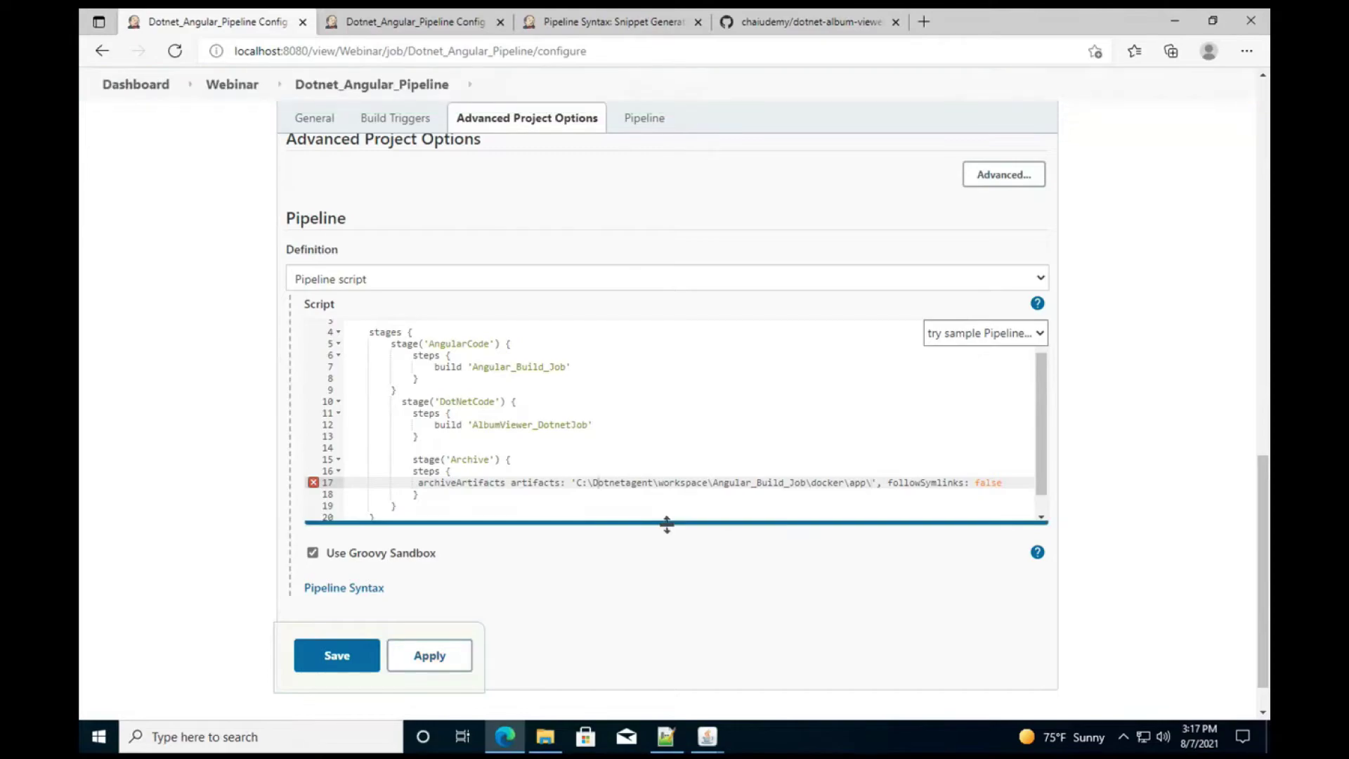
text(\)
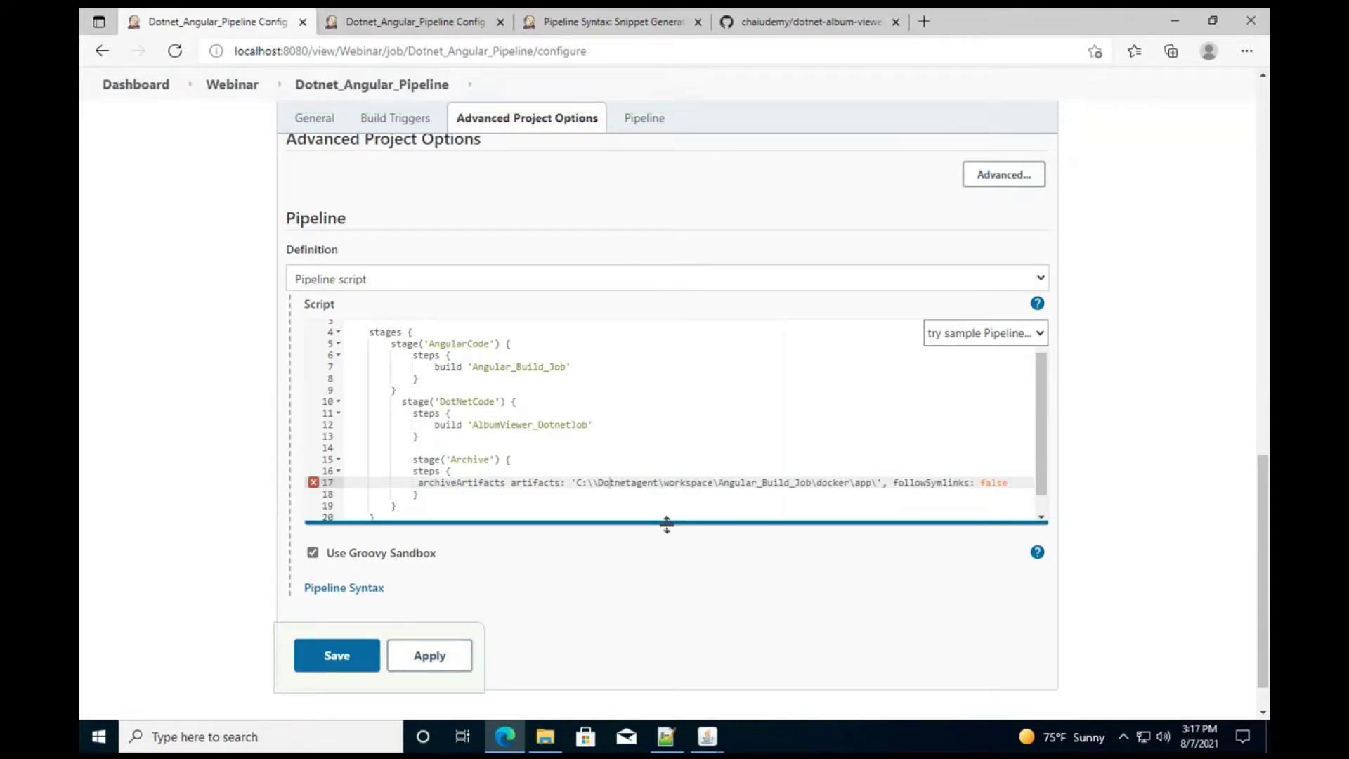
text(\\)
click(825, 482)
text(\)
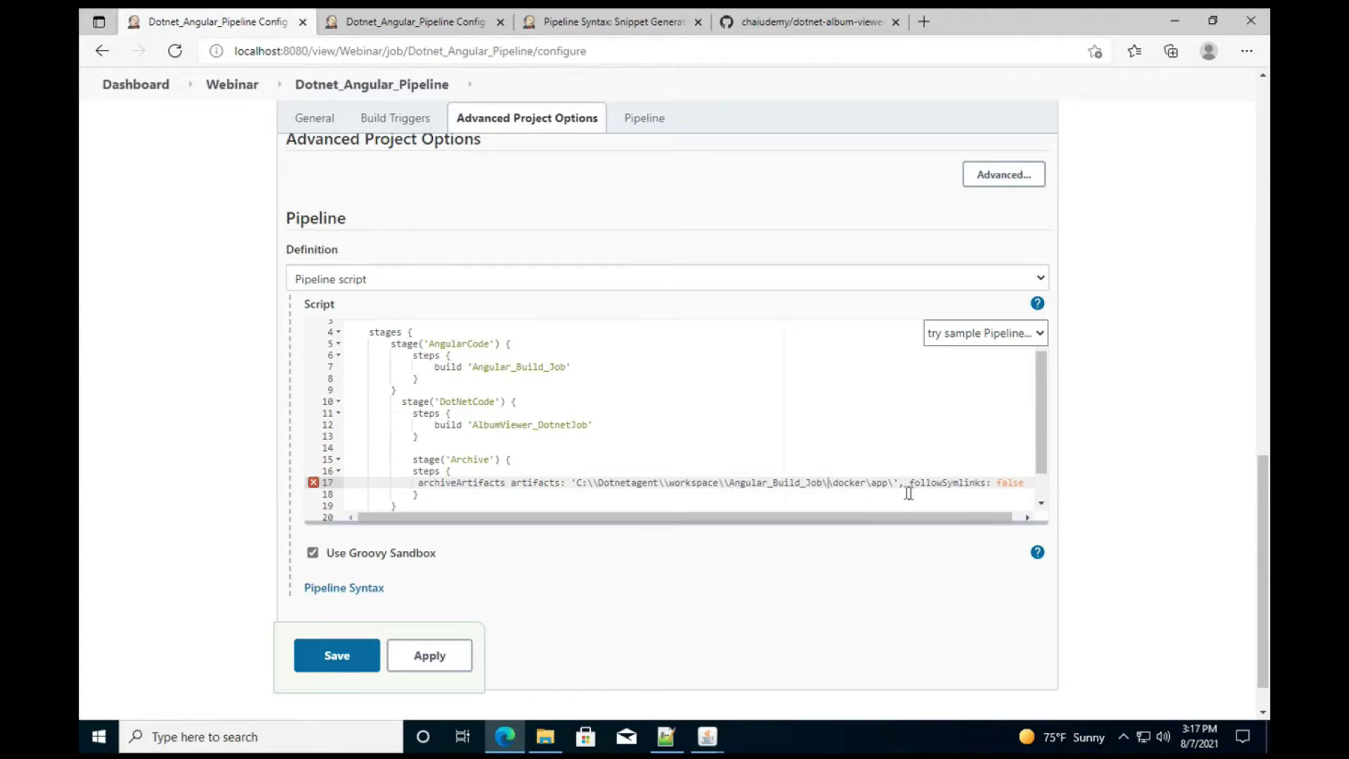
click(890, 482)
text(\)
click(873, 481)
text(\)
Step: Apply and save the pipeline configuration, and open the parameterized build form of Dotnet_Angular_Pipeline
click(447, 653)
click(338, 655)
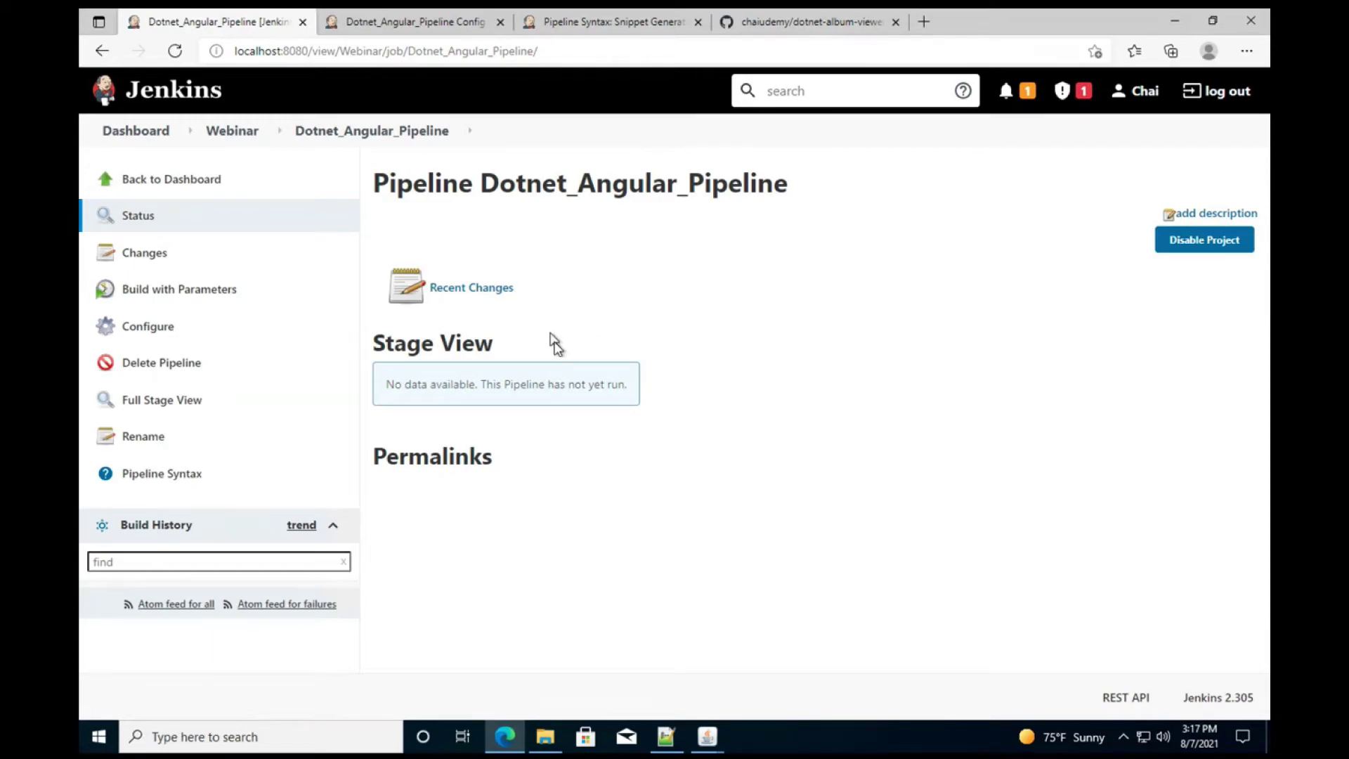
click(219, 290)
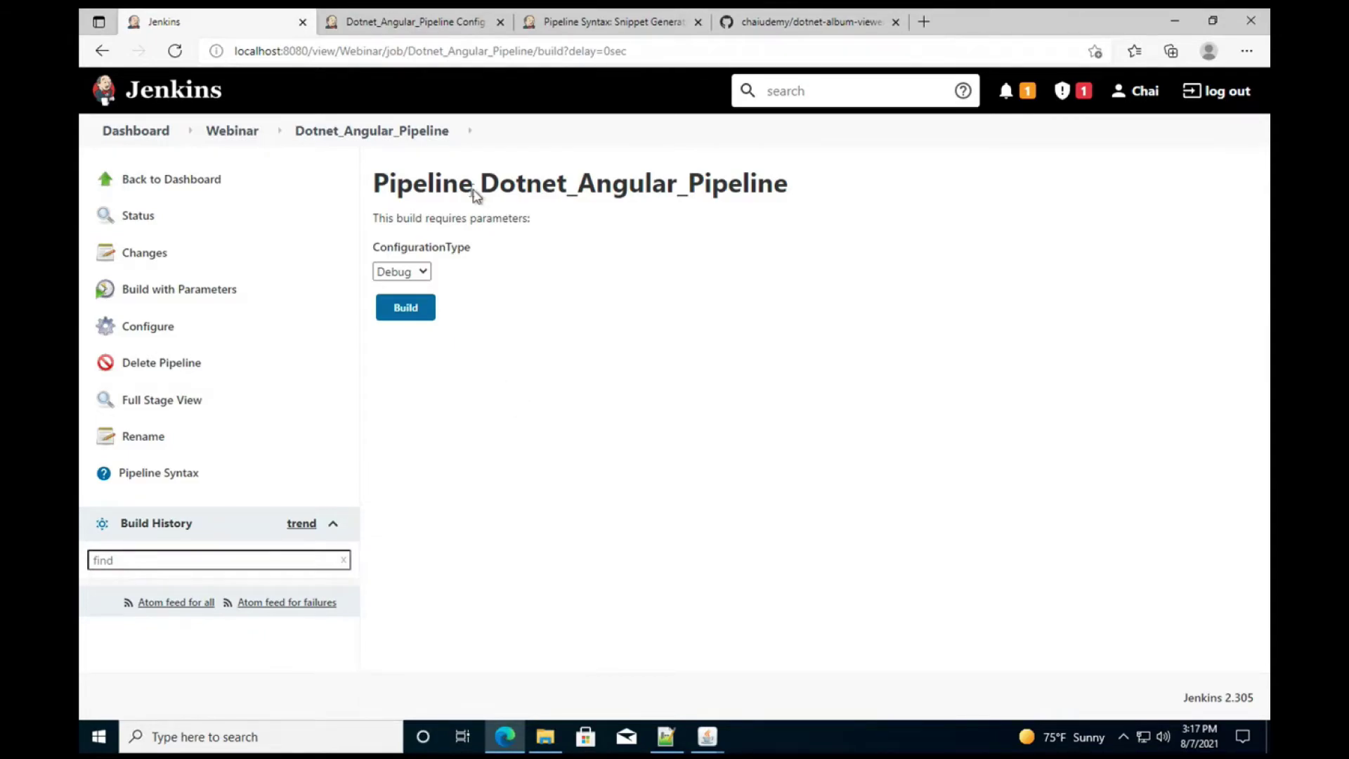
Step: Set ConfigurationType to Release and start the build of Dotnet_Angular_Pipeline
click(412, 274)
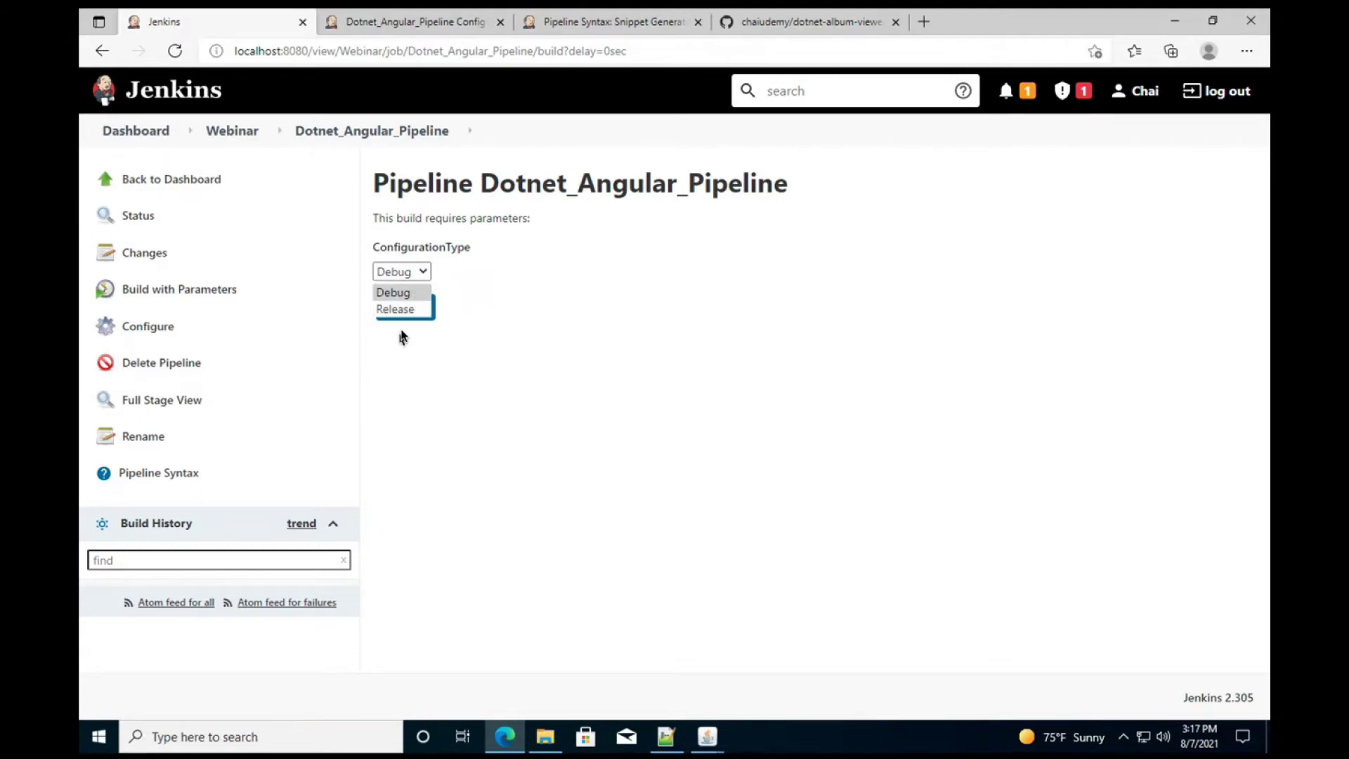
click(407, 295)
click(407, 274)
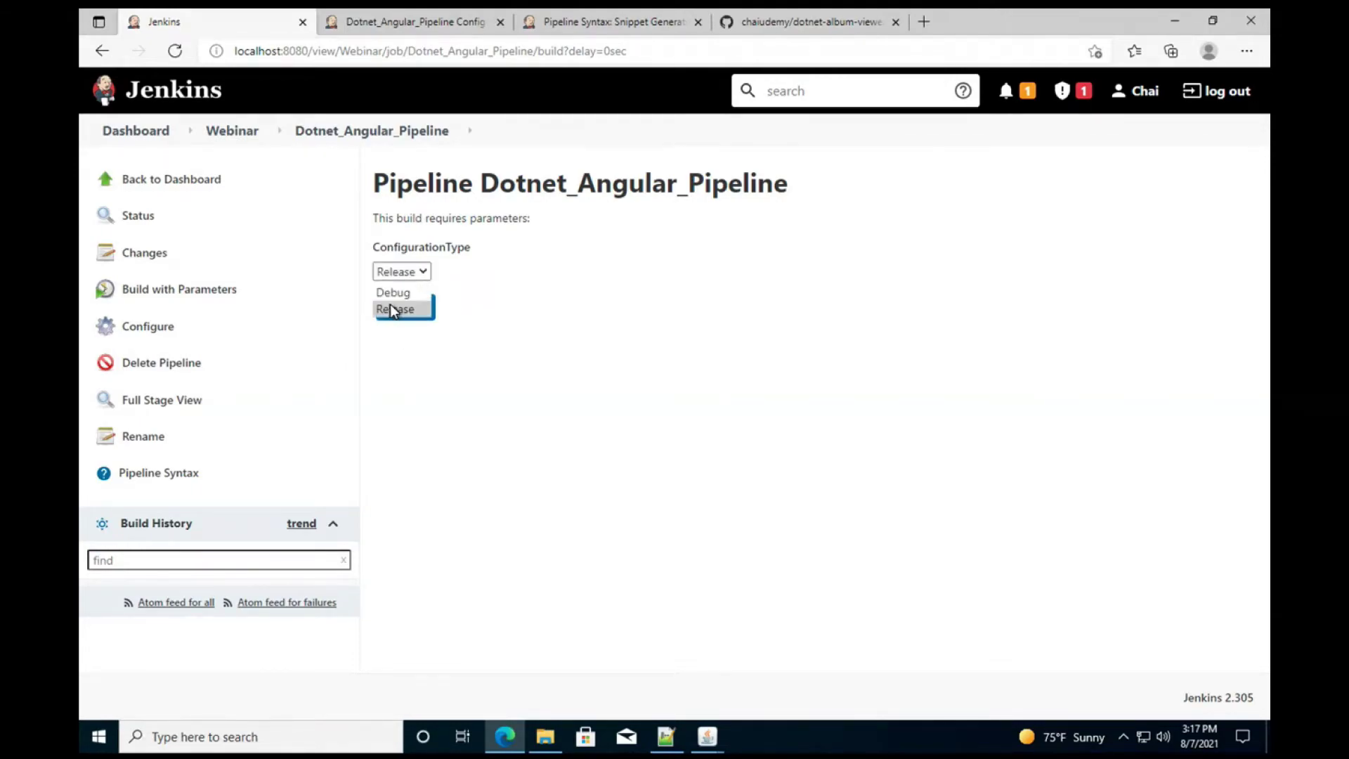
click(391, 292)
double_click(415, 245)
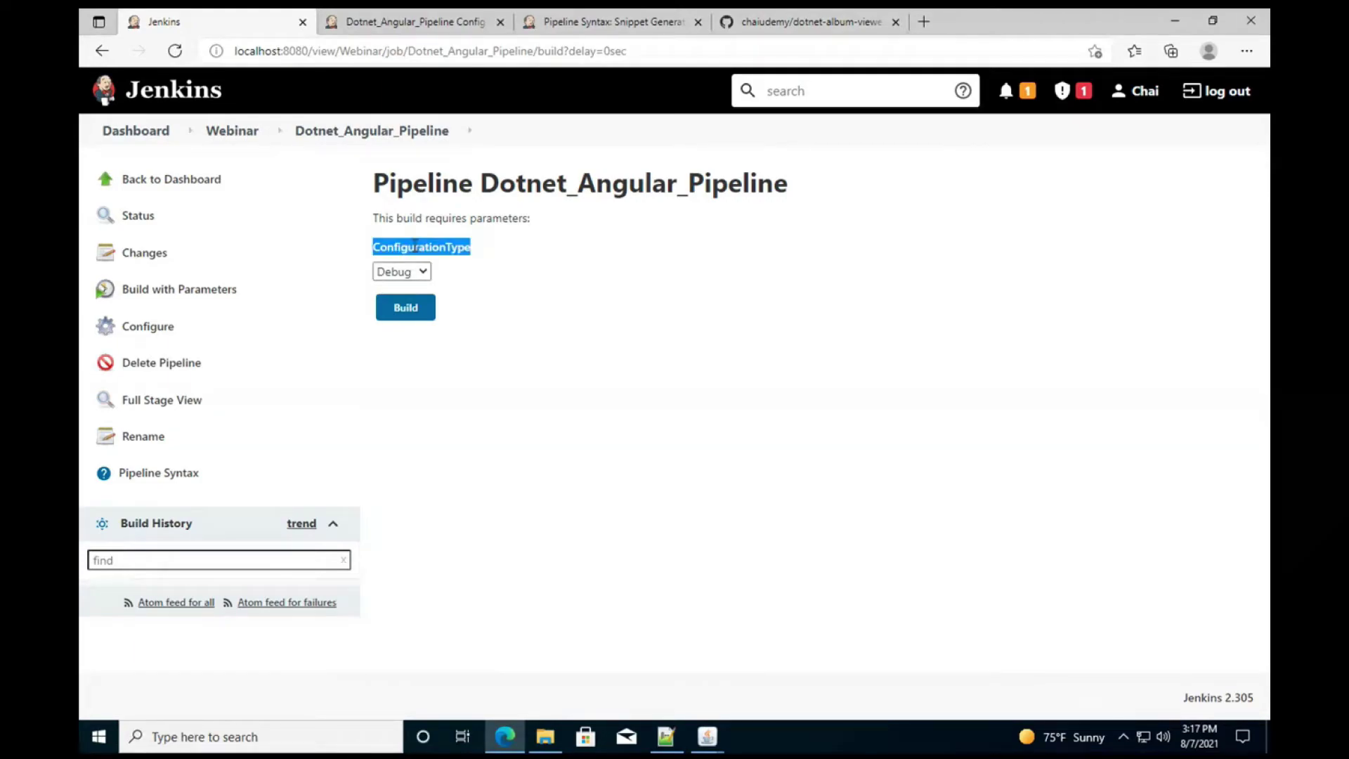
click(423, 279)
click(396, 313)
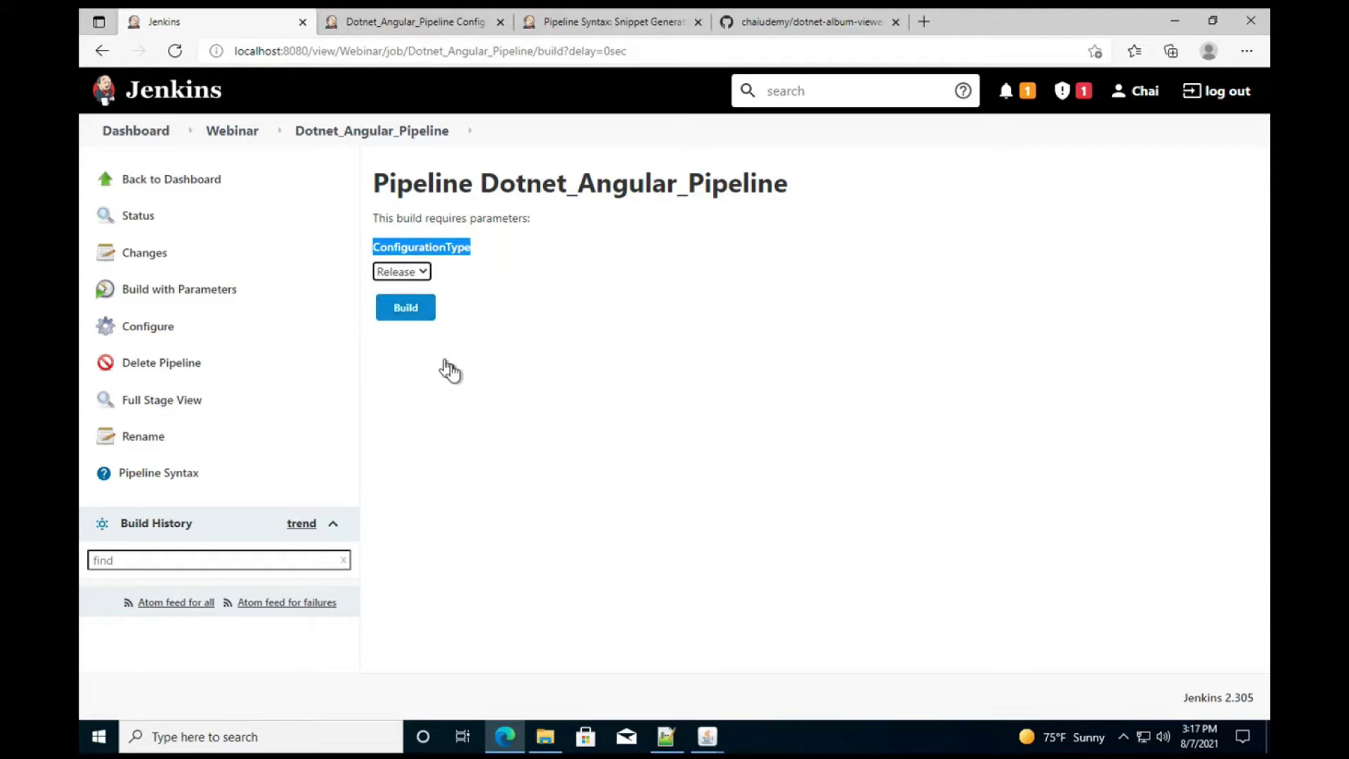
click(408, 308)
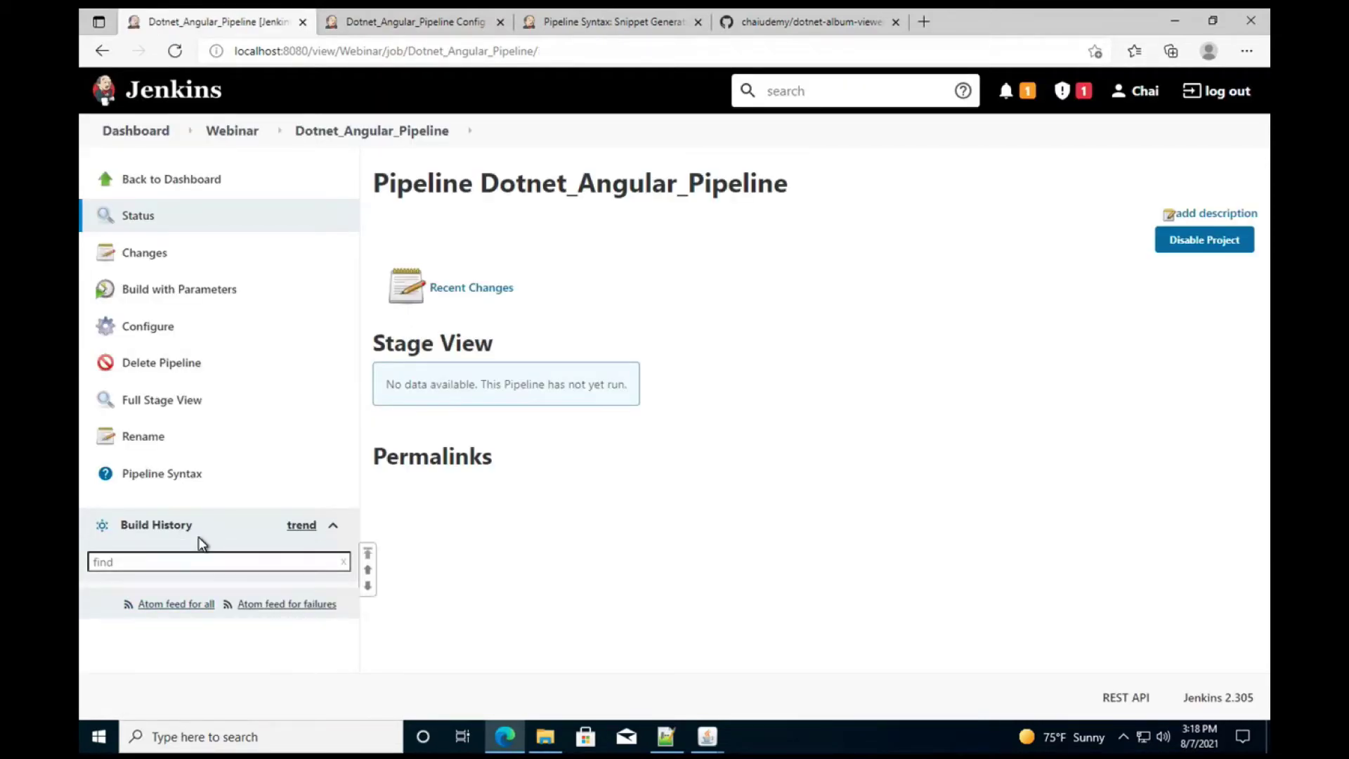
Step: Open the console output of build #1 to read why it failed
click(181, 297)
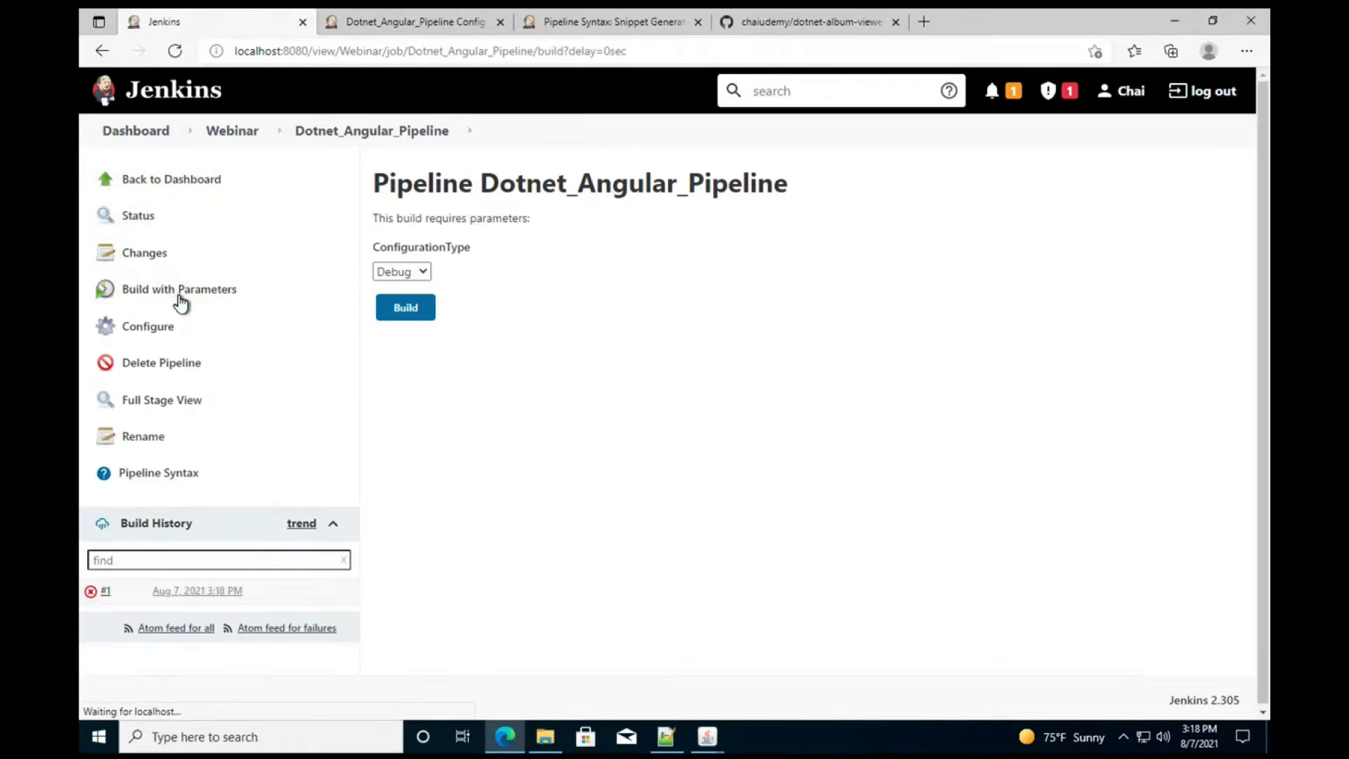
click(106, 590)
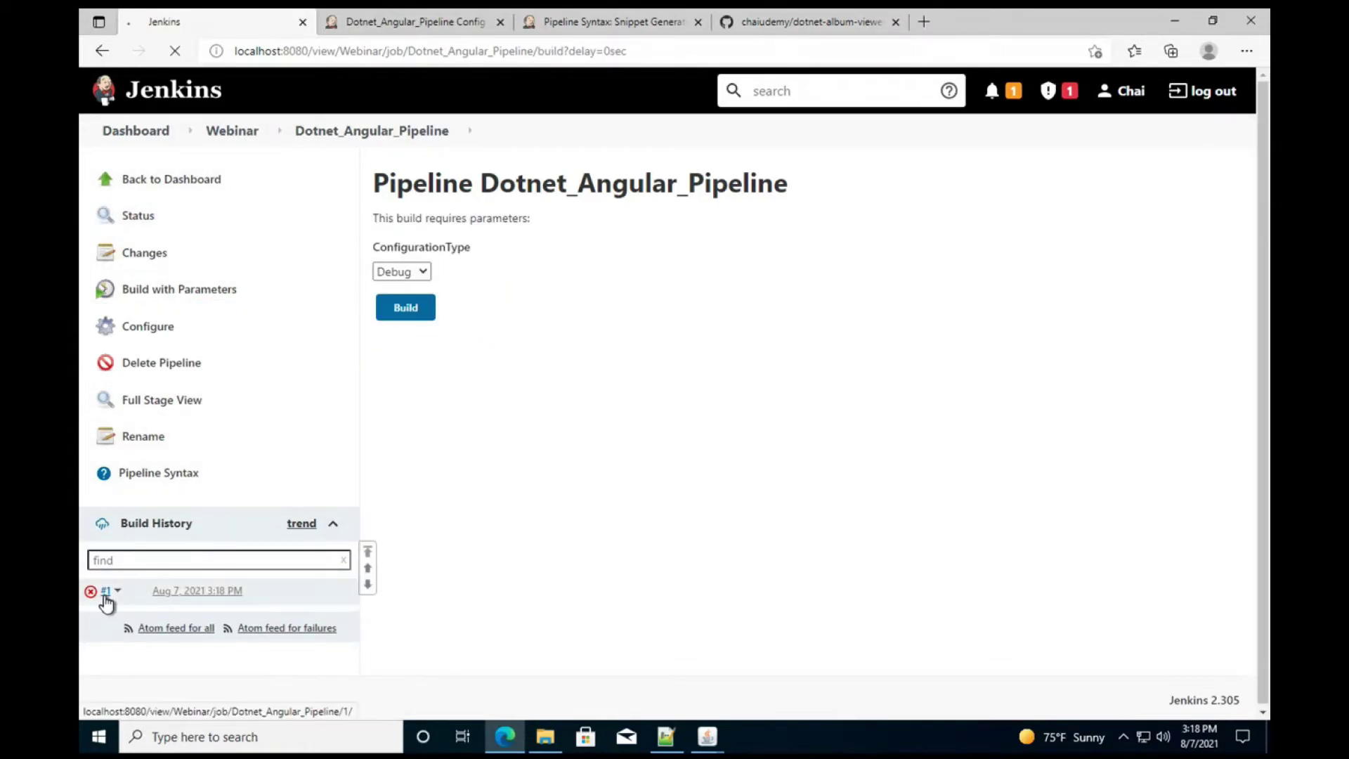
click(229, 290)
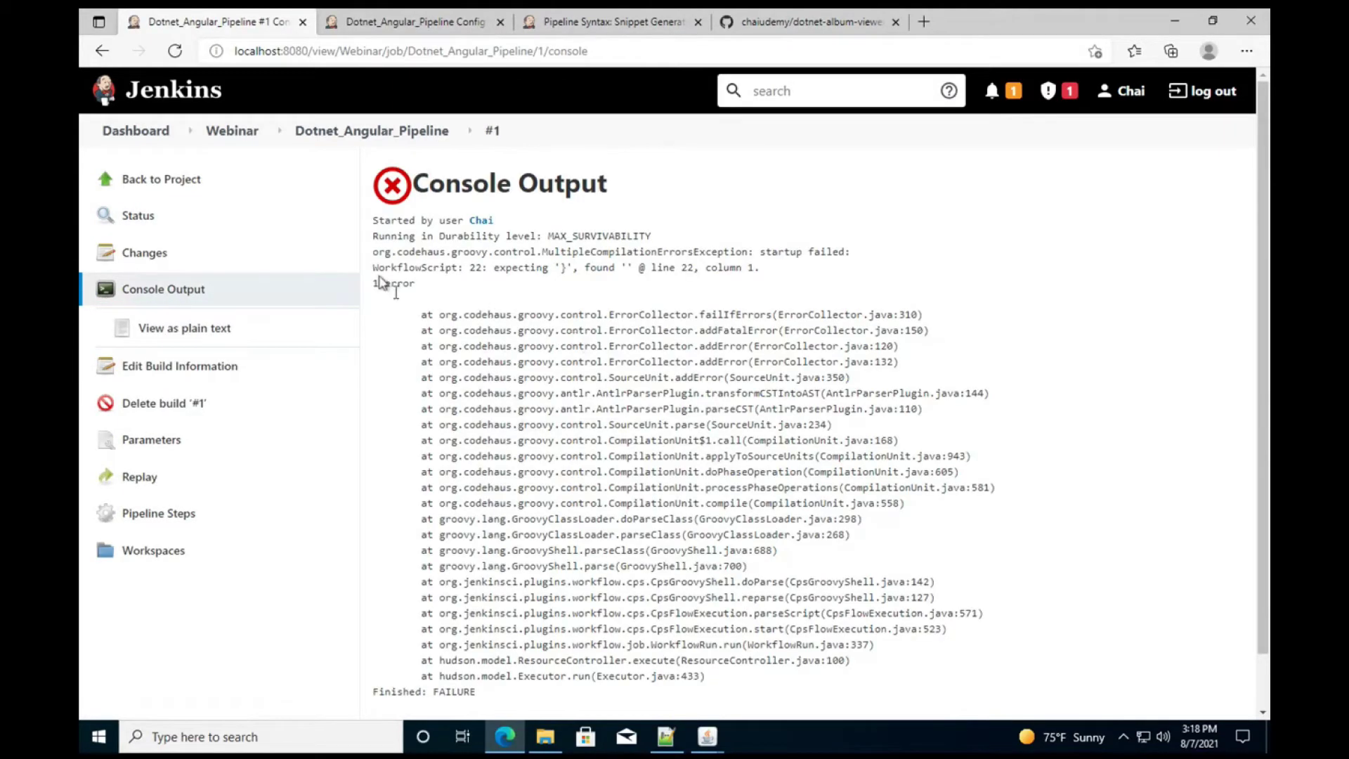
Step: Reopen the pipeline configuration and check the script's brace pairing by folding the Archive and DotNetCode stages
click(342, 132)
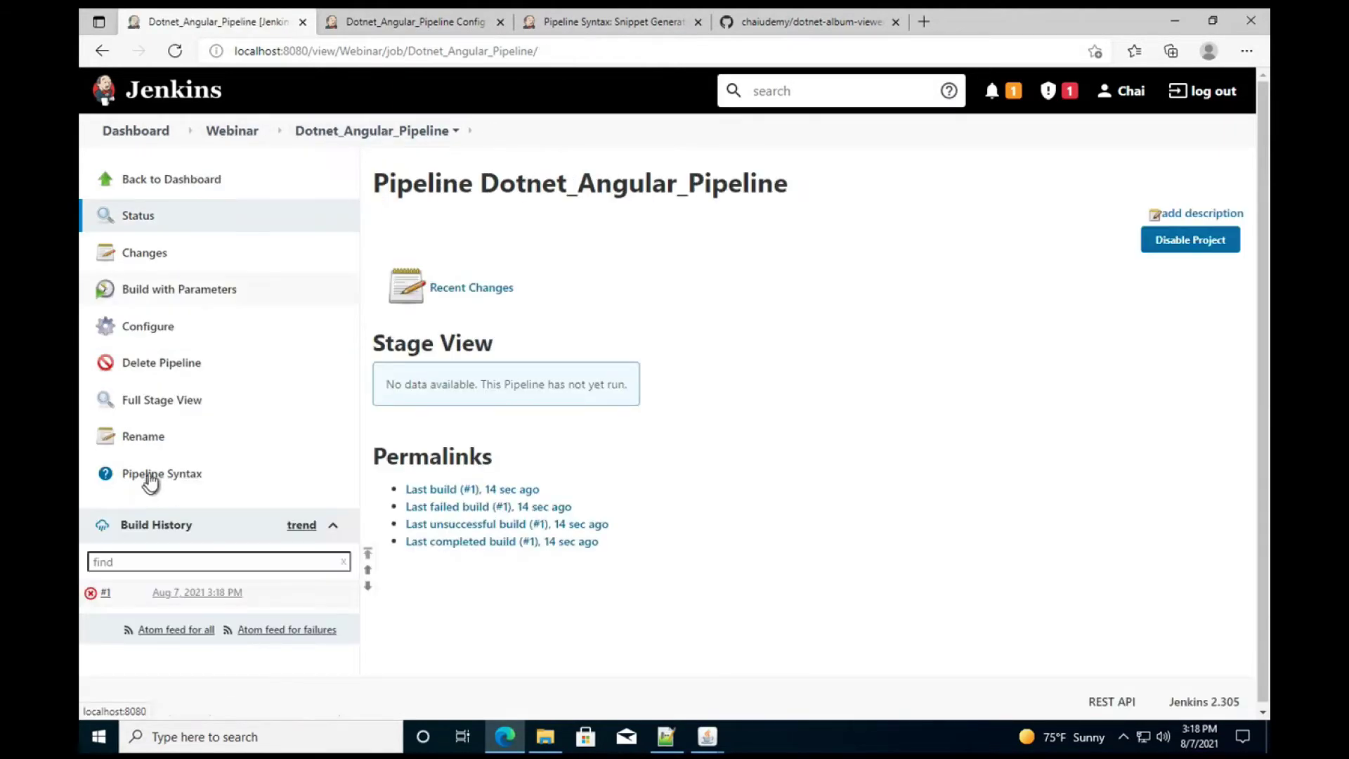
click(135, 339)
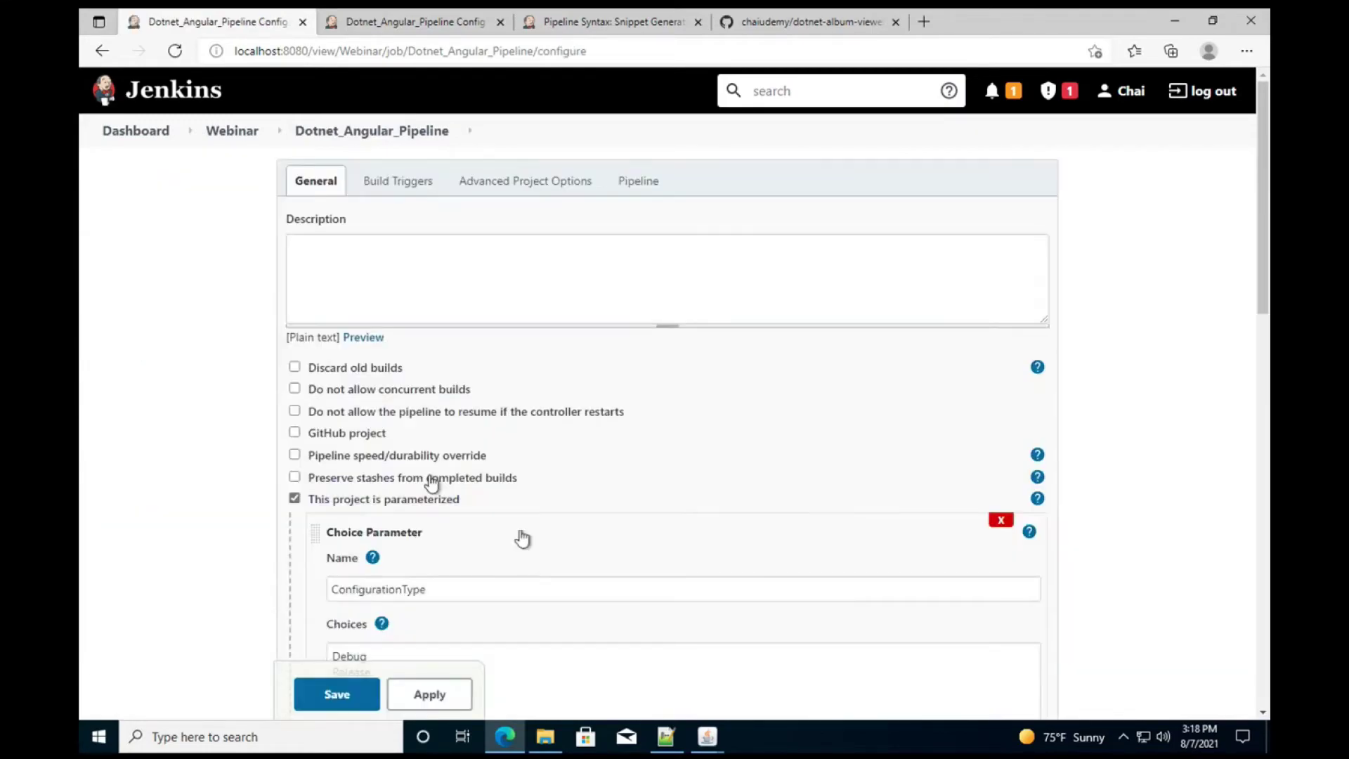
scroll(621, 596, down, 15)
click(608, 356)
scroll(608, 358, down, 2)
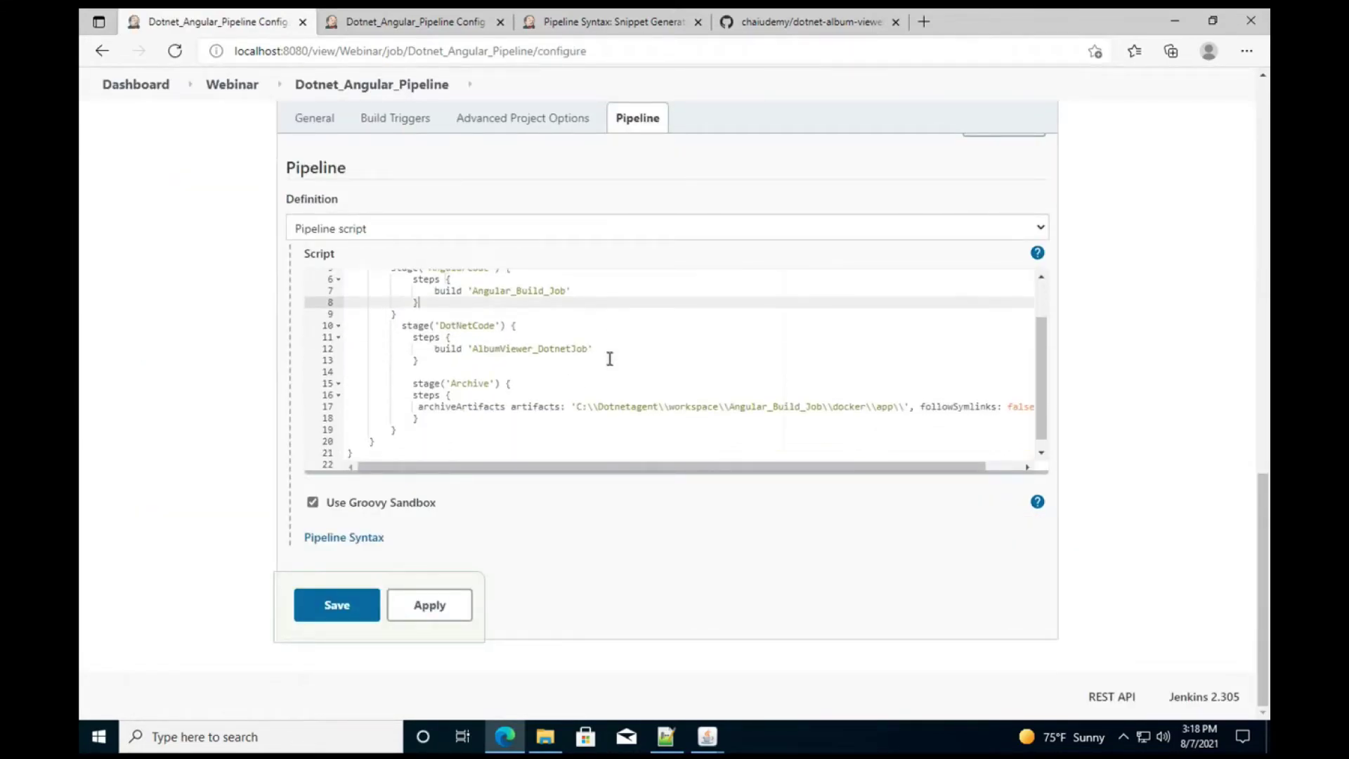
click(460, 410)
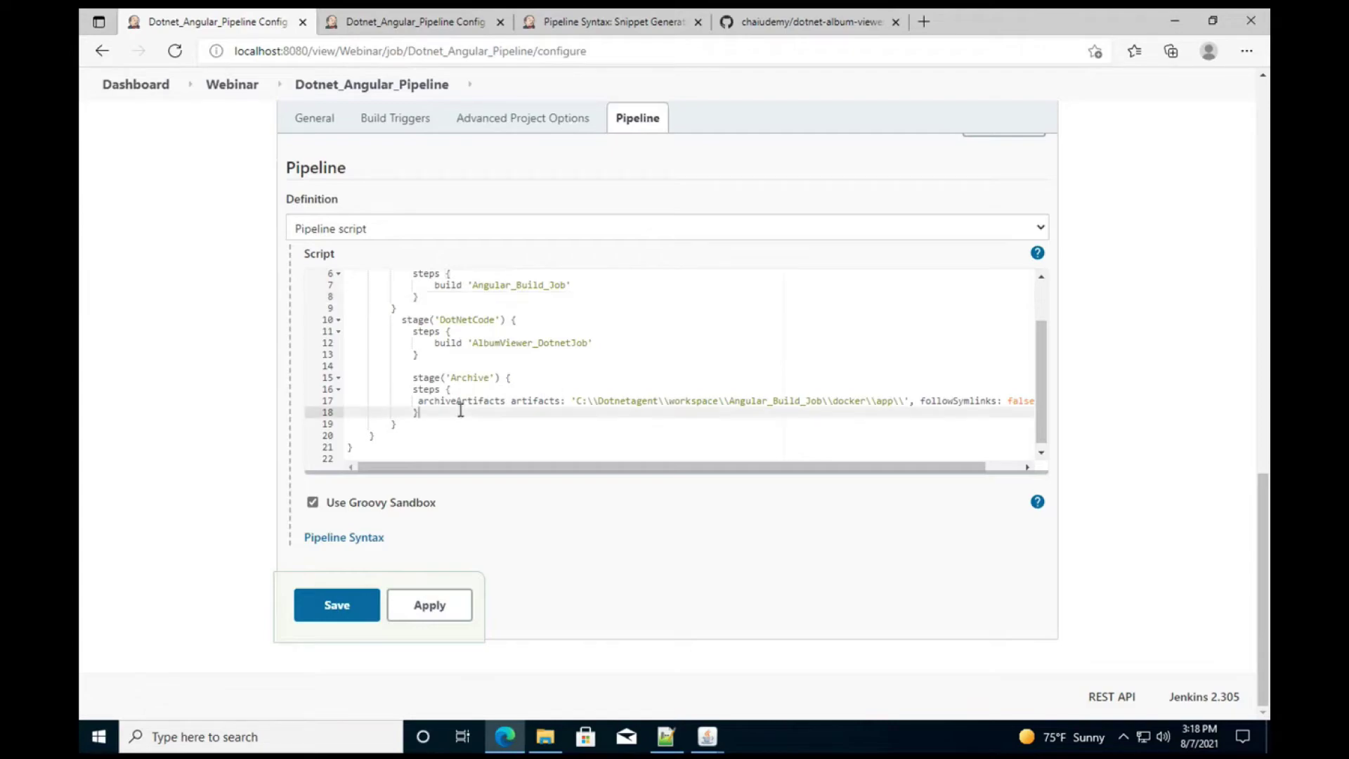
click(339, 389)
click(340, 411)
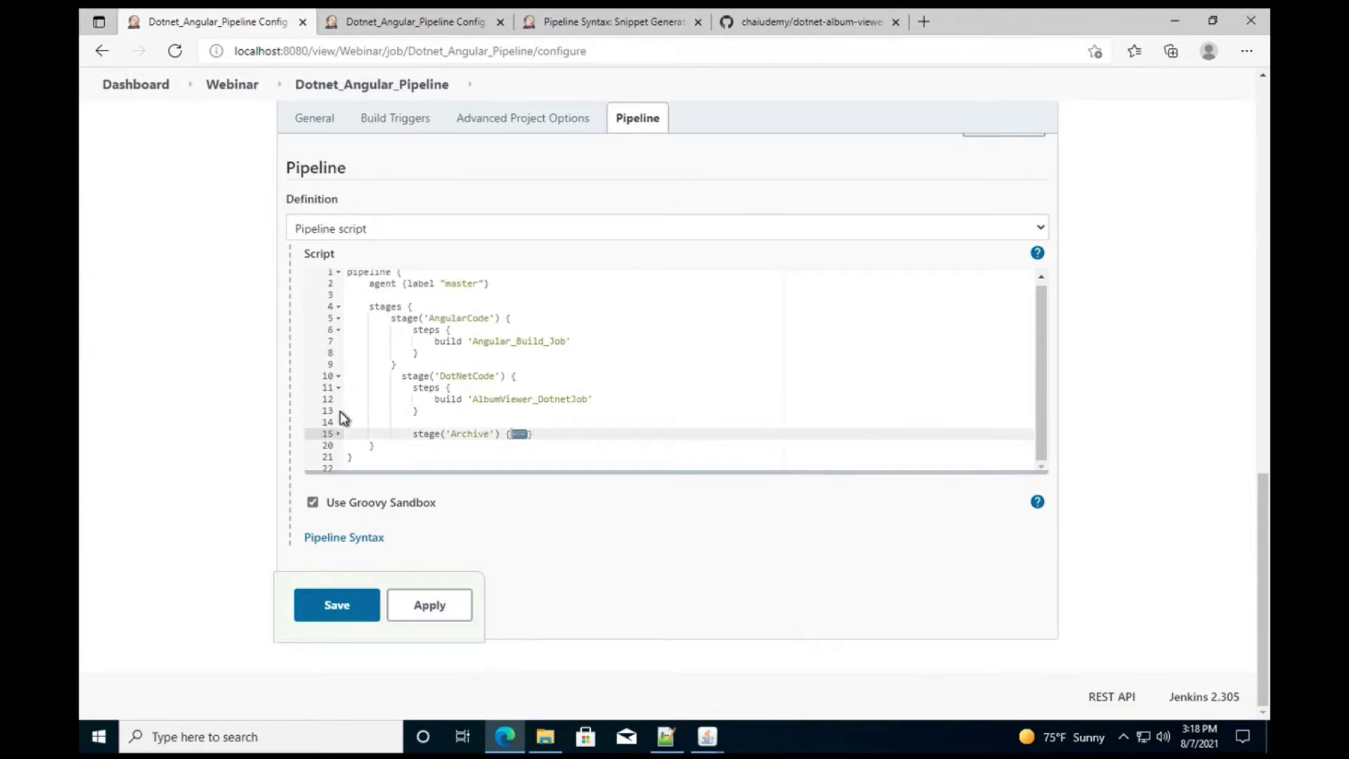
click(337, 377)
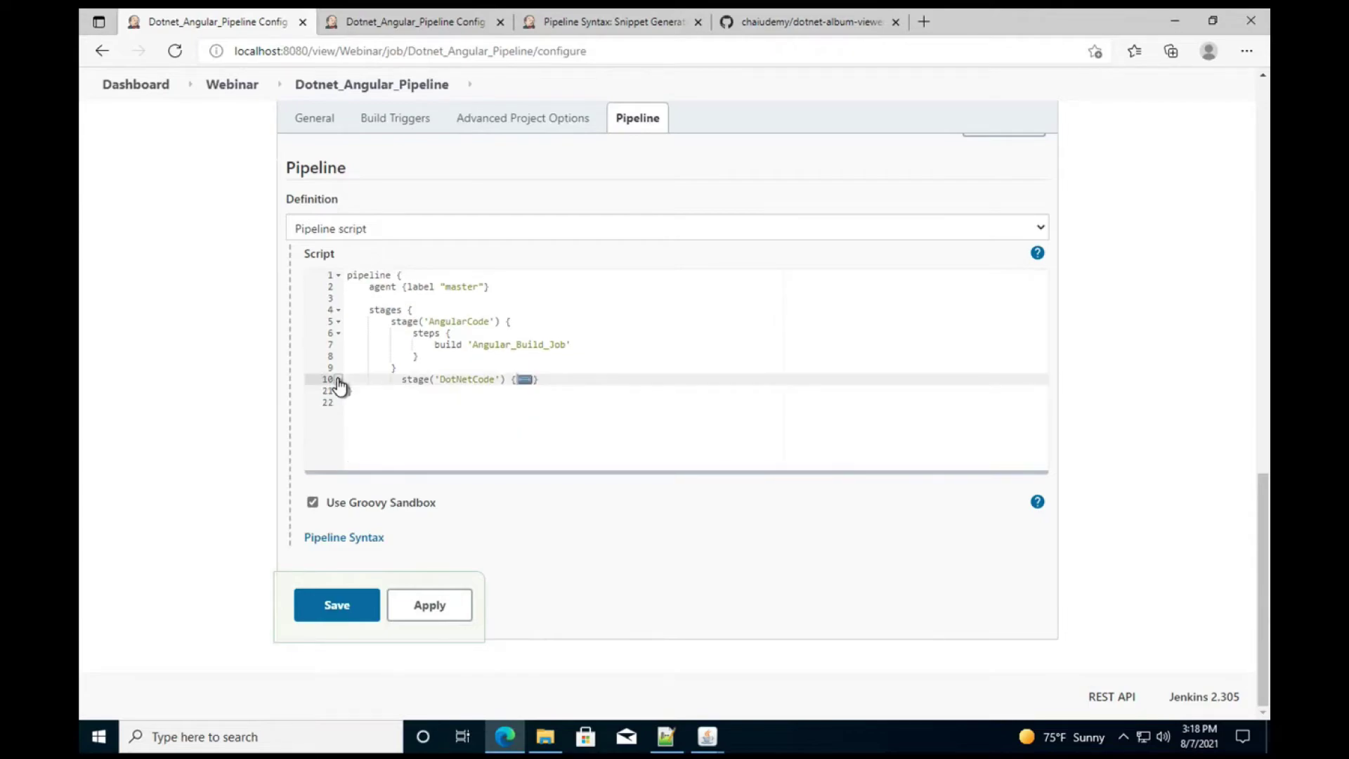
click(338, 379)
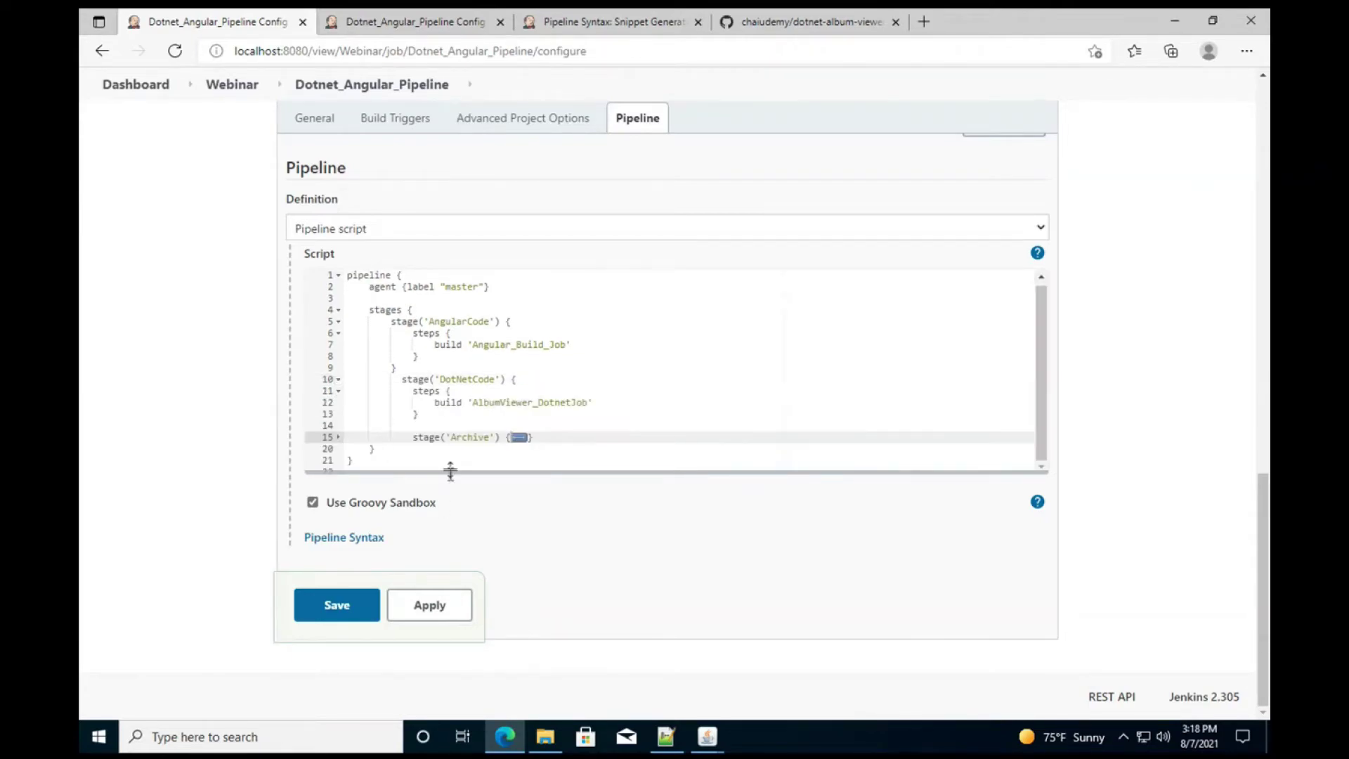
Step: Remove the closing brace on line 20, add a closing brace ending the DotNetCode stage after its steps block, and save the configuration
click(427, 451)
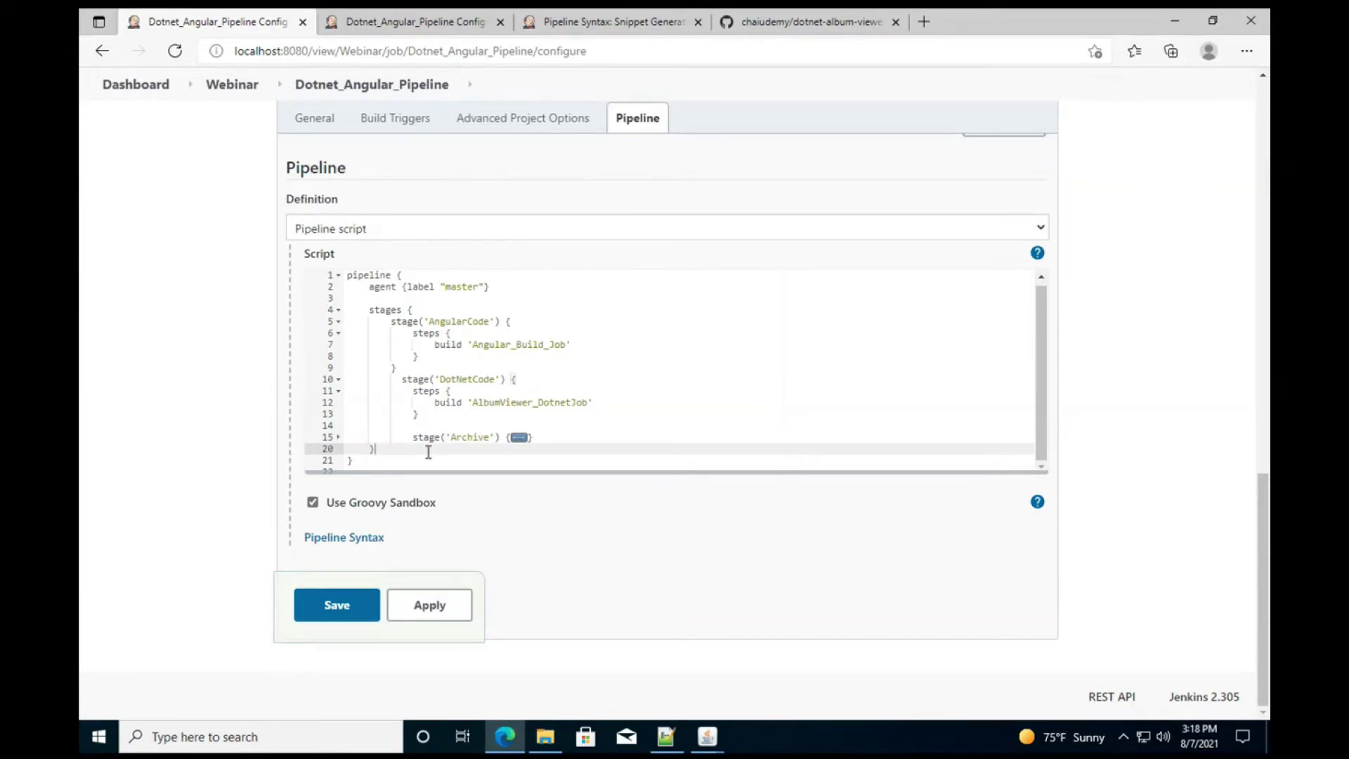
click(432, 420)
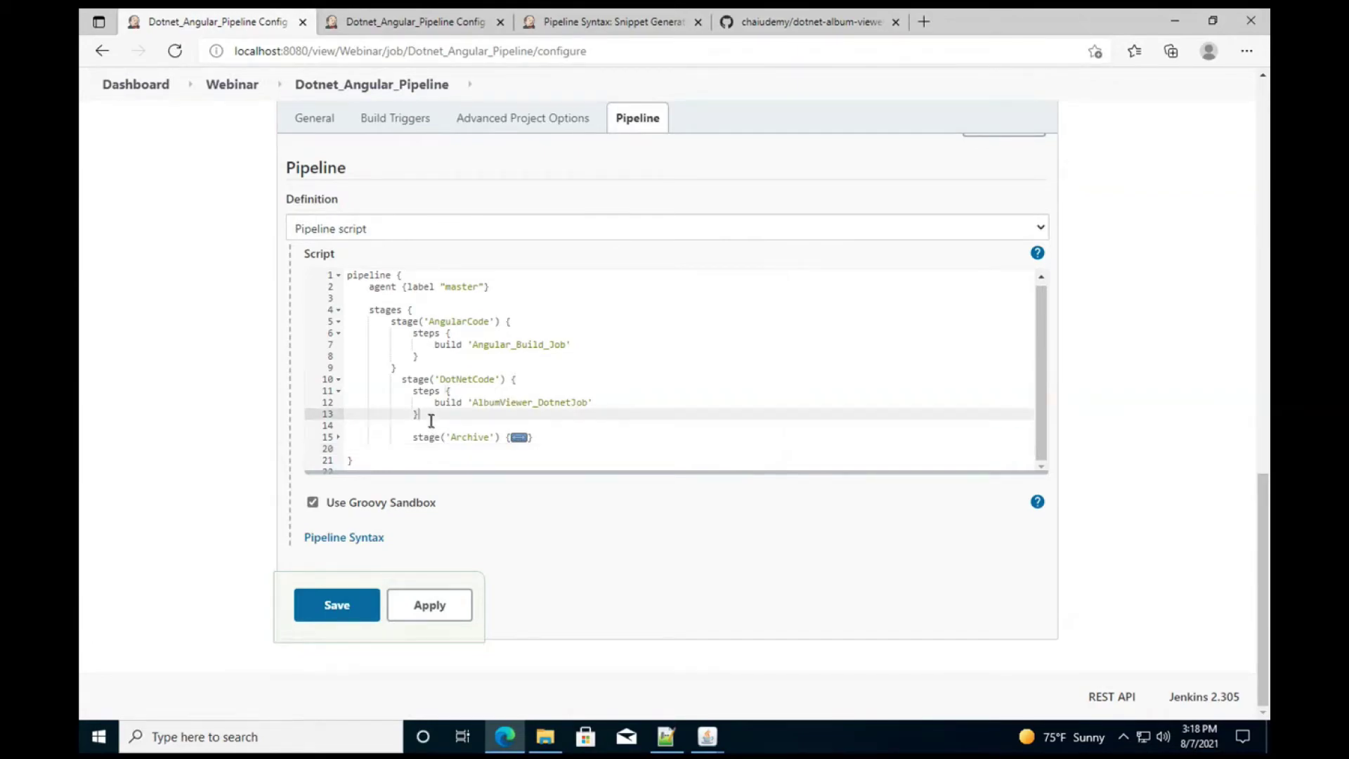
key(Return)
text(})
click(419, 415)
click(338, 381)
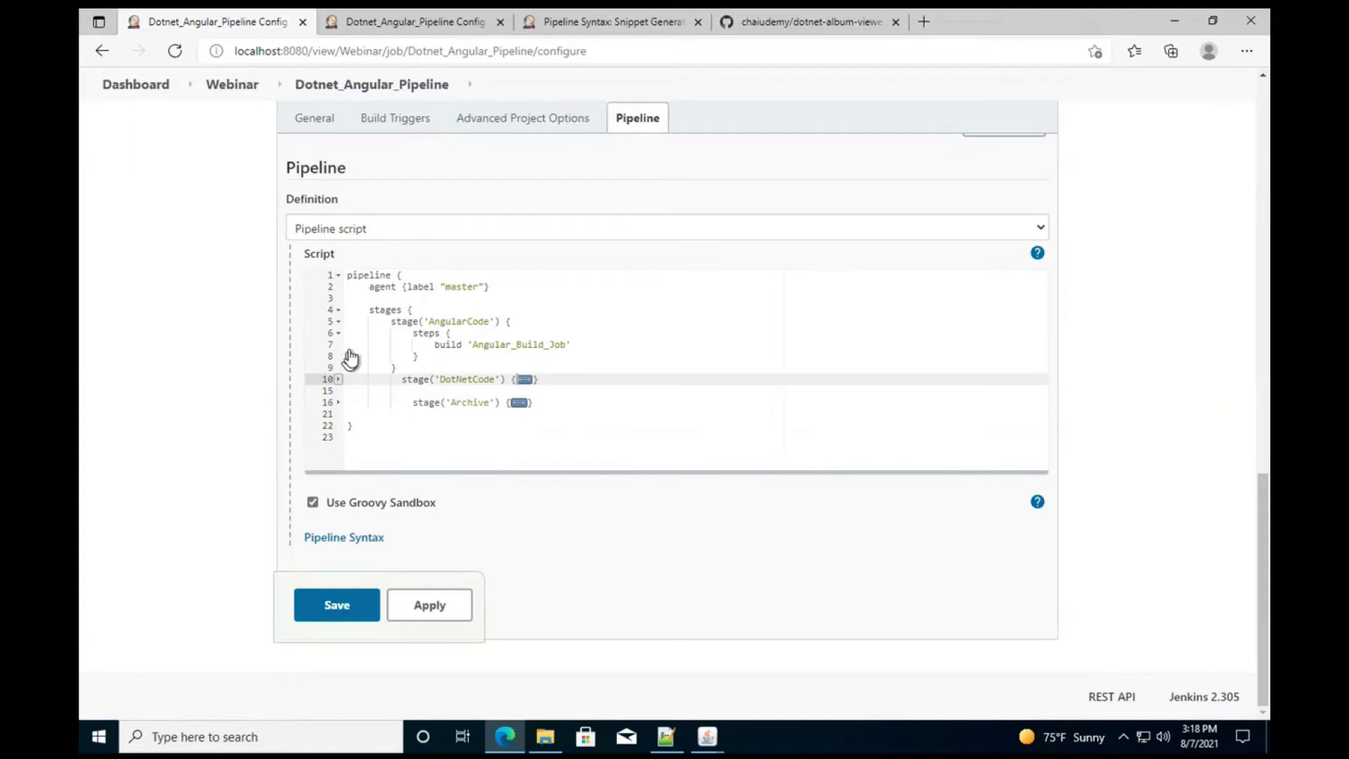
click(338, 322)
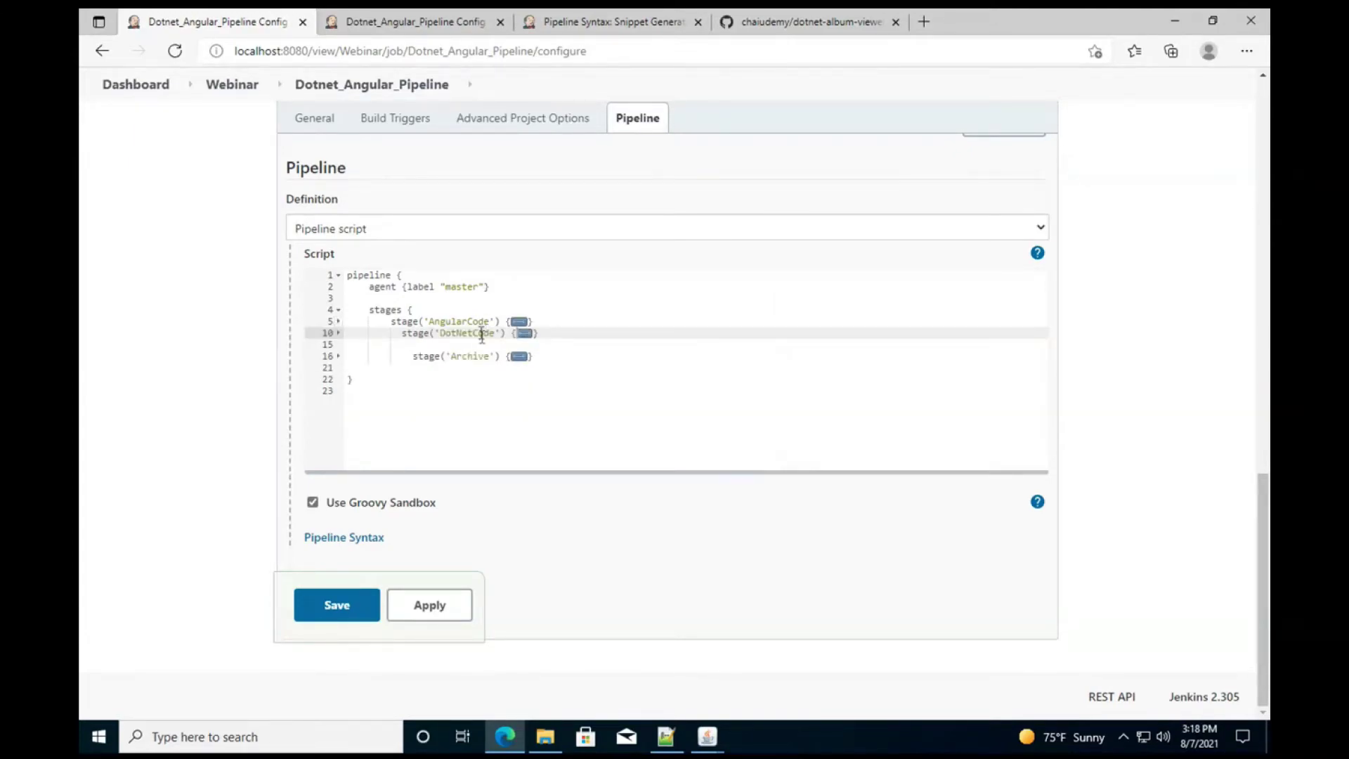
click(338, 606)
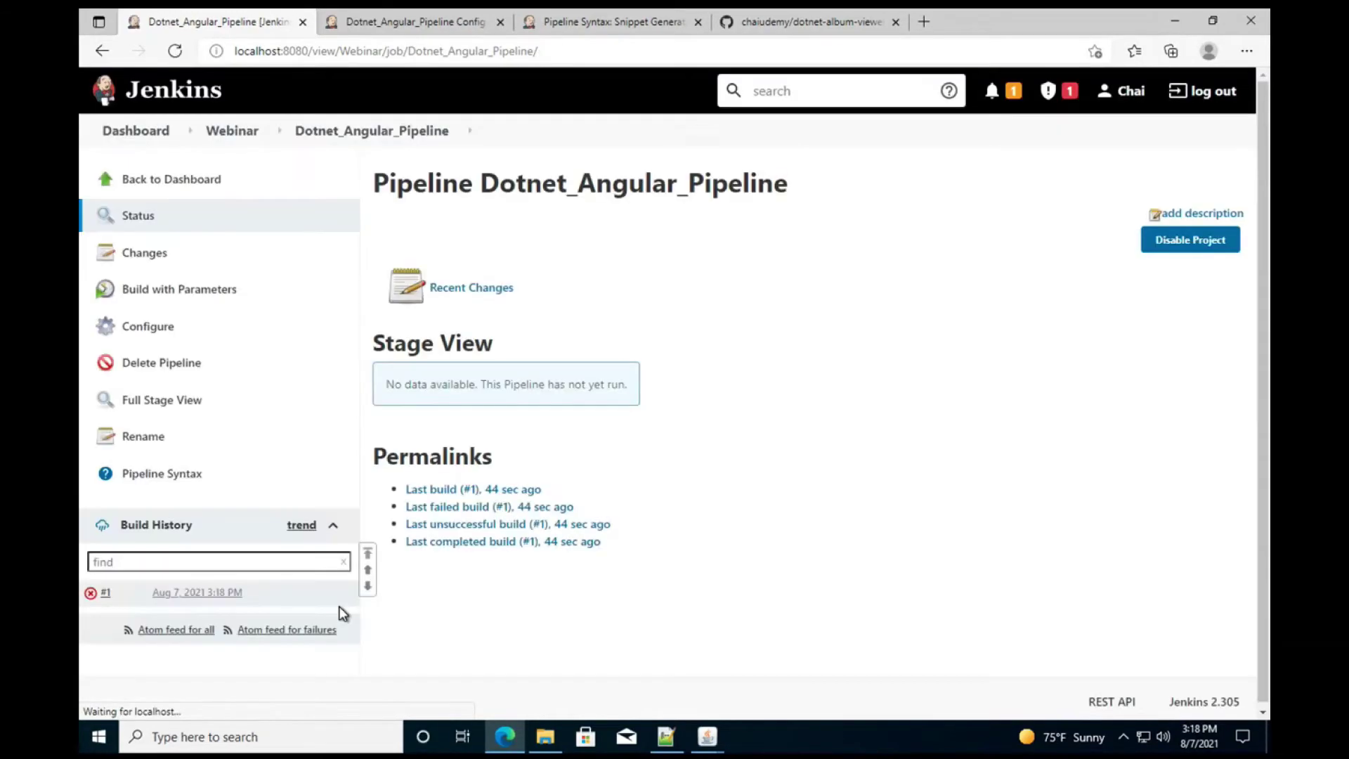
Step: Build the pipeline with ConfigurationType Debug and open the console output of build #2
click(244, 300)
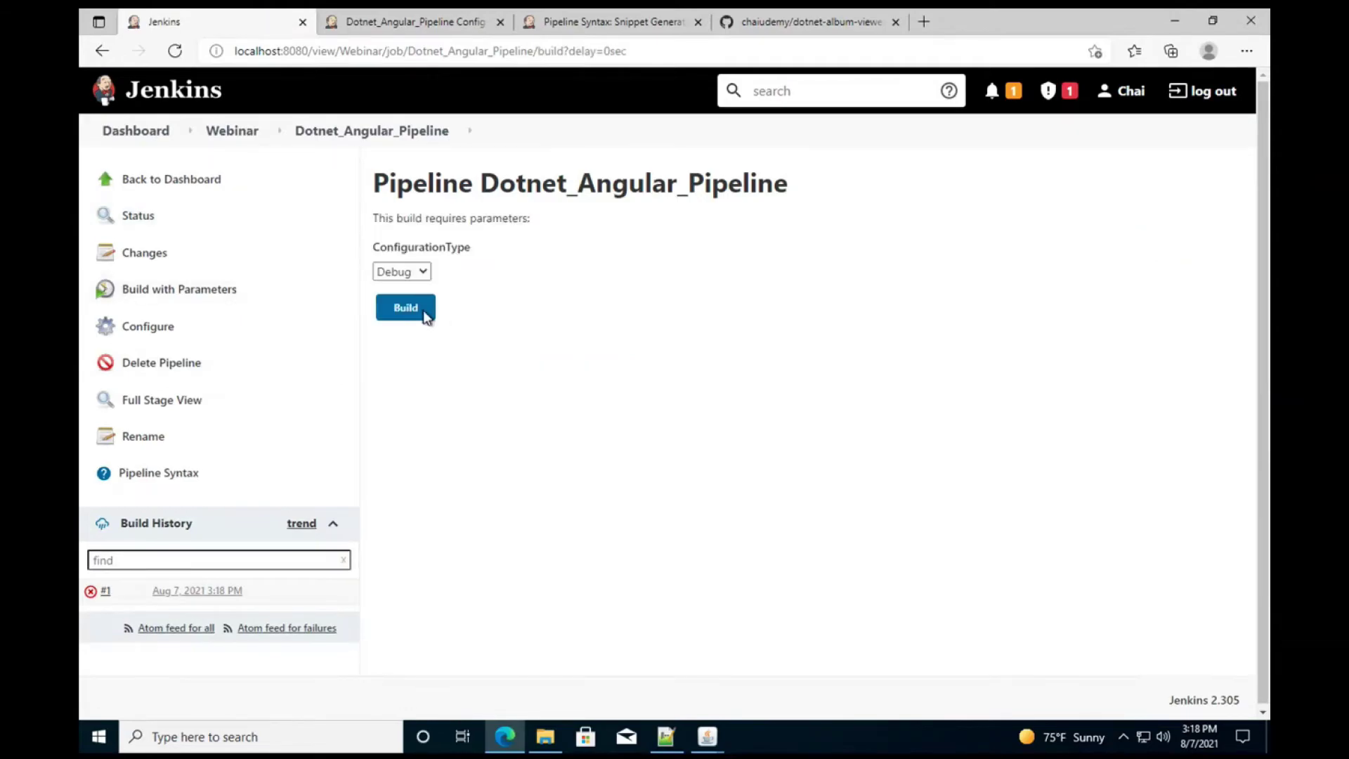
click(420, 309)
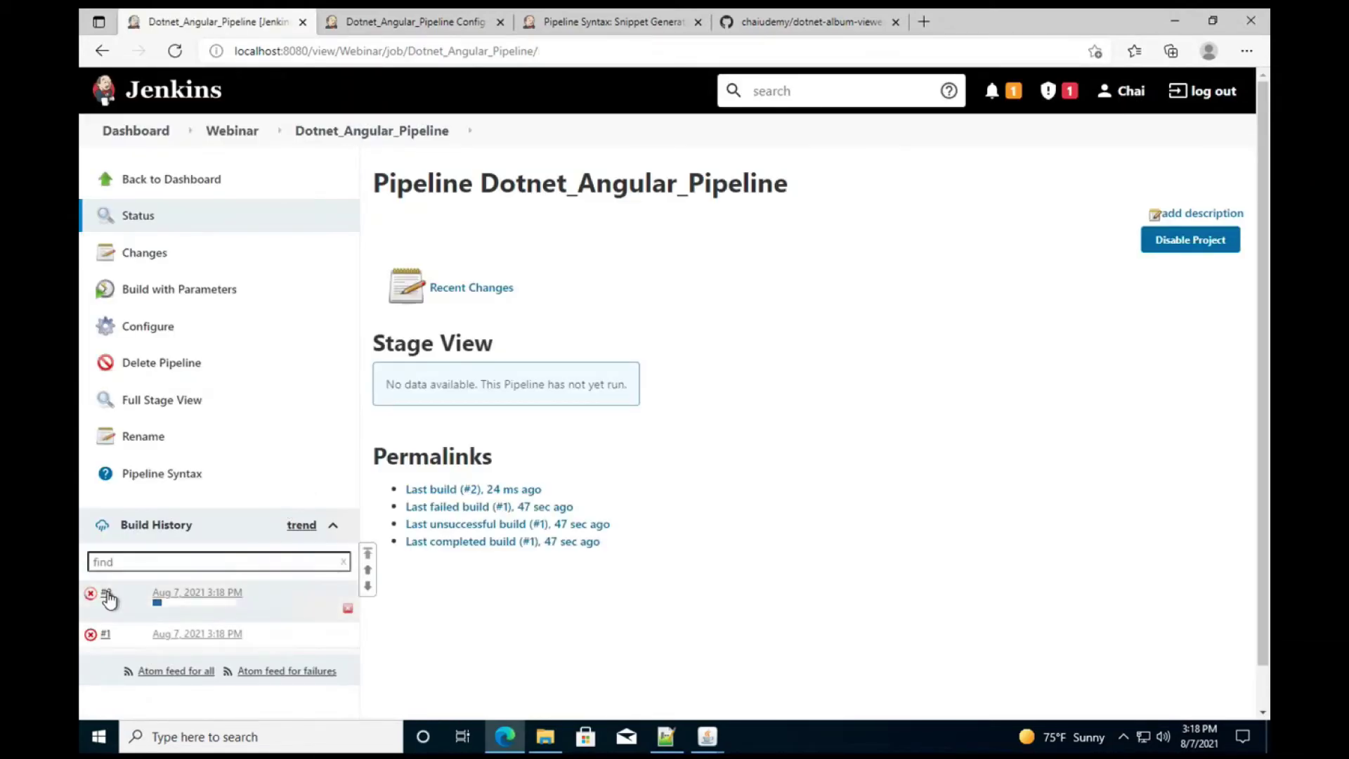
click(109, 594)
click(186, 293)
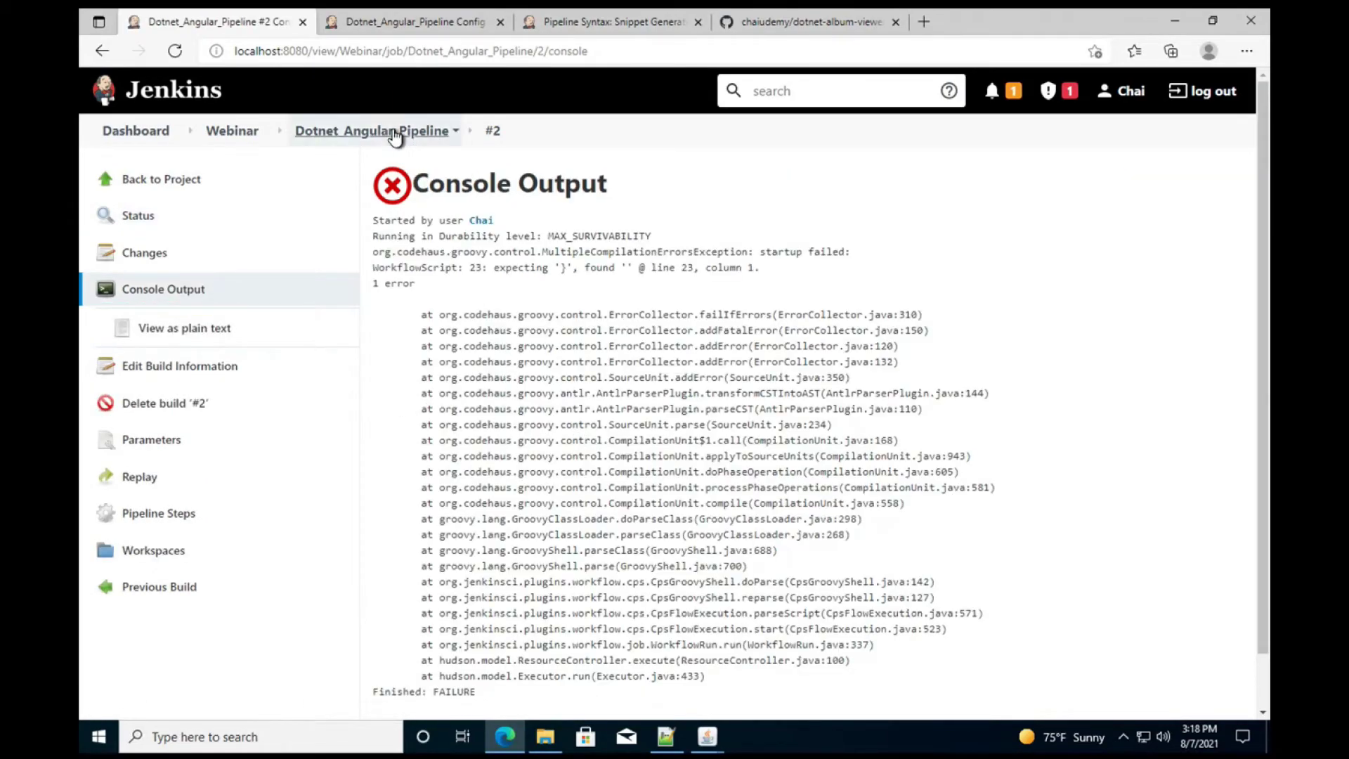
Step: Reopen the pipeline configuration and fold the Archive, DotNetCode and AngularCode stages to look for the missing closing brace
click(391, 133)
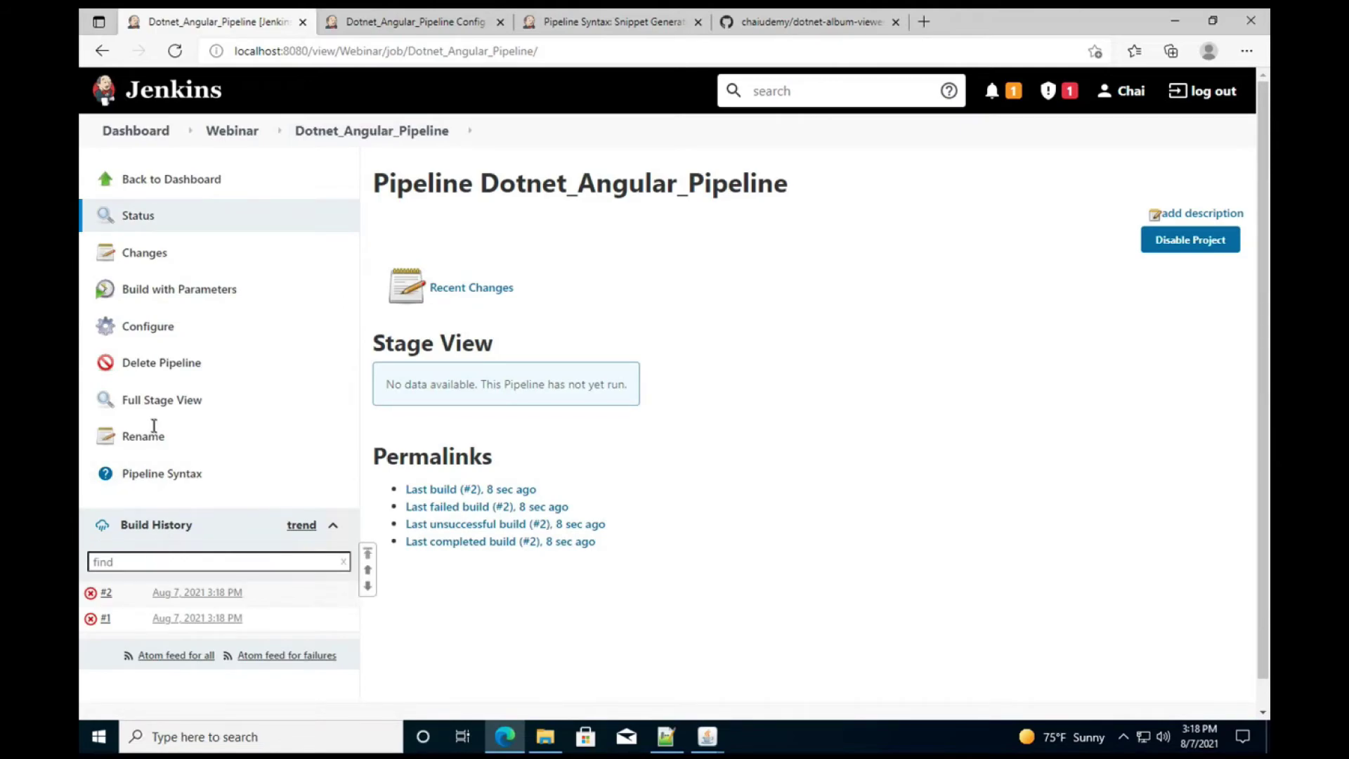
click(151, 327)
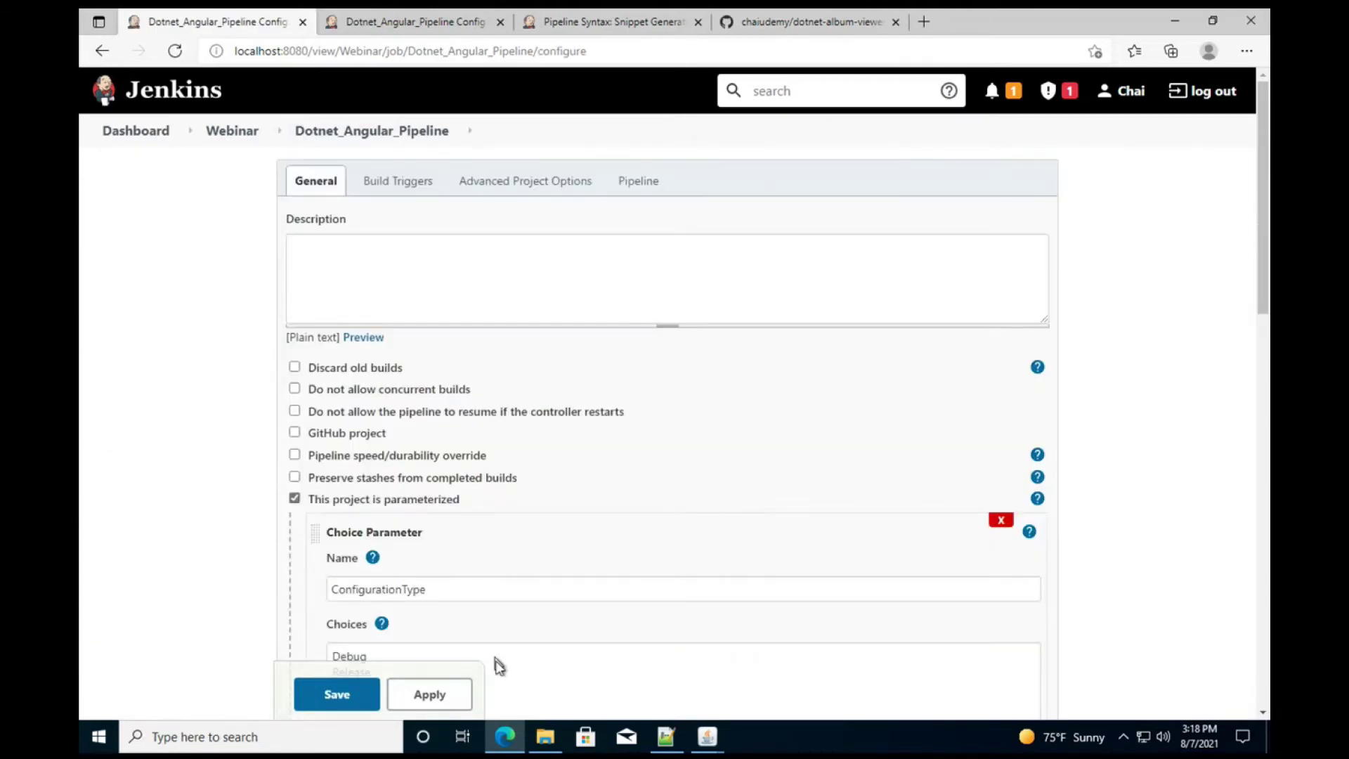
scroll(496, 660, down, 15)
click(505, 382)
scroll(443, 358, down, 2)
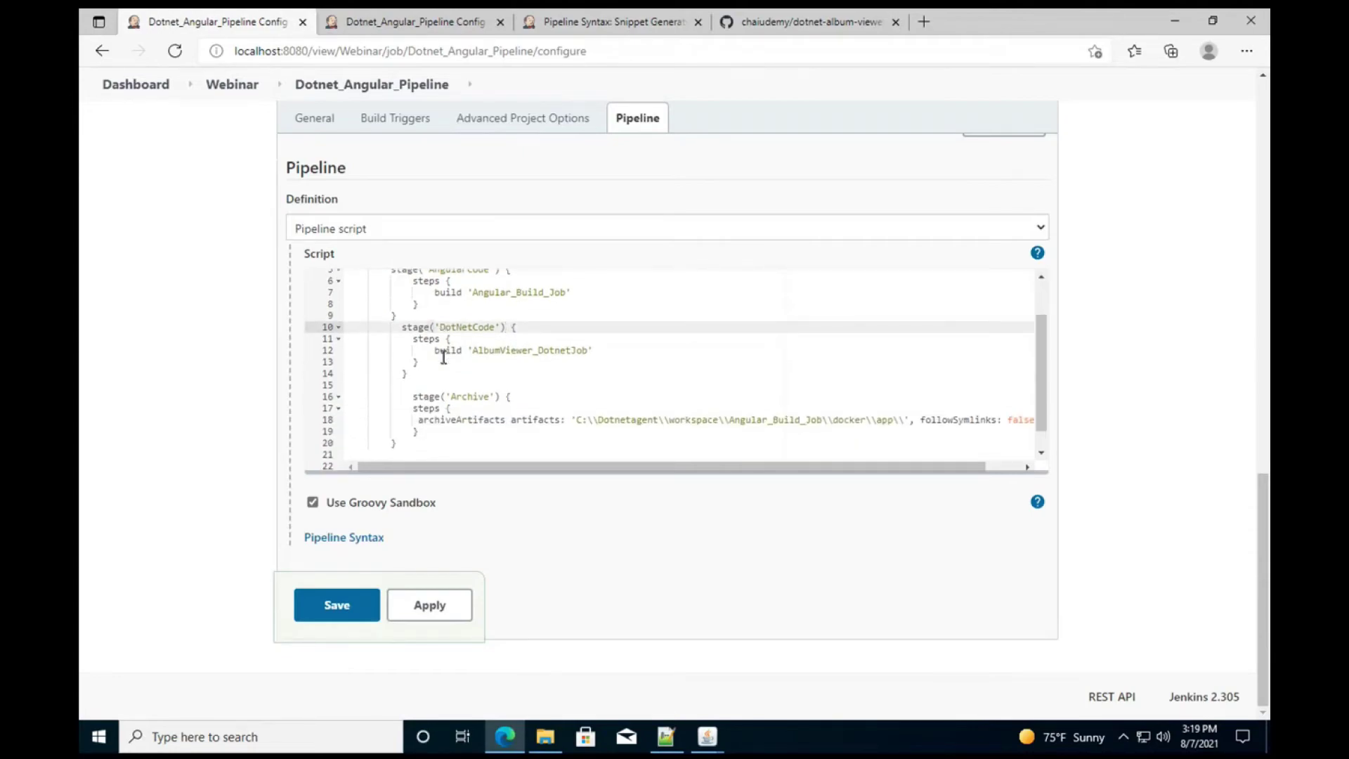
scroll(443, 358, down, 1)
click(392, 448)
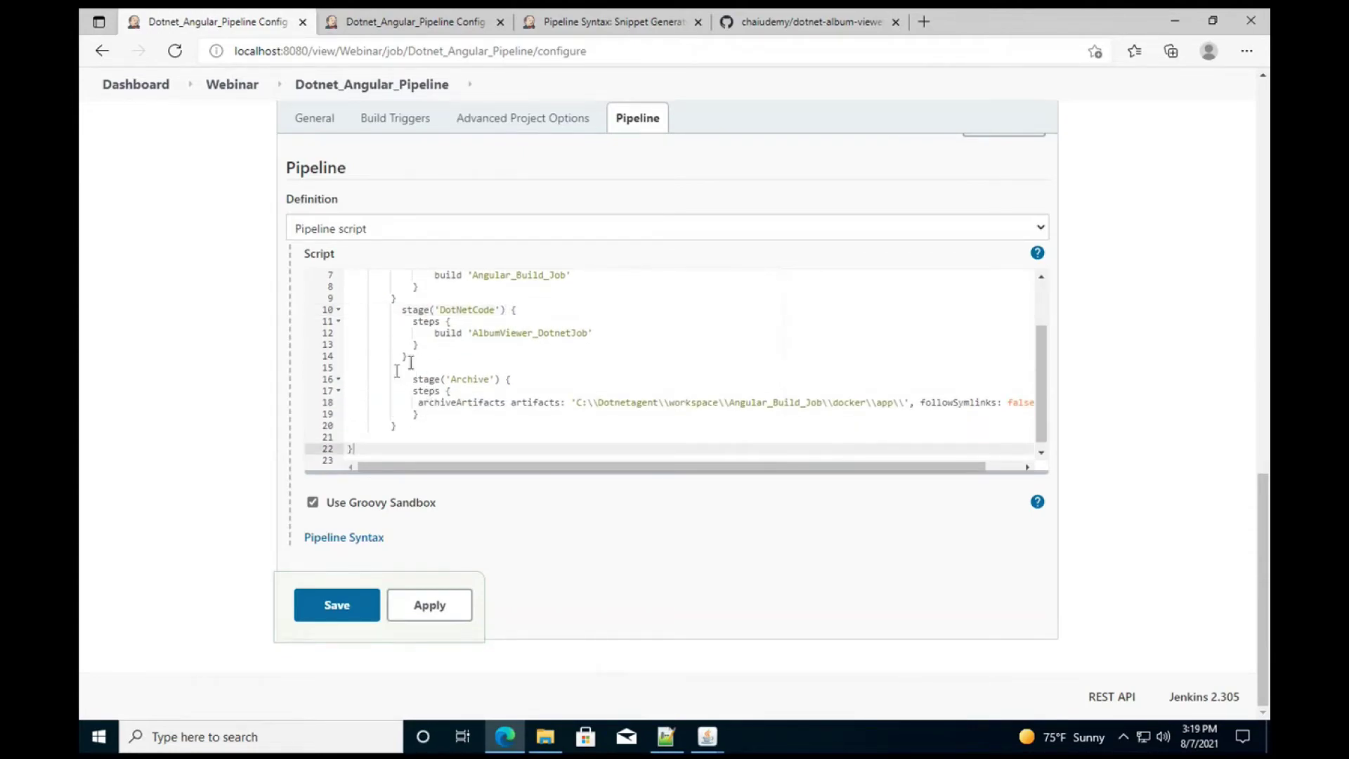
click(337, 380)
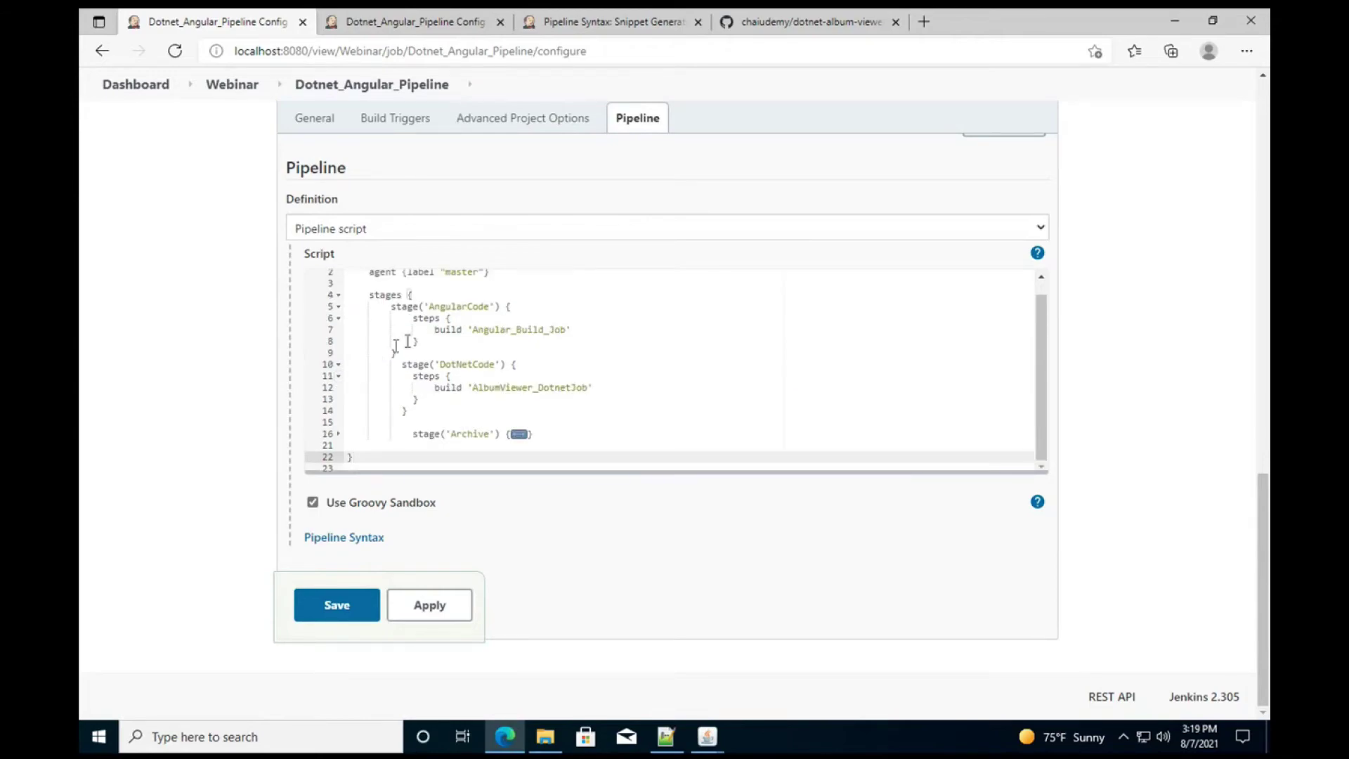
click(338, 365)
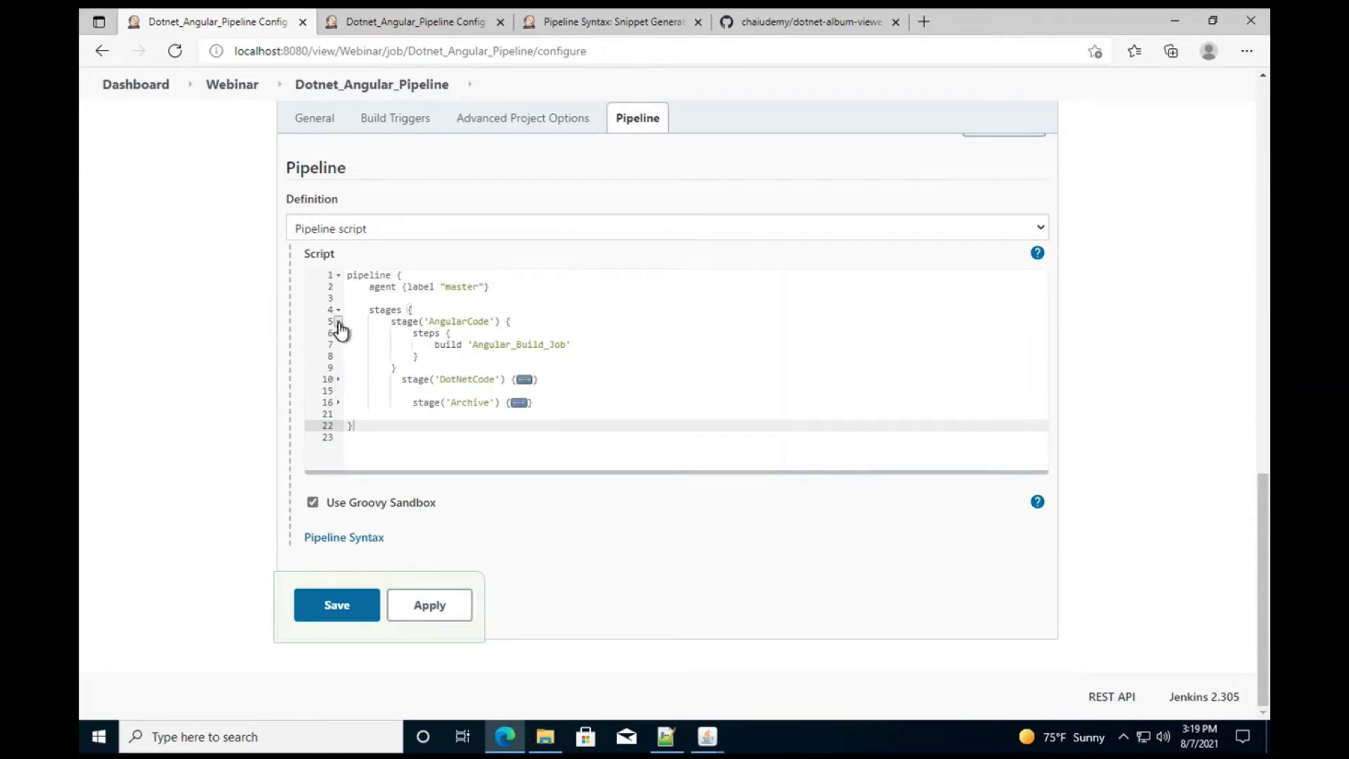
click(338, 322)
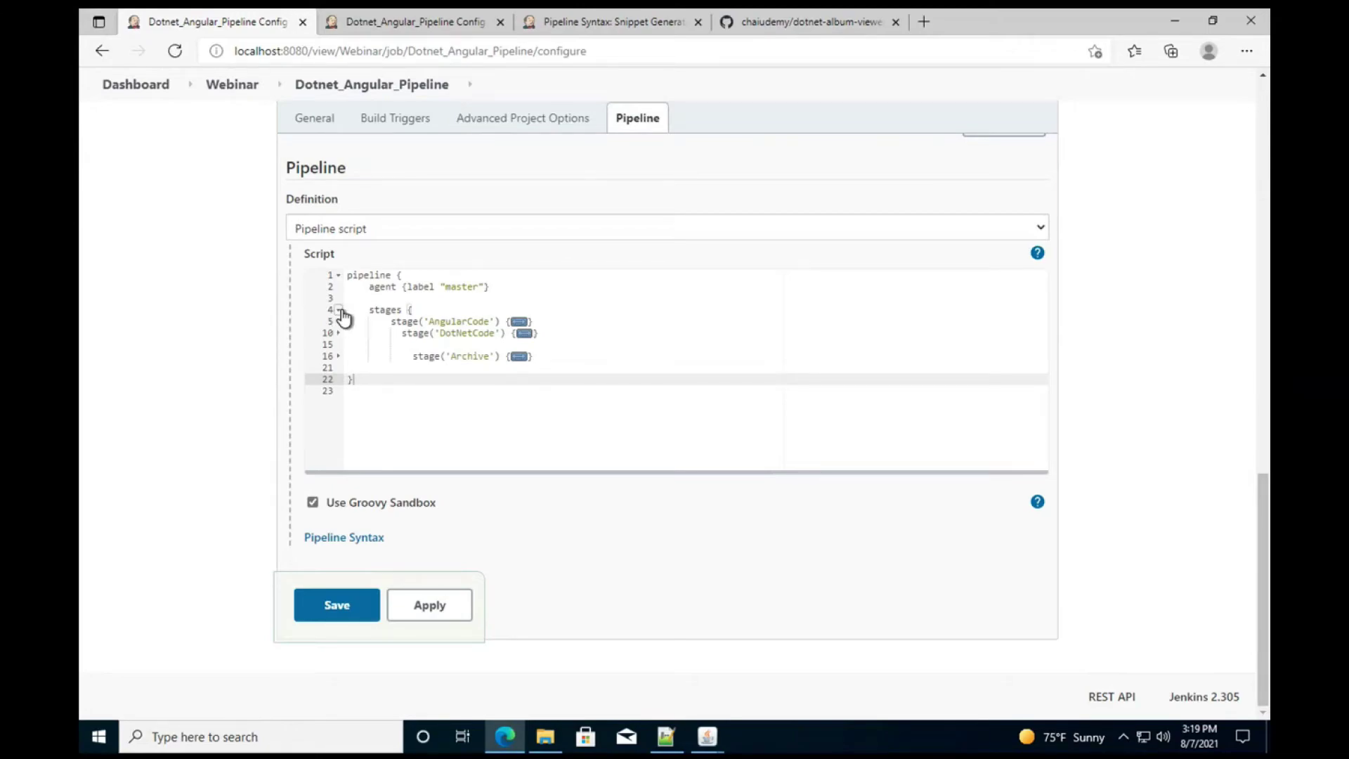
Step: Add another closing brace on a new line at the end of the pipeline script, and apply and save the configuration
key(Return)
text(})
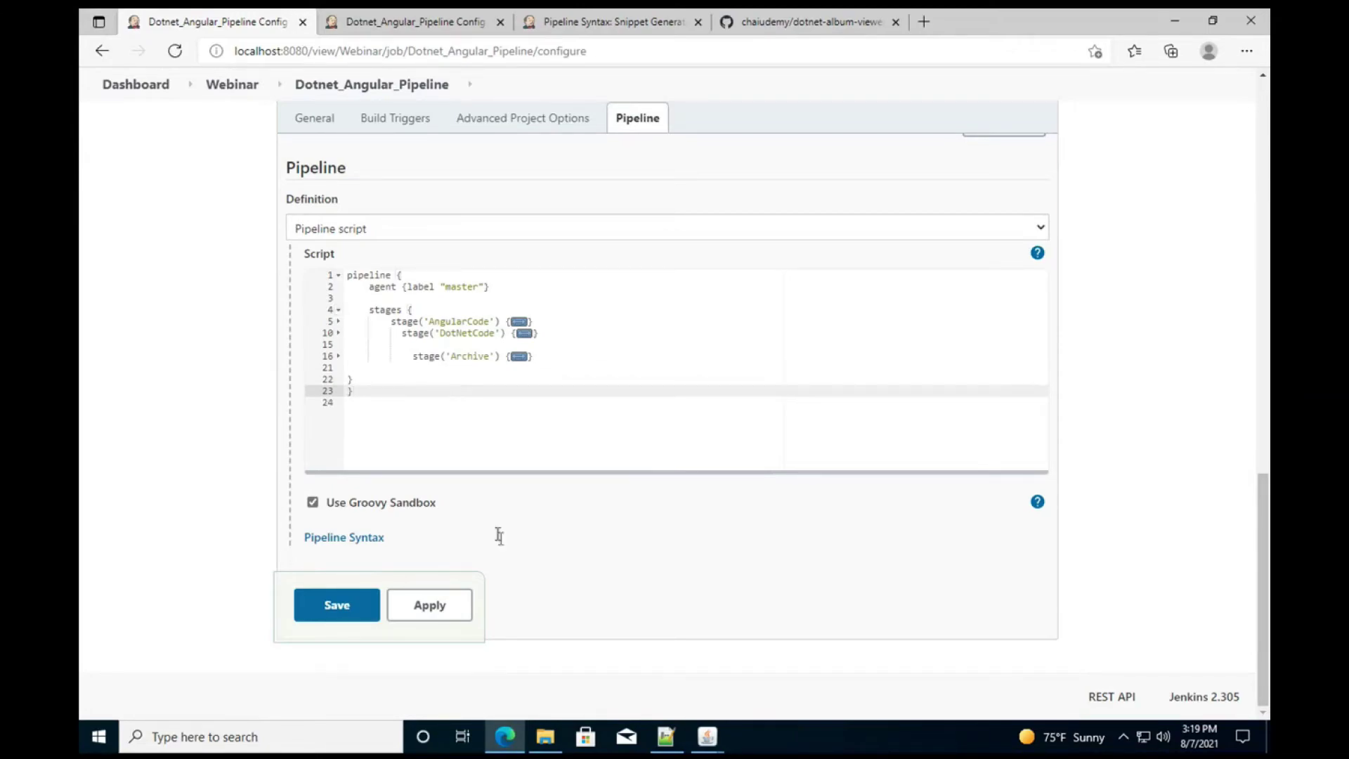
click(429, 613)
click(352, 605)
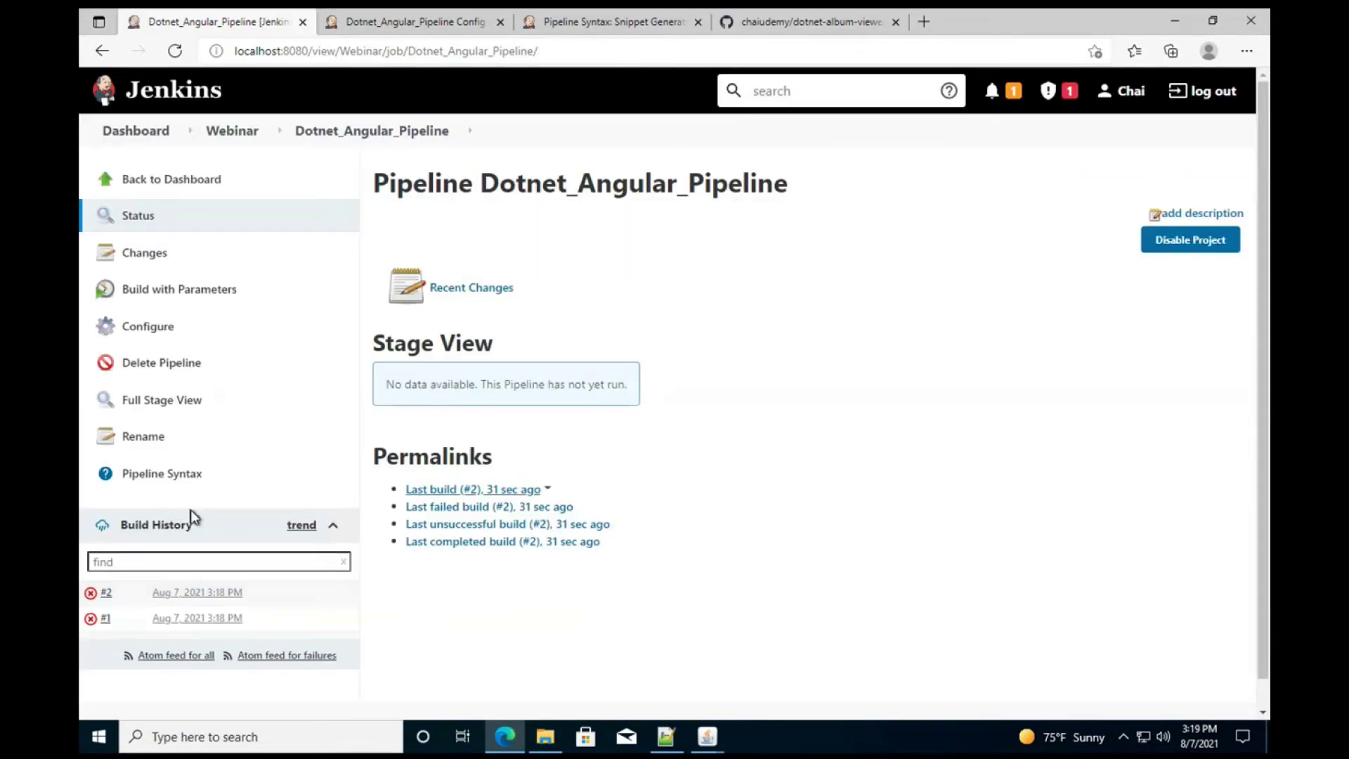
Step: Build the pipeline with ConfigurationType Debug and open the console output of build #3
click(168, 289)
click(394, 314)
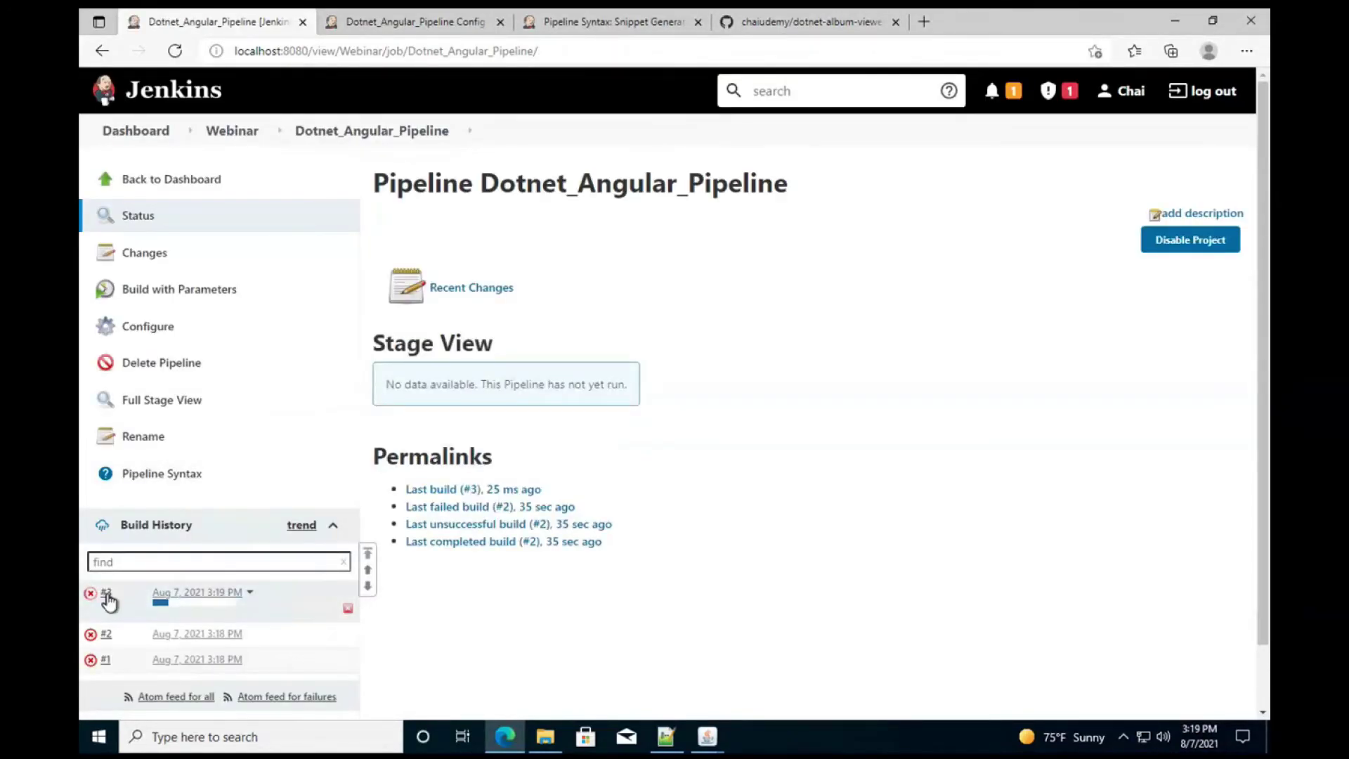
click(107, 594)
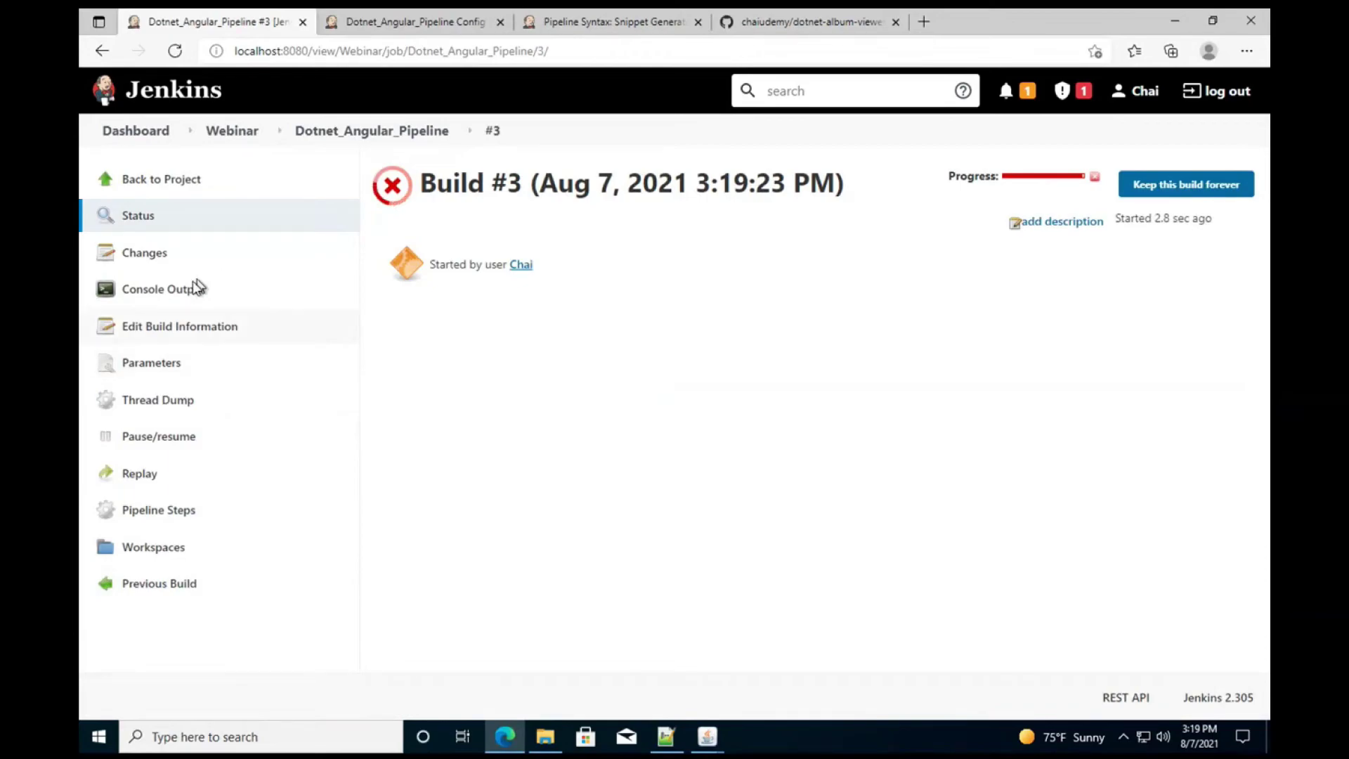
click(181, 291)
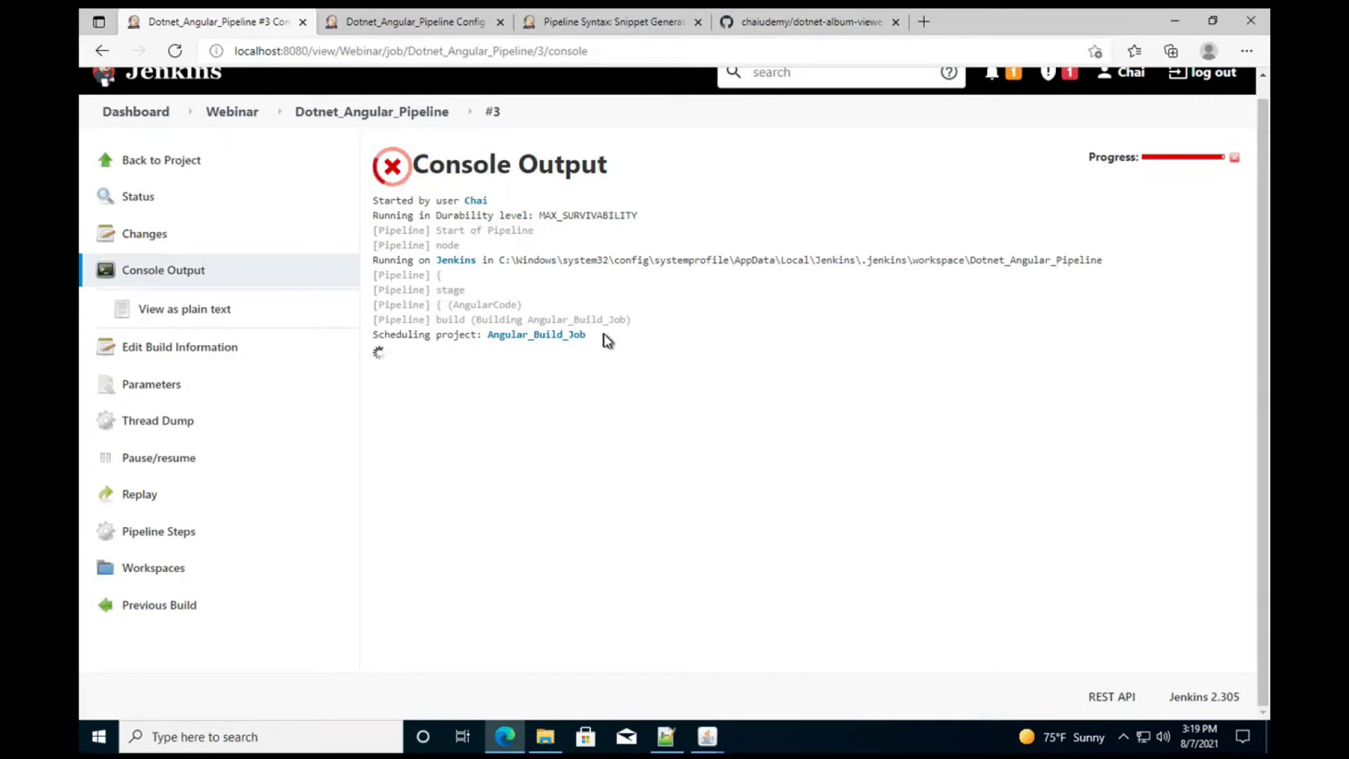
Step: Check the build history of Angular_Build_Job and return through the Webinar view to the console output of Dotnet_Angular_Pipeline build #3
click(548, 338)
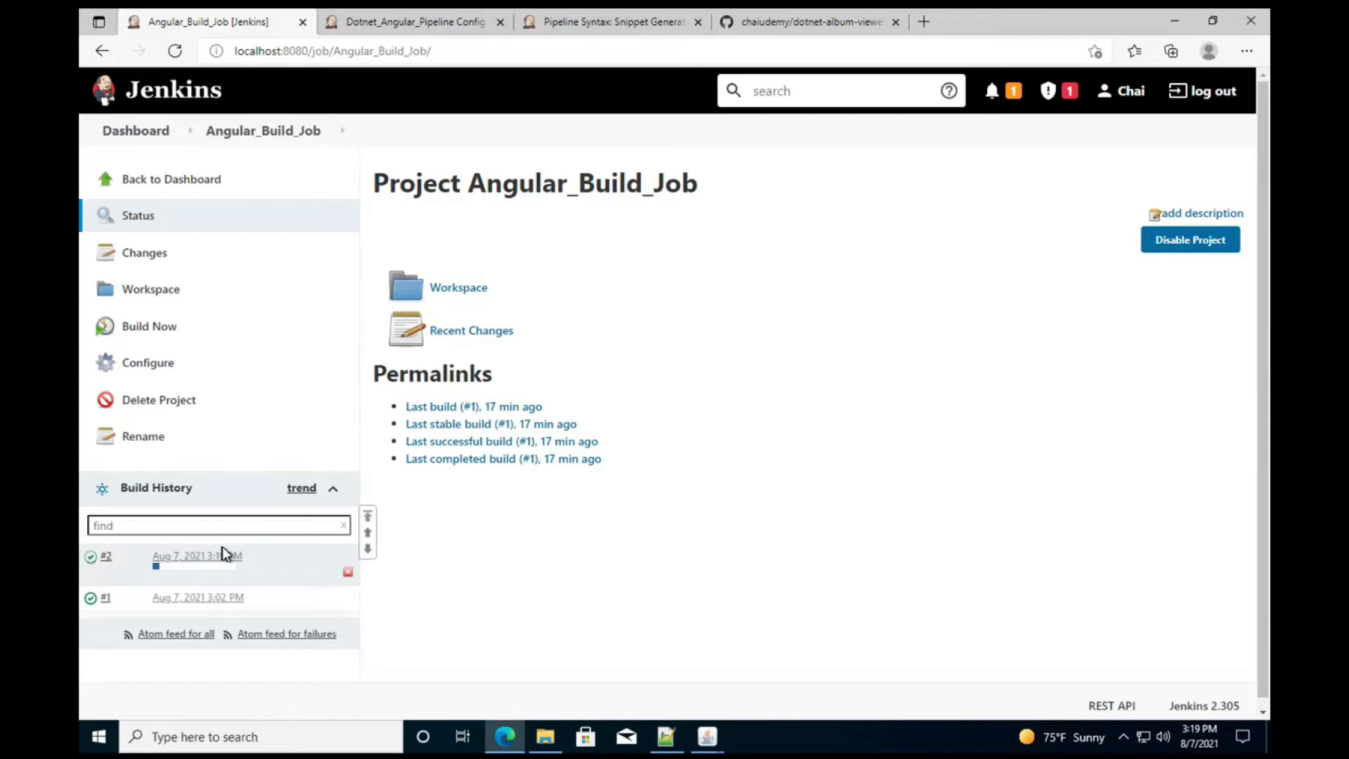
click(146, 135)
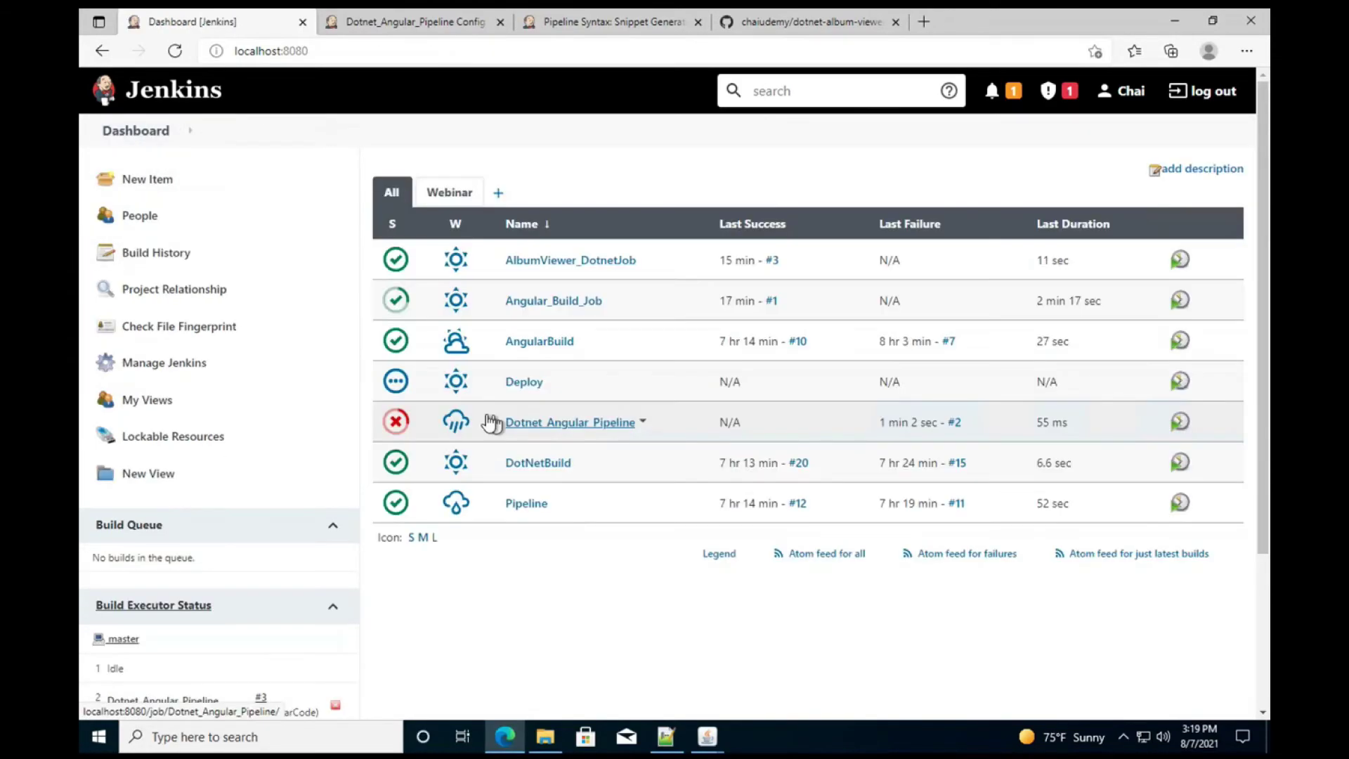
click(435, 190)
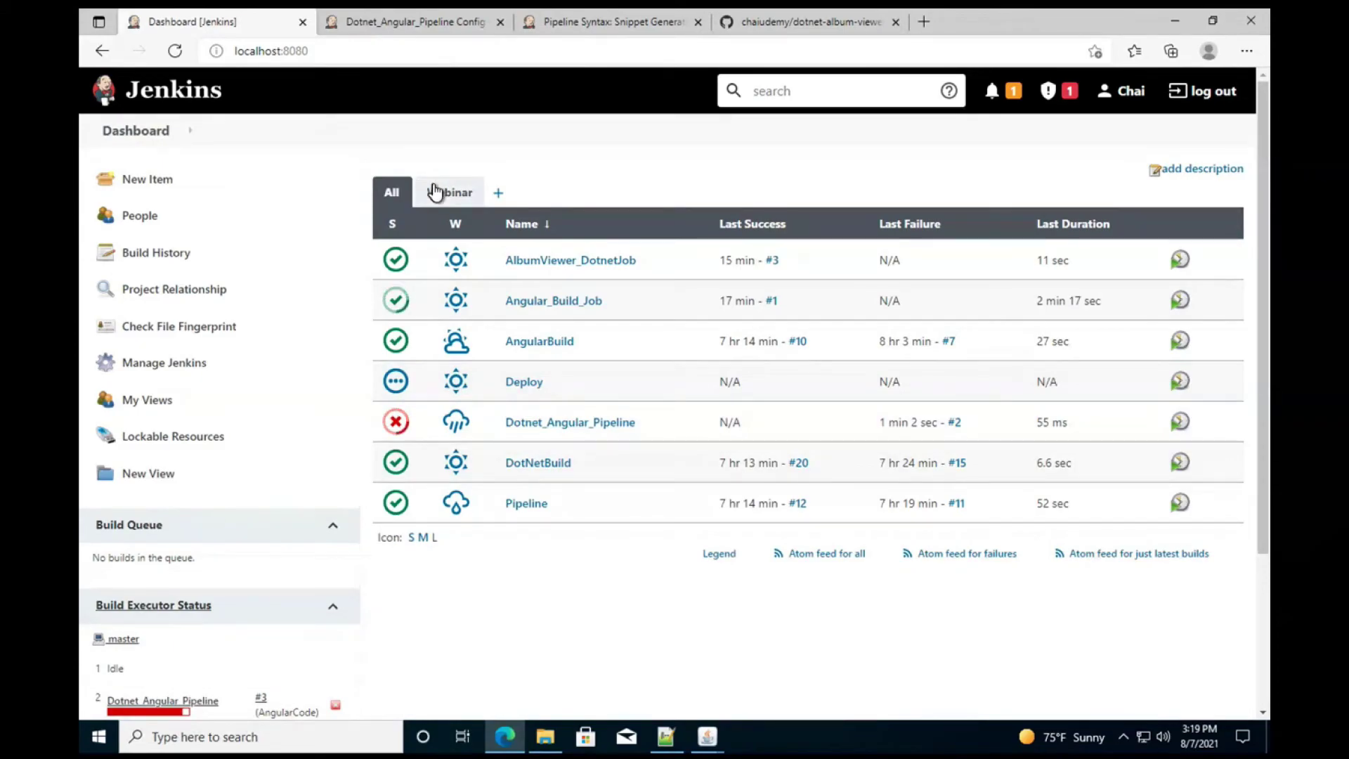
click(548, 349)
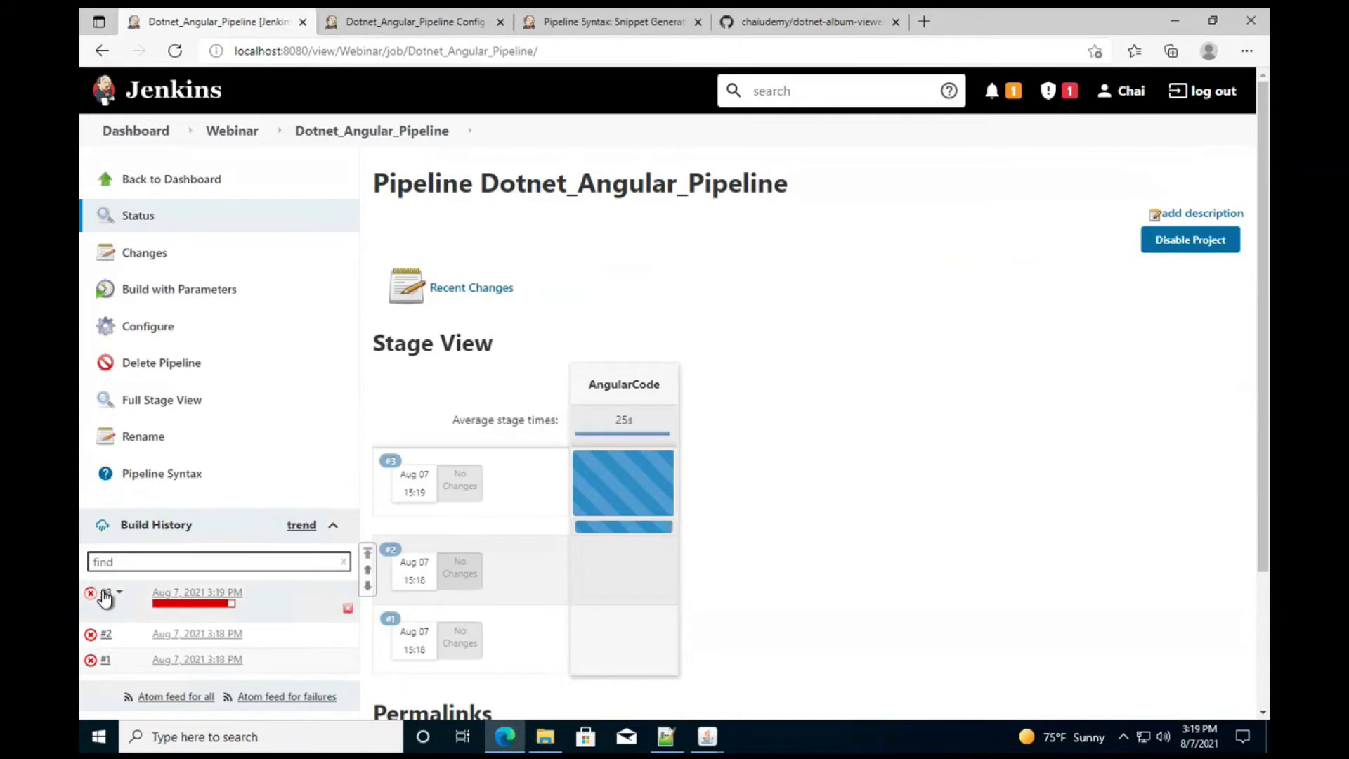
click(106, 594)
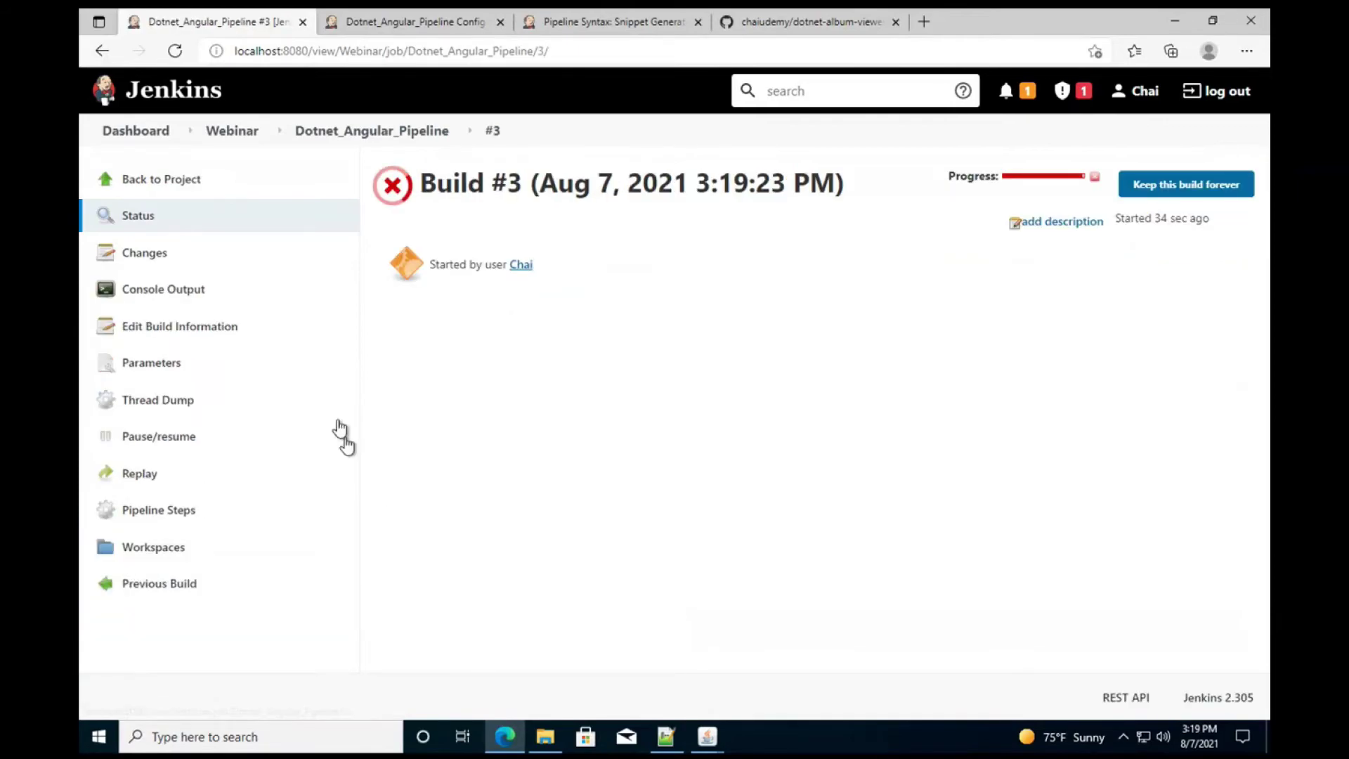
click(181, 292)
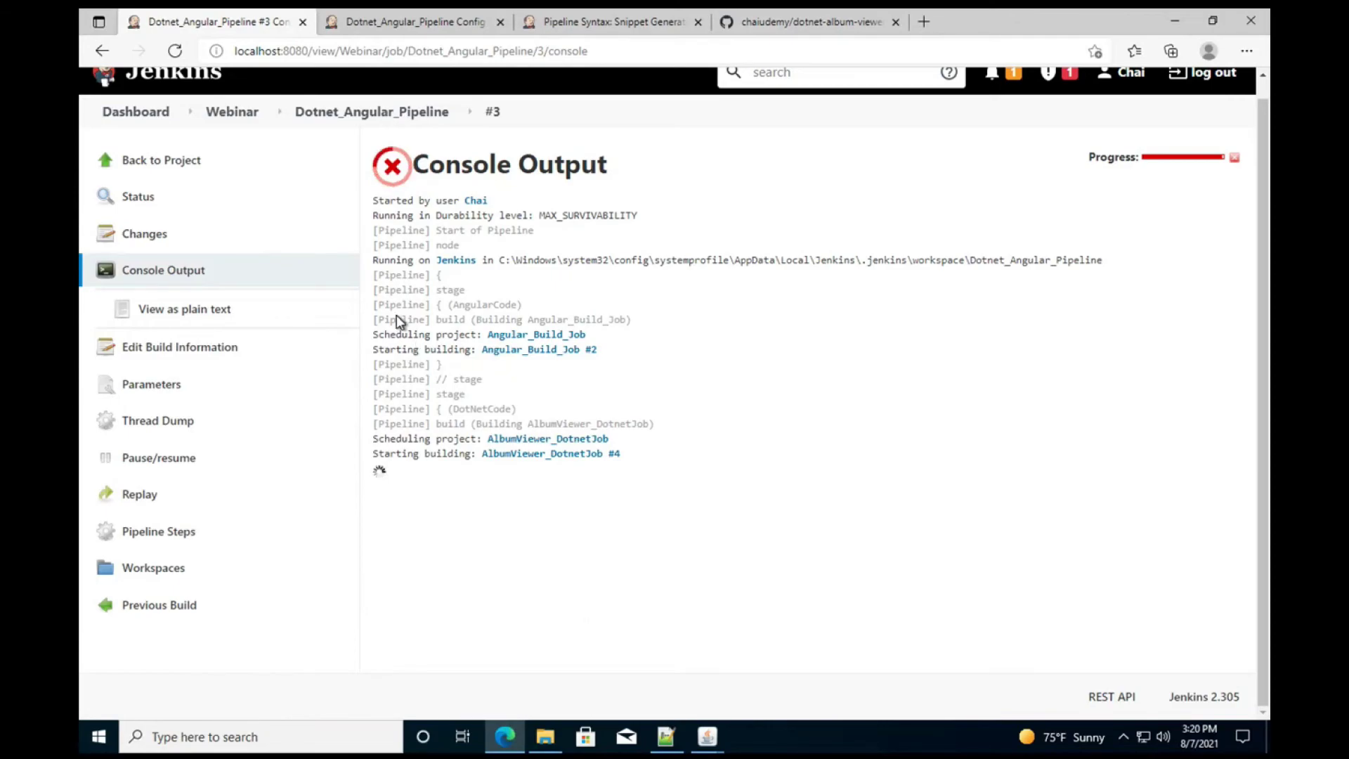
Step: Go back to the Webinar view and open Dotnet_Angular_Pipeline to follow build #3 in the Stage View
click(247, 117)
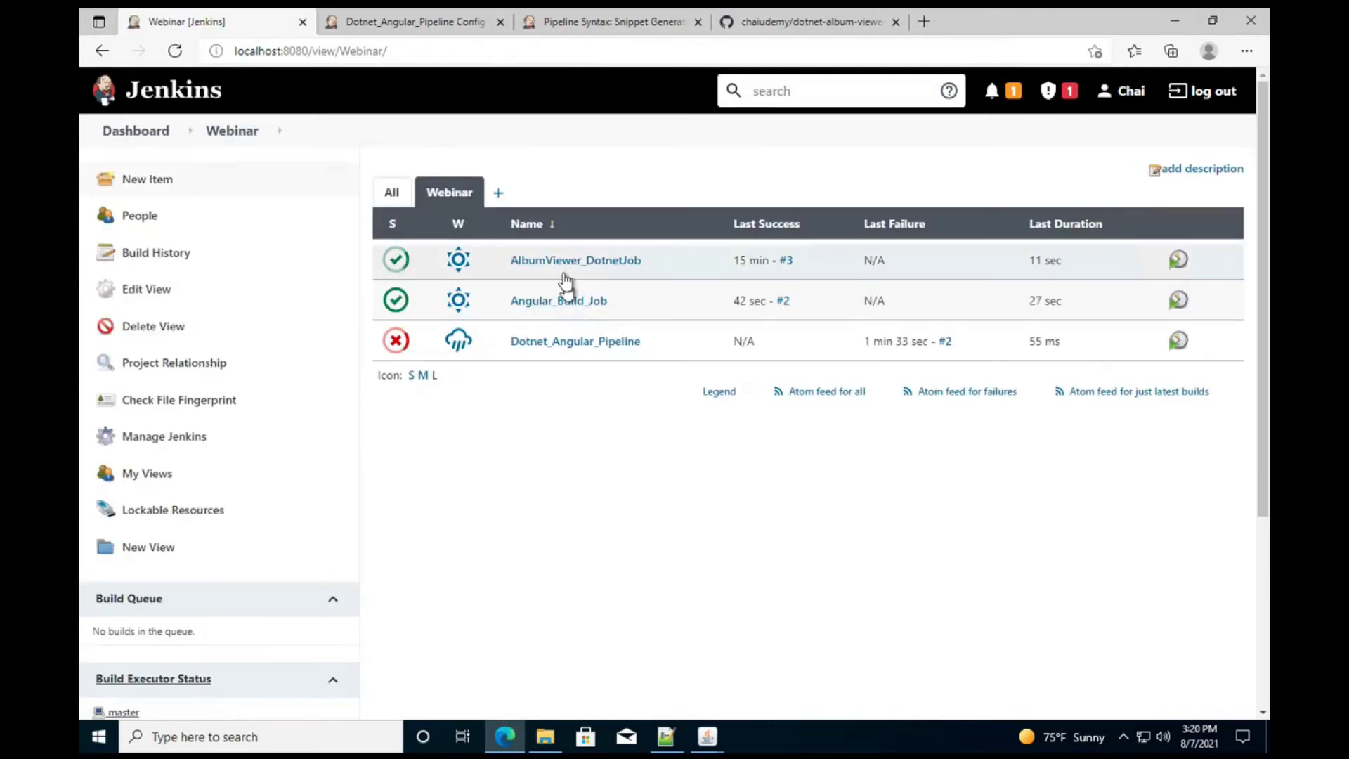
click(538, 344)
scroll(689, 506, down, 1)
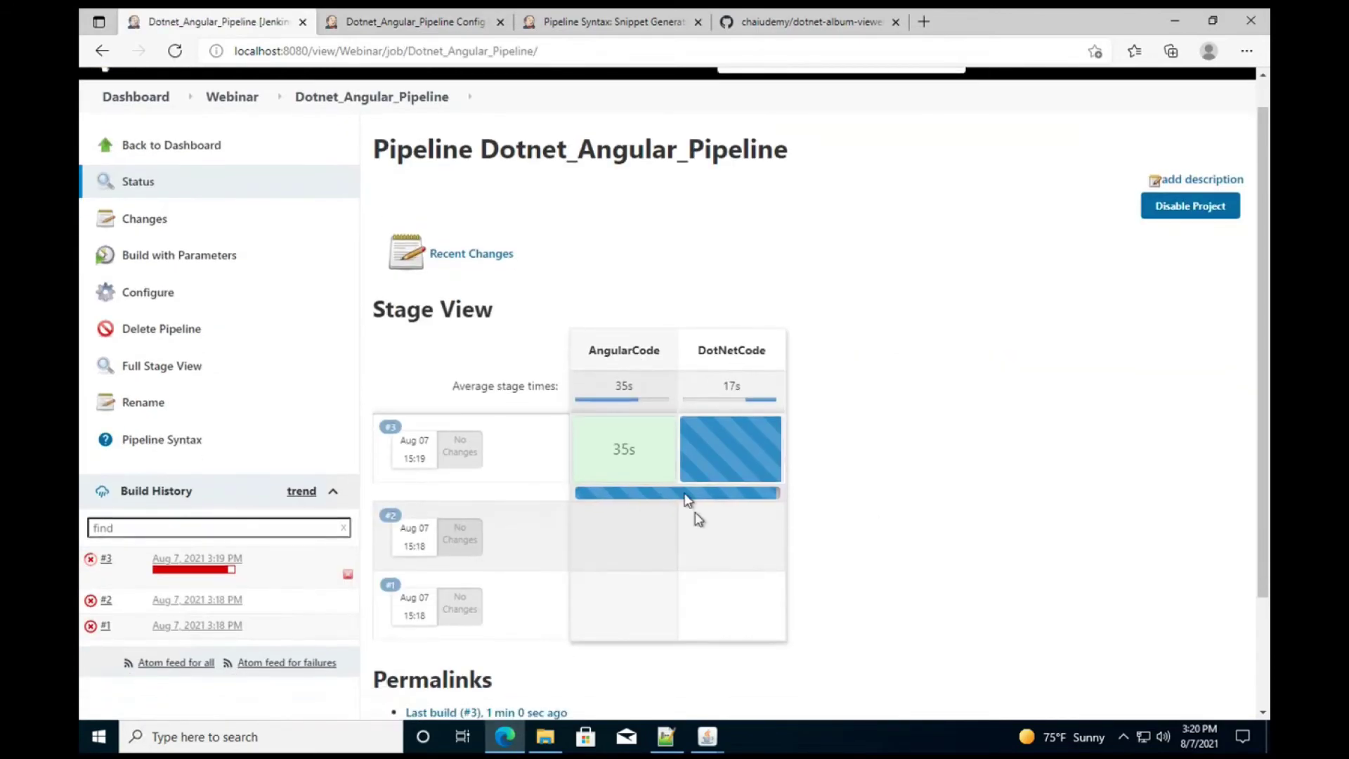
mouse_move(725, 450)
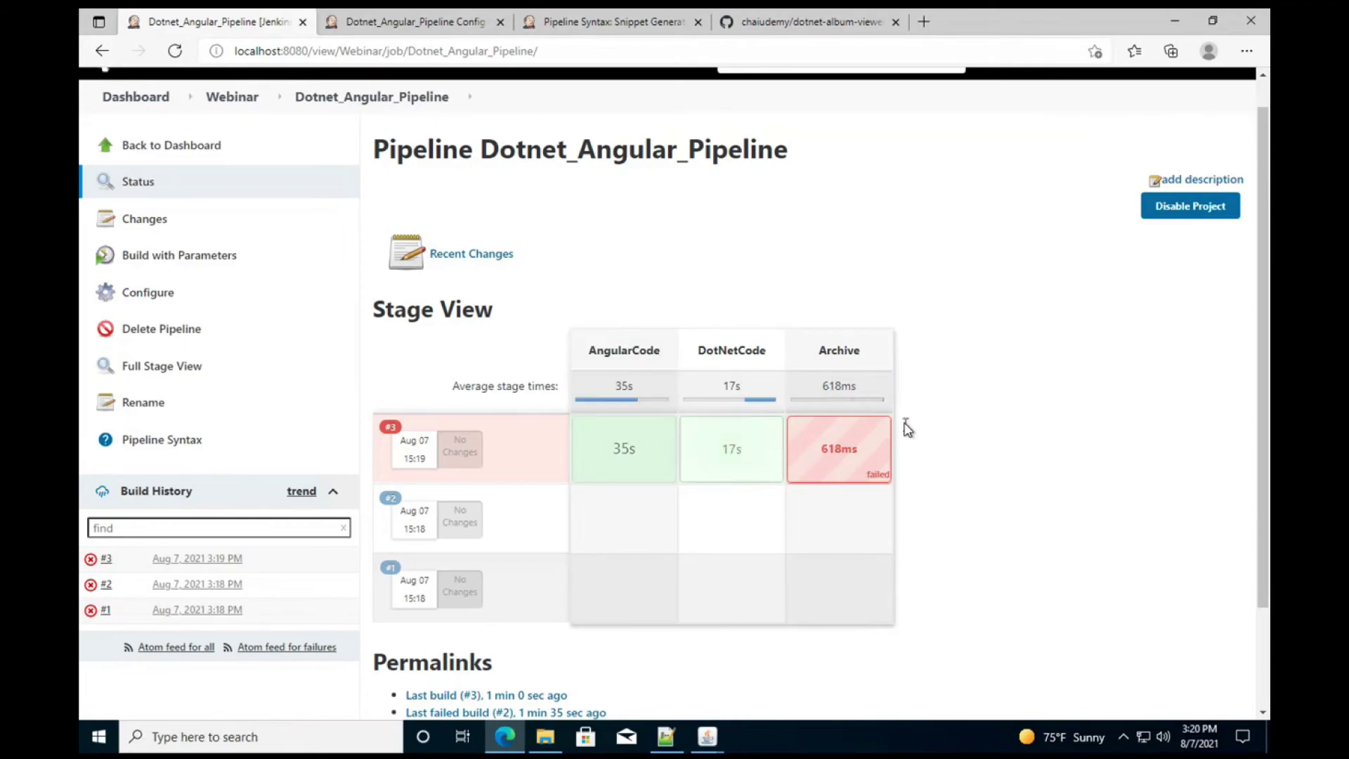
Step: Inspect the error and the stage logs of the Archive stage for build #3, and close the logs
mouse_move(867, 470)
mouse_move(856, 421)
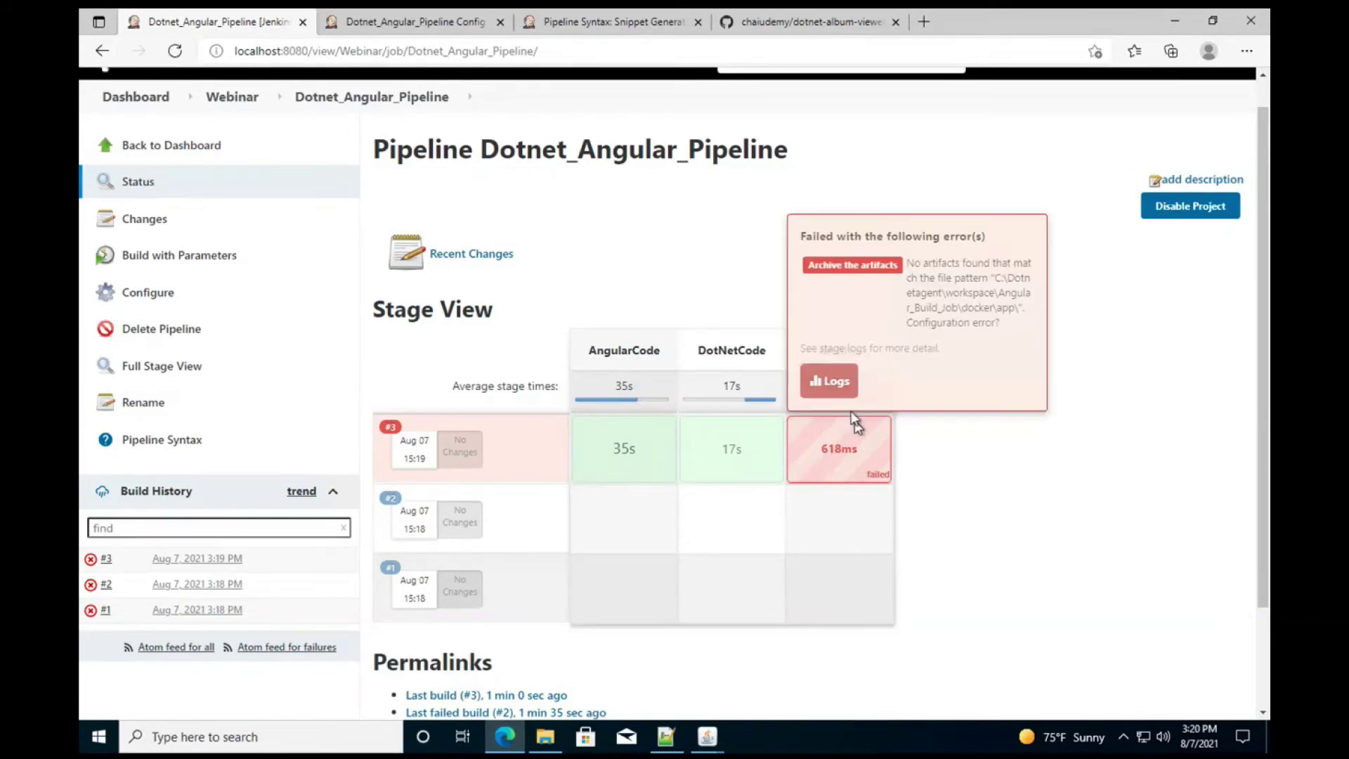
click(836, 379)
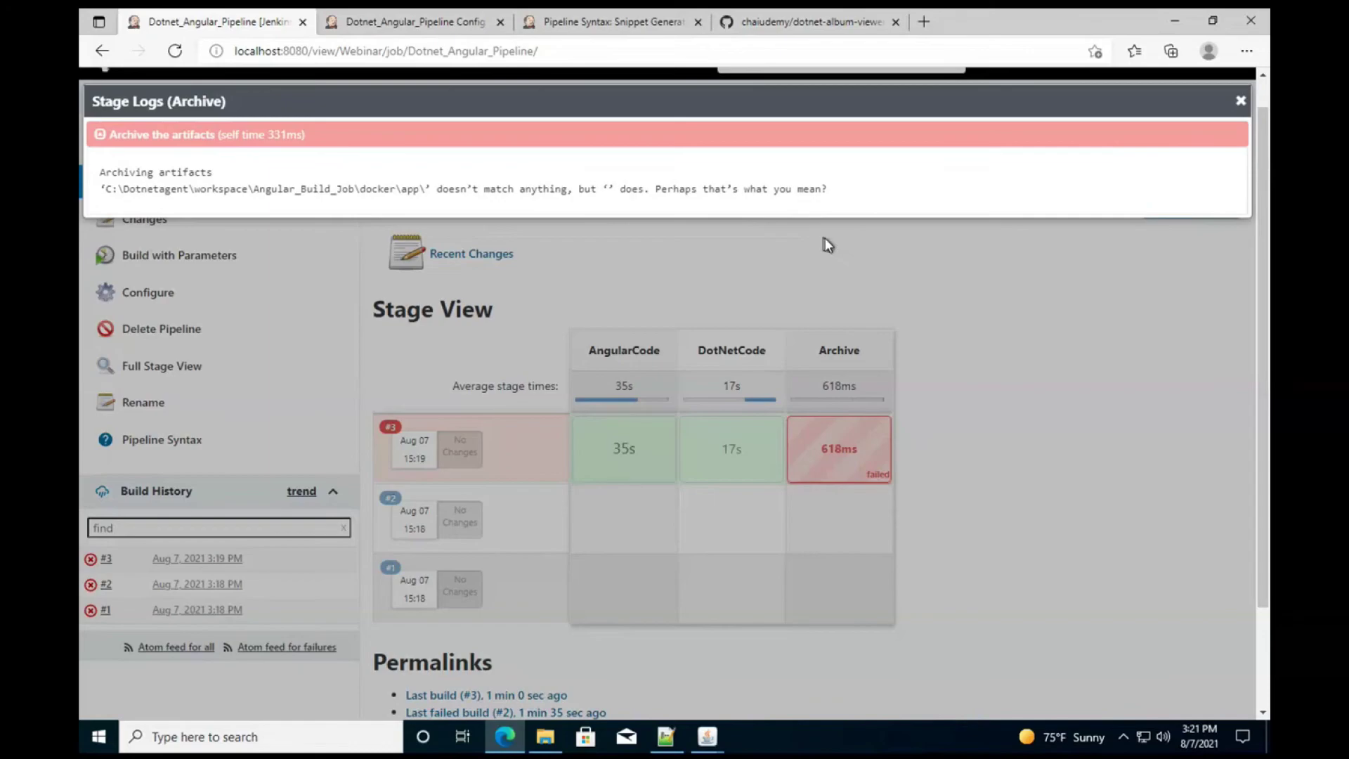
click(1241, 101)
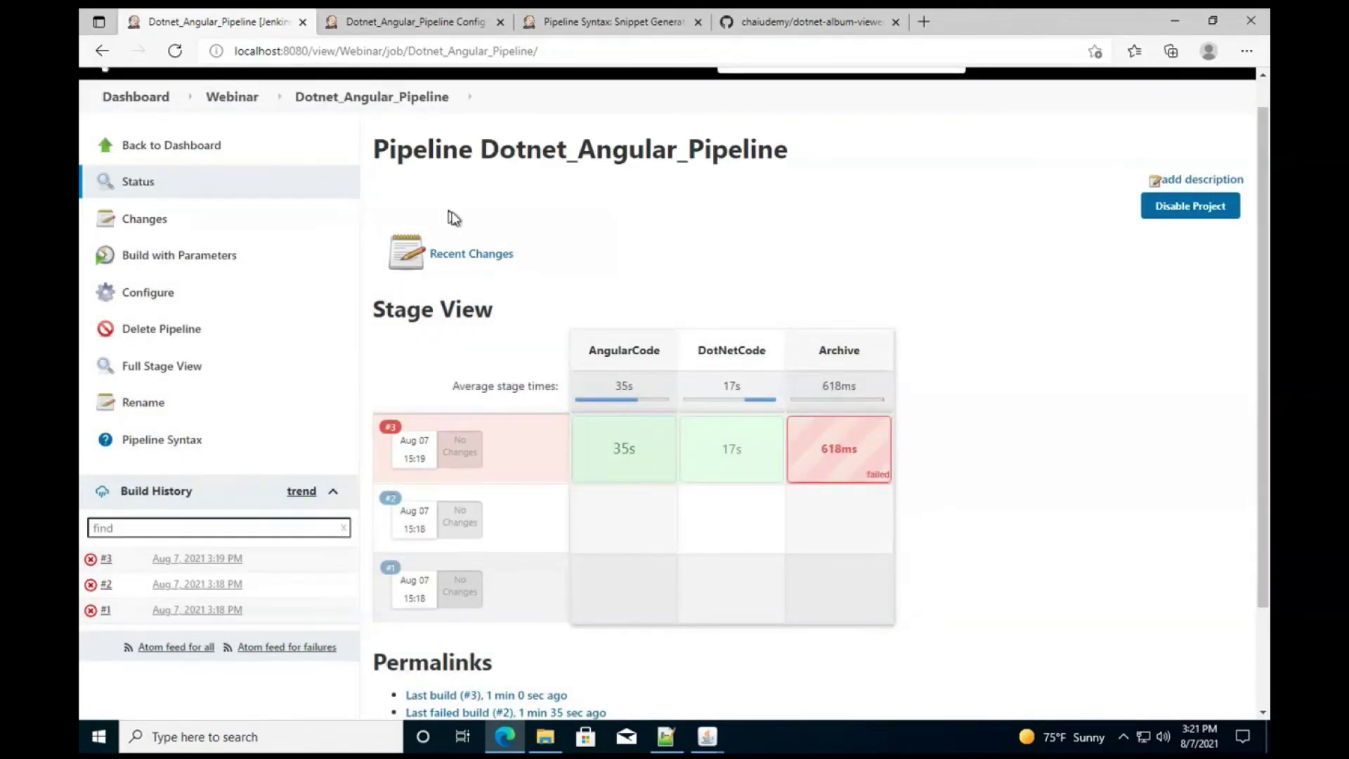
Step: Reopen the configuration of Dotnet_Angular_Pipeline and bring up its pipeline script
scroll(523, 298, down, 1)
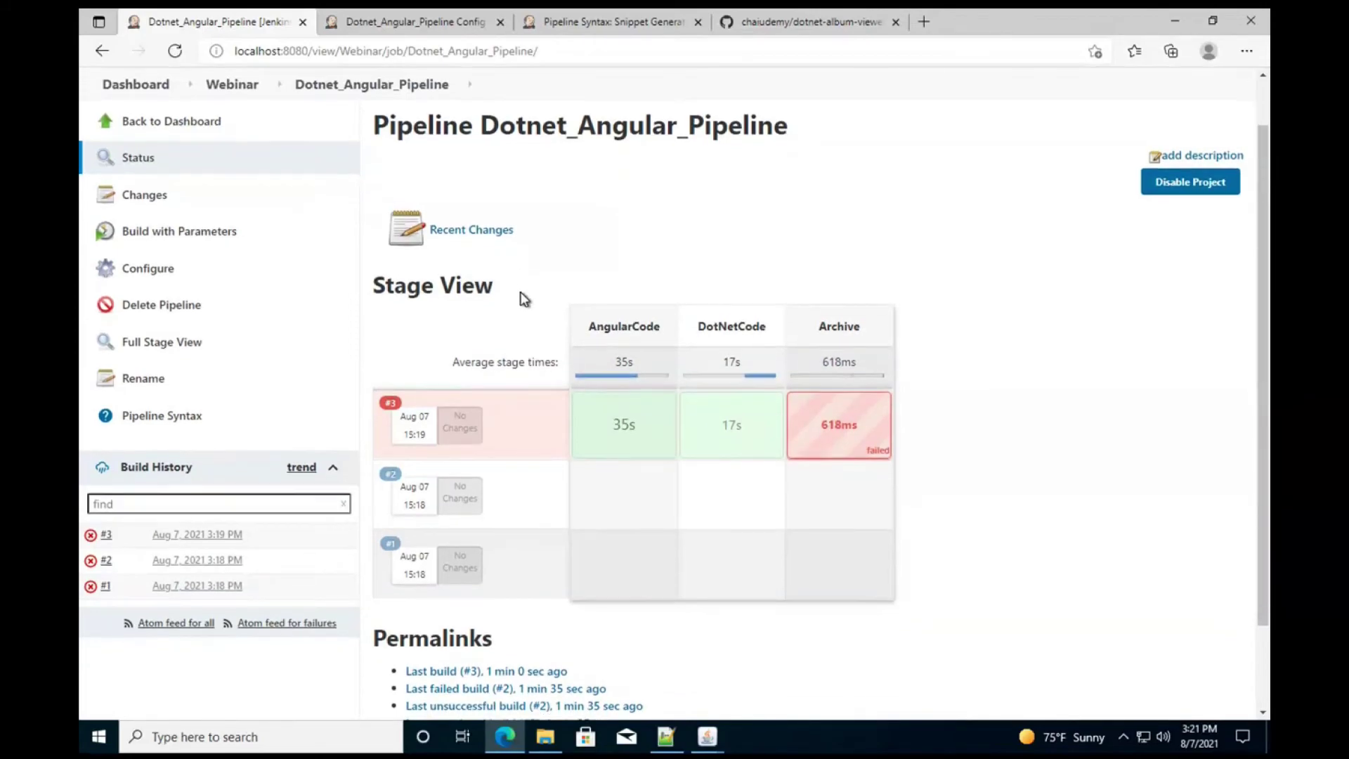
click(183, 188)
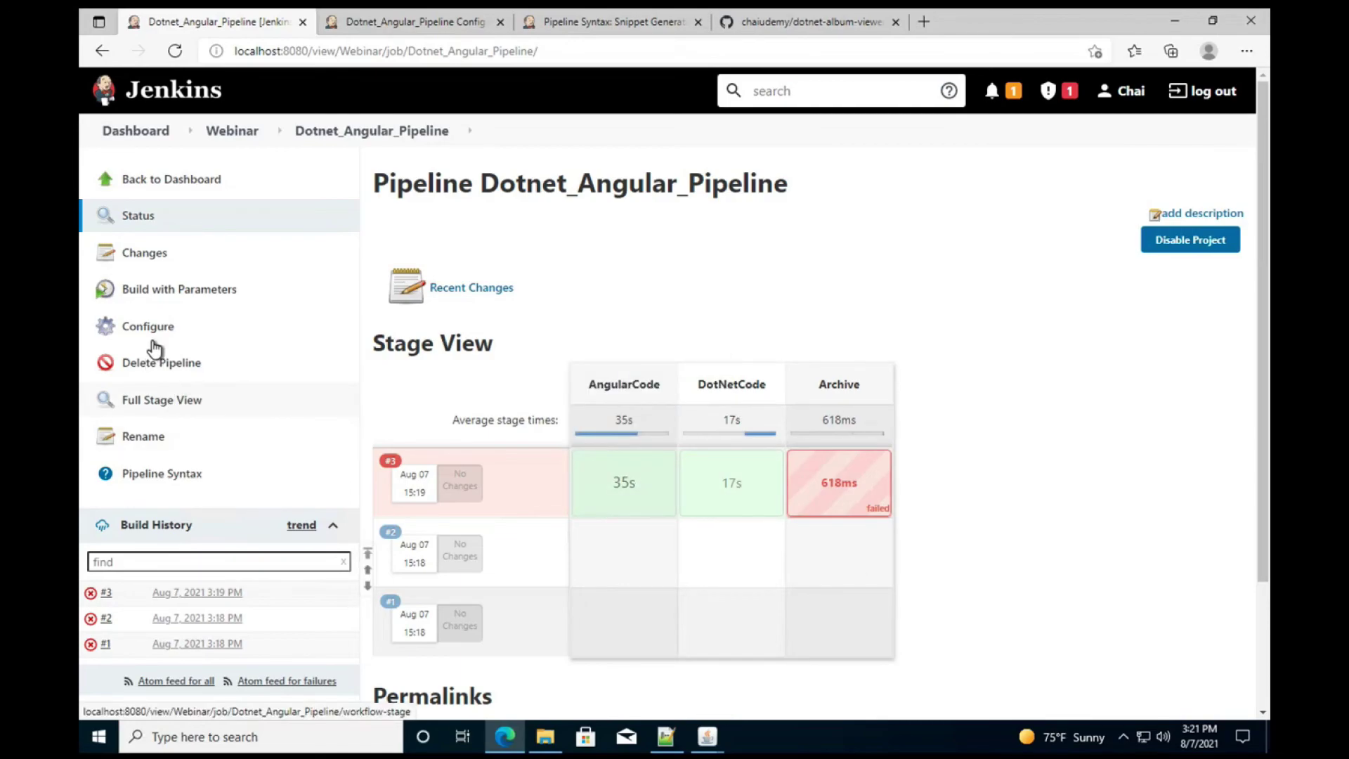
click(232, 339)
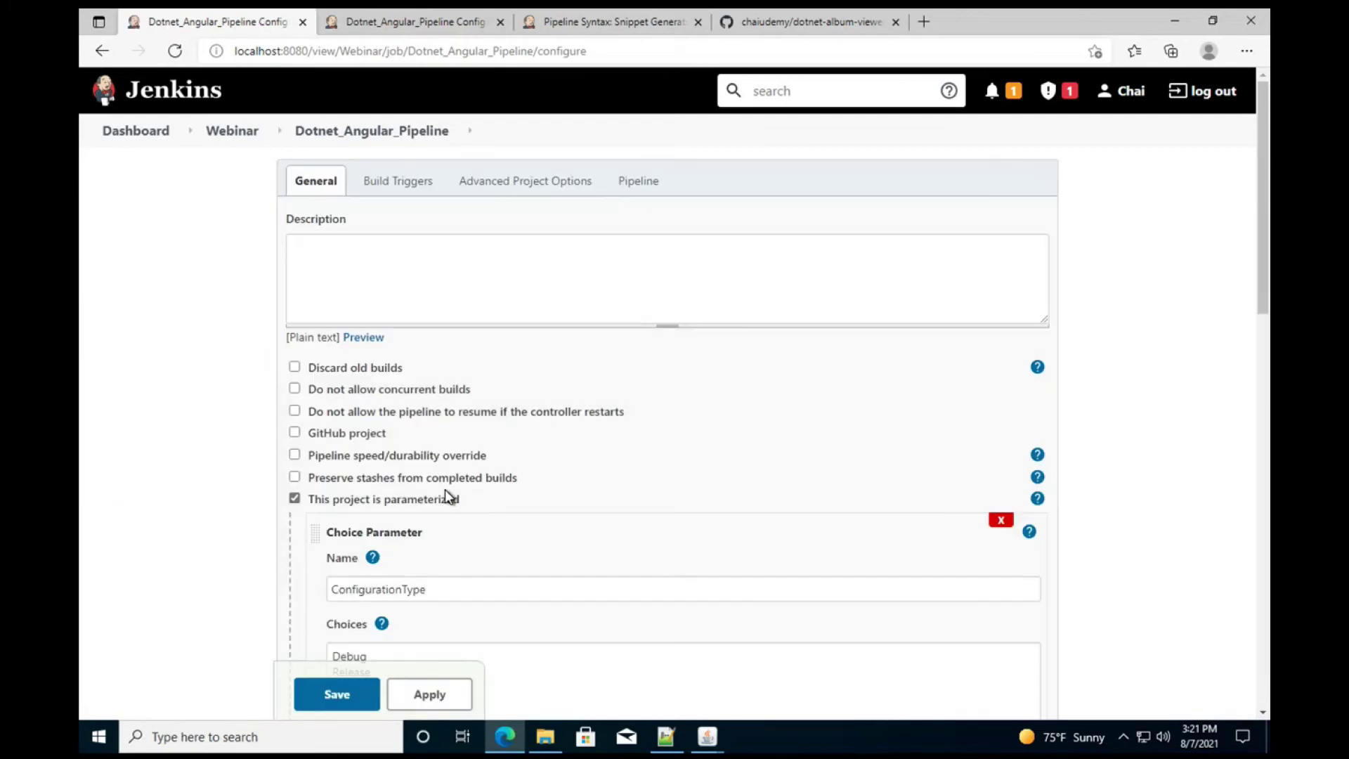
scroll(562, 540, down, 10)
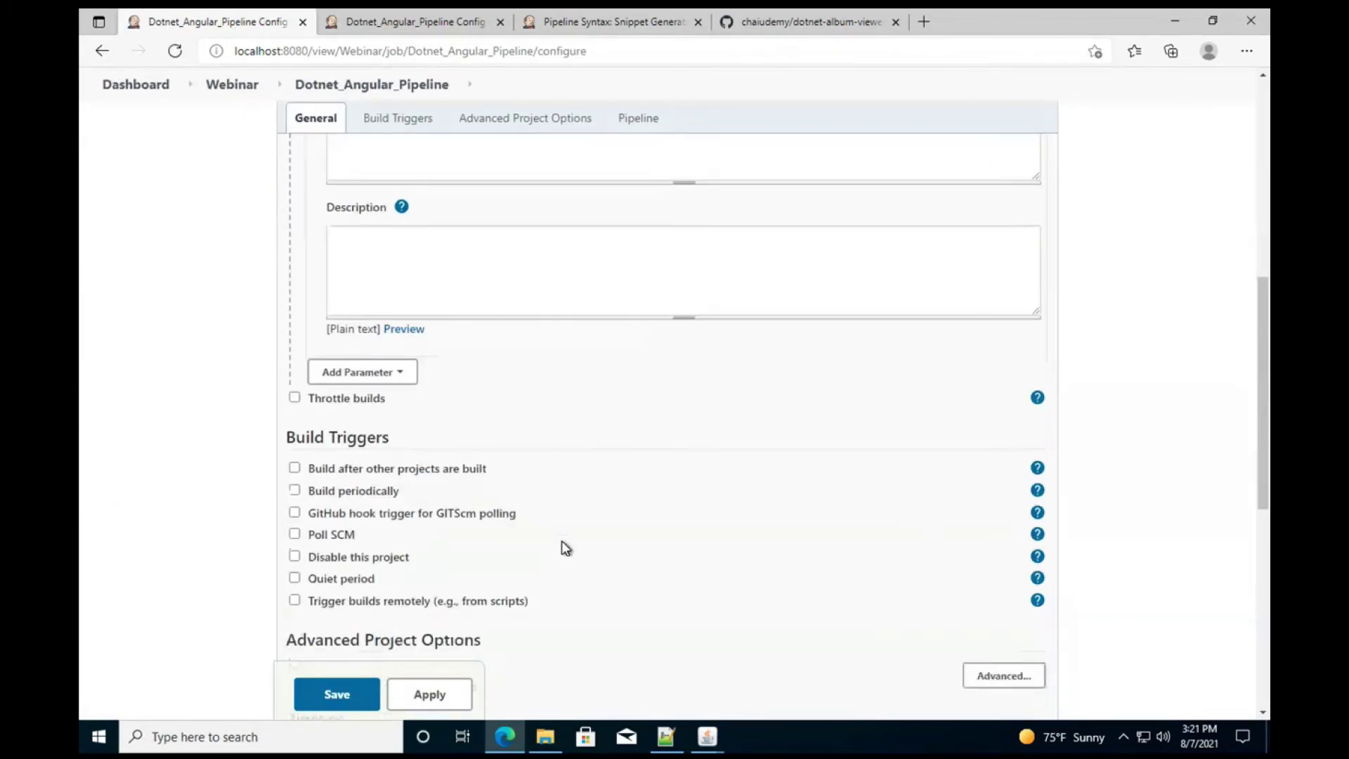
scroll(566, 547, down, 1)
click(543, 594)
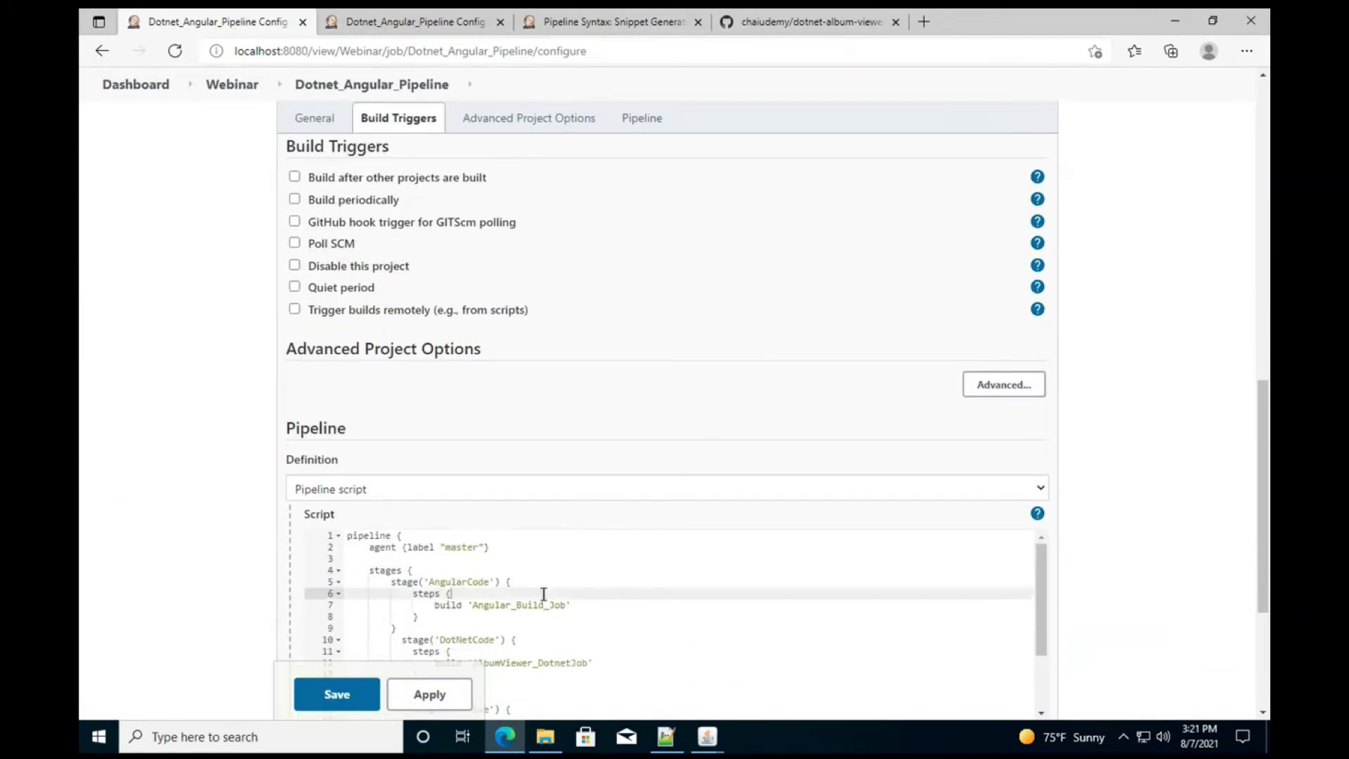
scroll(553, 609, down, 1)
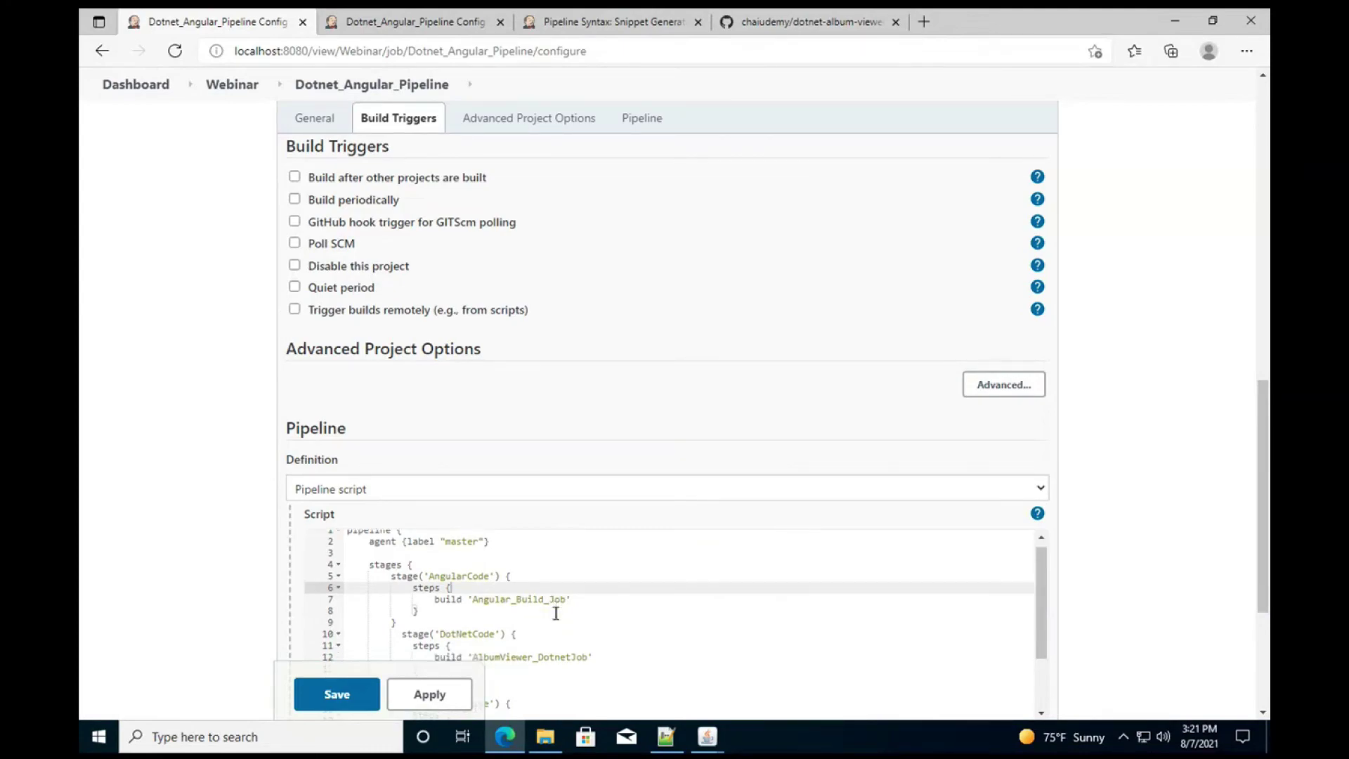
Step: Review the build lines of the AngularCode and DotNetCode stages and the archiveArtifacts line of the Archive stage in the script
click(421, 577)
triple_click(457, 578)
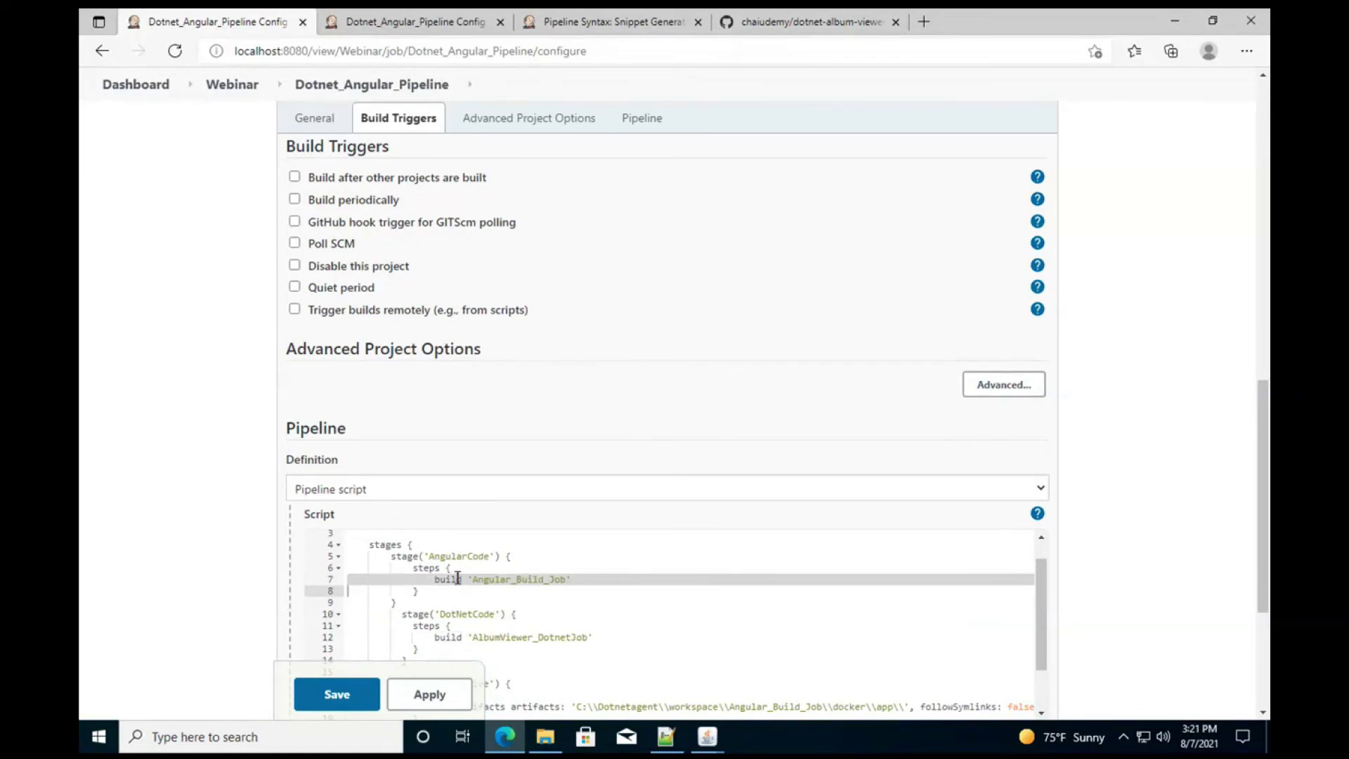
triple_click(464, 636)
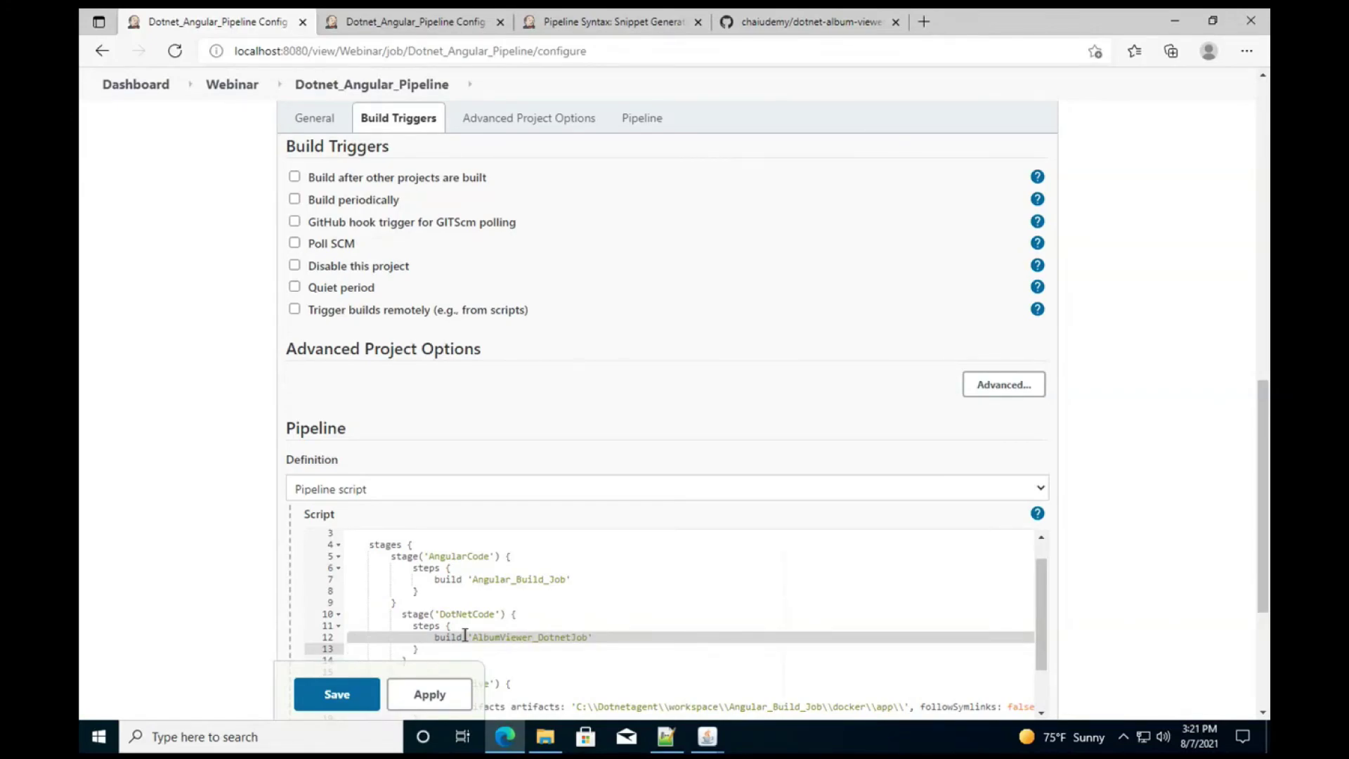
triple_click(449, 577)
key(ctrl+a)
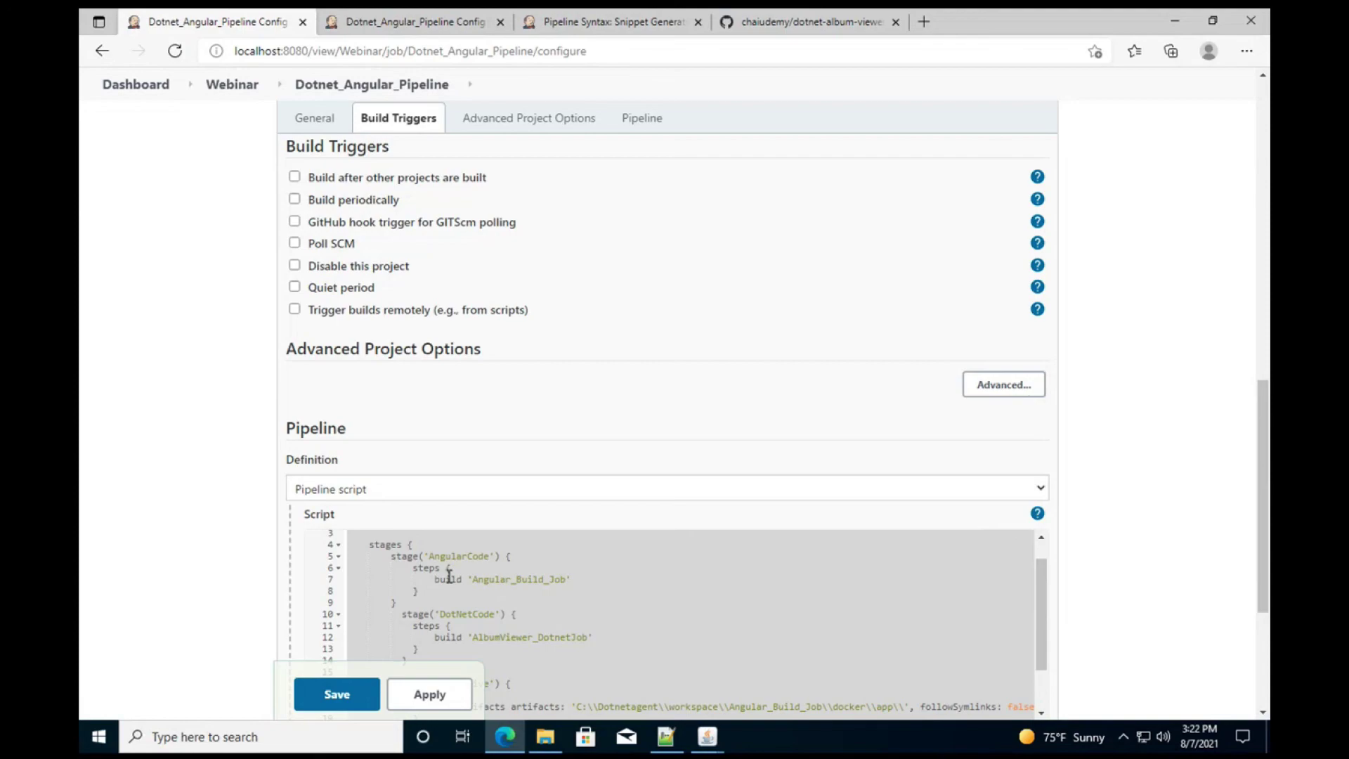
click(499, 602)
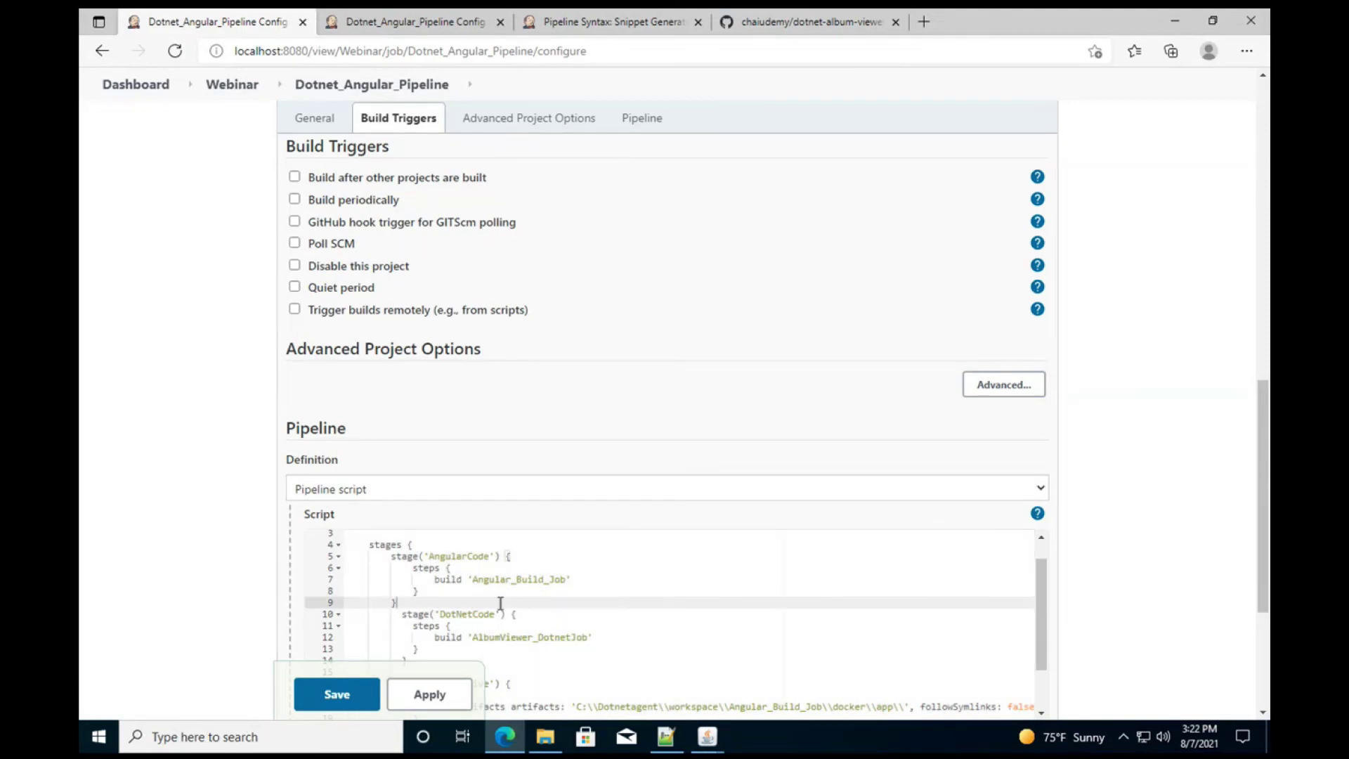
scroll(551, 608, down, 1)
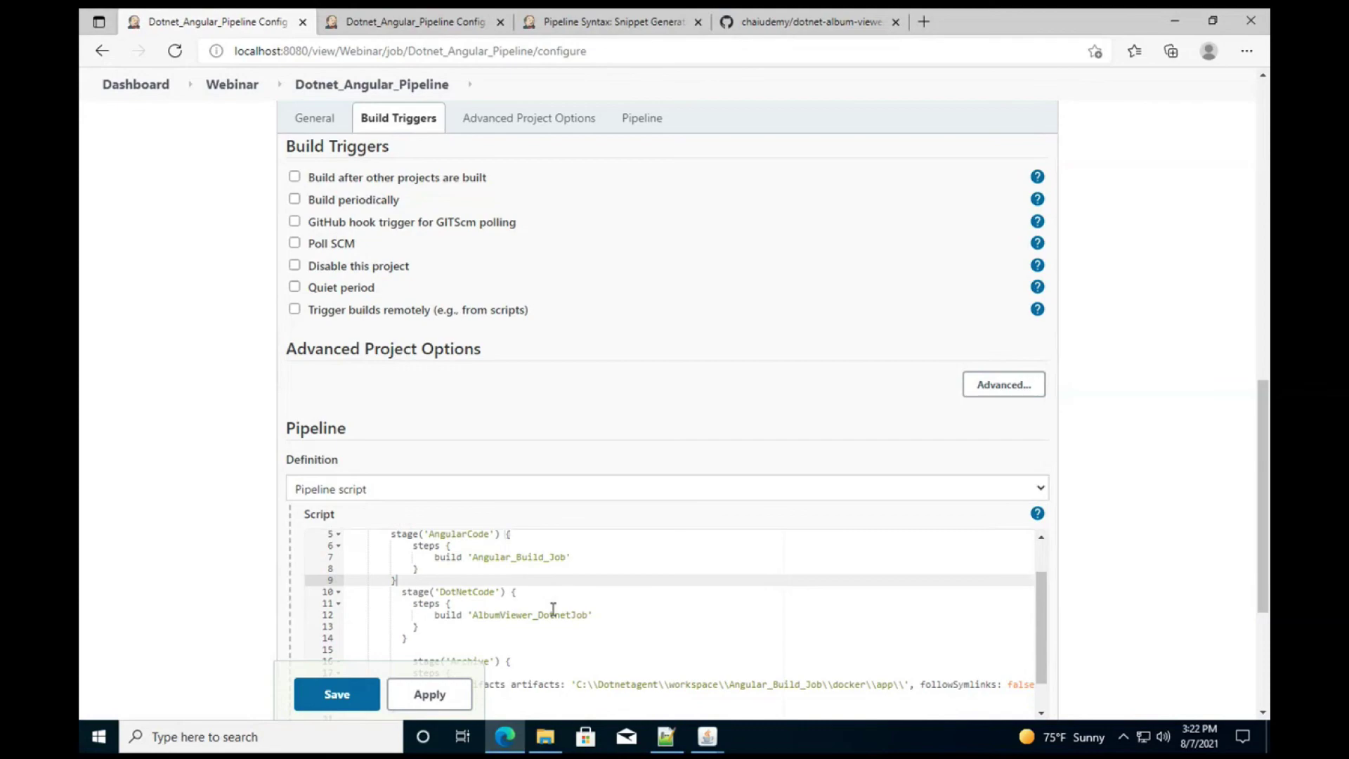
scroll(553, 608, down, 1)
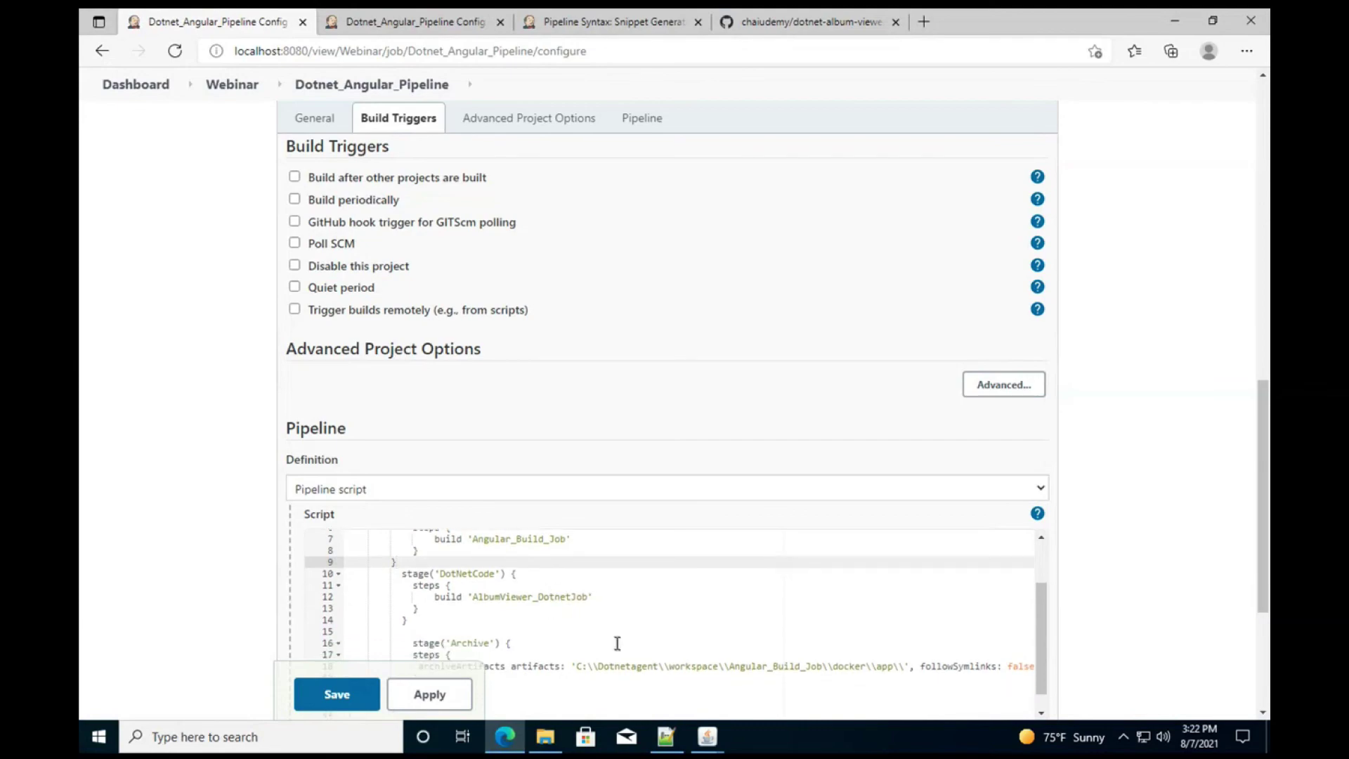
scroll(617, 644, down, 1)
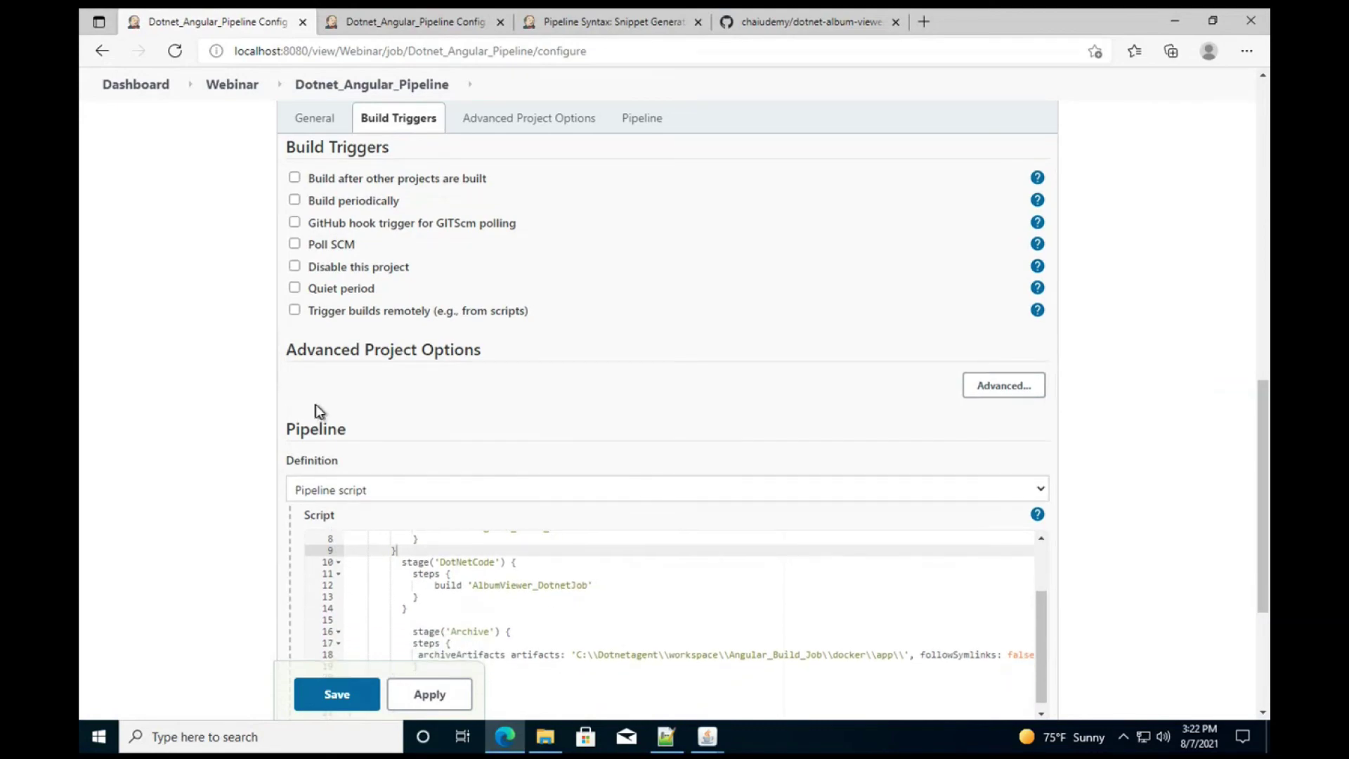
Step: Leave the pipeline configuration without saving and return to the Webinar view's job list
scroll(314, 406, up, 3)
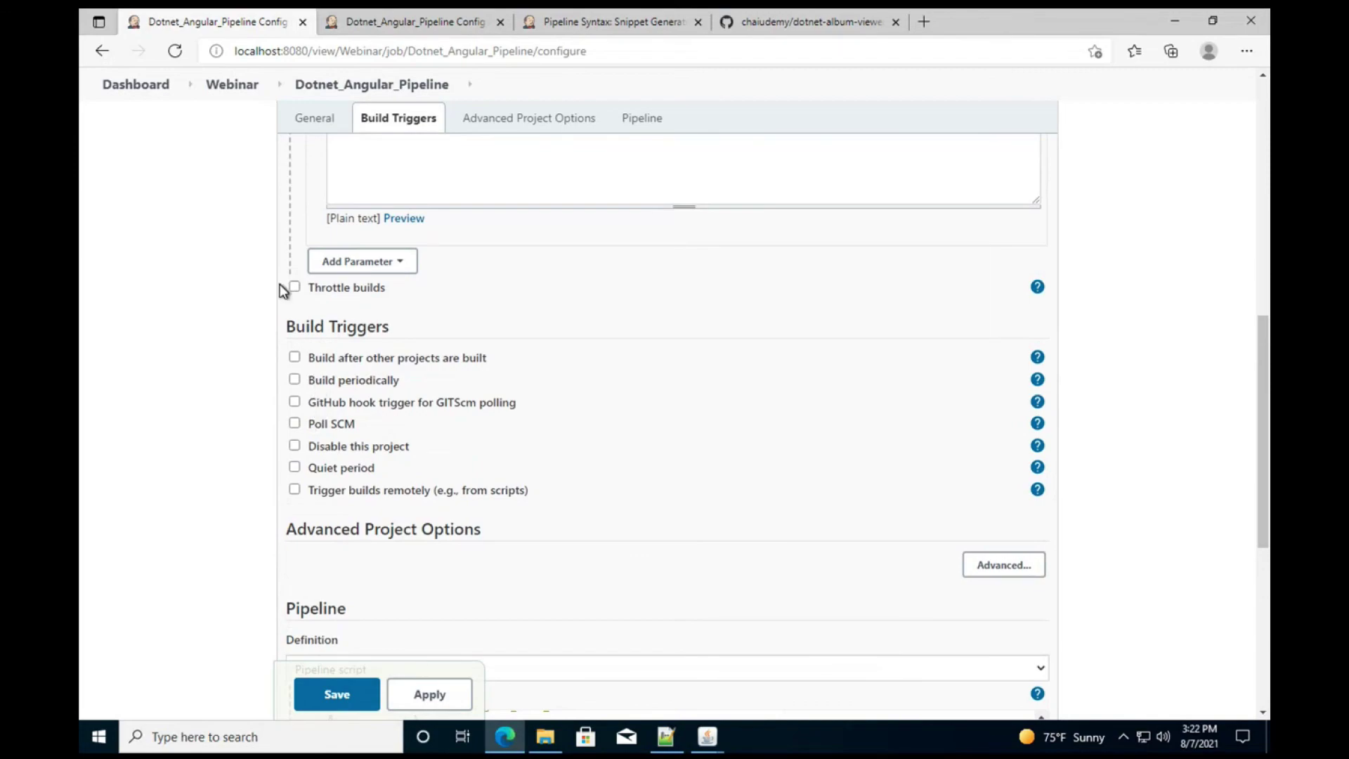
scroll(214, 217, up, 7)
scroll(210, 218, up, 1)
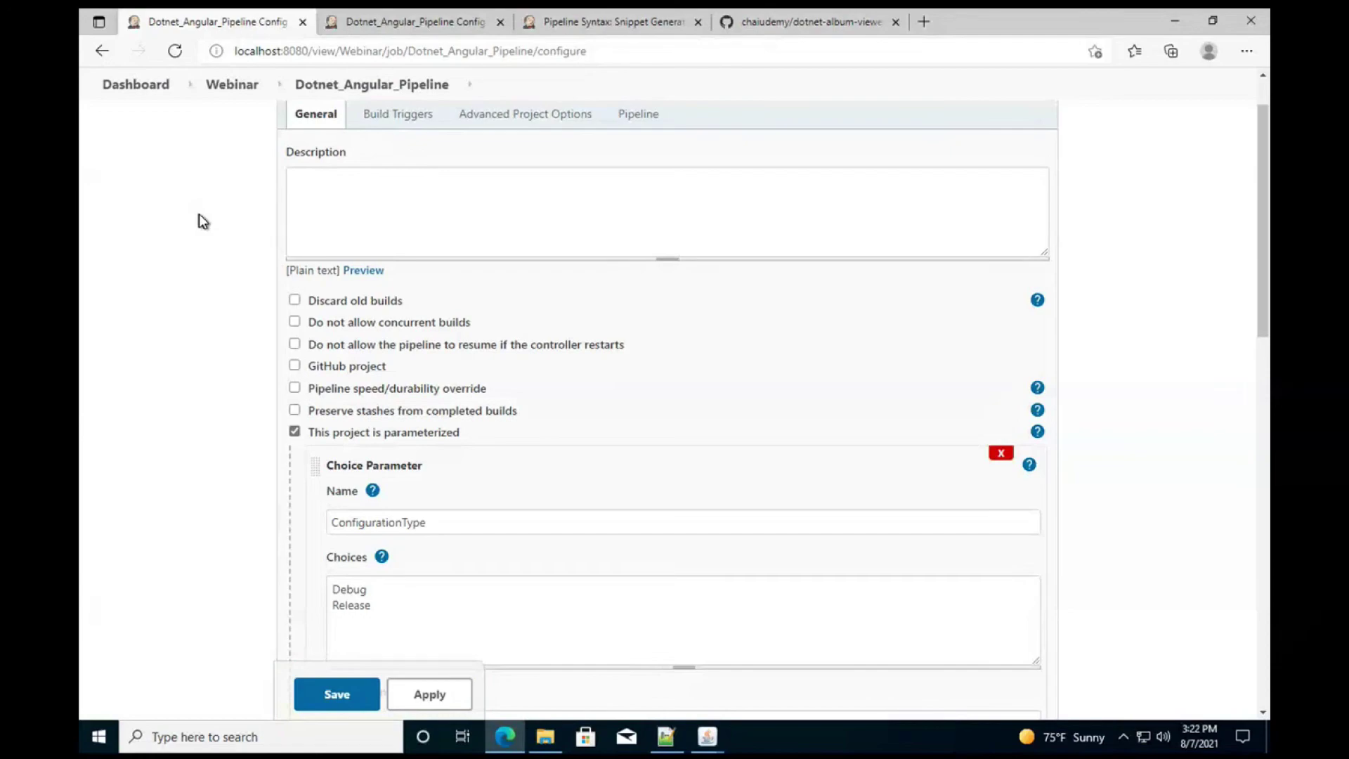
scroll(199, 218, up, 1)
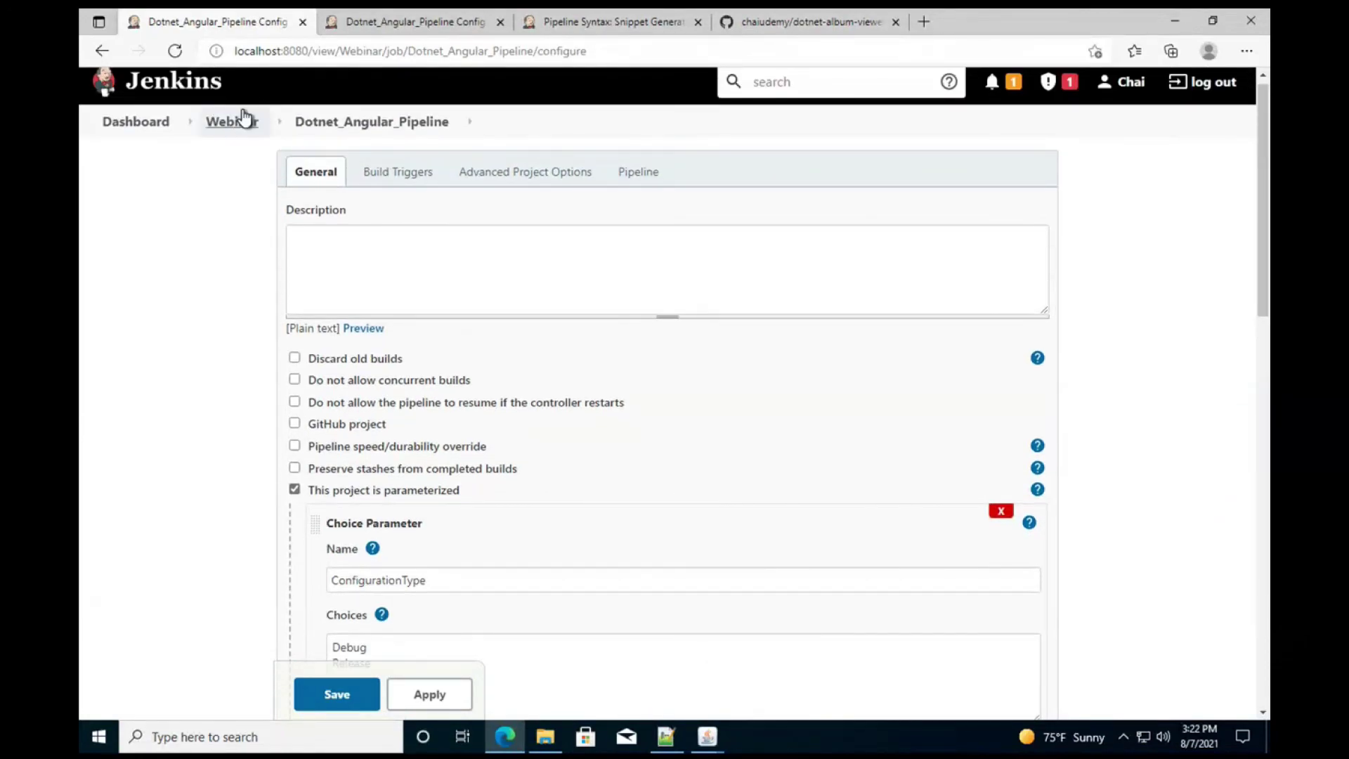
click(267, 124)
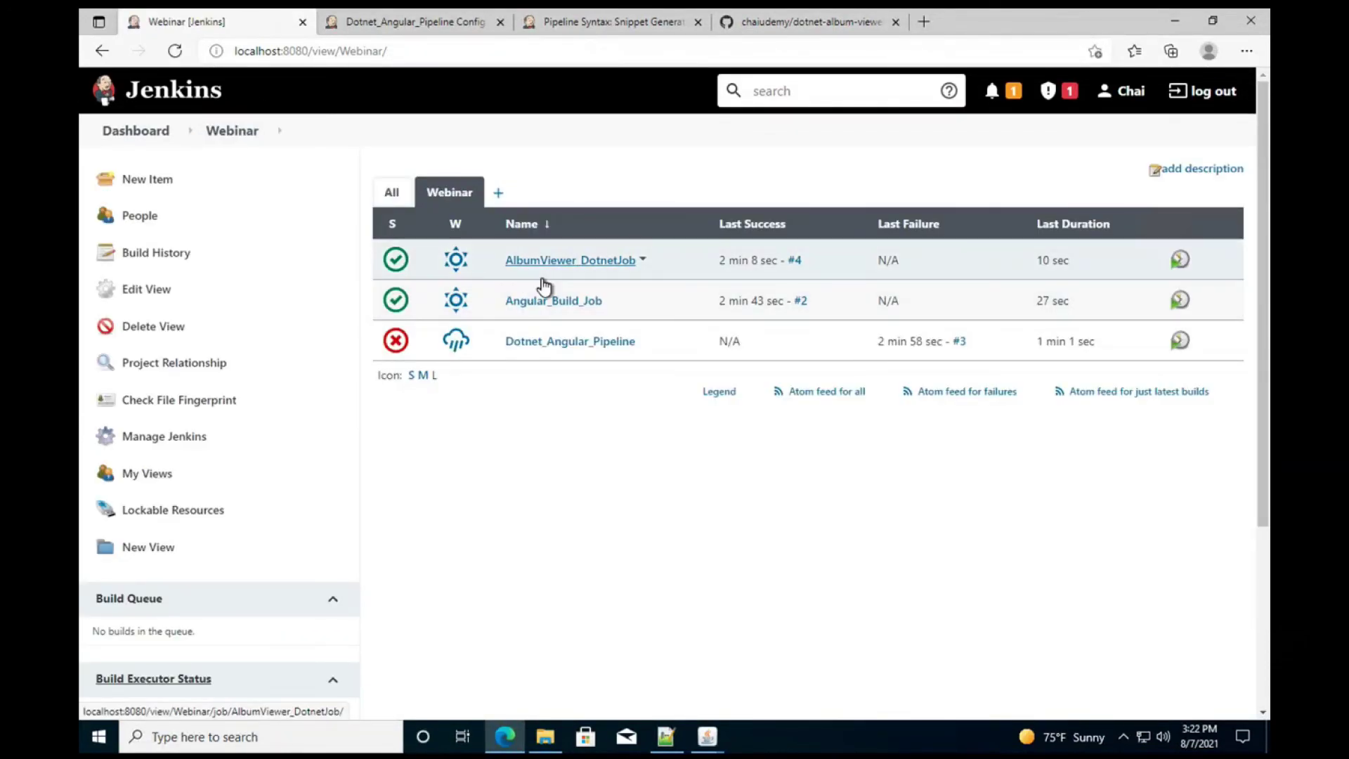